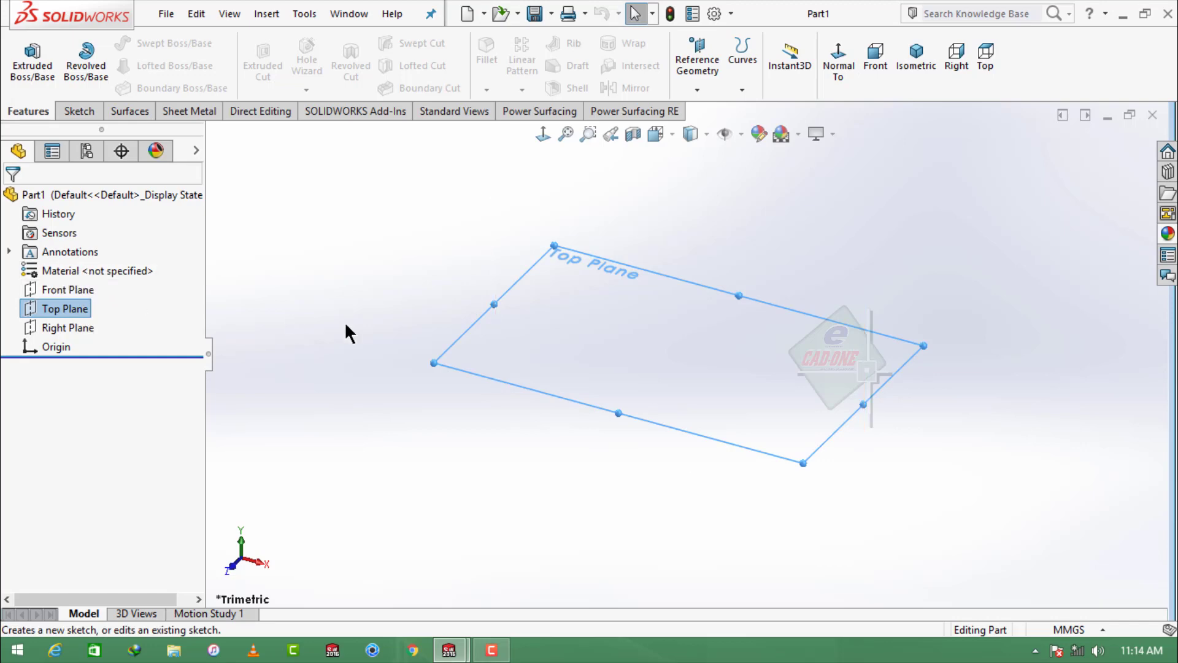
# Start a new sketch on the Top Plane
pyautogui.click(344, 322)
pyautogui.click(63, 308)
pyautogui.click(73, 288)
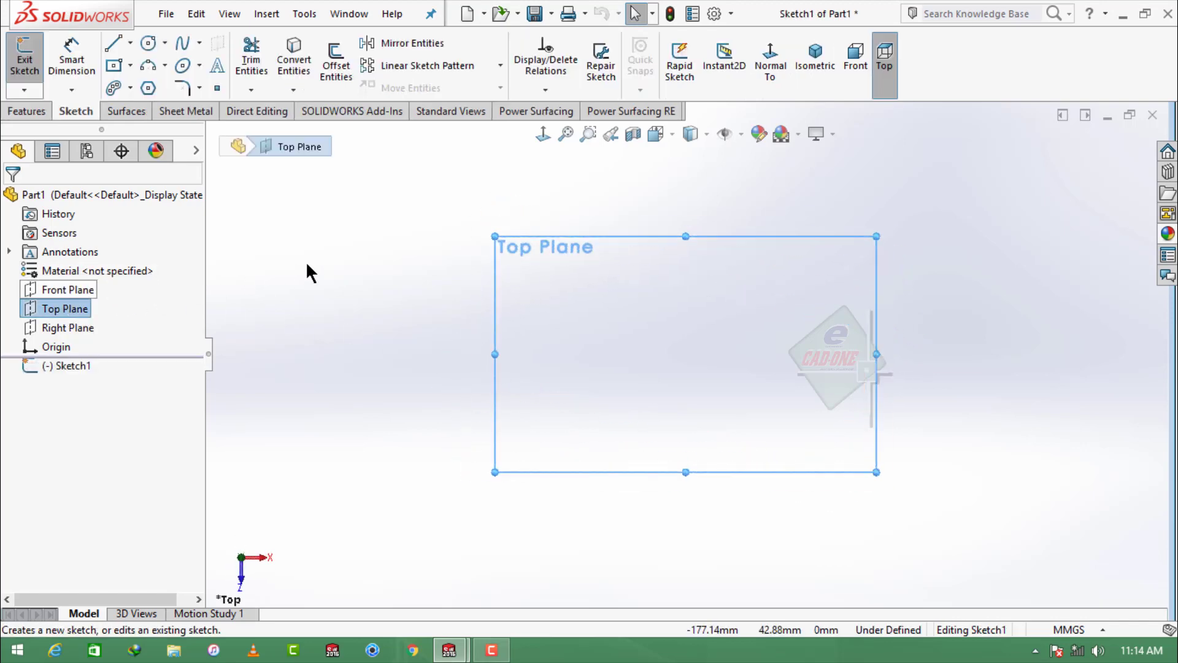
# Draw a corner rectangle about 145 by 76 mm, with its lower-right corner on the origin, and convert its lines to construction geometry
pyautogui.click(130, 42)
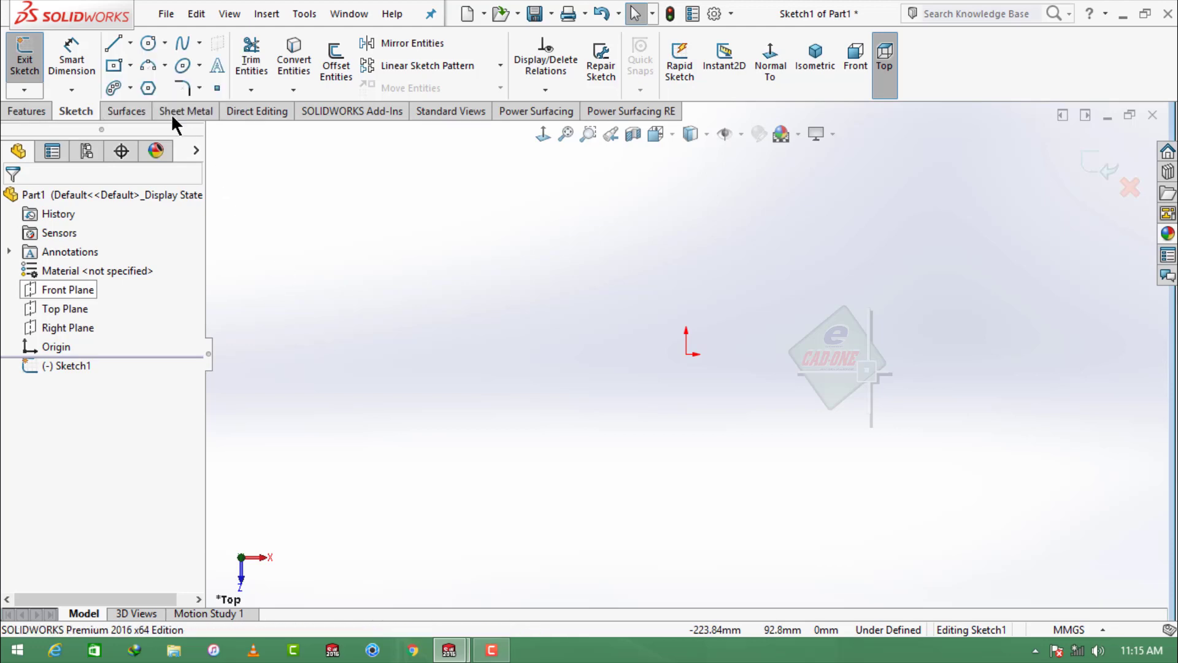
pyautogui.click(129, 66)
pyautogui.click(140, 92)
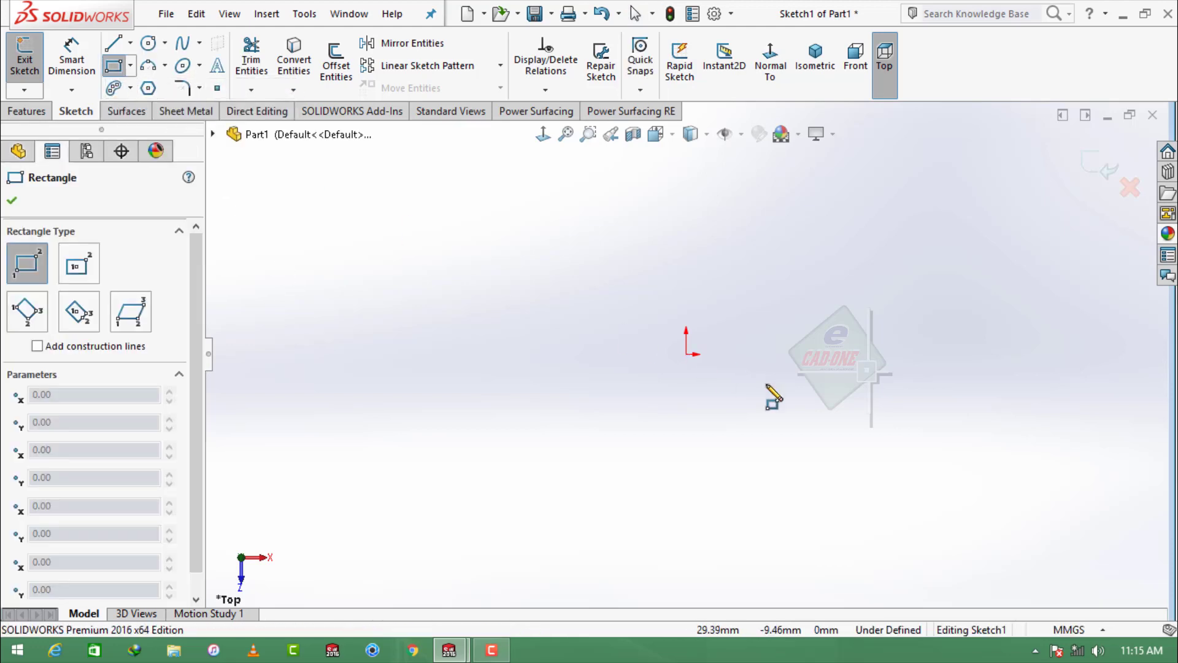
pyautogui.click(686, 354)
pyautogui.click(373, 190)
pyautogui.press('Escape')
pyautogui.moveTo(704, 165)
pyautogui.mouseDown()
pyautogui.moveTo(671, 164)
pyautogui.moveTo(371, 454)
pyautogui.mouseUp()
pyautogui.click(416, 402)
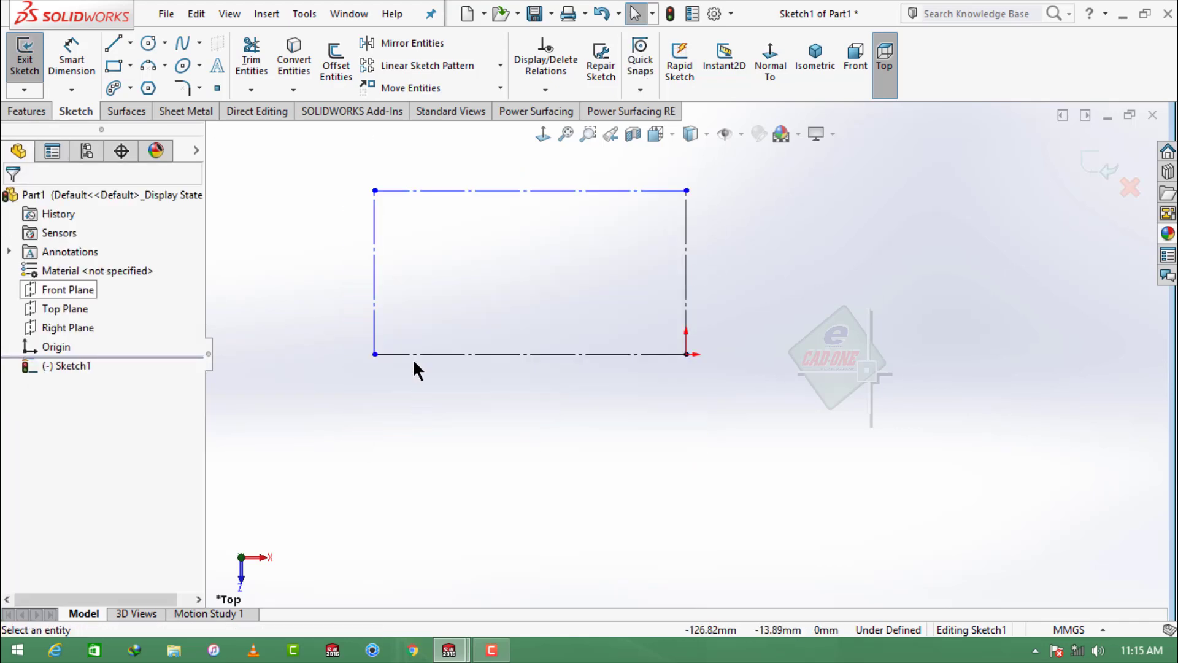
# Place one sketch point on the rectangle's top edge, about 45 mm from the upper-left corner, and two points inside near the origin
pyautogui.scroll(2, 385, 261)
pyautogui.scroll(-1, 817, 385)
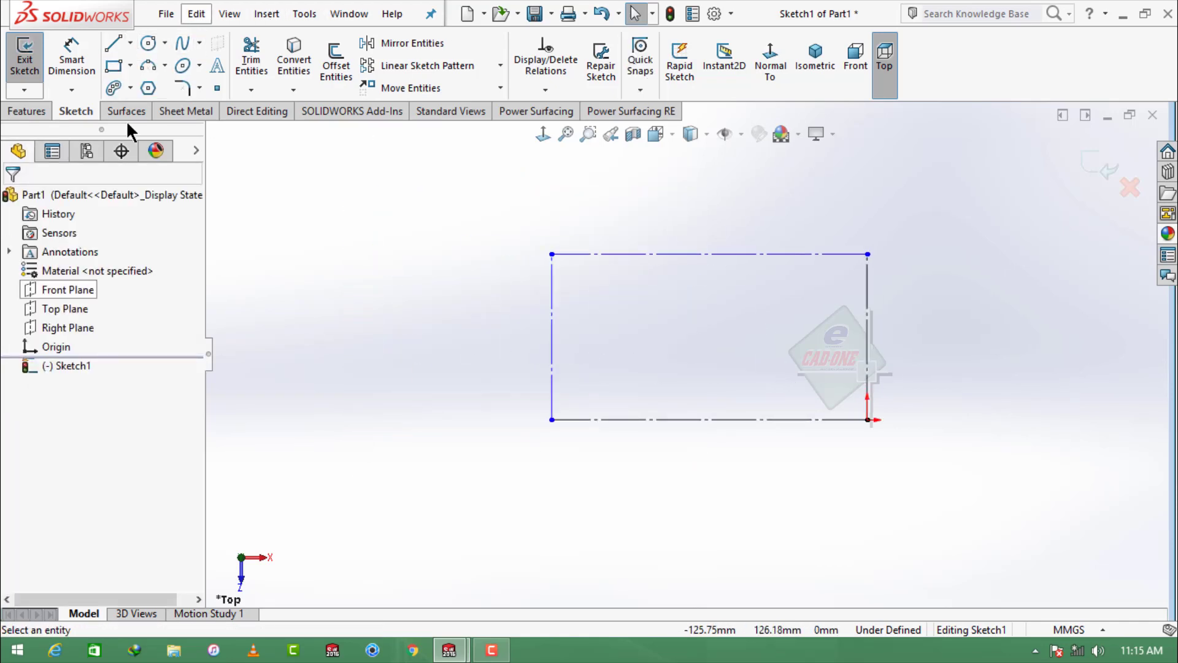
pyautogui.click(217, 88)
pyautogui.click(650, 255)
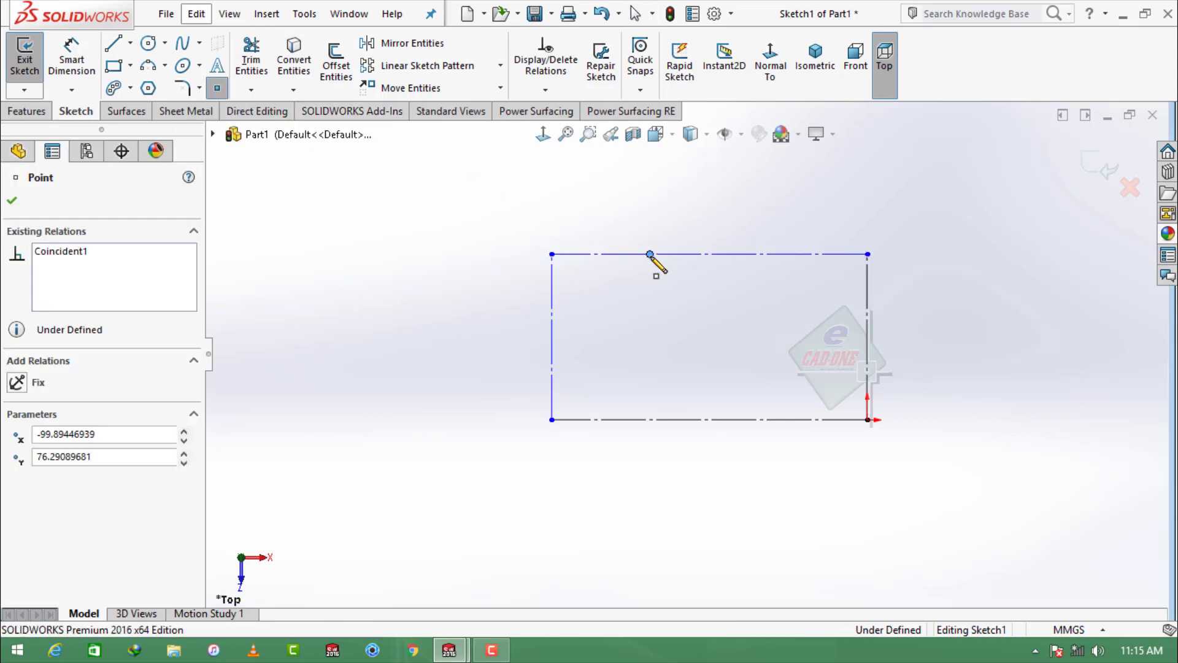
pyautogui.click(823, 349)
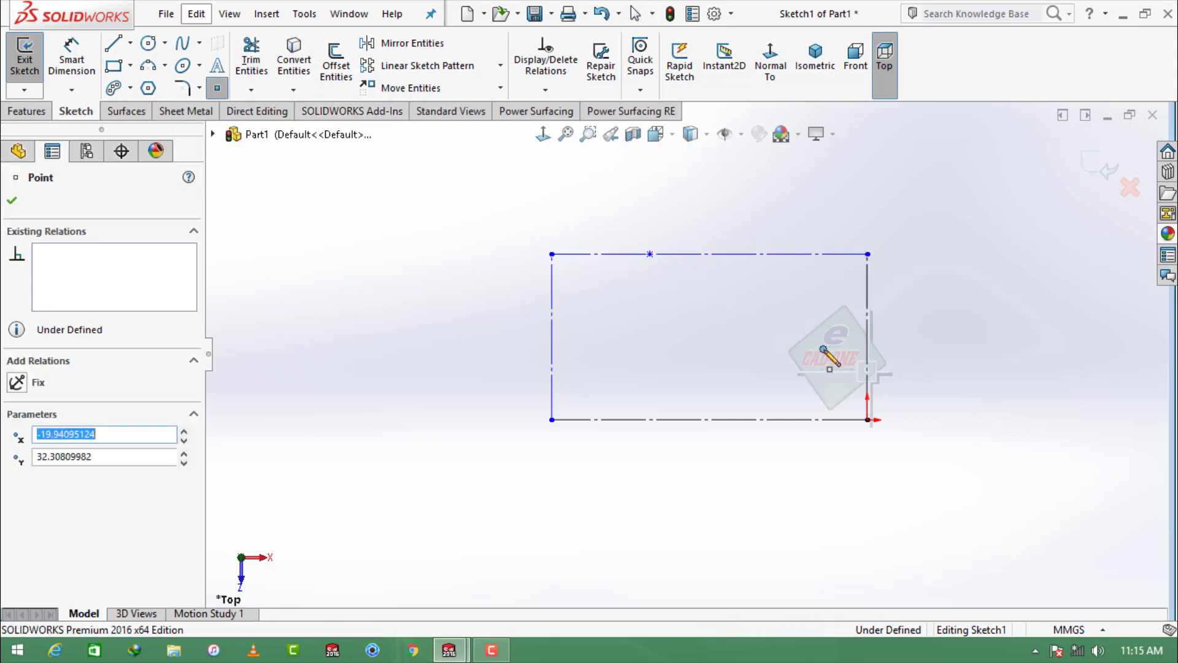
pyautogui.press('Escape')
pyautogui.click(71, 53)
pyautogui.click(650, 254)
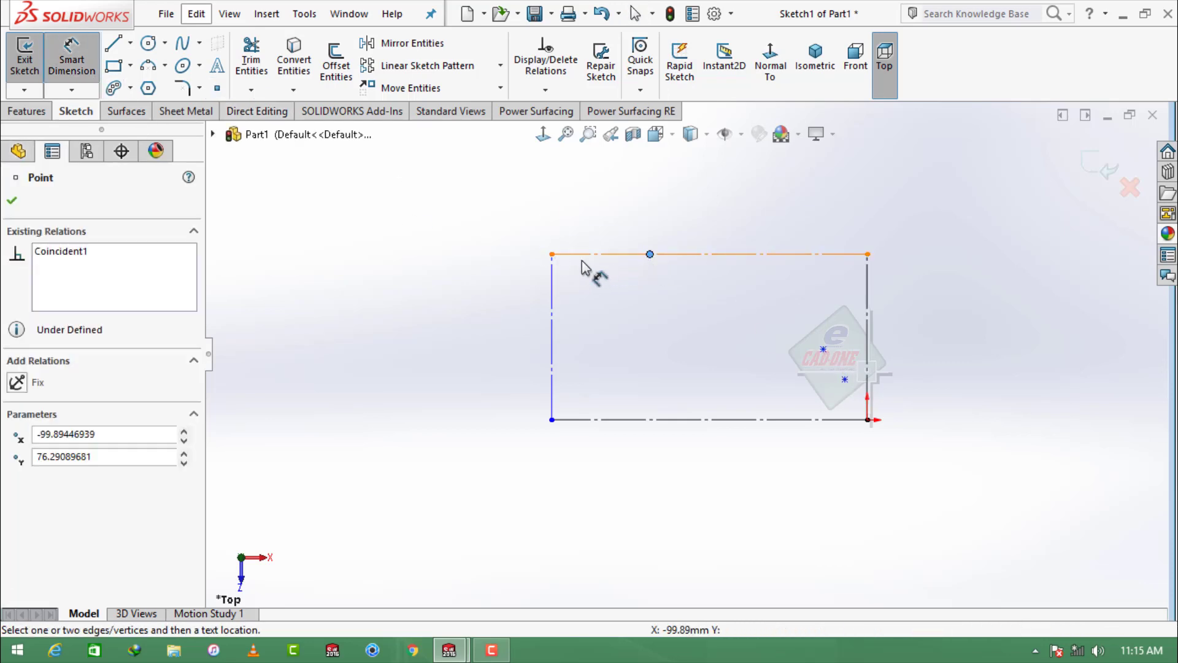
pyautogui.click(552, 254)
pyautogui.click(598, 223)
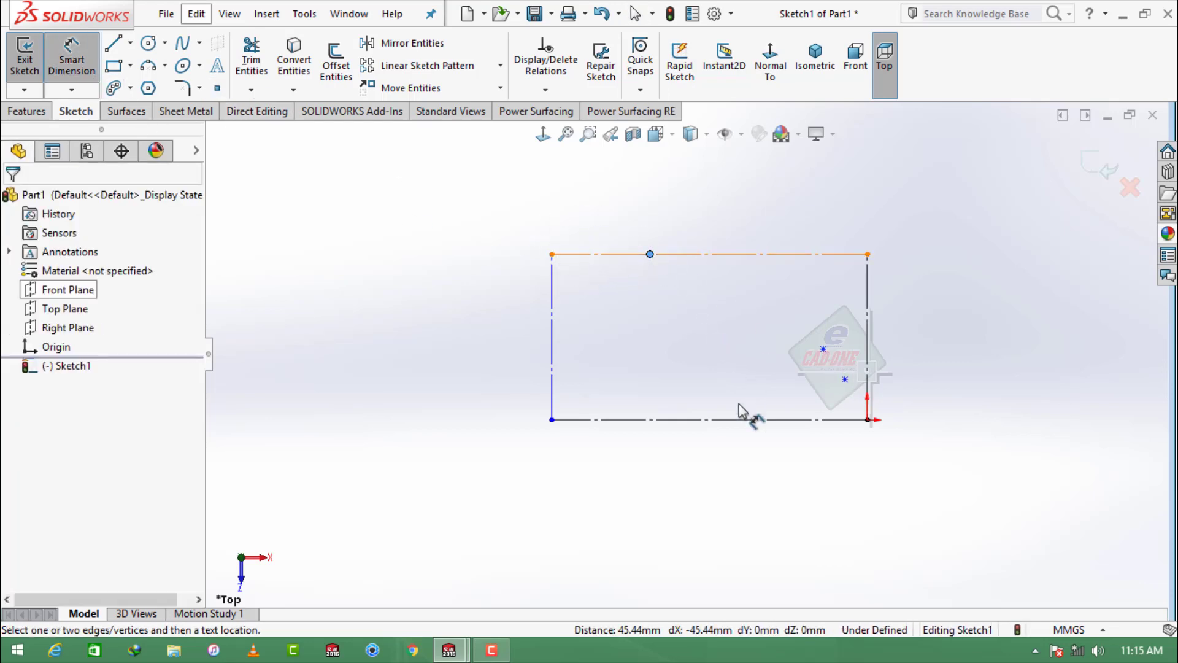
pyautogui.click(739, 420)
pyautogui.press('Escape')
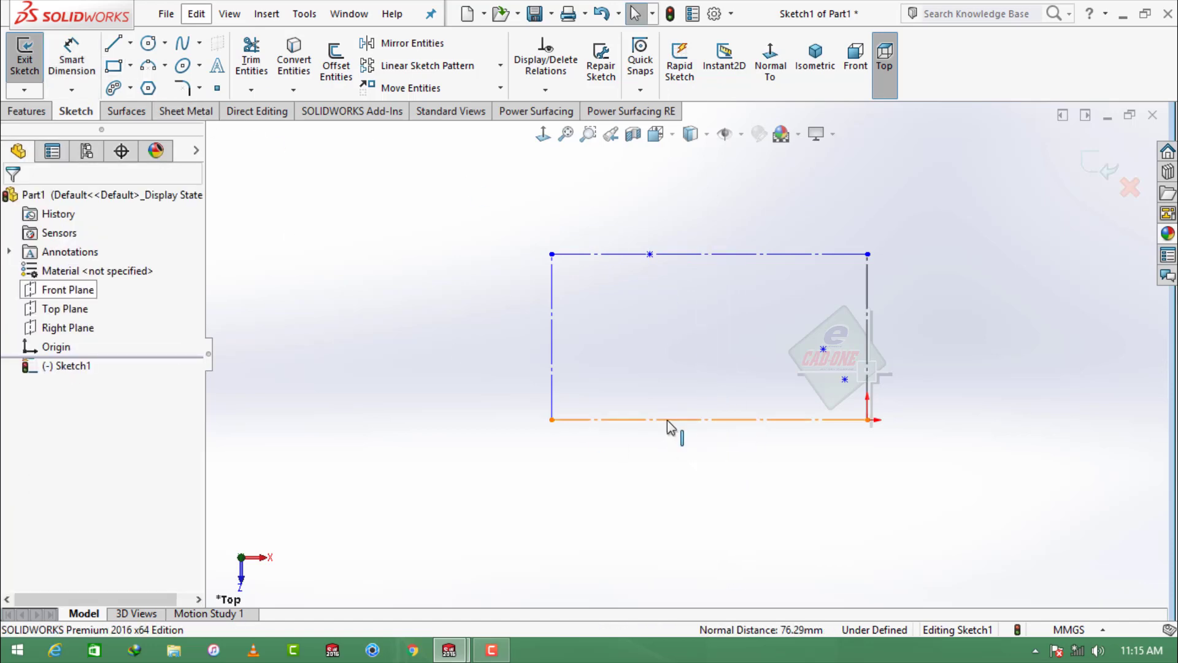
# Dimension the rectangle's bottom edge to 132.08 mm
pyautogui.click(71, 52)
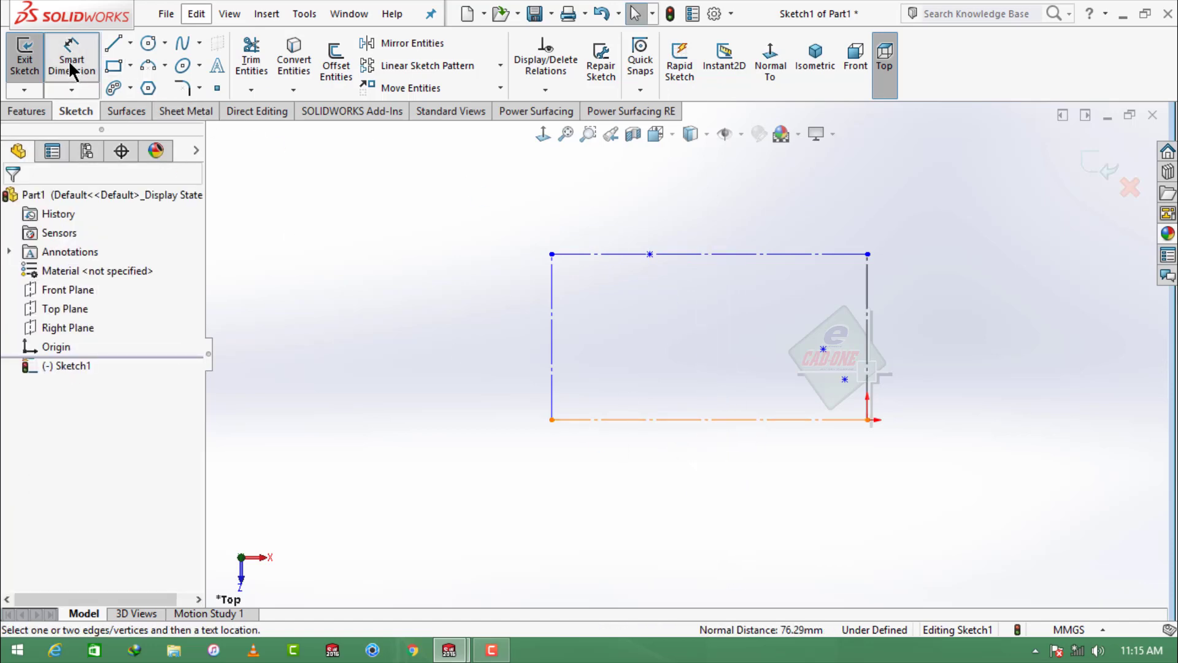
pyautogui.click(666, 422)
pyautogui.click(684, 474)
pyautogui.write('13')
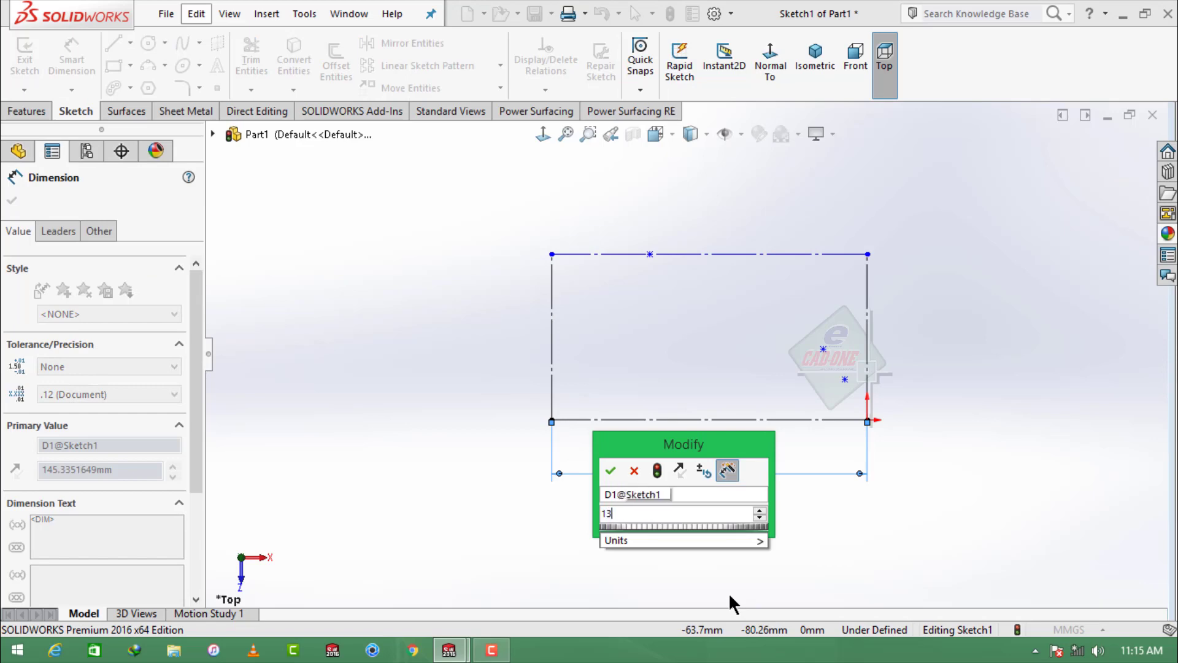
pyautogui.write('2.08')
pyautogui.press('Return')
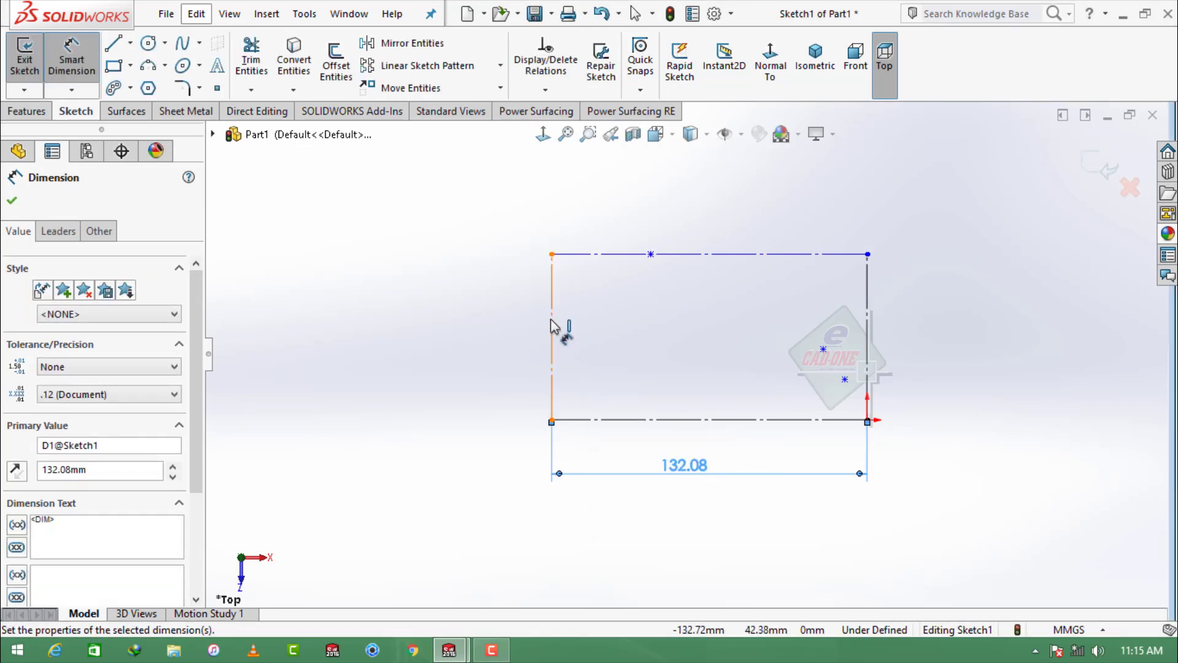
# Dimension the rectangle's right edge to 52.07 mm
pyautogui.click(873, 296)
pyautogui.click(949, 313)
pyautogui.write('52')
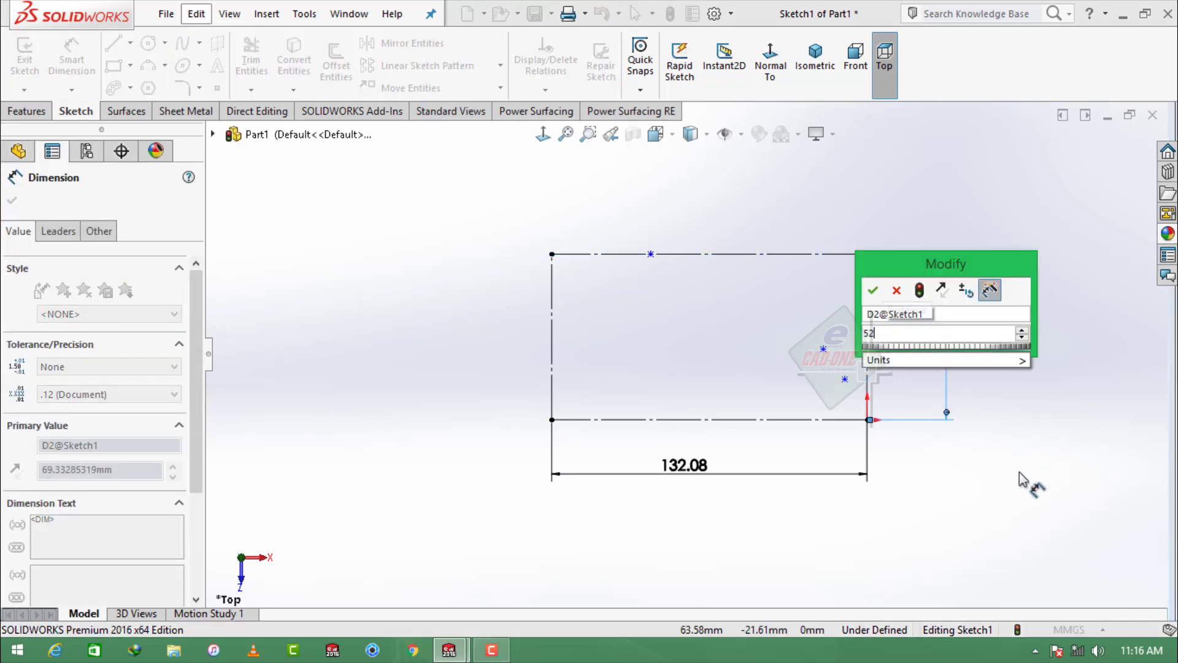
pyautogui.write('.07')
pyautogui.press('Return')
pyautogui.press('Escape')
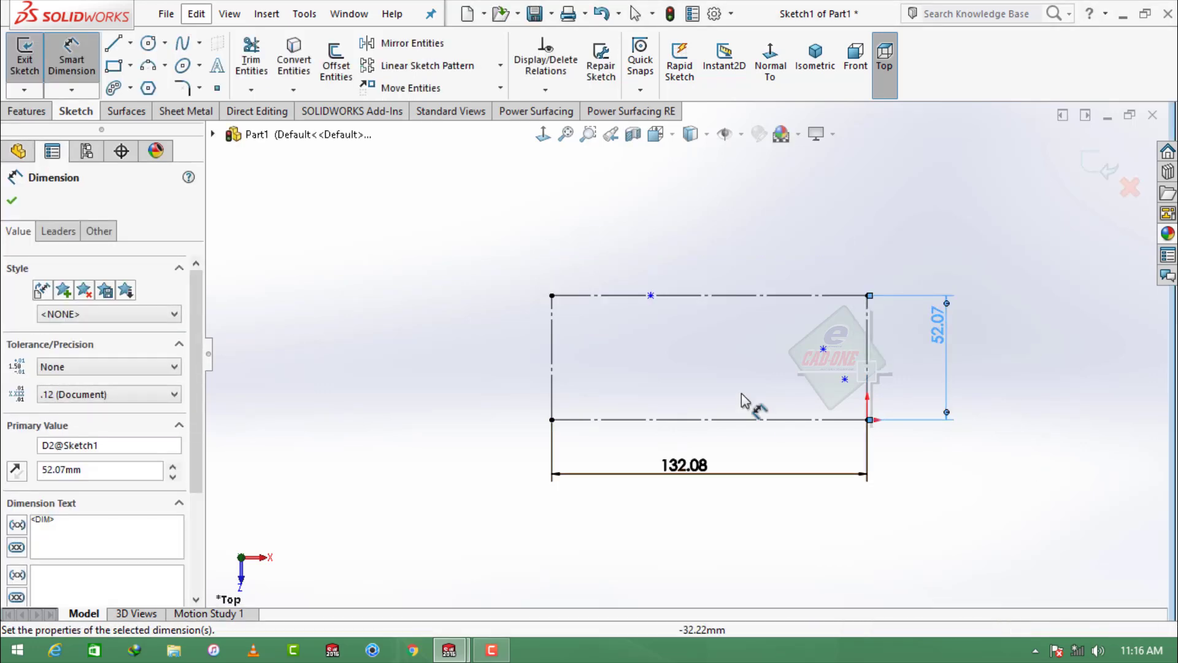
# Dimension the point on the top edge 44.96 mm from the rectangle's upper-left corner
pyautogui.scroll(-1, 790, 400)
pyautogui.press('Escape')
pyautogui.press('d')
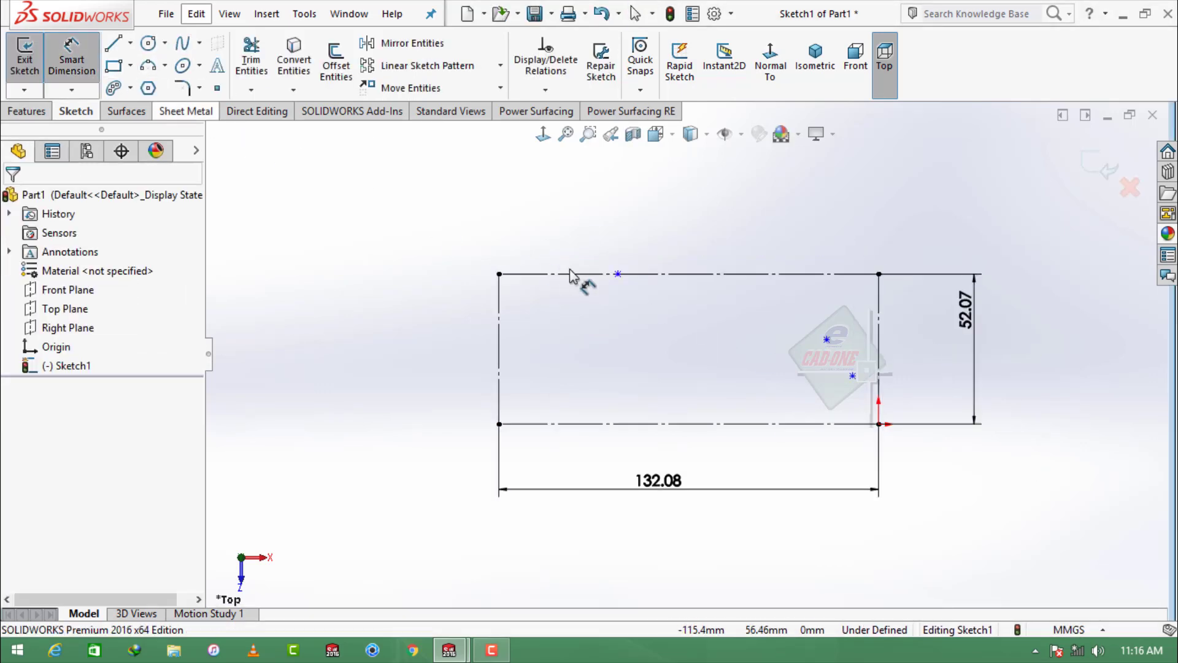
pyautogui.click(618, 274)
pyautogui.click(499, 273)
pyautogui.click(560, 241)
pyautogui.write('44.96')
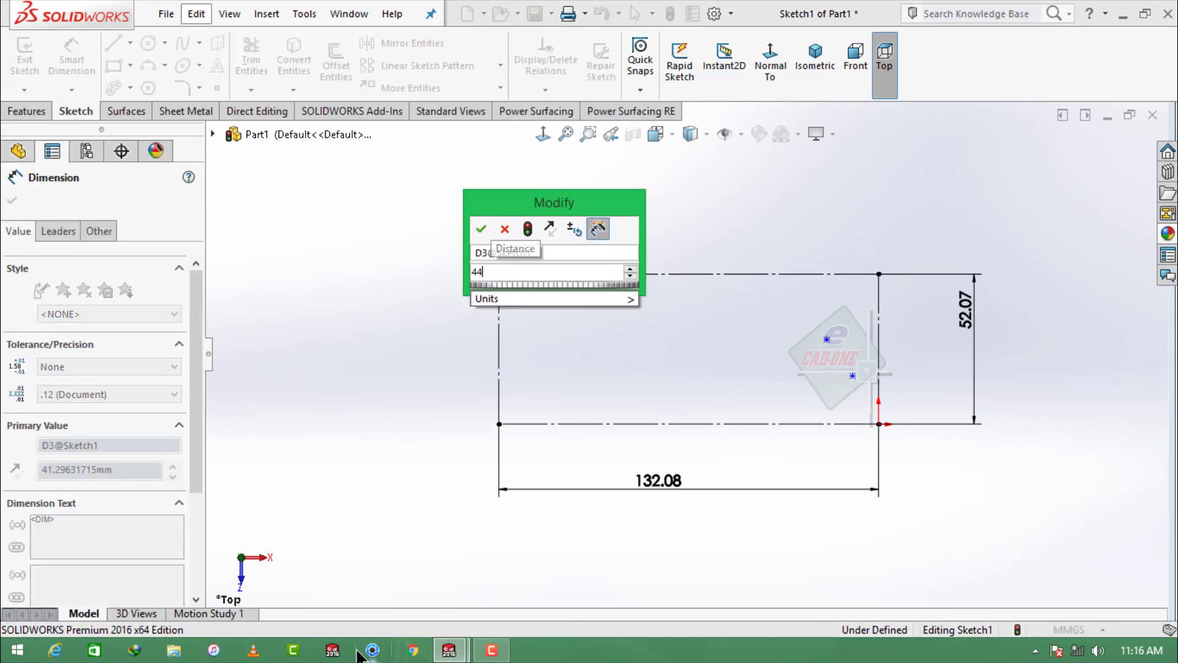
pyautogui.press('Return')
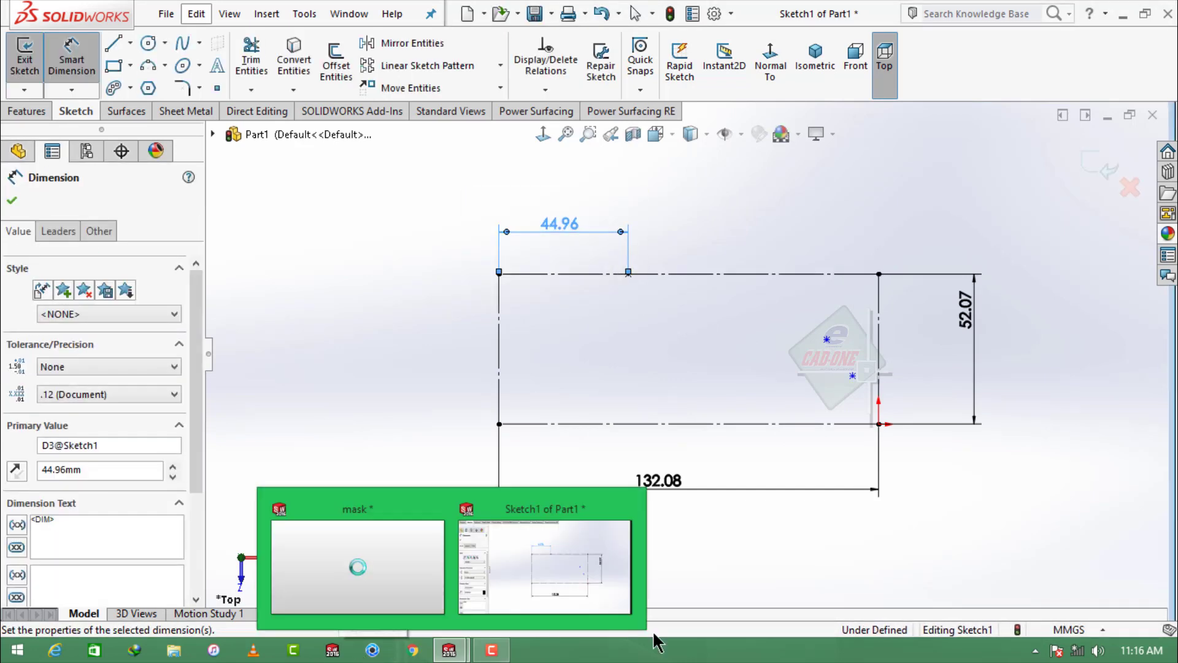
# Dimension the upper interior point 28.96 mm horizontally from the rectangle's upper-right corner
pyautogui.click(827, 340)
pyautogui.click(876, 276)
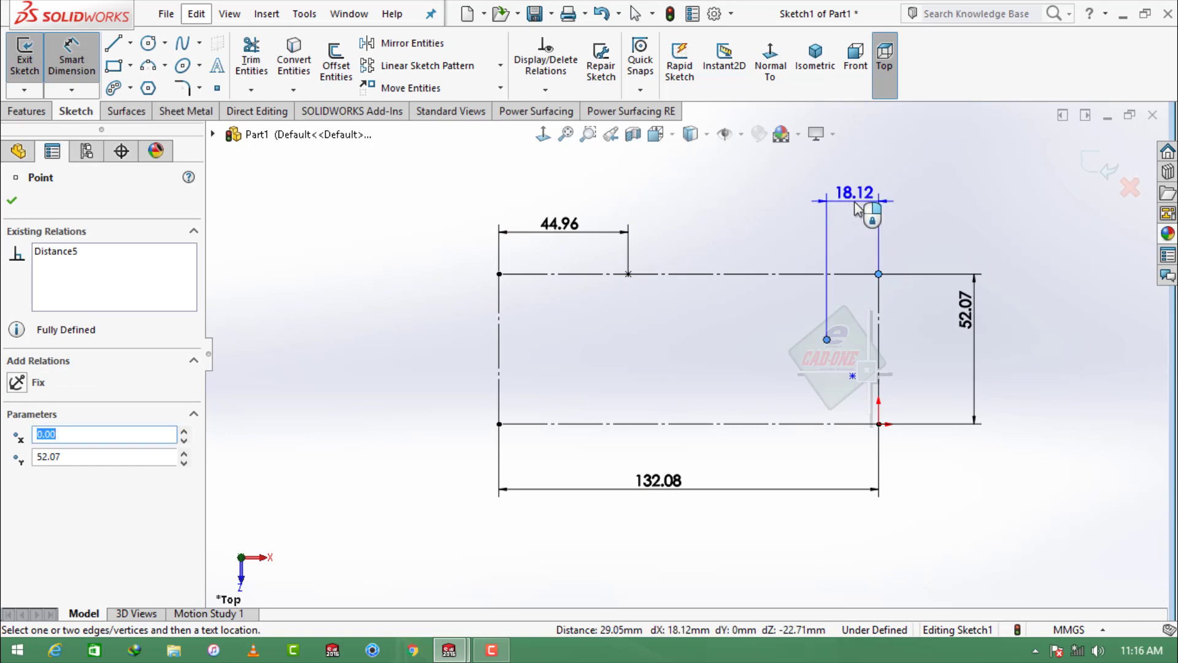
pyautogui.click(872, 236)
pyautogui.write('28.96')
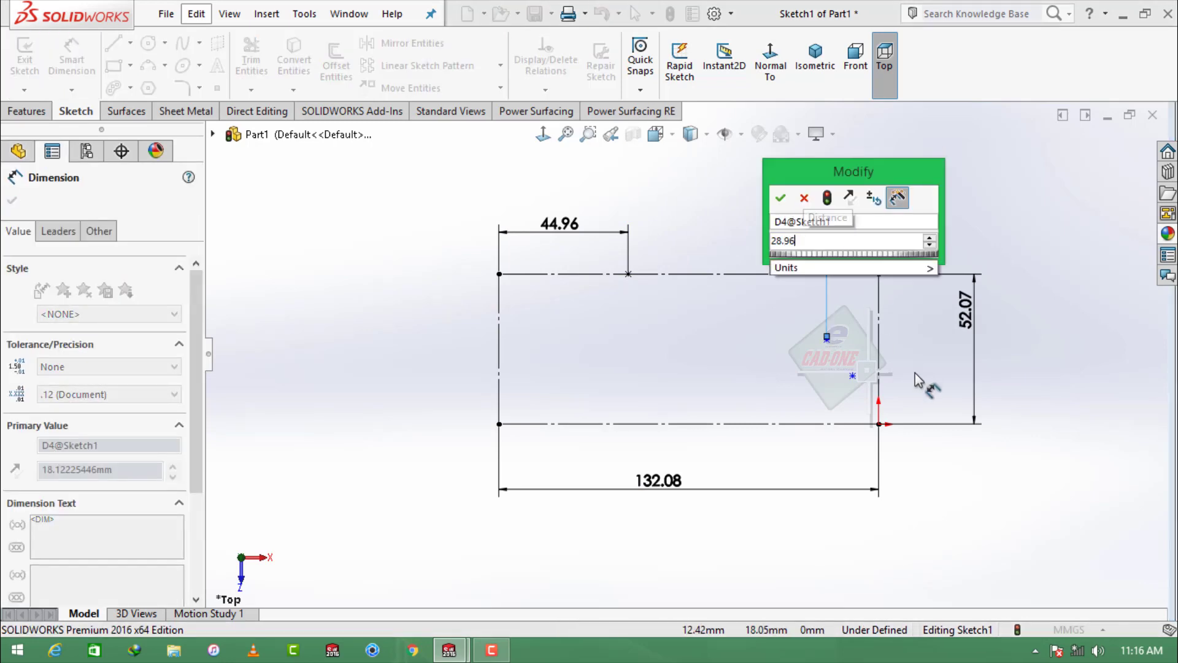
pyautogui.press('Return')
pyautogui.click(796, 341)
pyautogui.click(880, 337)
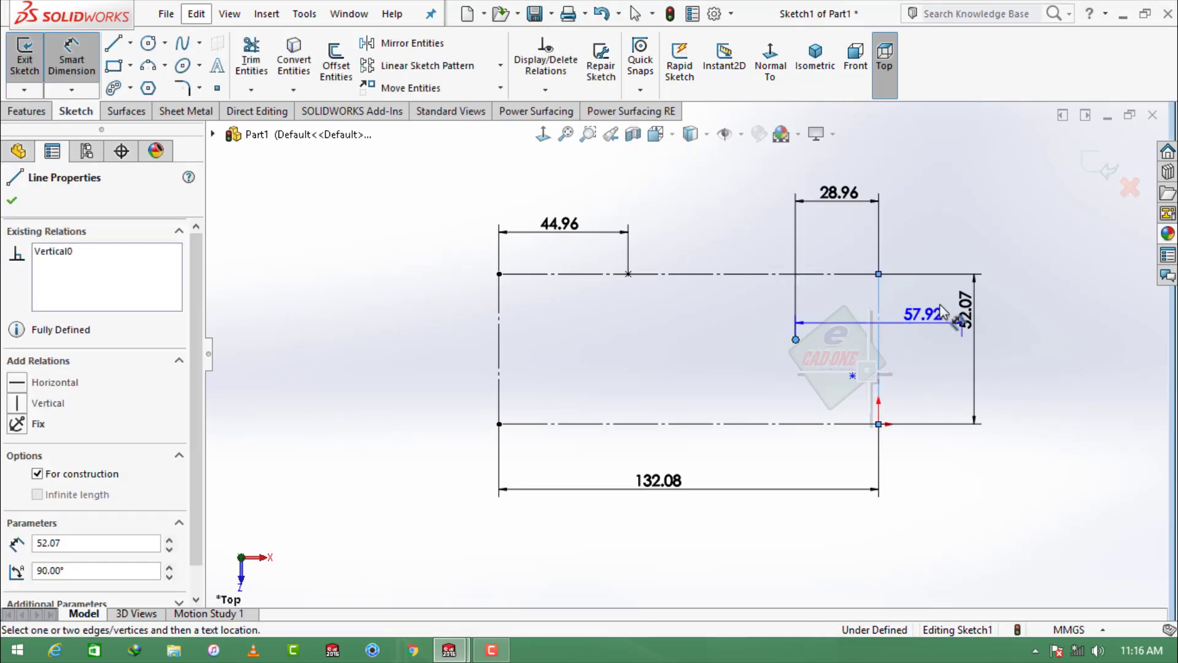
pyautogui.press('Escape')
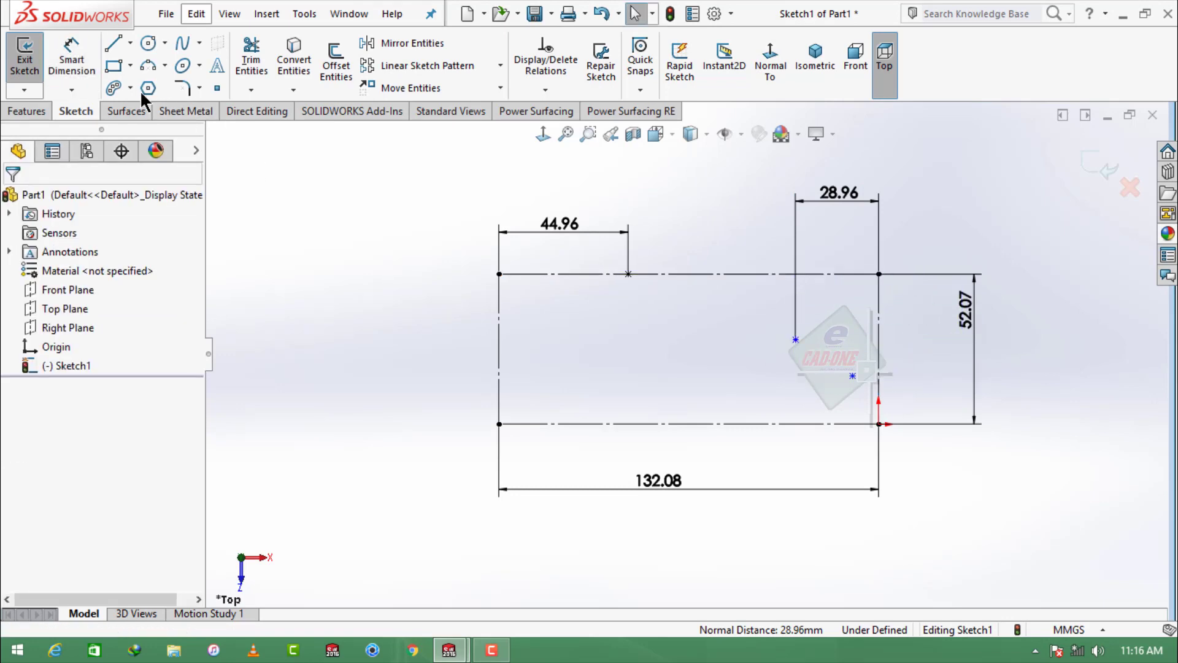
# Dimension the same interior point 30.99 mm vertically from the rectangle's upper-right corner
pyautogui.click(796, 339)
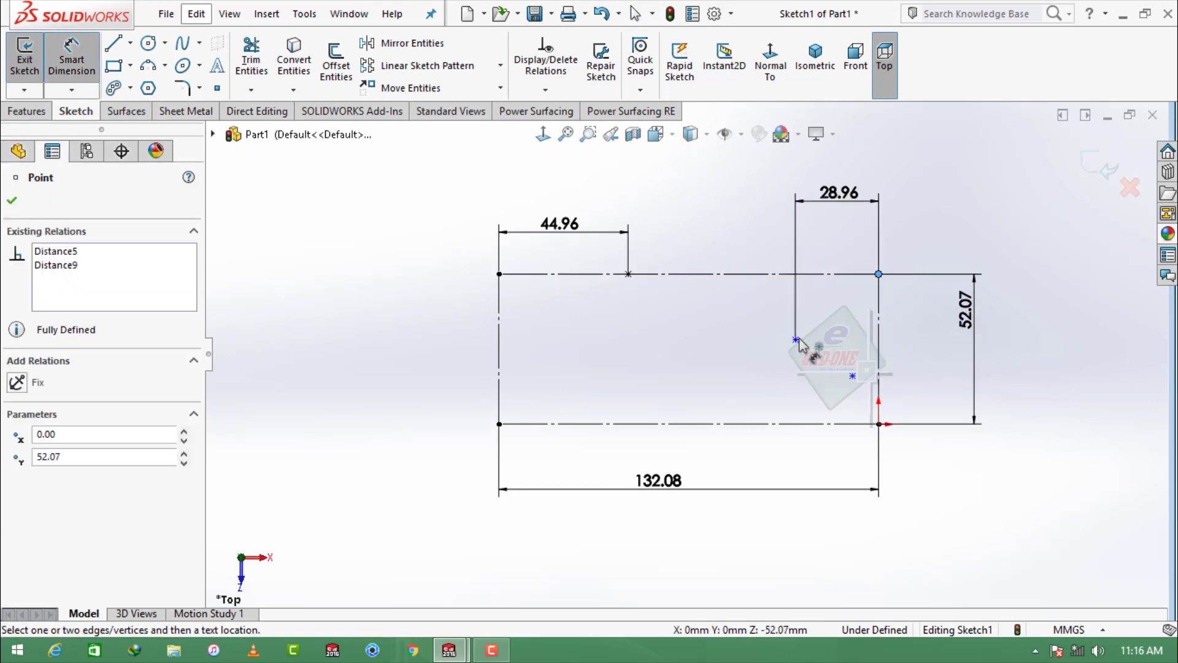
pyautogui.click(879, 273)
pyautogui.click(1054, 319)
pyautogui.write('30.99')
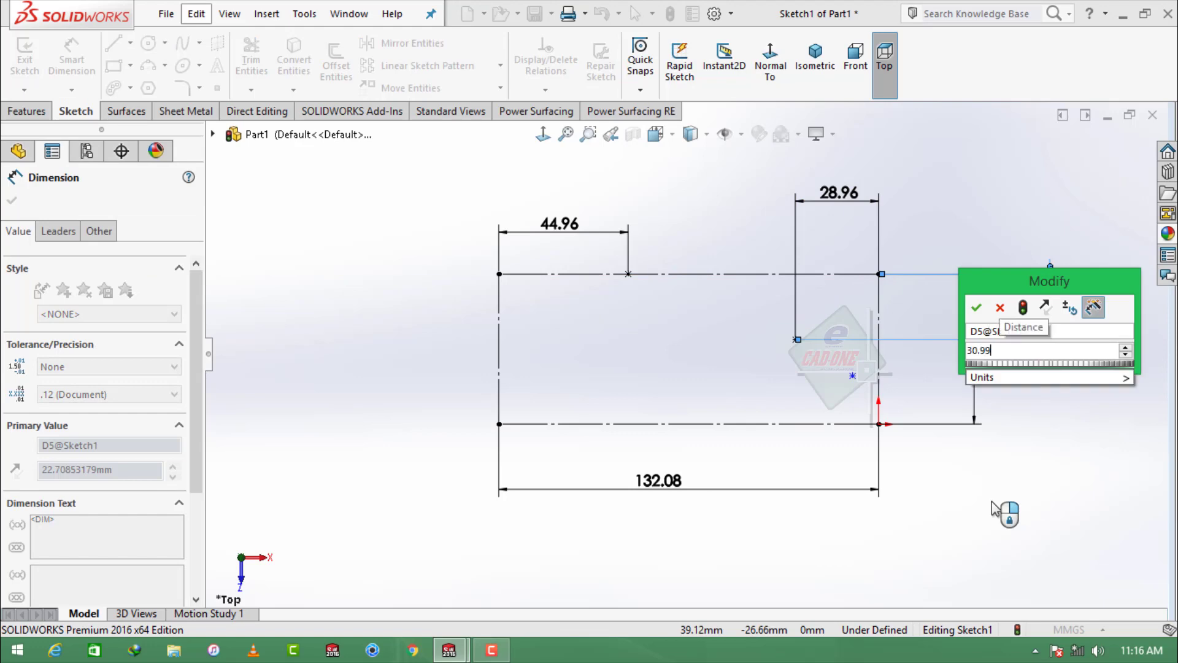
pyautogui.press('Return')
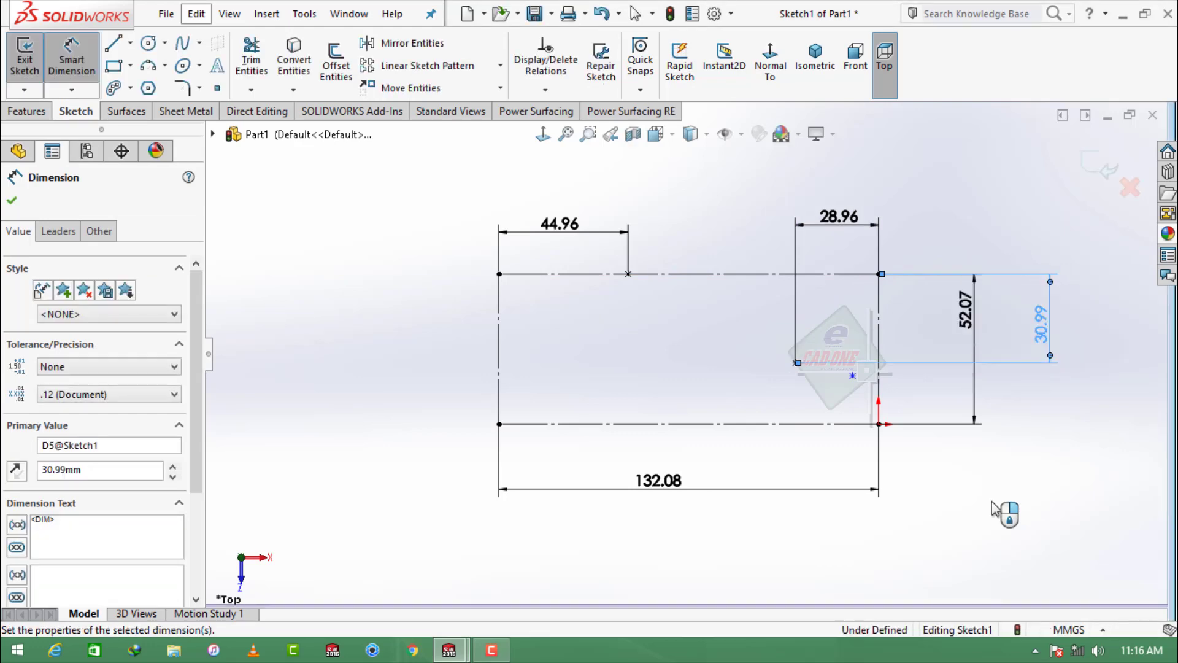
# Dimension the lower interior point 12.41 mm horizontally from the origin
pyautogui.click(879, 424)
pyautogui.click(852, 376)
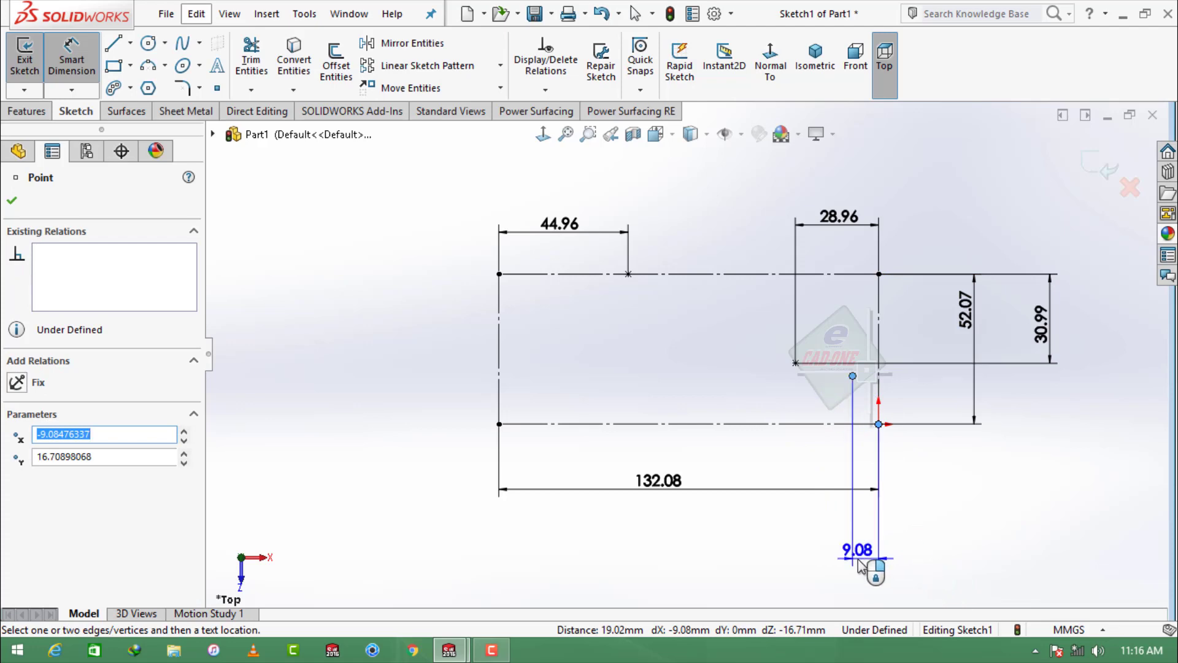
pyautogui.click(857, 556)
pyautogui.write('12.')
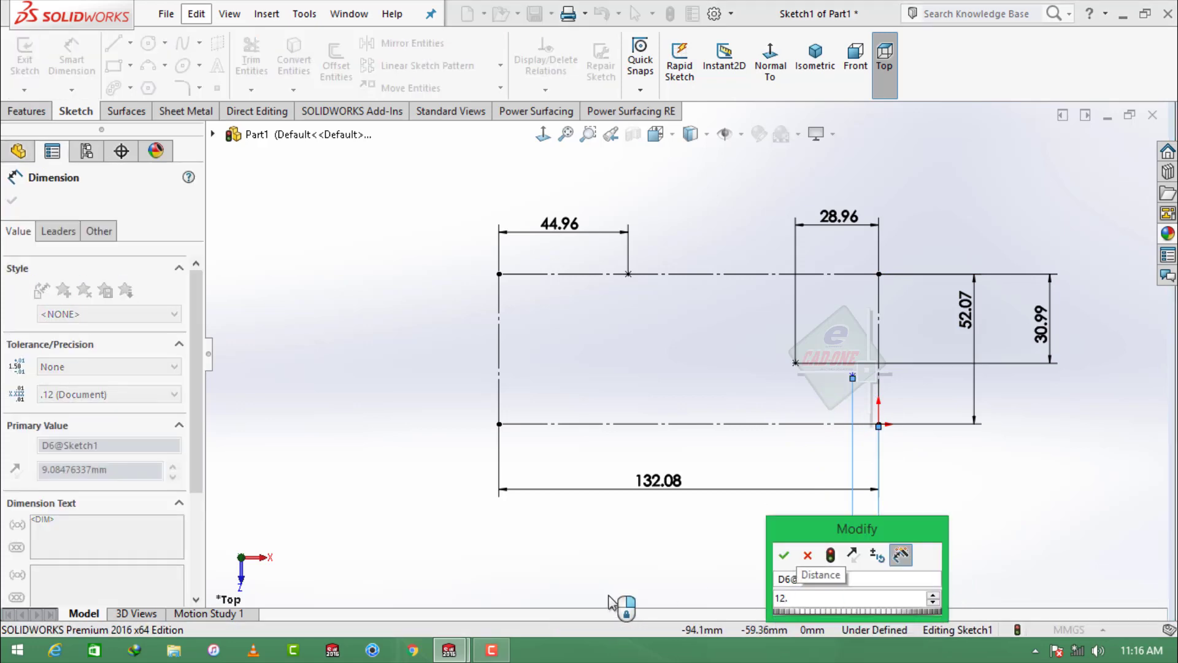
pyautogui.write('41')
pyautogui.press('Return')
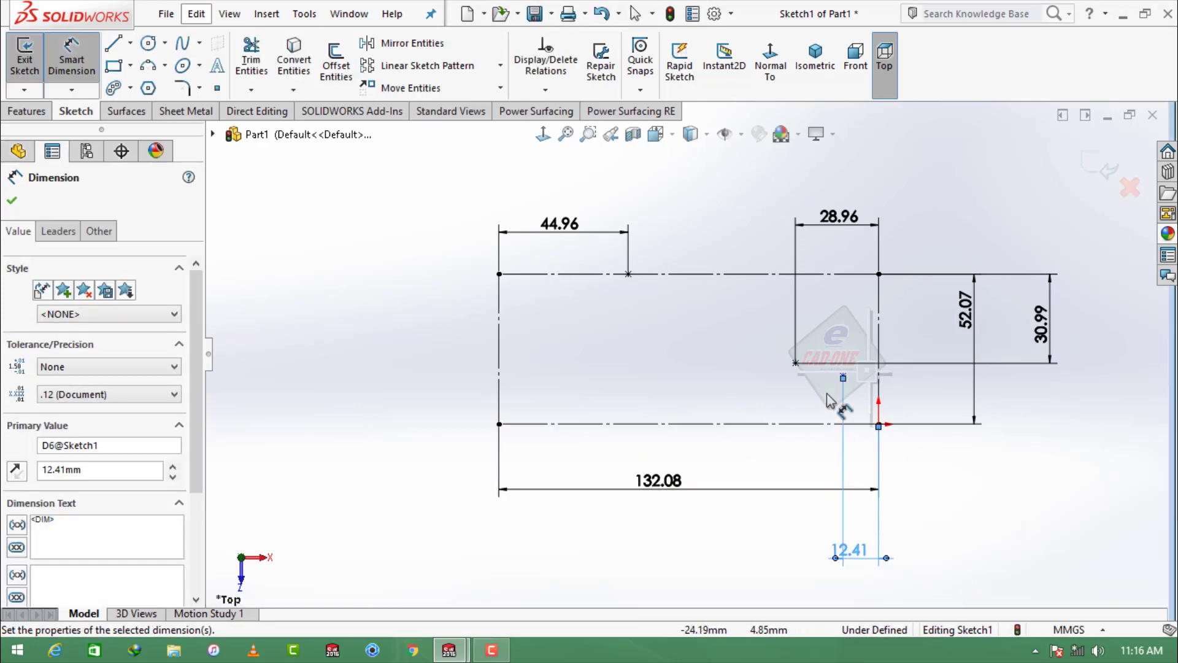
# Dimension the lower interior point 14.48 mm vertically from the origin
pyautogui.click(843, 377)
pyautogui.click(879, 424)
pyautogui.click(978, 371)
pyautogui.write('1')
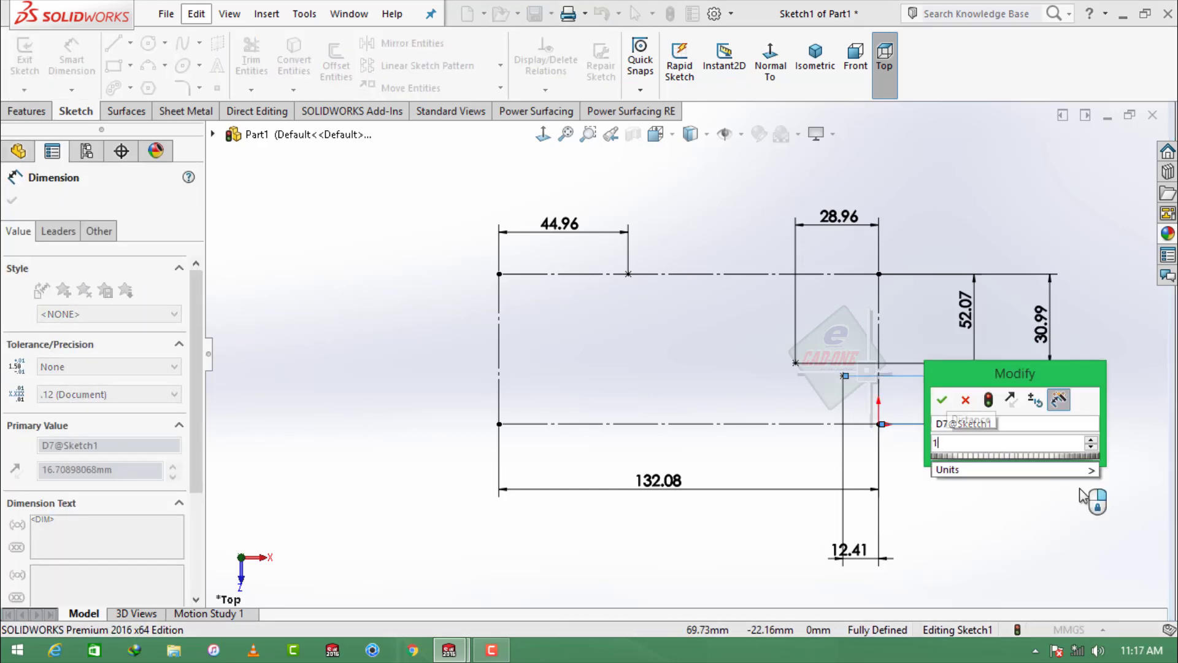
pyautogui.write('4.48')
pyautogui.press('Return')
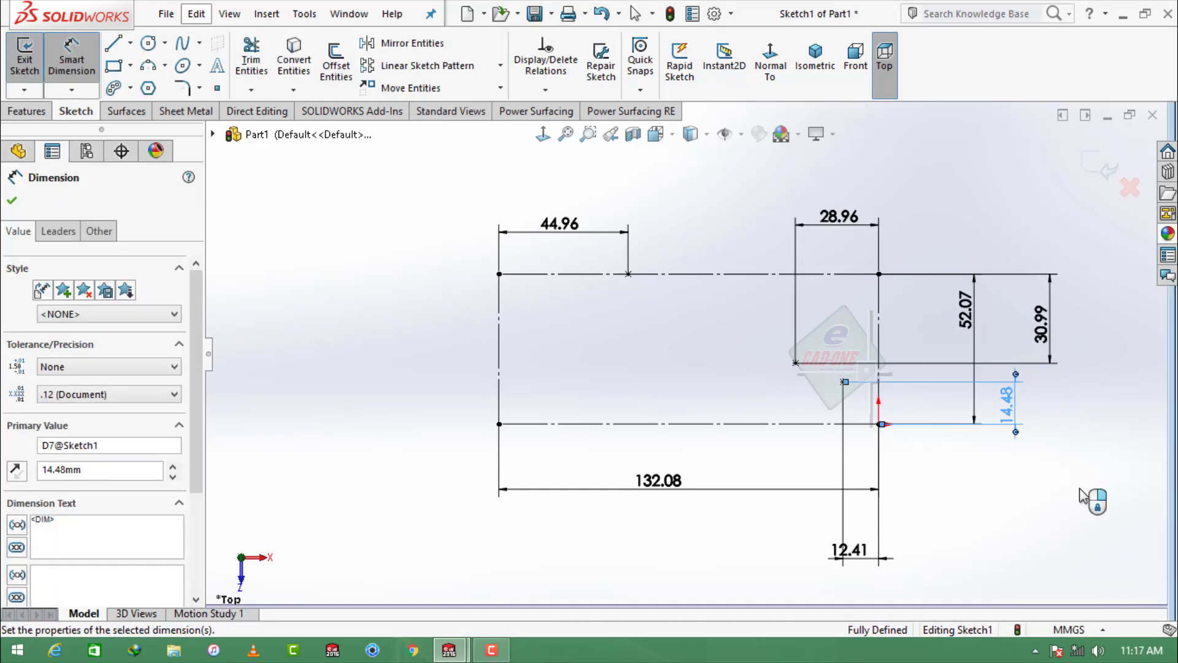
# Add a point inside the rectangle near its left edge and dimension it 29.73 mm vertically from the lower-left corner
pyautogui.click(217, 88)
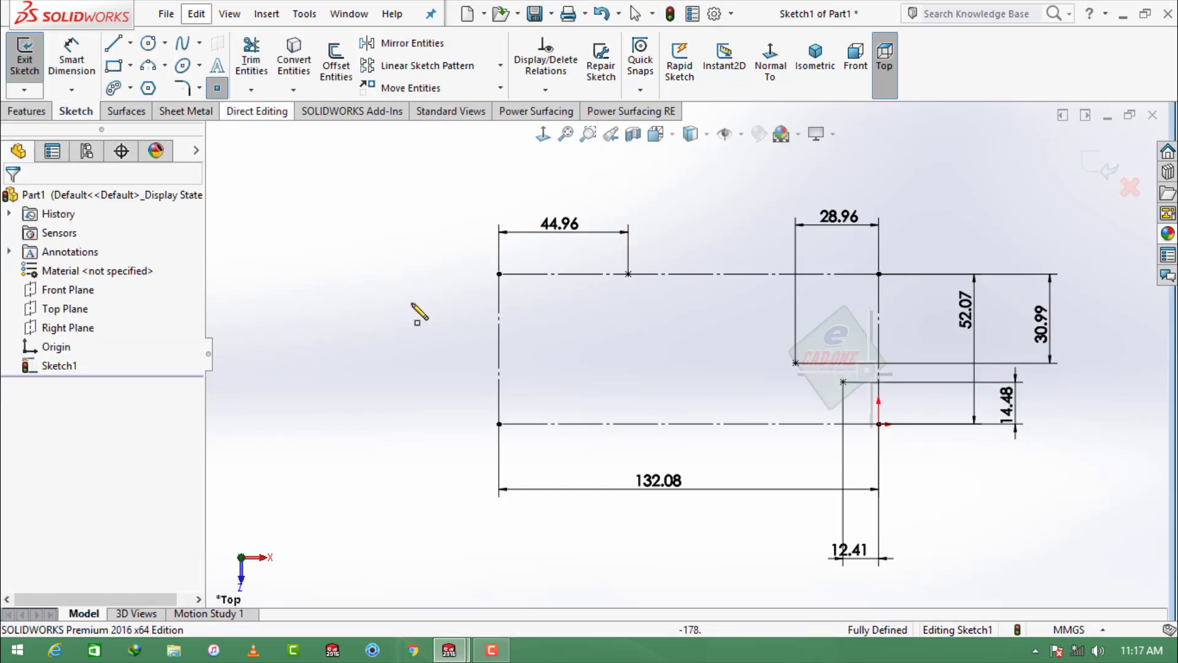
pyautogui.click(532, 344)
pyautogui.click(72, 59)
pyautogui.click(532, 344)
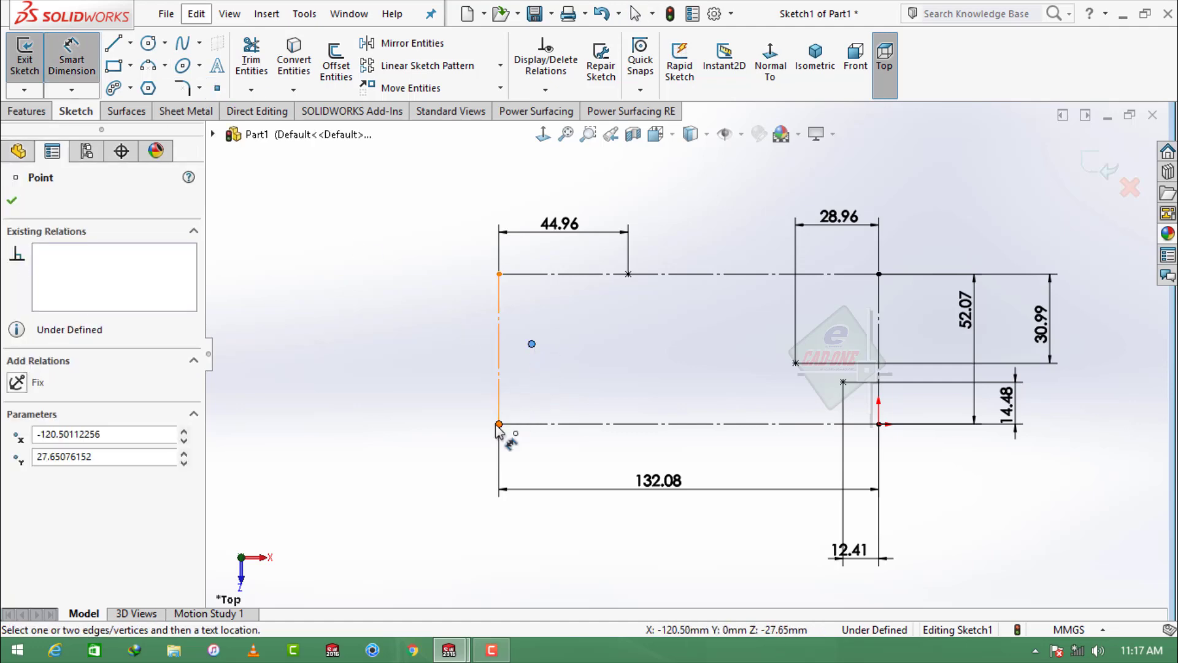
pyautogui.click(499, 423)
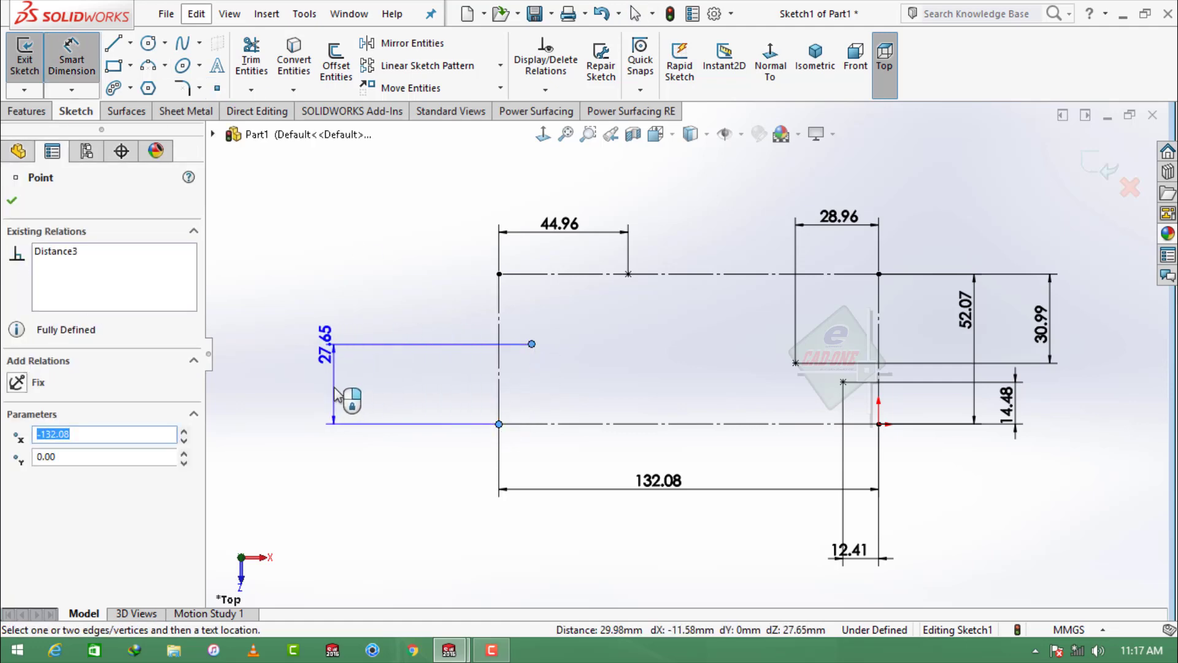
pyautogui.click(342, 399)
pyautogui.write('29.7')
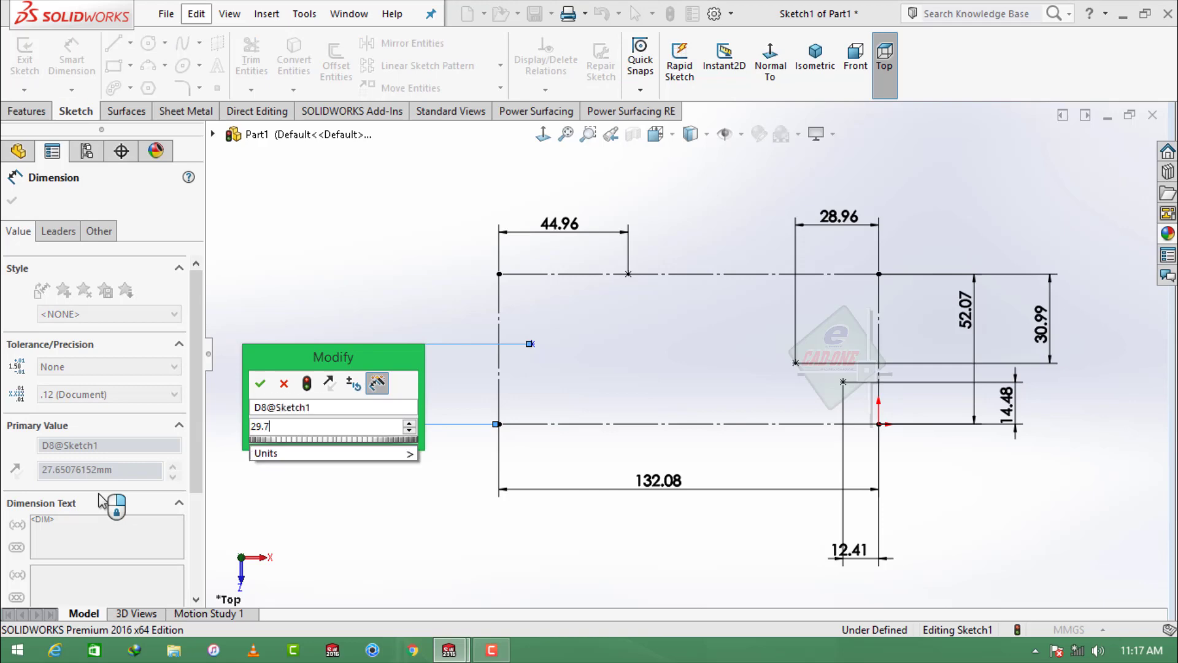
pyautogui.write('3')
pyautogui.press('Return')
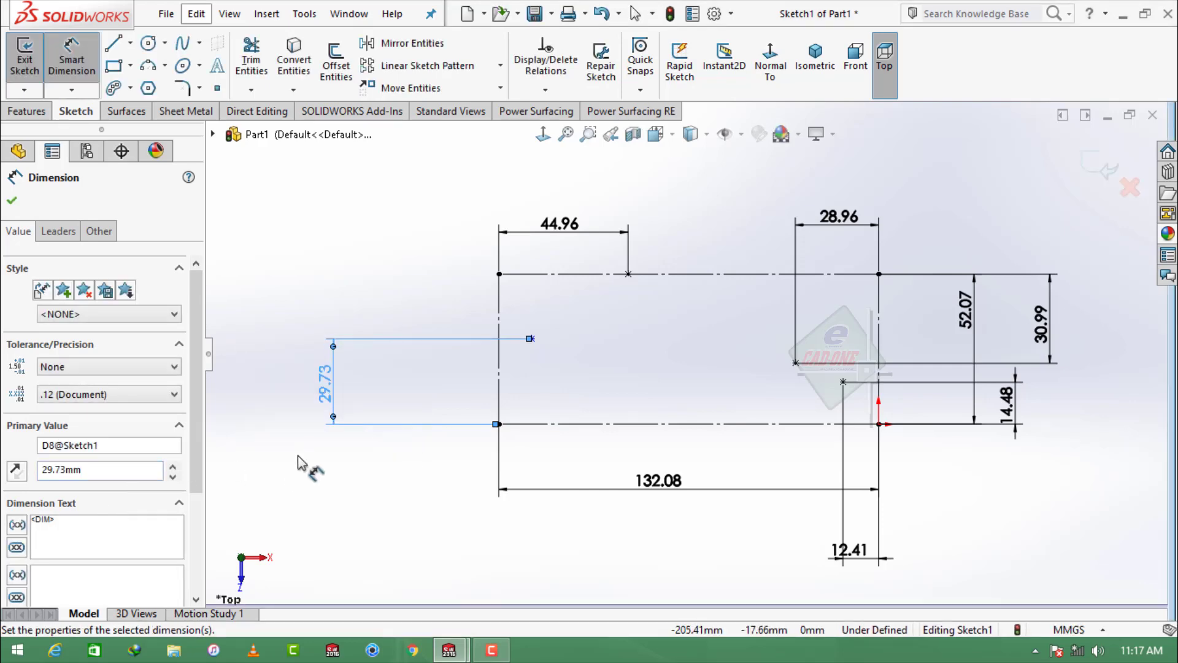
# Dimension the left interior point 6.88 mm horizontally from the rectangle's lower-left corner
pyautogui.press('Escape')
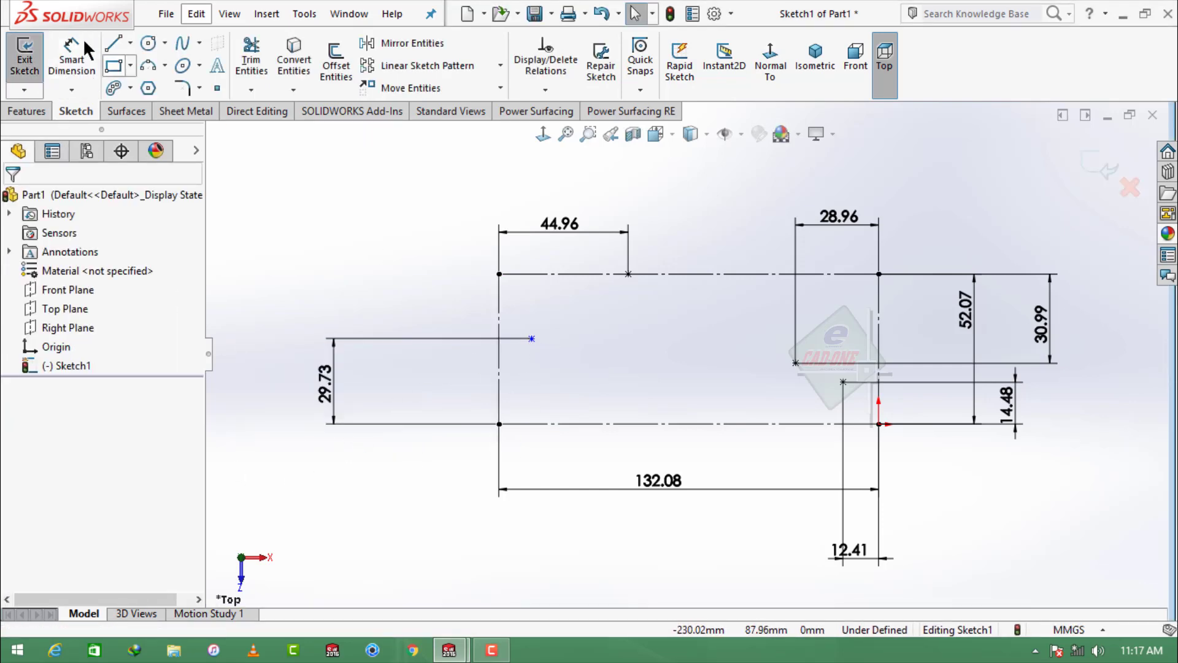
pyautogui.click(532, 338)
pyautogui.click(499, 424)
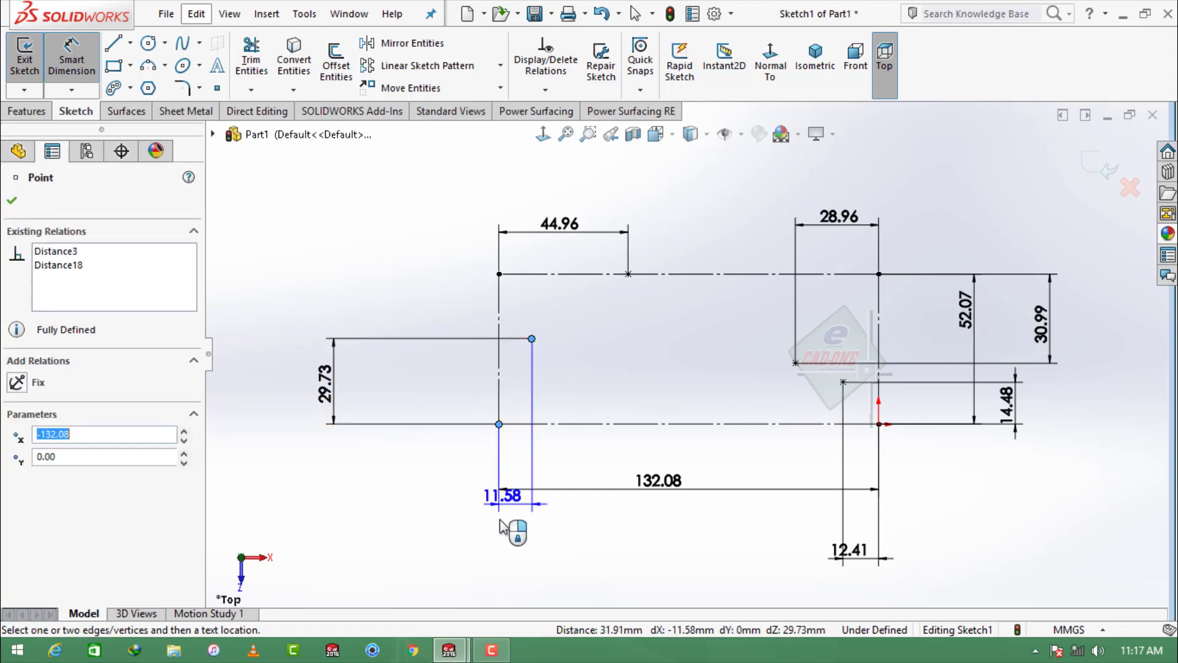
pyautogui.click(511, 555)
pyautogui.write('6.88')
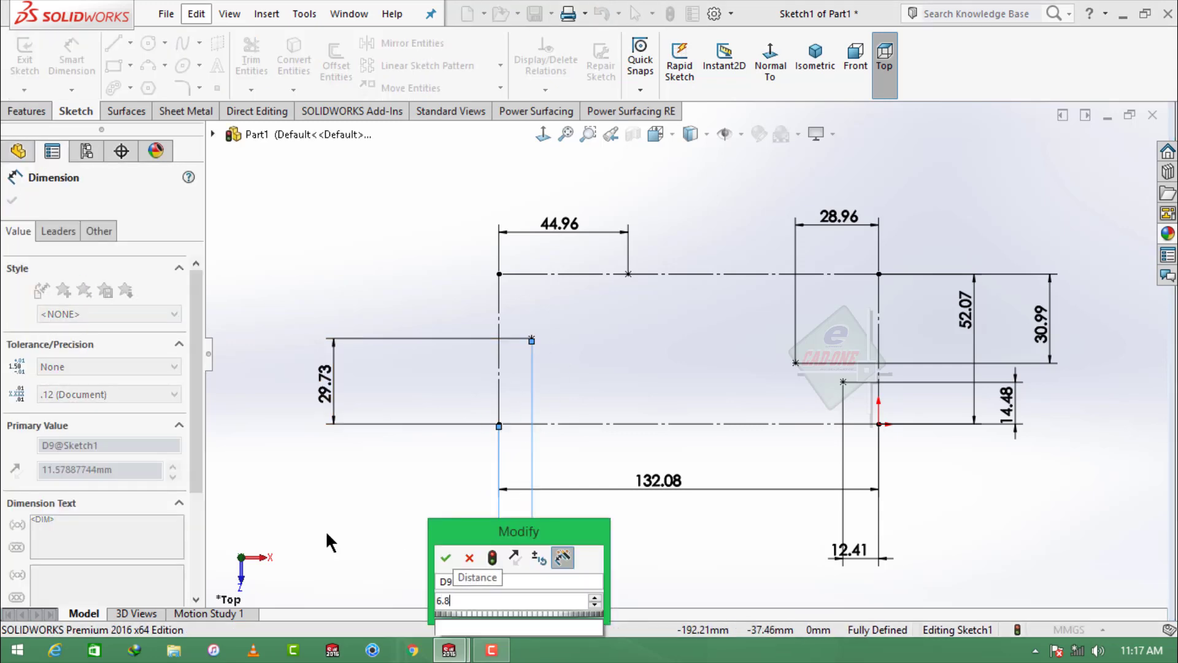
pyautogui.press('Return')
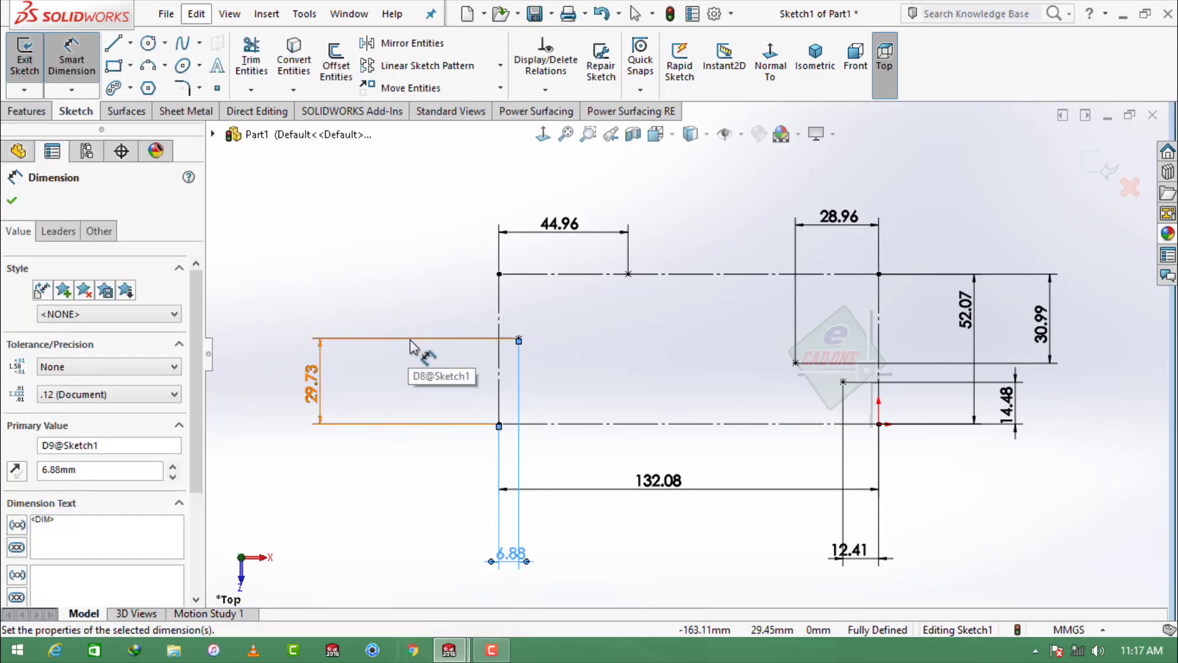
pyautogui.press('Escape')
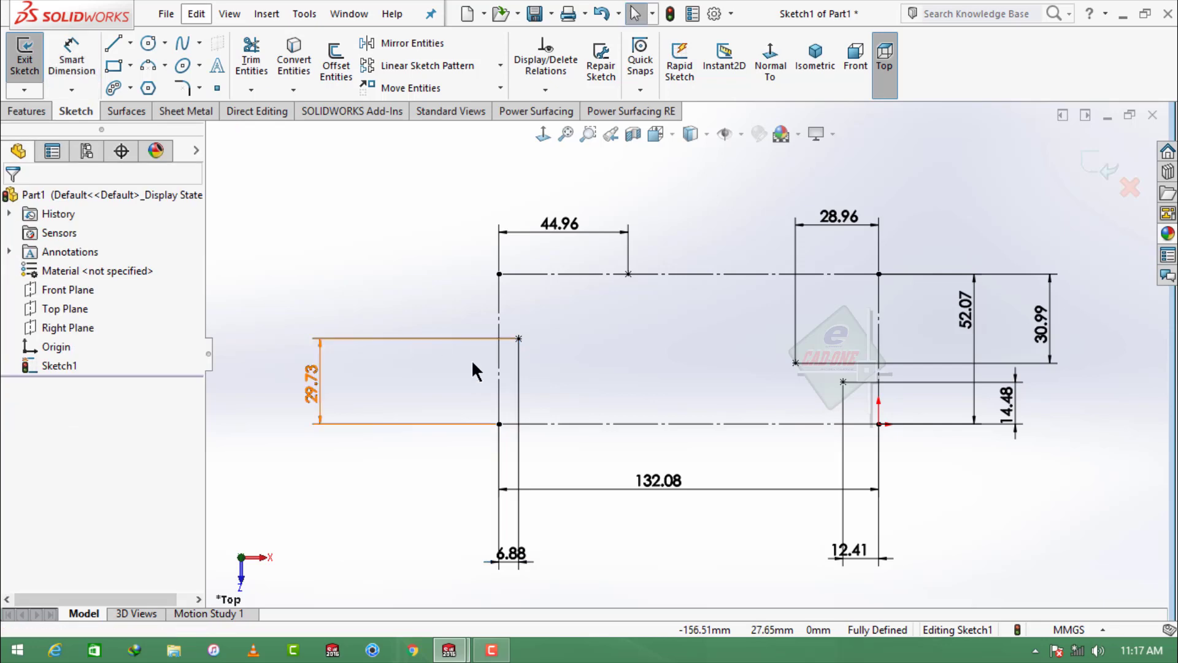
# Draw a spline from the rectangle's lower-left corner through the four reference points in order, ending at the origin
pyautogui.click(182, 44)
pyautogui.click(499, 424)
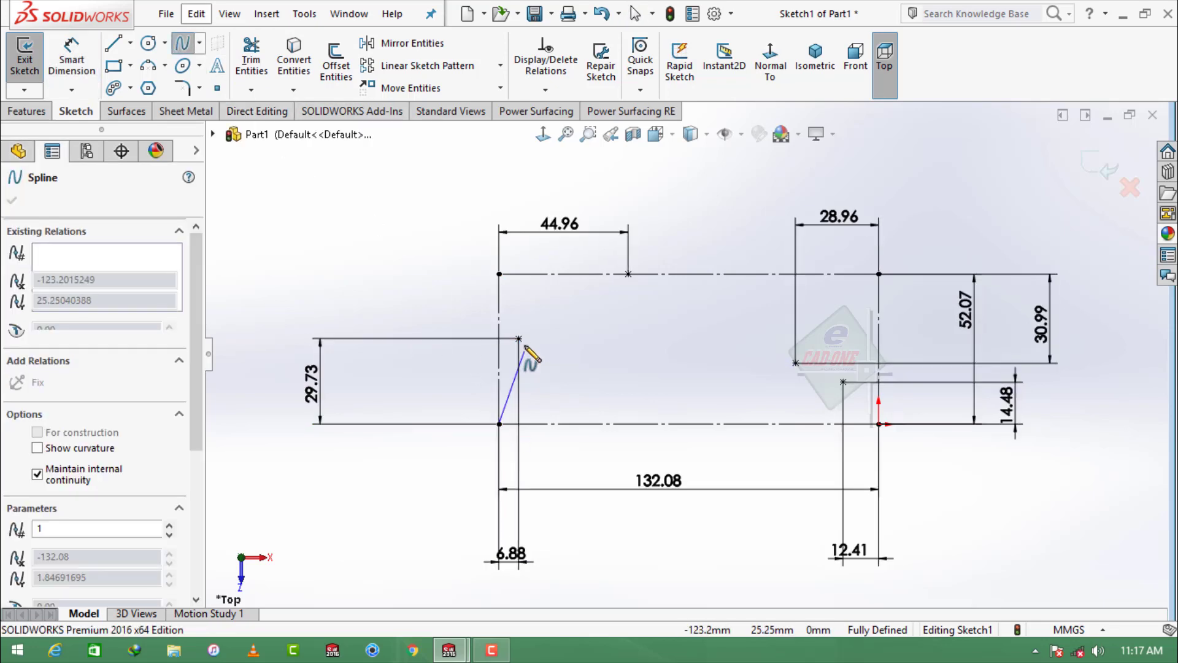
pyautogui.click(519, 339)
pyautogui.click(628, 273)
pyautogui.click(796, 362)
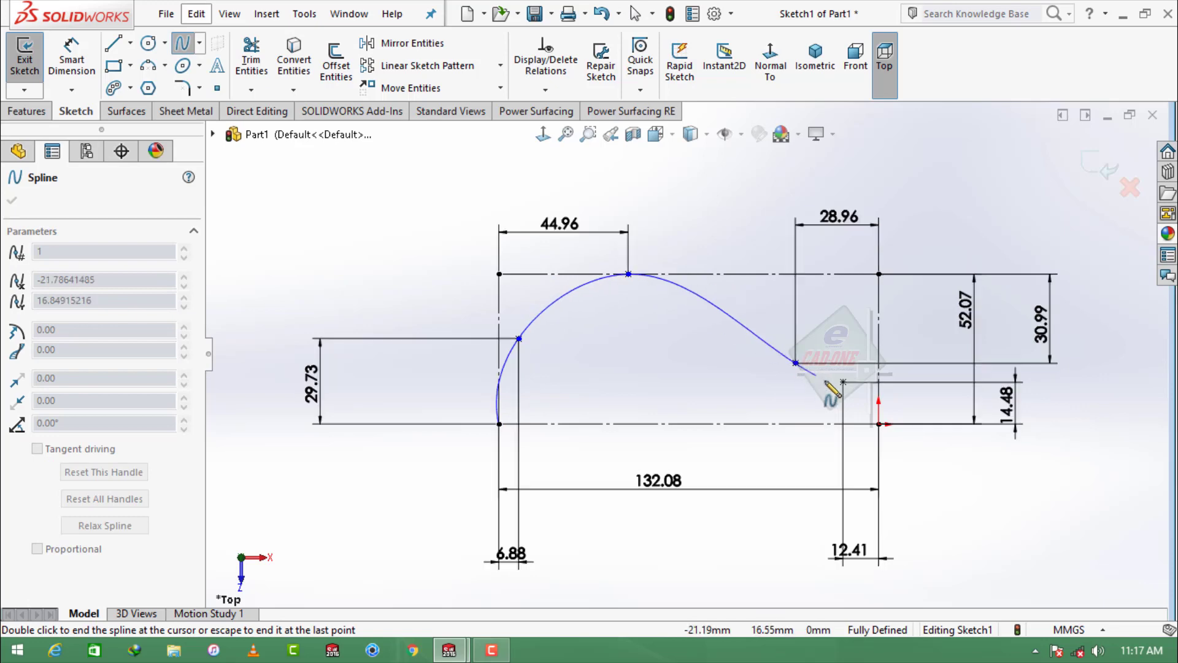
pyautogui.click(843, 382)
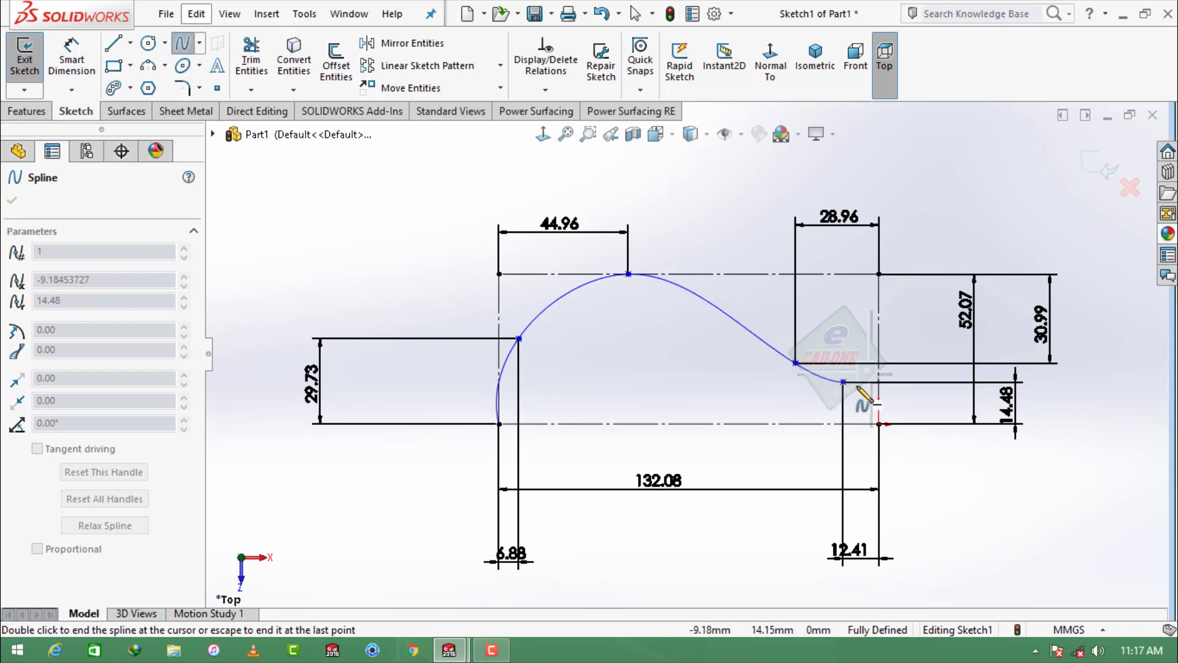
pyautogui.doubleClick(879, 423)
pyautogui.scroll(3, 712, 458)
pyautogui.scroll(-2, 712, 458)
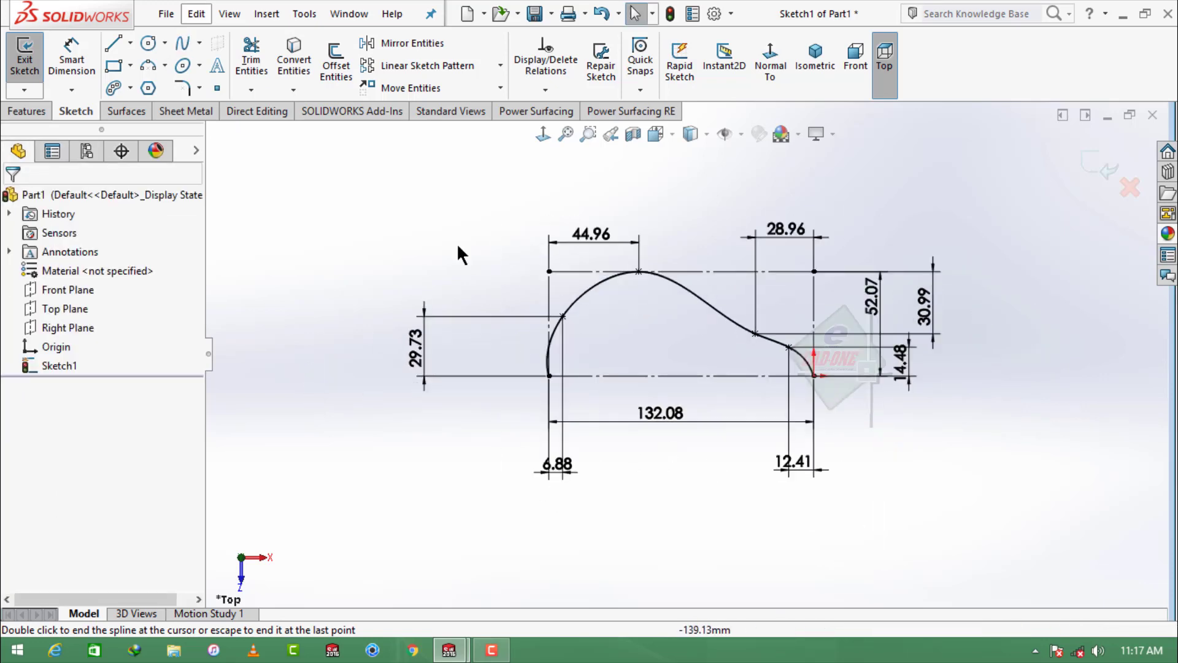
# Draw a vertical construction line straight down from the rectangle's lower-left corner
pyautogui.click(130, 44)
pyautogui.click(130, 87)
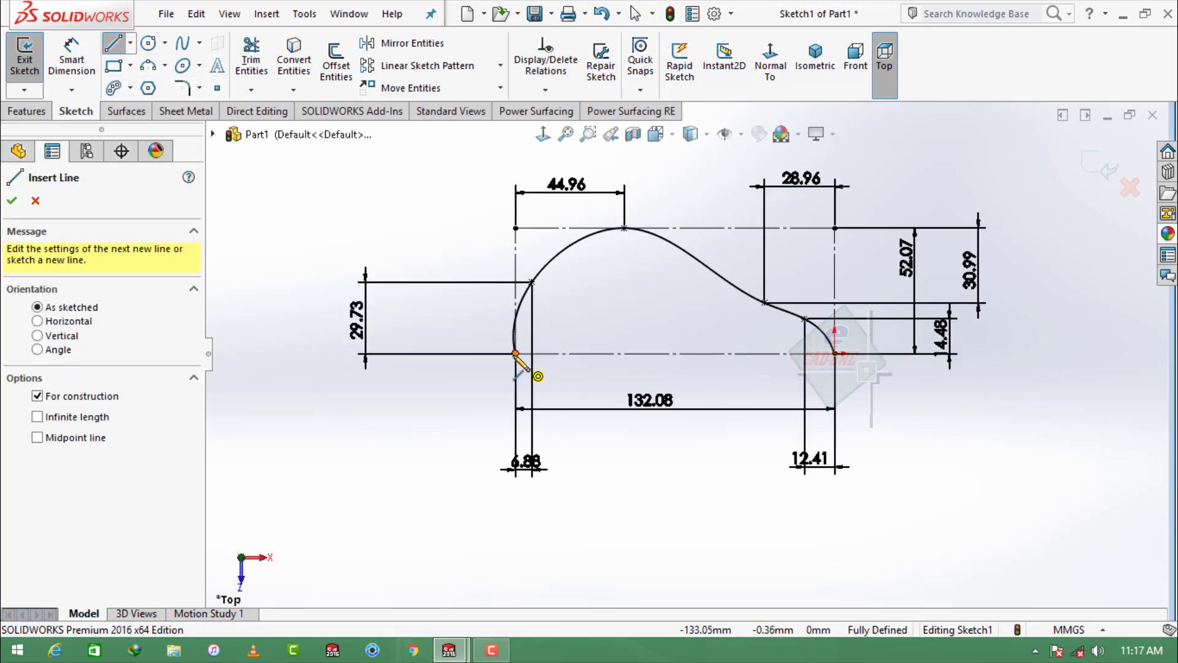
pyautogui.click(516, 353)
pyautogui.click(516, 536)
pyautogui.press('Escape')
pyautogui.press('Escape')
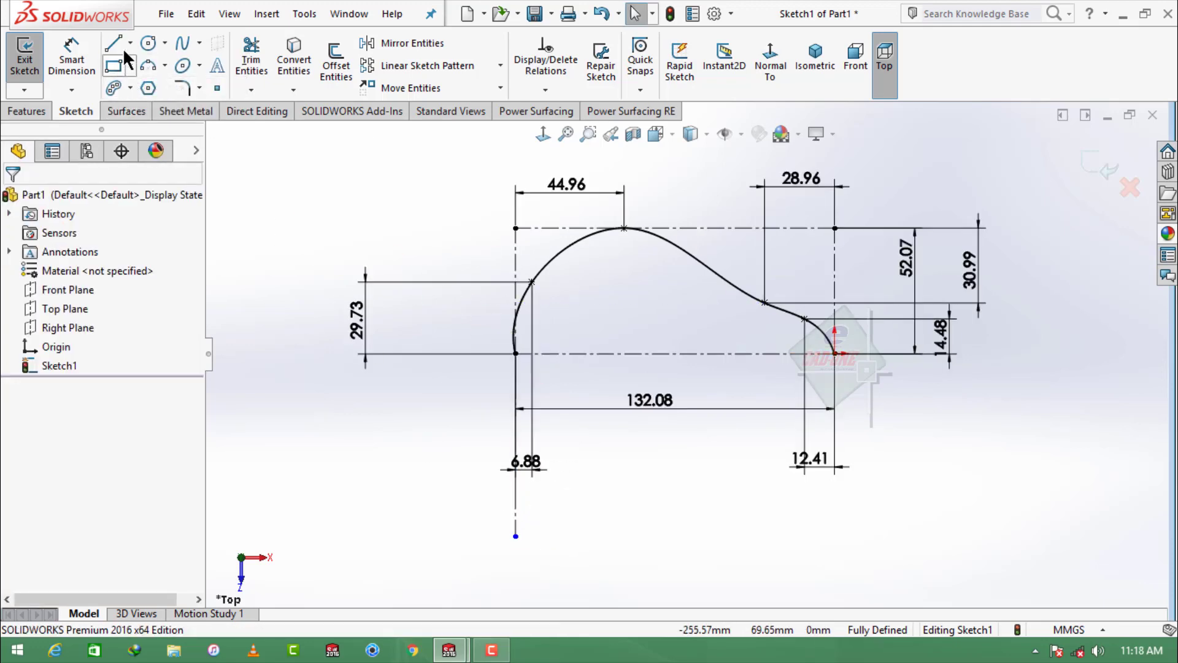
# Draw a vertical construction line down from the origin, ending level with the construction line below the lower-left corner
pyautogui.click(130, 44)
pyautogui.click(139, 86)
pyautogui.click(835, 354)
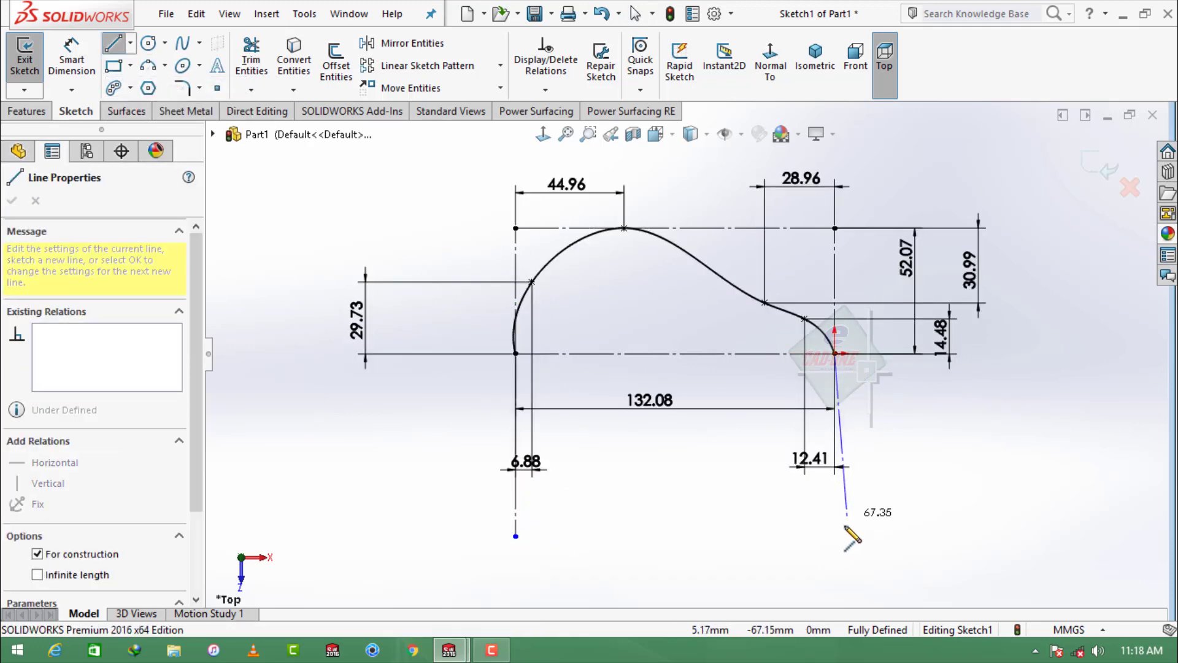
pyautogui.click(835, 536)
pyautogui.press('Escape')
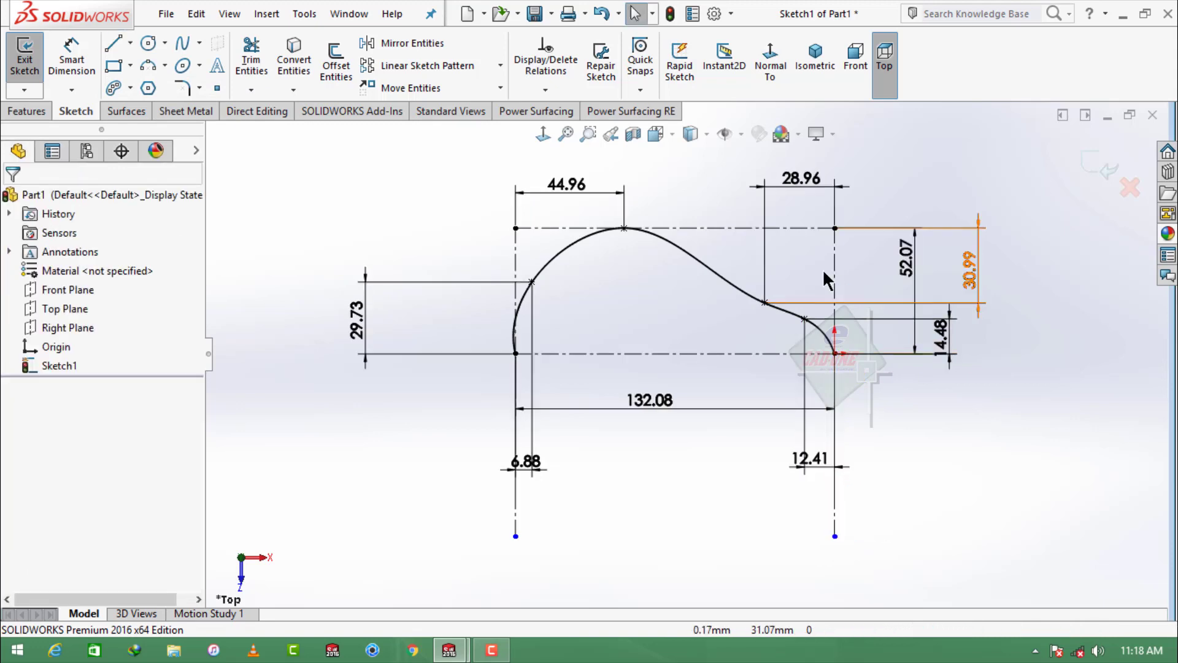
# Add tangent relations between the spline and the two vertical construction lines below its left and right ends
pyautogui.click(551, 264)
pyautogui.keyDown('ctrl'); pyautogui.click(516, 510); pyautogui.keyUp('ctrl')
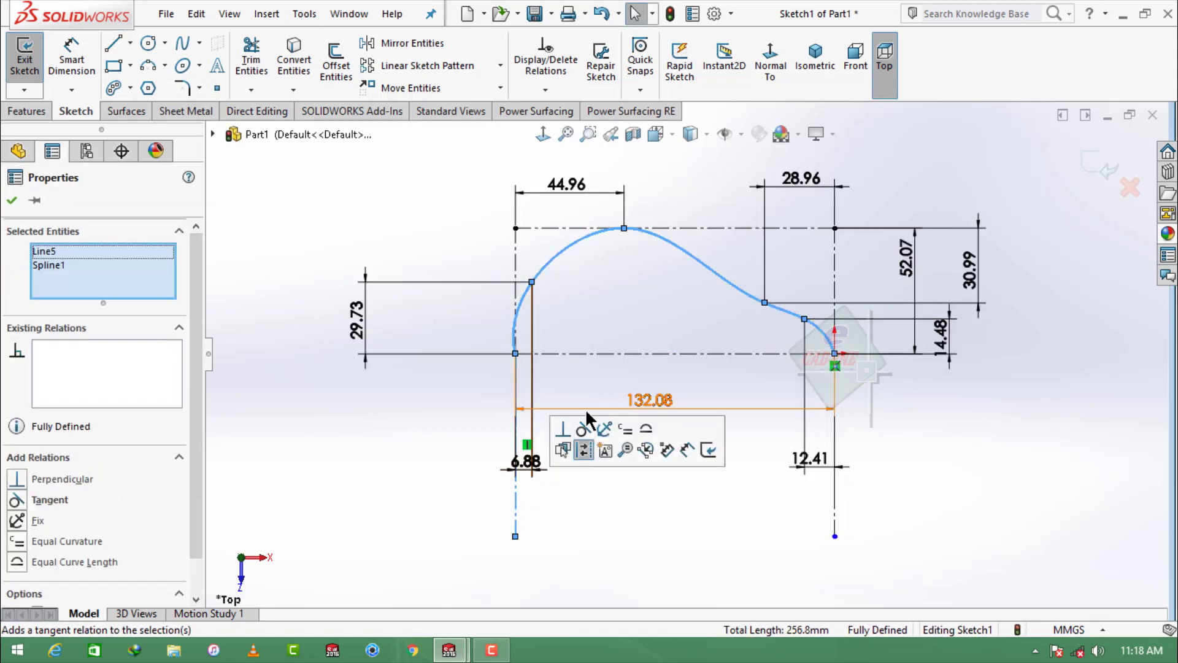
pyautogui.click(585, 450)
pyautogui.press('Escape')
pyautogui.click(830, 337)
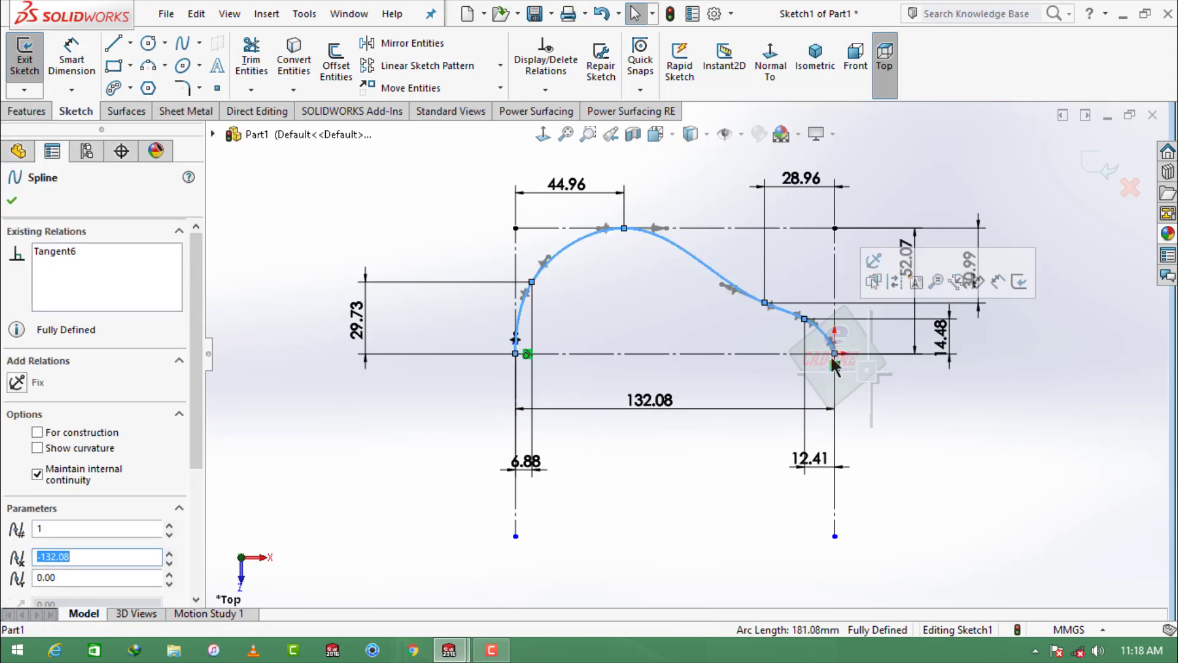
pyautogui.keyDown('ctrl'); pyautogui.click(835, 510); pyautogui.keyUp('ctrl')
pyautogui.click(906, 431)
pyautogui.press('Escape')
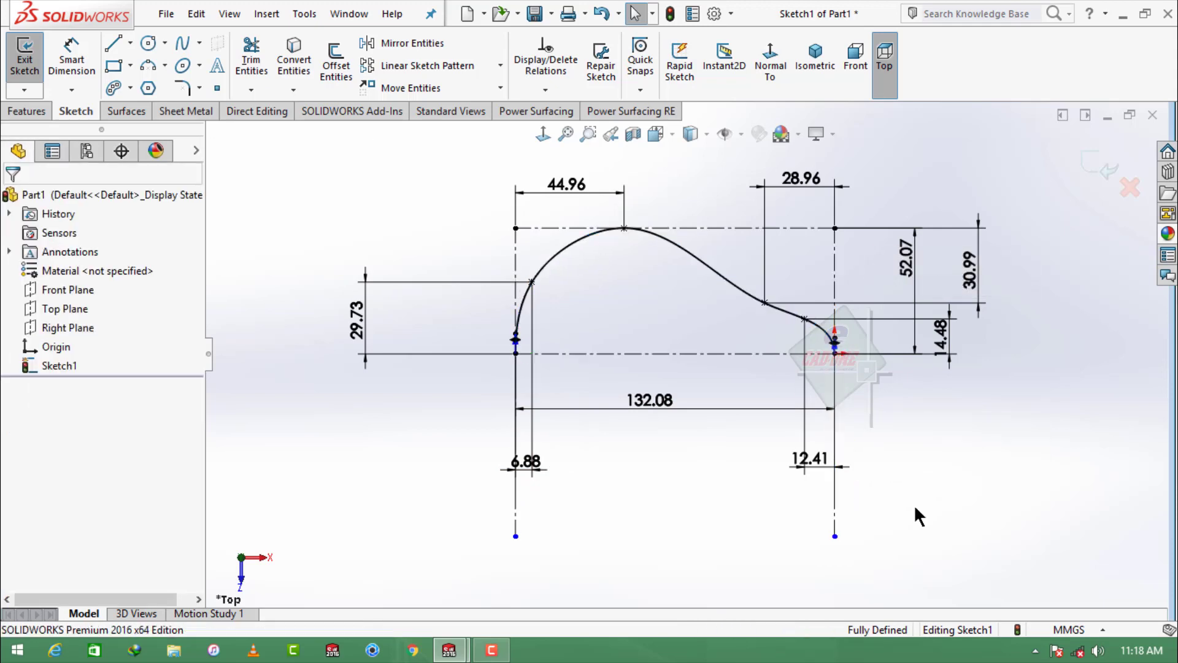
# Mirror the spline as a copy about the rectangle's lower horizontal construction line, and exit the sketch
pyautogui.click(402, 43)
pyautogui.click(577, 243)
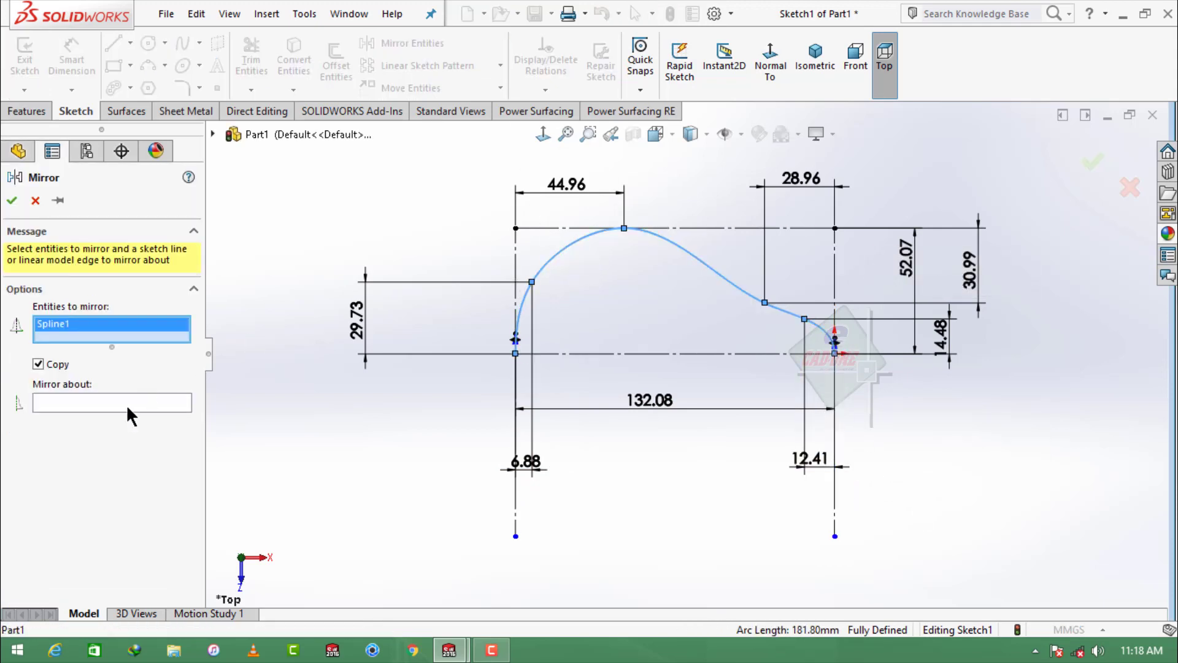
pyautogui.click(111, 403)
pyautogui.click(656, 355)
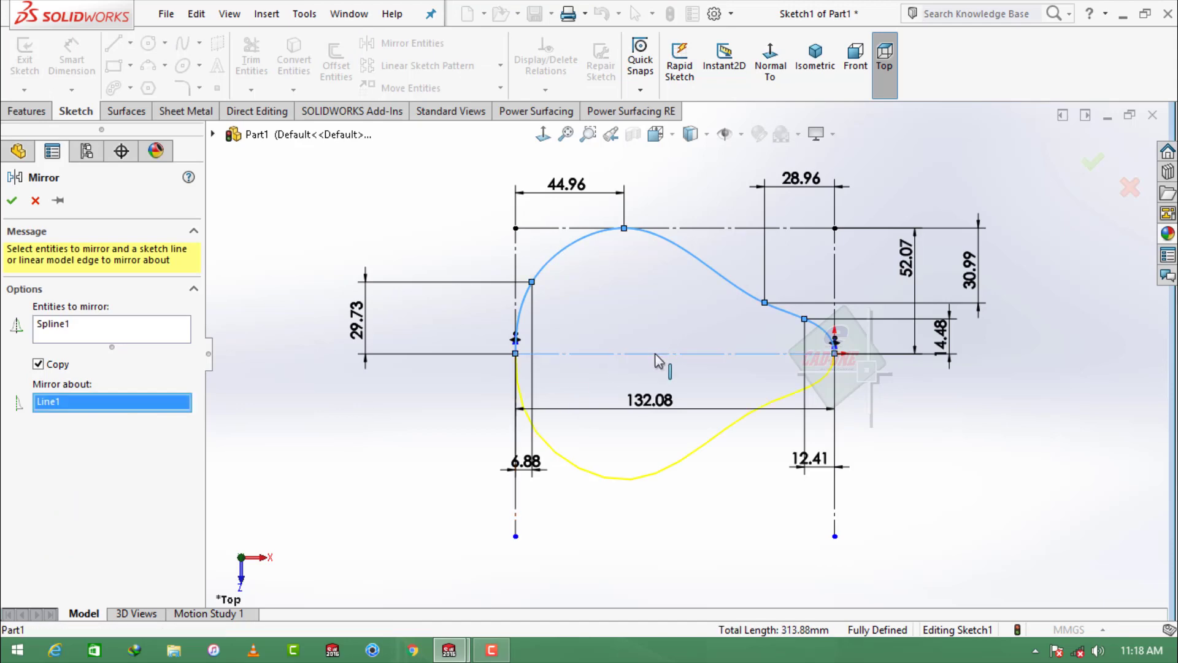
pyautogui.click(12, 200)
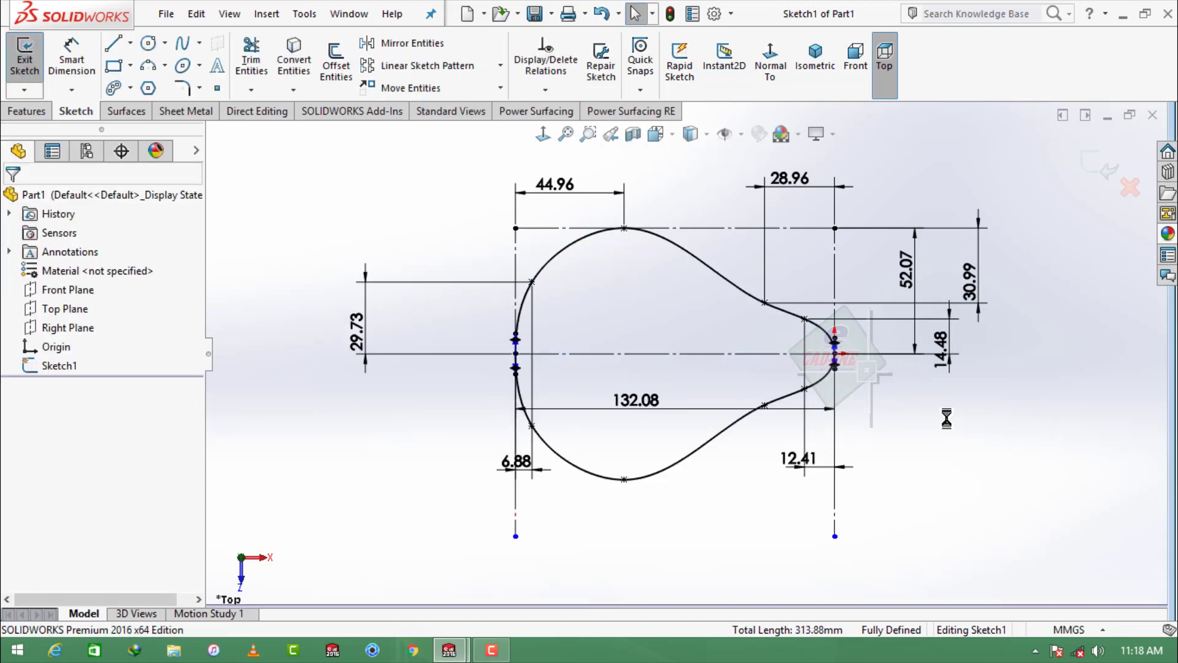
pyautogui.click(1097, 164)
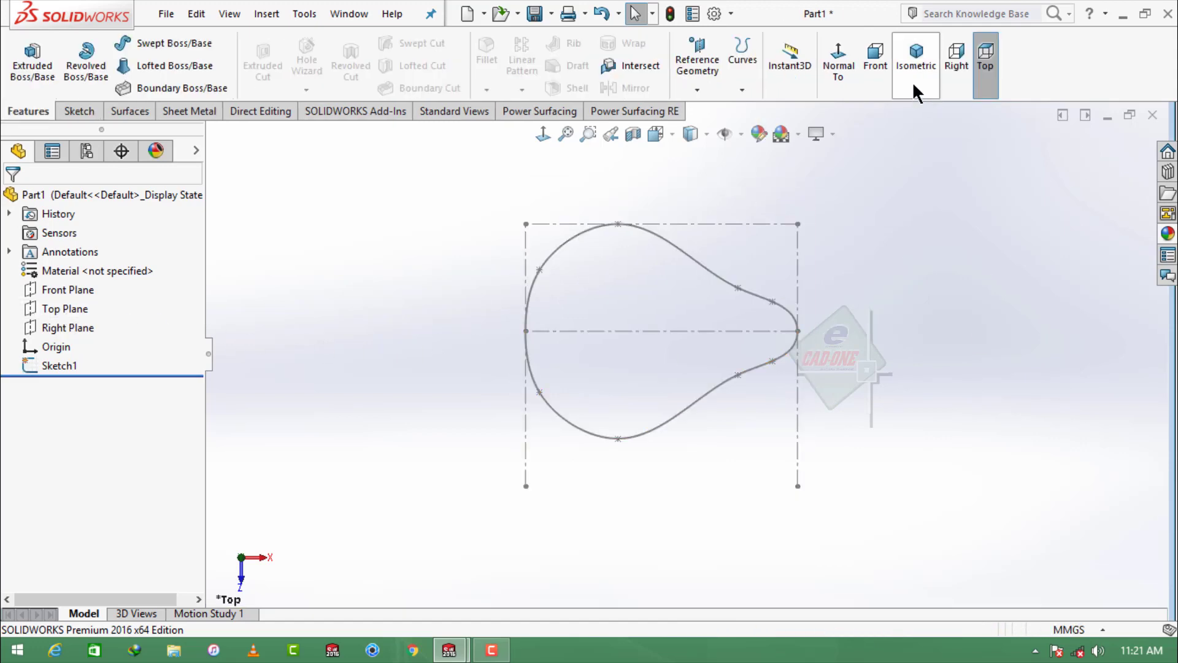
# Create a reference plane offset 45 mm above the Top Plane
pyautogui.click(915, 89)
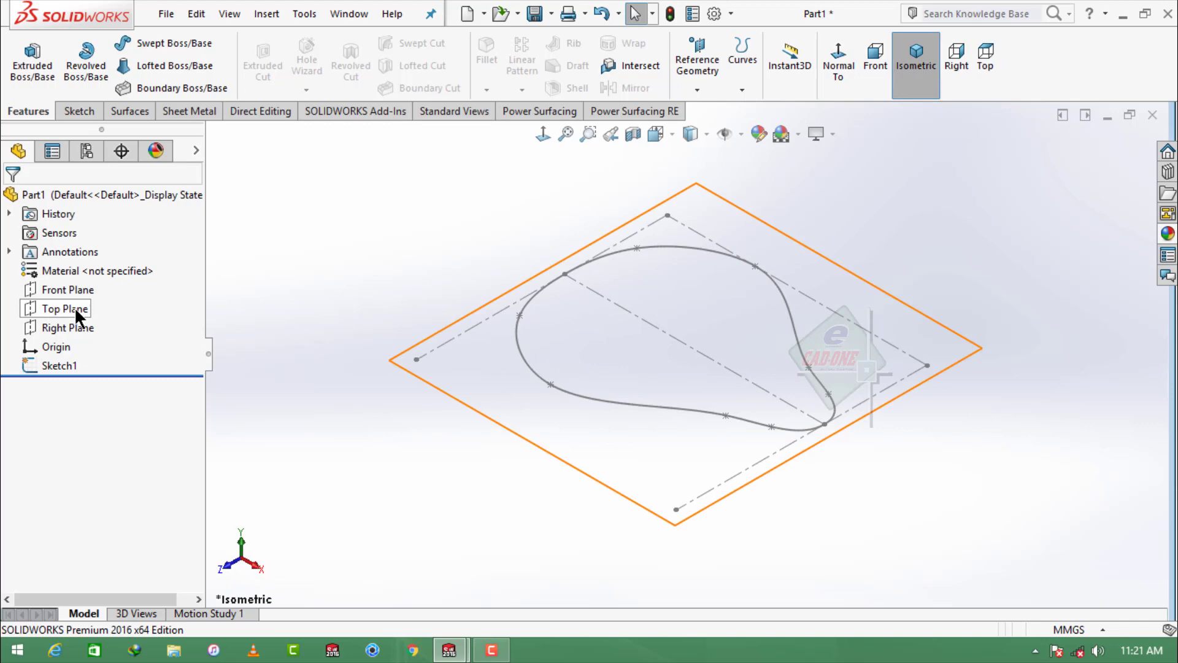
pyautogui.click(79, 317)
pyautogui.click(697, 65)
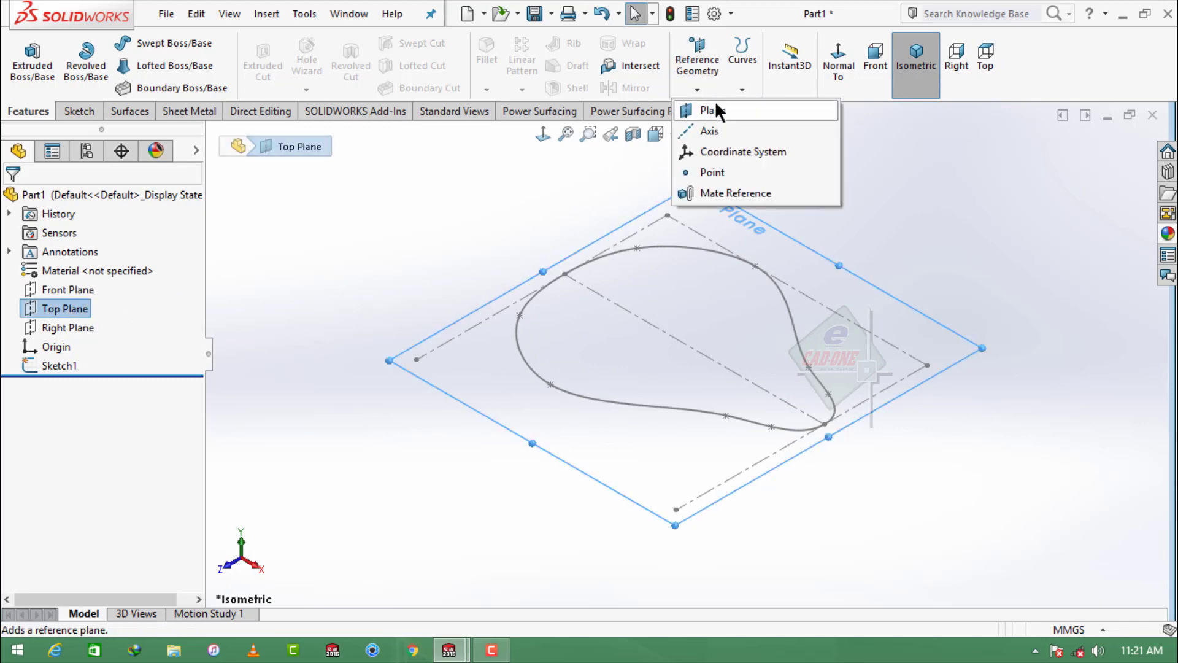
pyautogui.click(712, 110)
pyautogui.write('45')
pyautogui.press('Return')
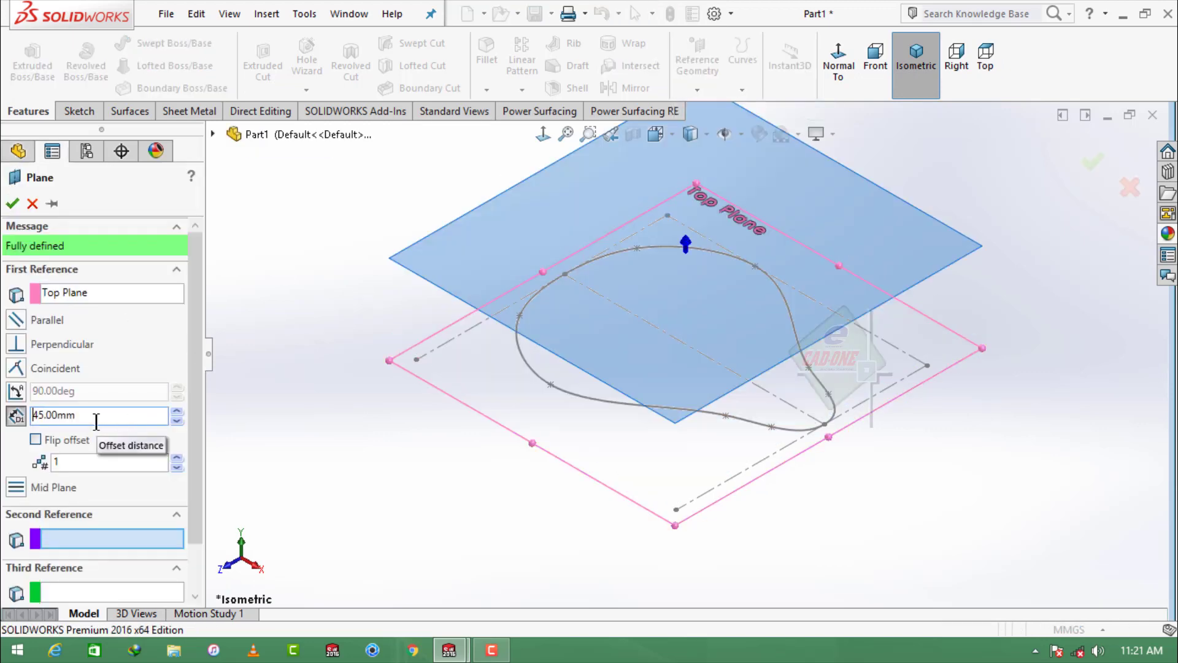
pyautogui.click(12, 204)
pyautogui.click(400, 511)
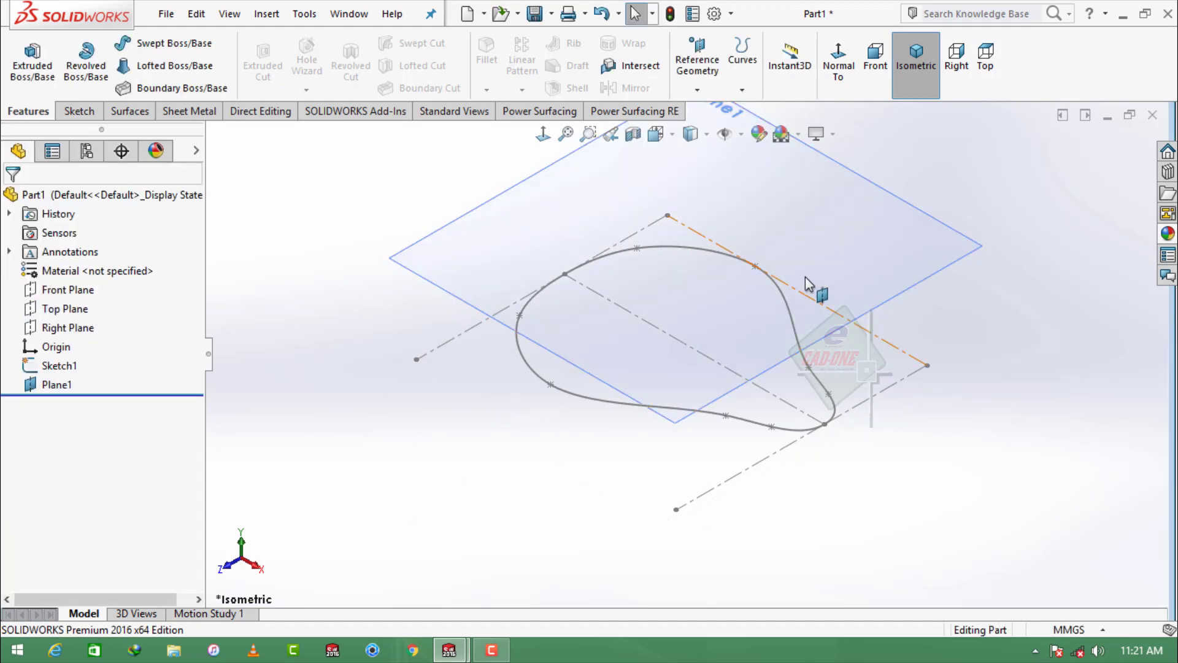
# Start a sketch on the 45 mm offset plane and convert both splines of the closed profile into it
pyautogui.click(908, 204)
pyautogui.click(913, 179)
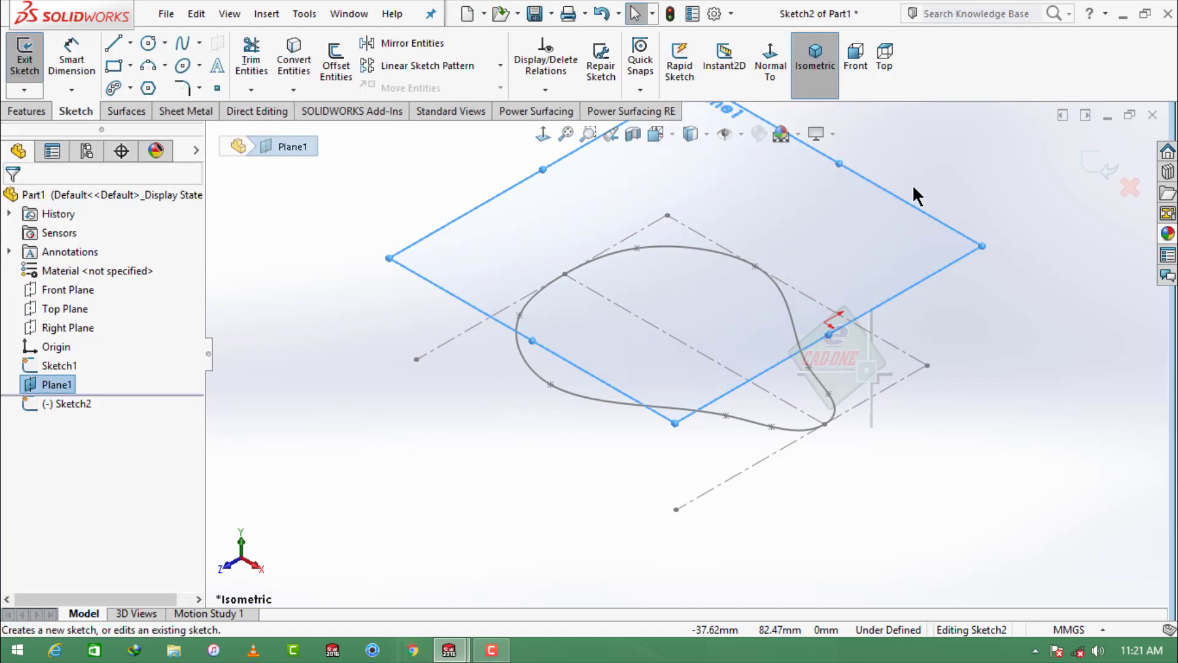
pyautogui.click(777, 72)
pyautogui.click(892, 306)
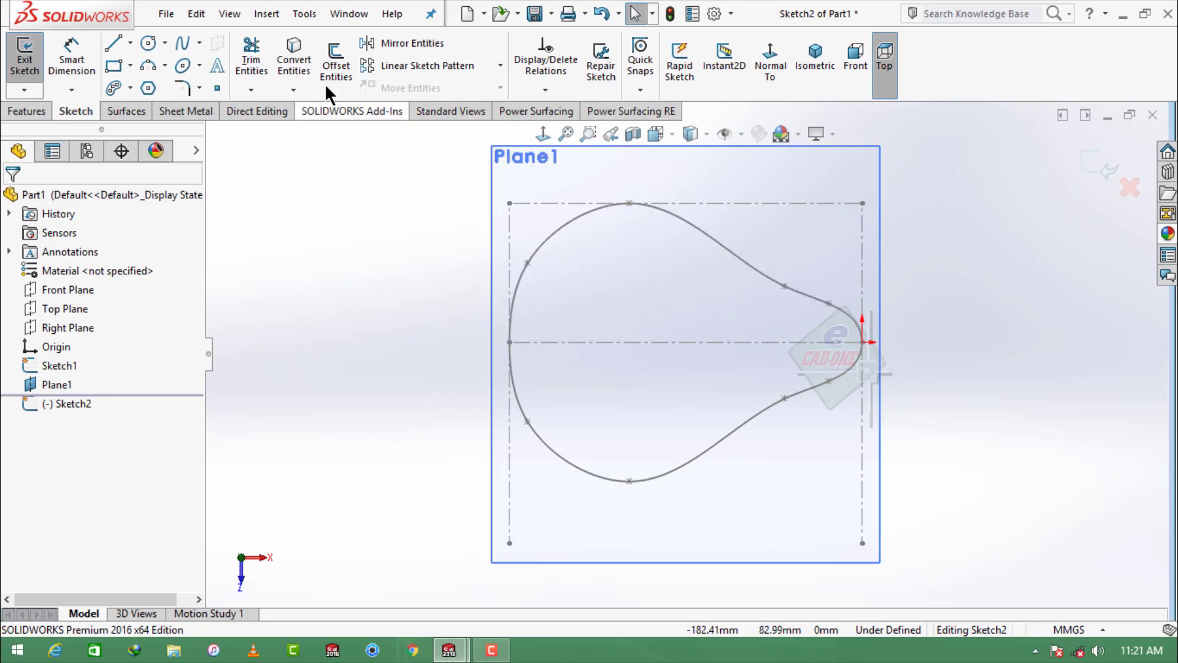
pyautogui.click(294, 61)
pyautogui.click(741, 263)
pyautogui.click(849, 381)
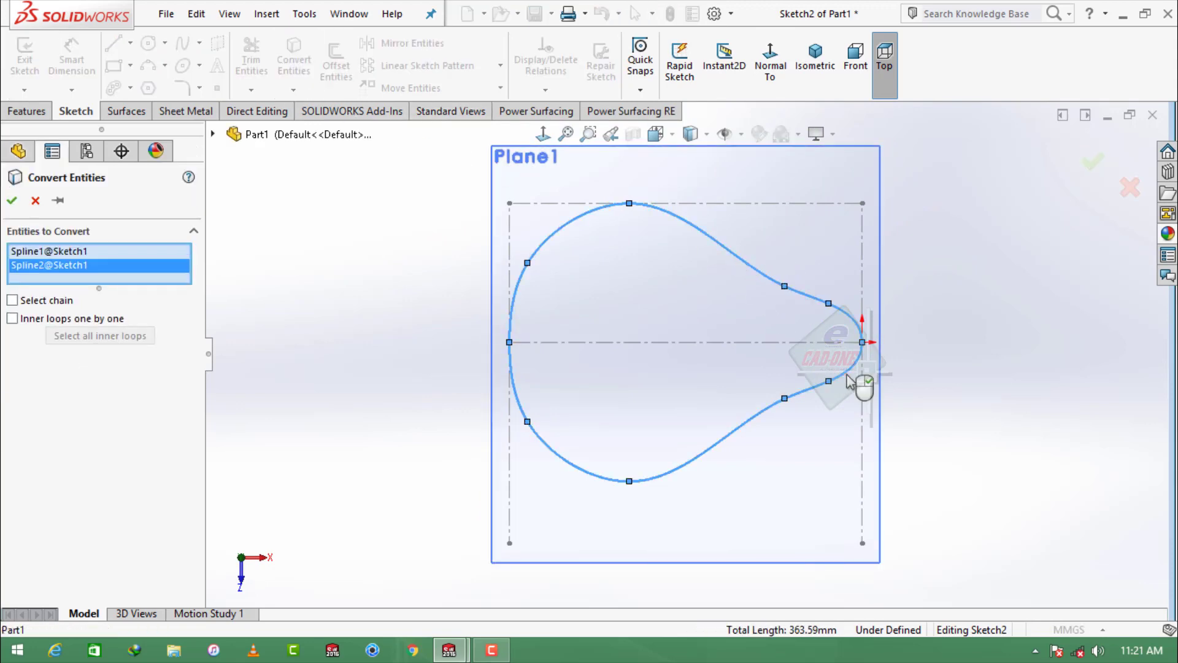
pyautogui.click(14, 200)
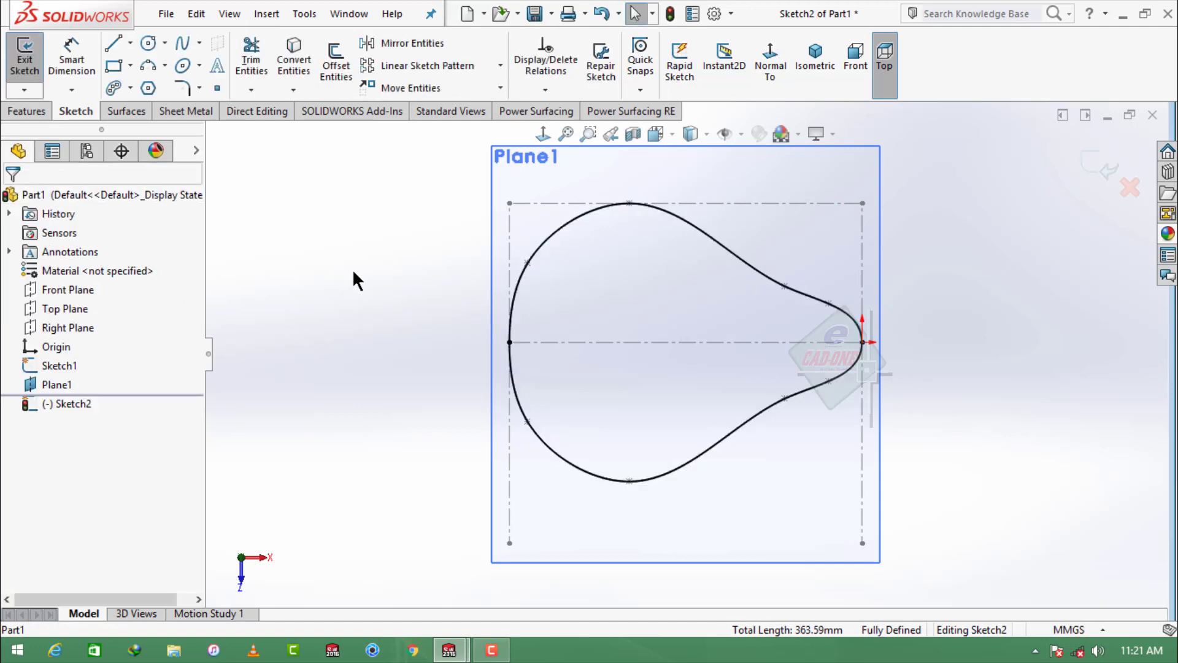
# Scale both converted splines by a factor of 0.7 about the profile's right end point at the origin, without keeping a copy
pyautogui.click(335, 62)
pyautogui.click(37, 201)
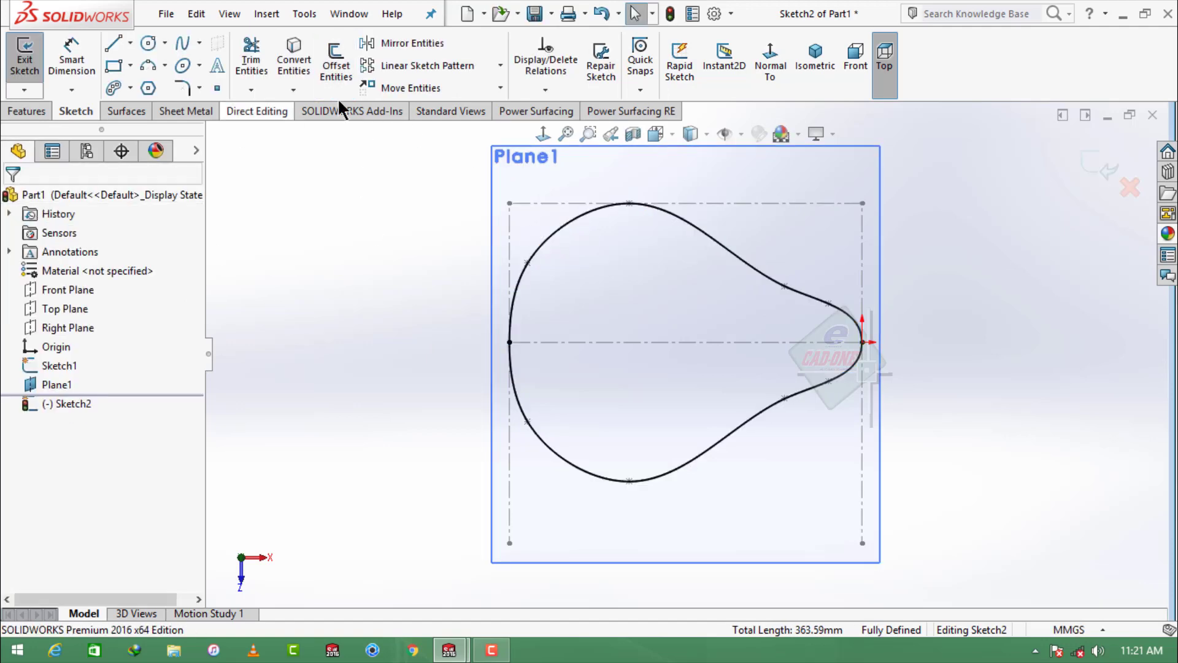
pyautogui.click(500, 89)
pyautogui.click(444, 171)
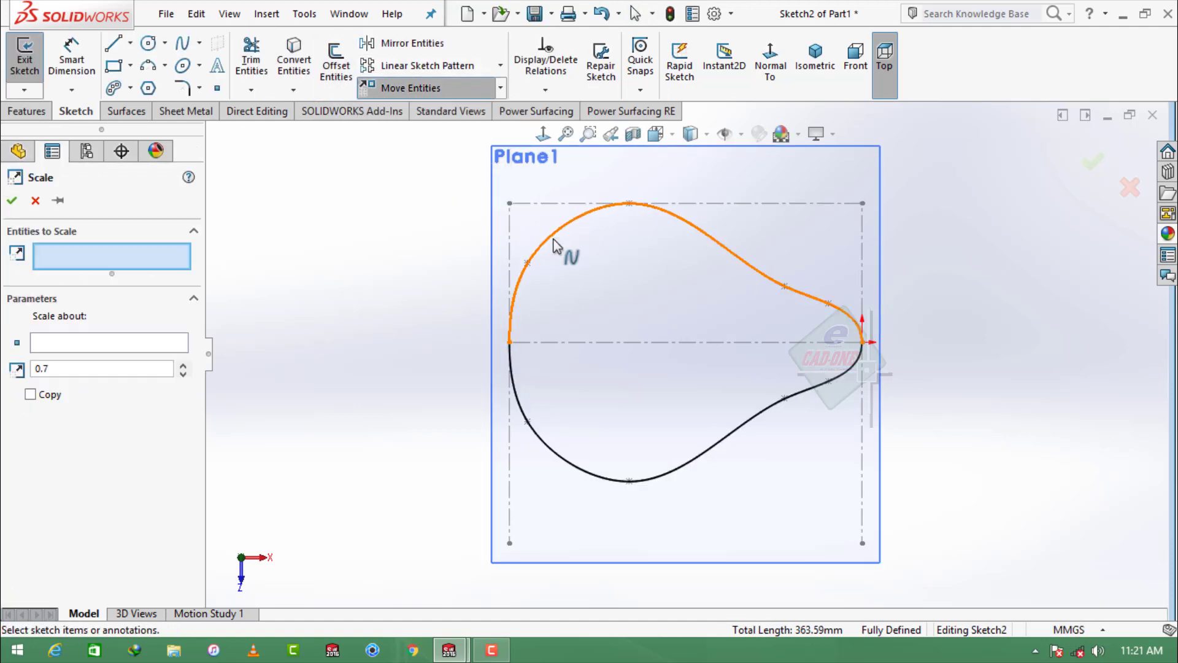
pyautogui.click(555, 239)
pyautogui.click(763, 425)
pyautogui.click(146, 358)
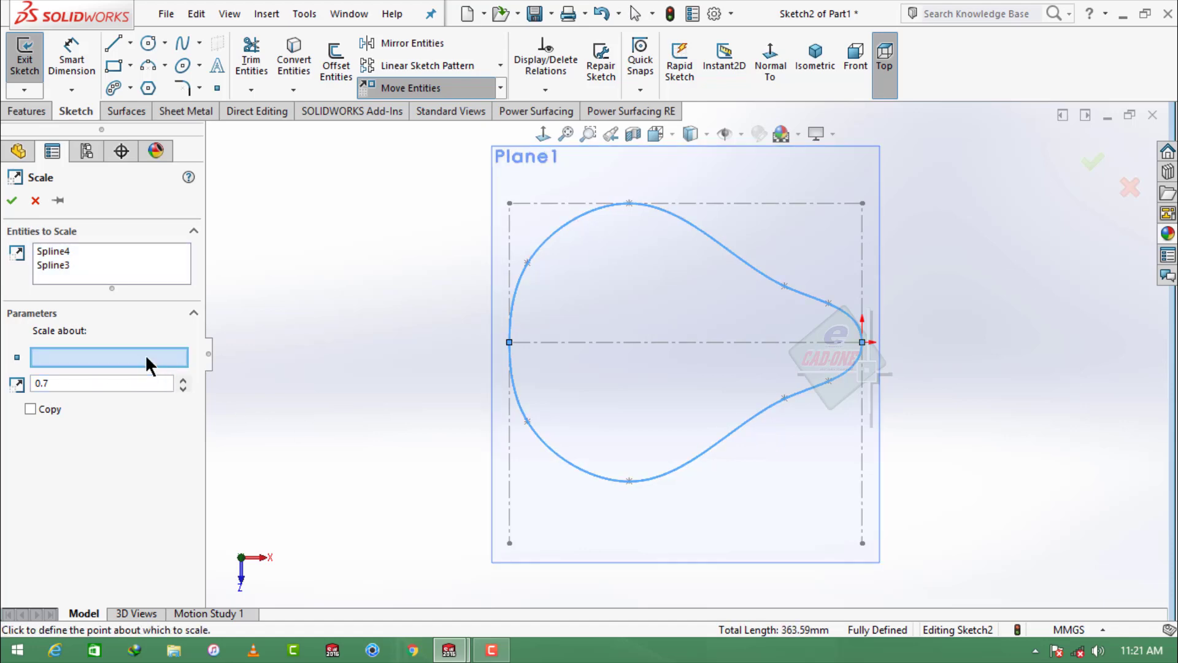
pyautogui.click(862, 342)
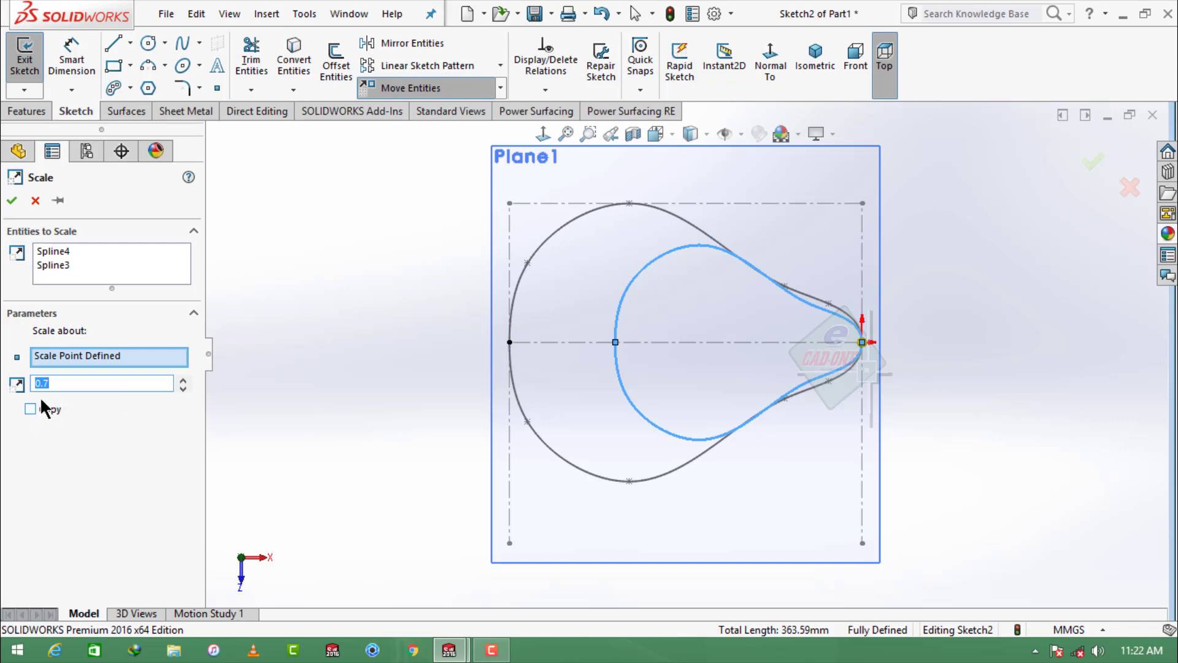
pyautogui.click(124, 362)
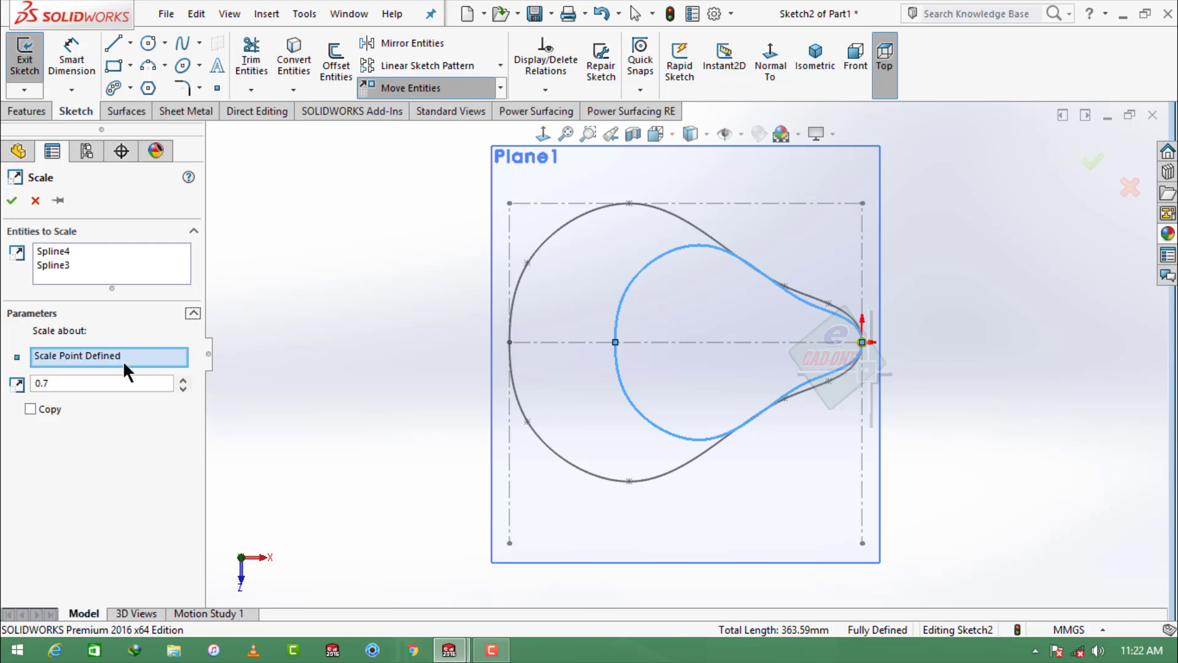
pyautogui.click(30, 409)
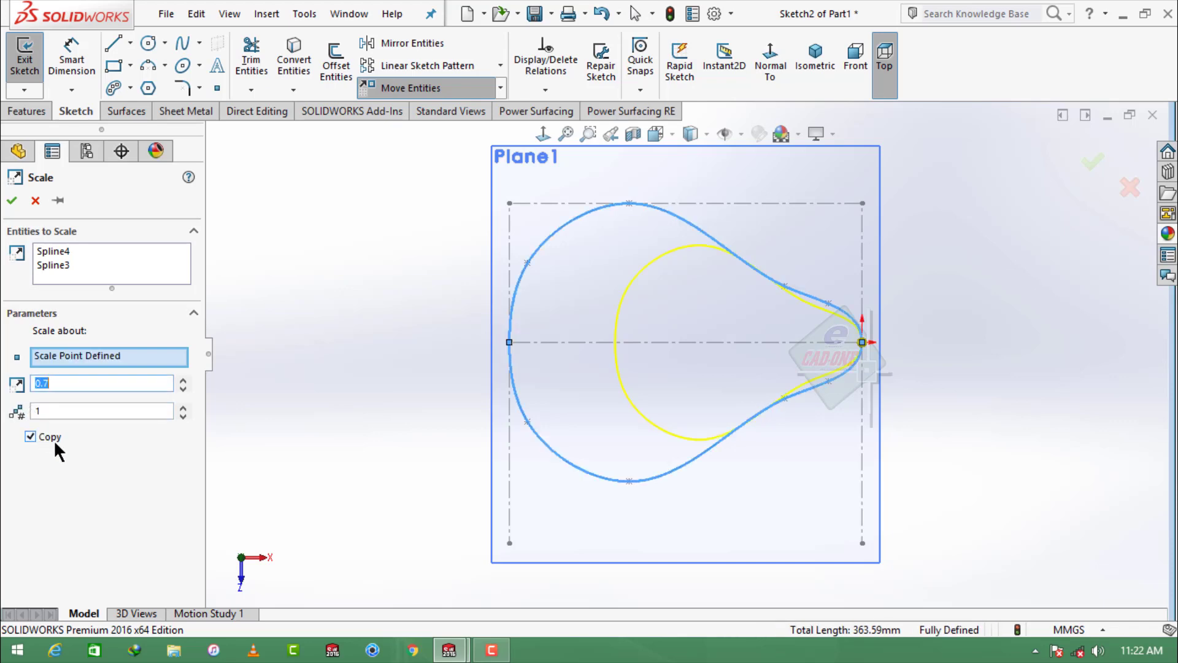
pyautogui.click(30, 436)
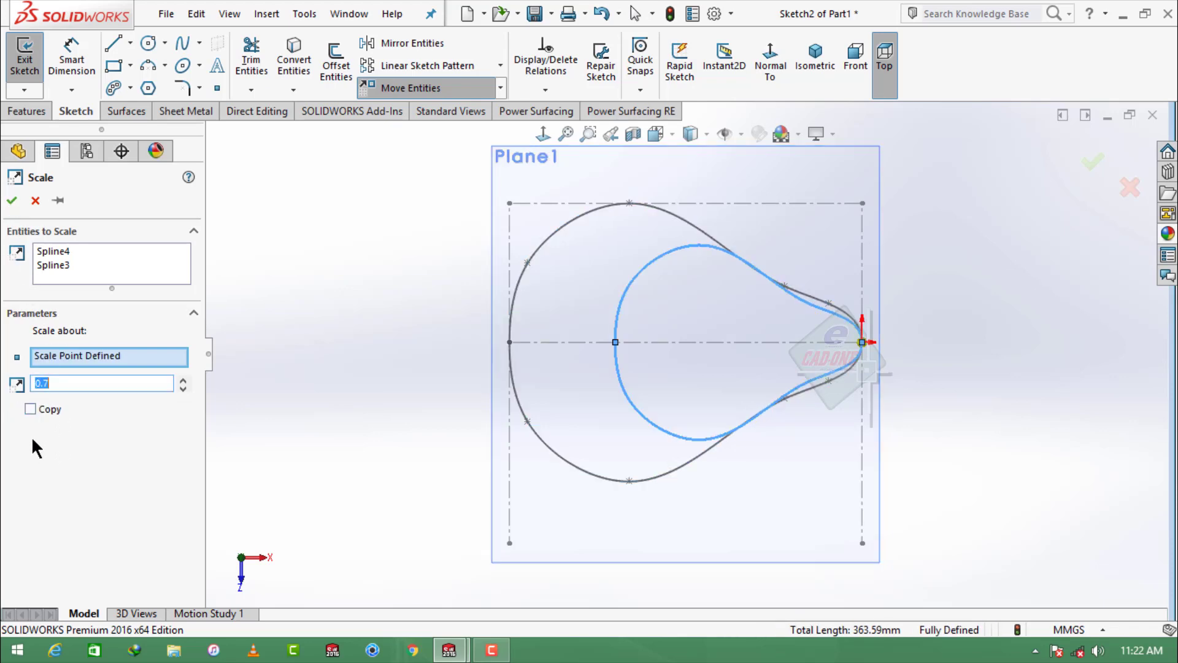
pyautogui.click(12, 200)
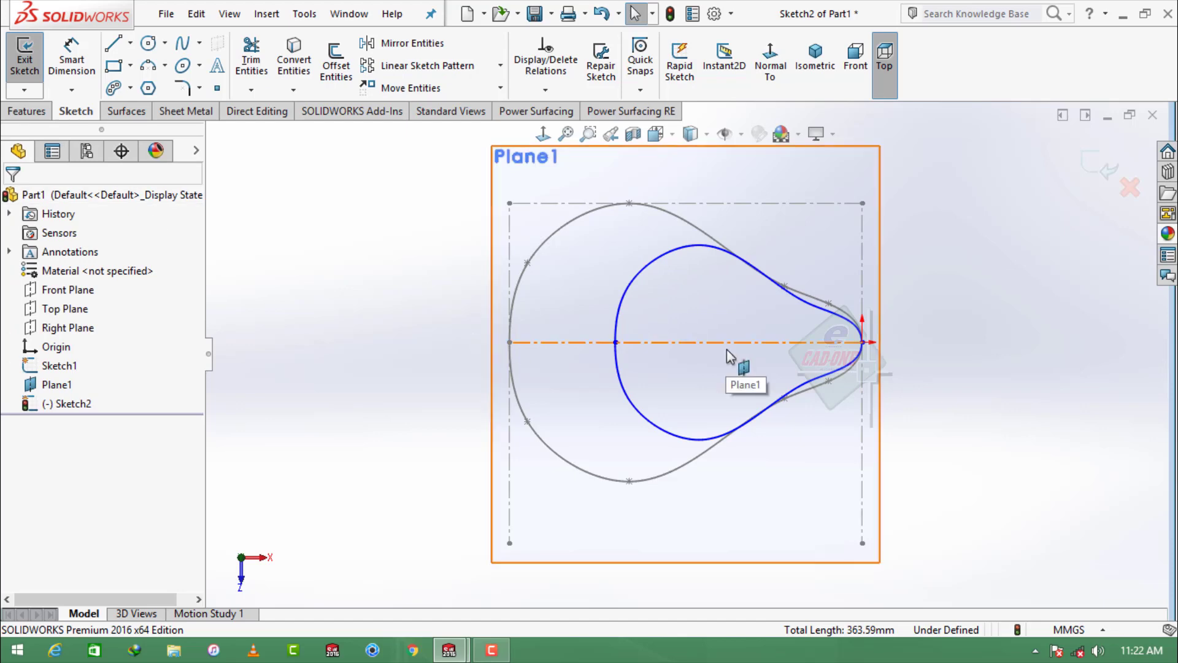
# Move both scaled splines from their right end point about 20 mm to the left along the horizontal construction line
pyautogui.click(411, 87)
pyautogui.click(646, 262)
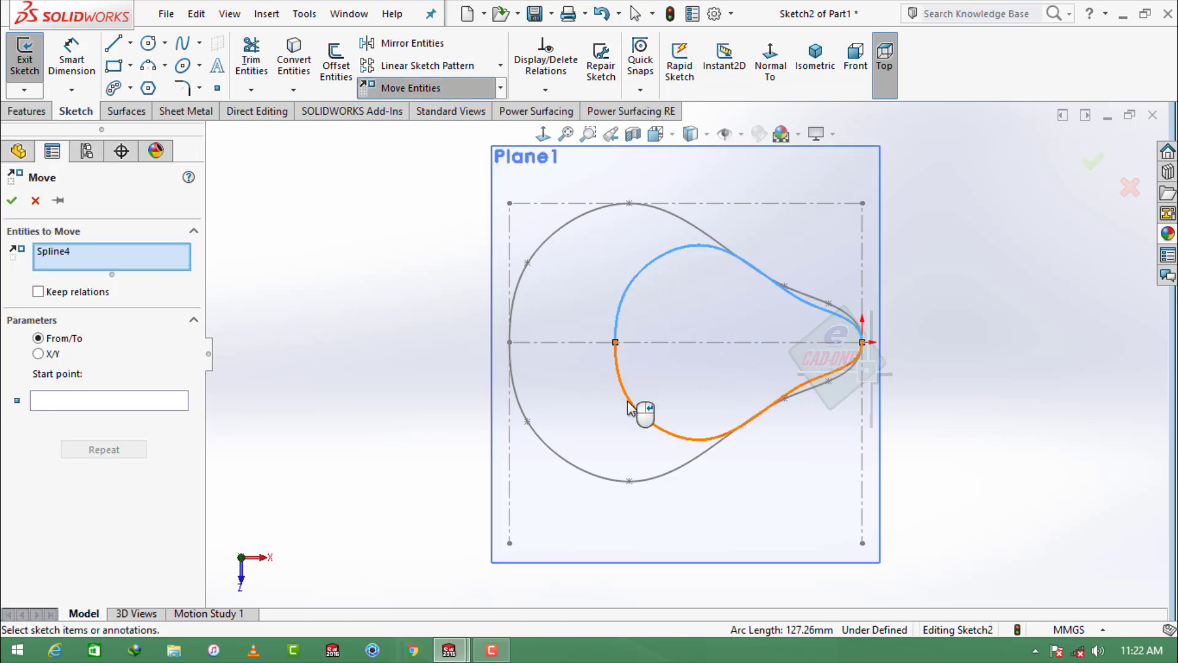
pyautogui.click(639, 410)
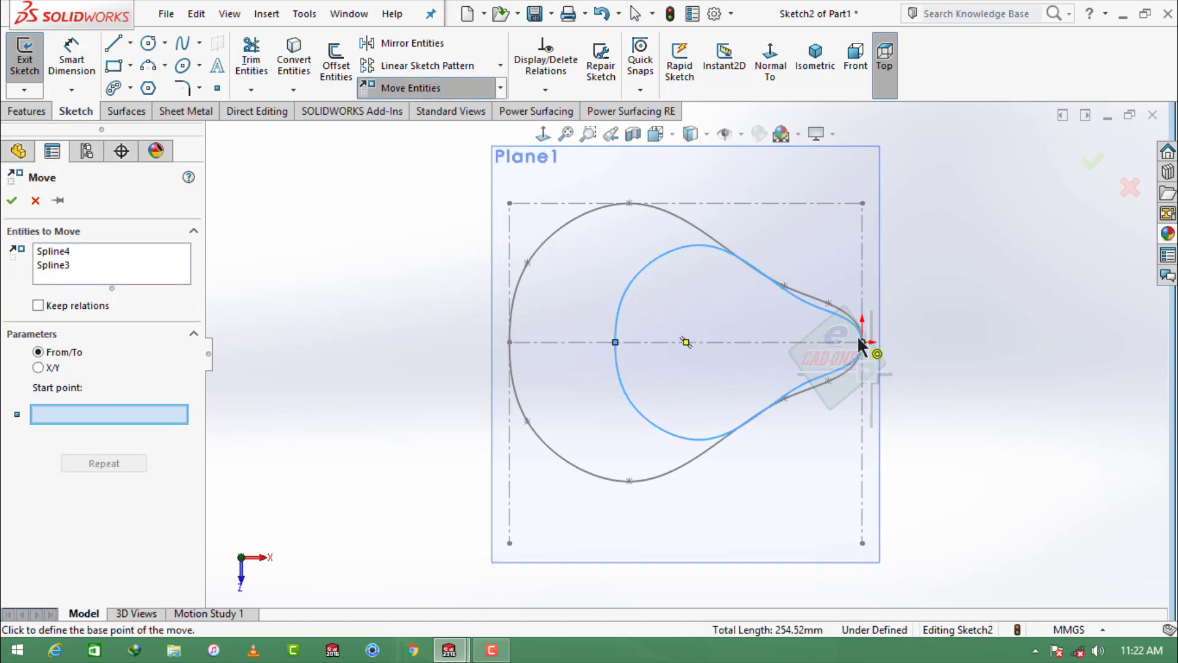
pyautogui.click(861, 342)
pyautogui.click(808, 341)
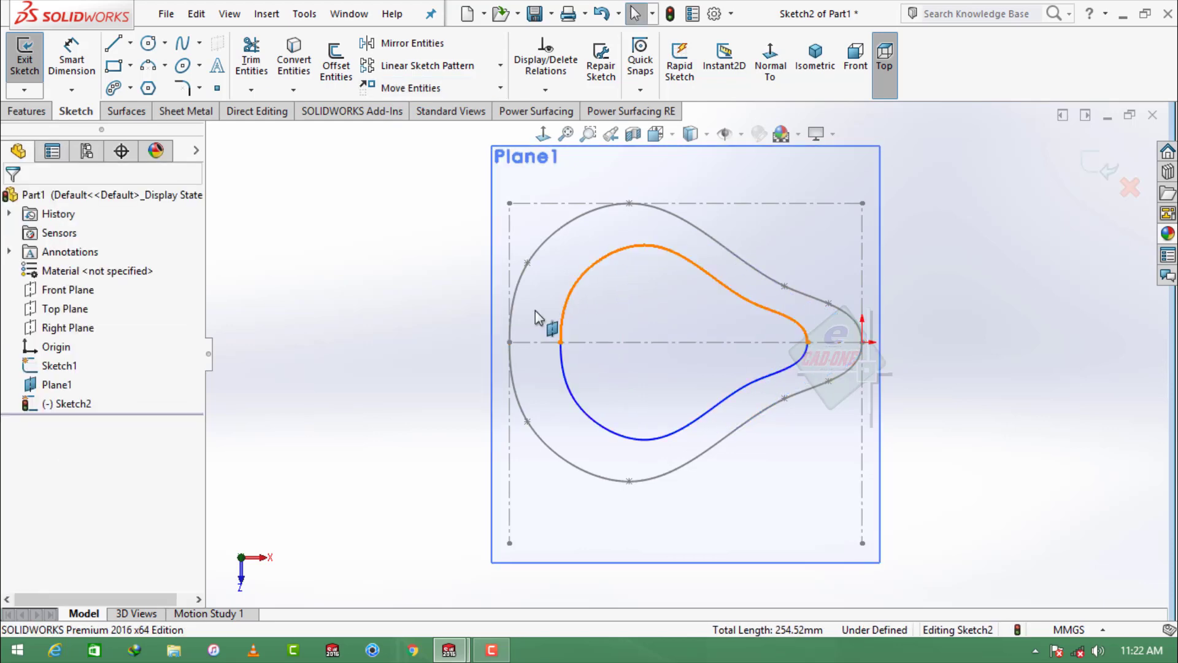
# Dimension the horizontal distance between the scaled profile's right end point and the origin as 17.57 mm
pyautogui.click(57, 54)
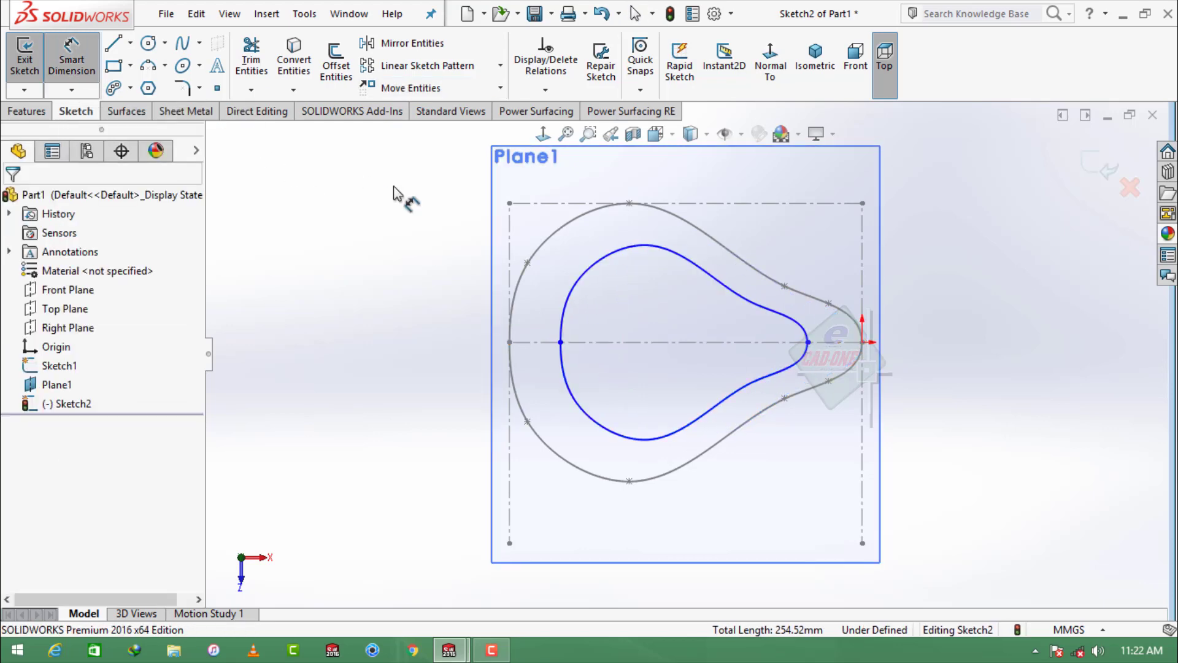
pyautogui.click(808, 342)
pyautogui.click(863, 344)
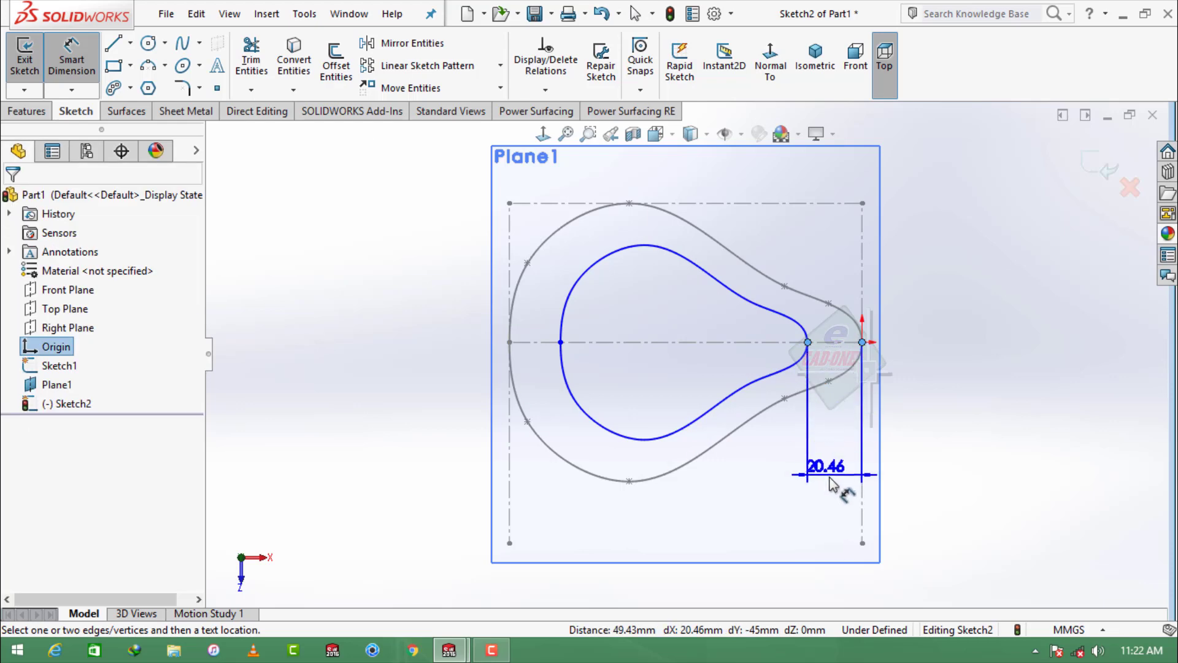
pyautogui.click(835, 485)
pyautogui.write('17.57')
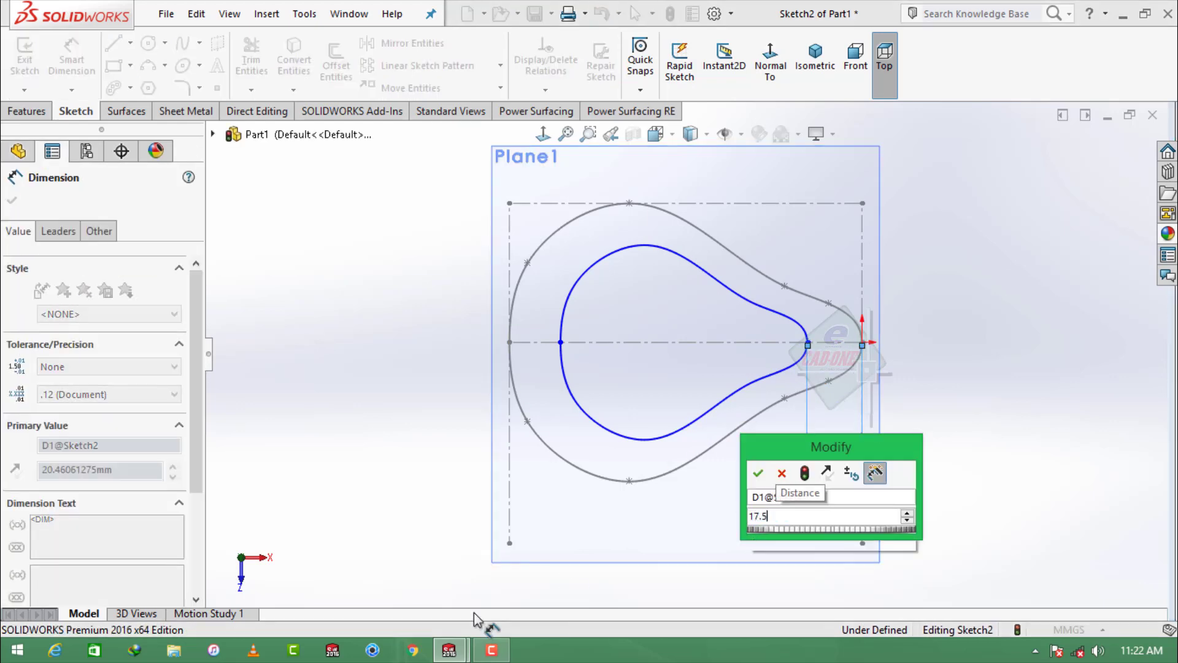
pyautogui.press('Return')
pyautogui.click(989, 410)
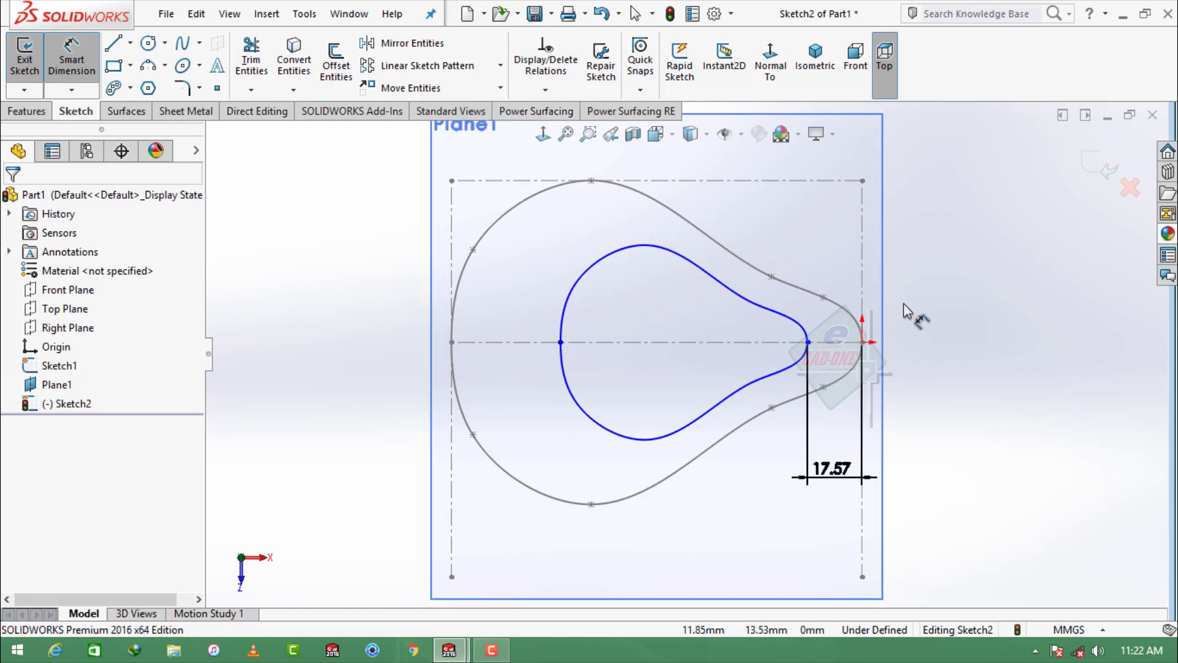
# Change the distance between the scaled profile's right end and the origin to 20 mm, and exit the sketch
pyautogui.moveTo(913, 313)
pyautogui.mouseDown(button='middle')
pyautogui.moveTo(940, 316)
pyautogui.moveTo(953, 180)
pyautogui.moveTo(902, 310)
pyautogui.moveTo(882, 335)
pyautogui.moveTo(854, 327)
pyautogui.mouseUp(button='middle')
pyautogui.doubleClick(853, 331)
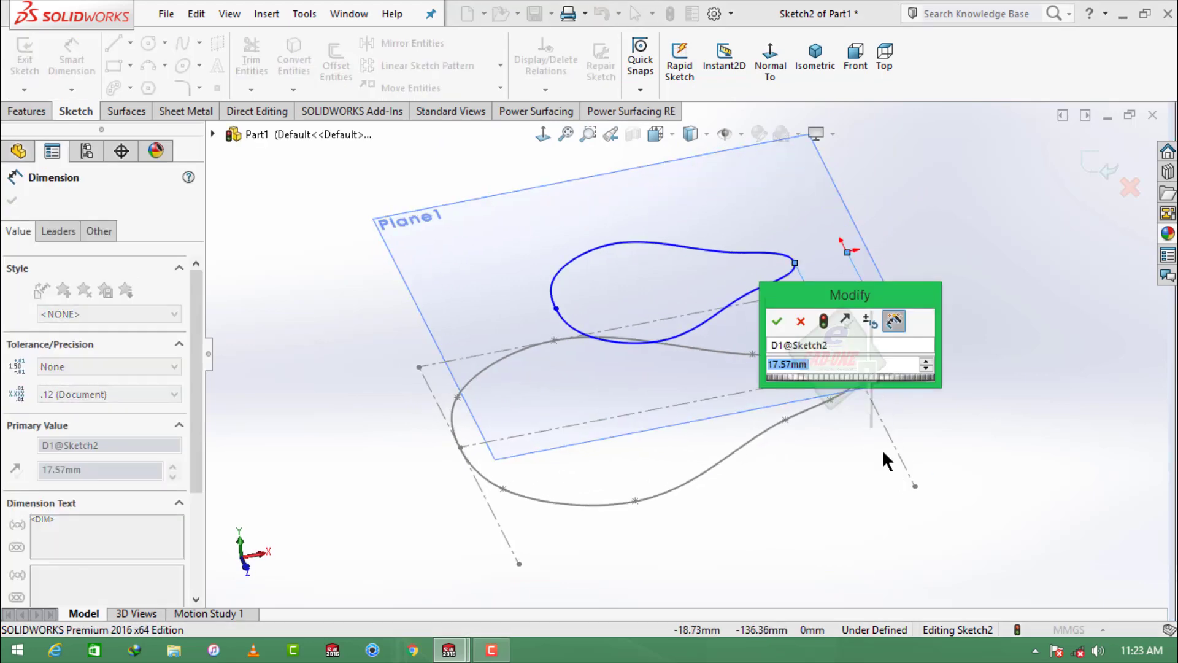
pyautogui.click(869, 432)
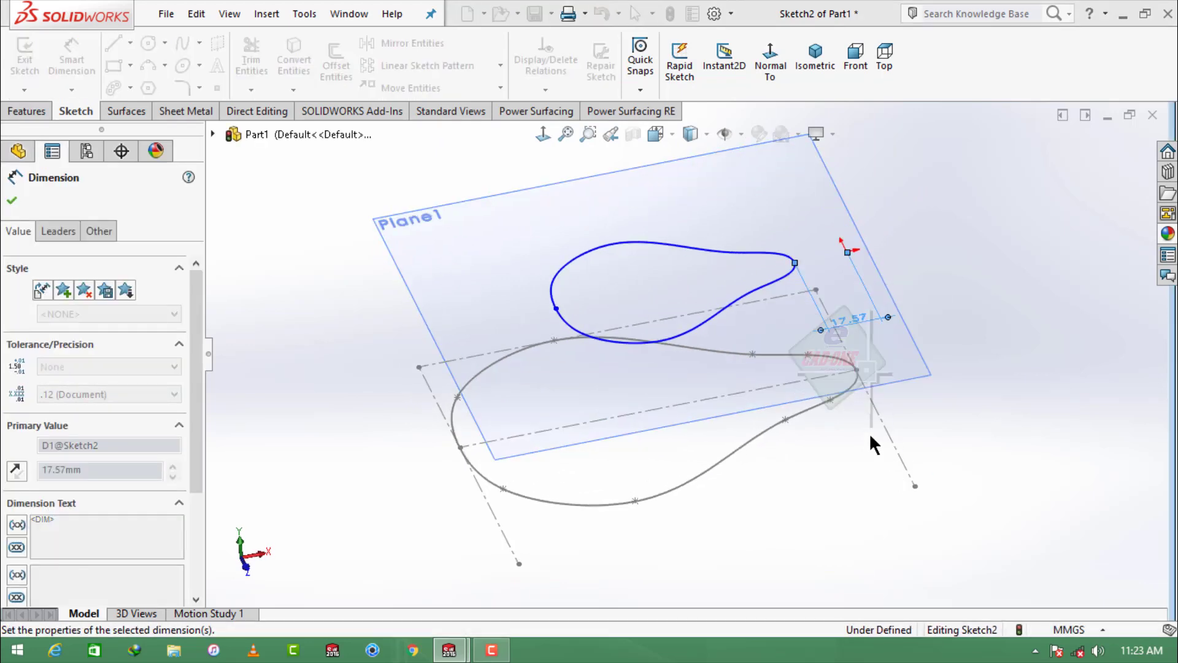
pyautogui.click(1102, 179)
# Hide the 45 mm offset plane and start a new sketch on the Front Plane, viewed head-on
pyautogui.click(803, 237)
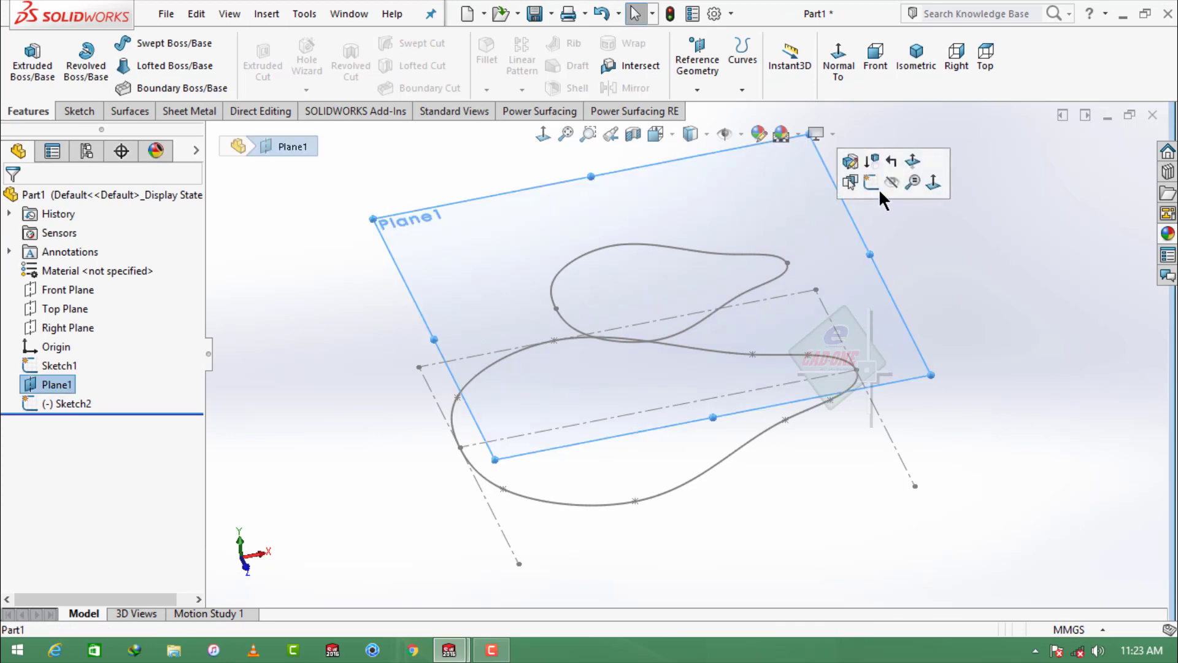
pyautogui.click(892, 186)
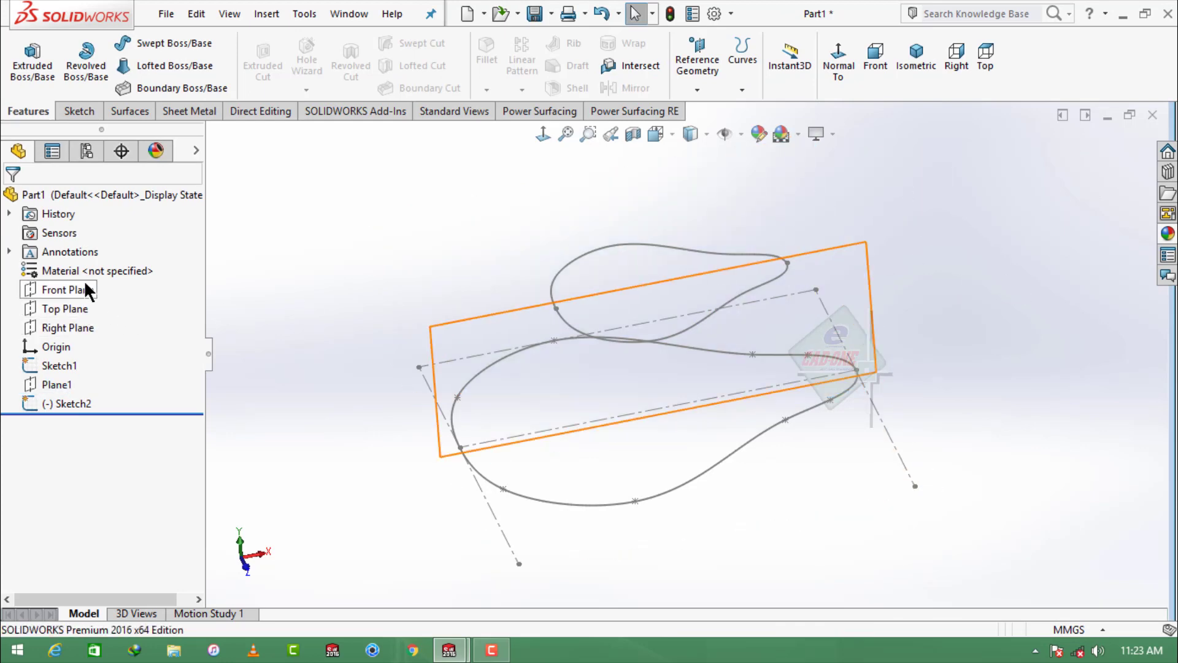
pyautogui.click(68, 289)
pyautogui.click(138, 256)
pyautogui.click(761, 61)
pyautogui.click(908, 207)
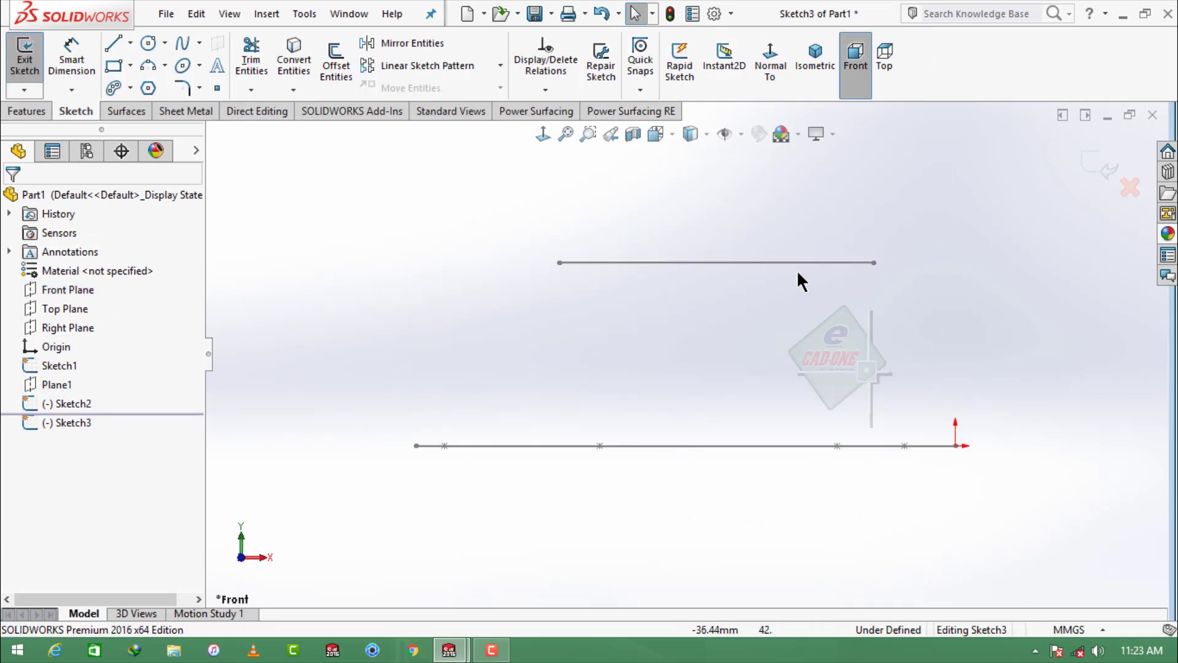
# Convert the upper and lower profile sketches into horizontal lines in the Front Plane sketch
pyautogui.click(792, 264)
pyautogui.keyDown('ctrl'); pyautogui.click(690, 444); pyautogui.keyUp('ctrl')
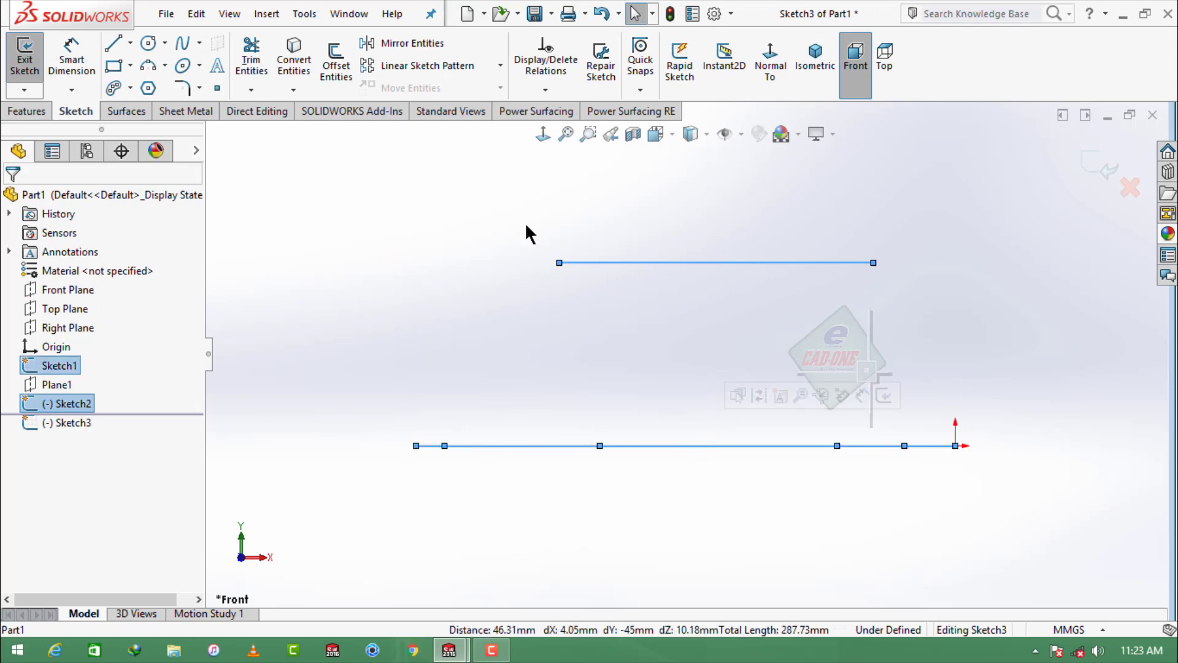
pyautogui.click(294, 60)
pyautogui.click(723, 447)
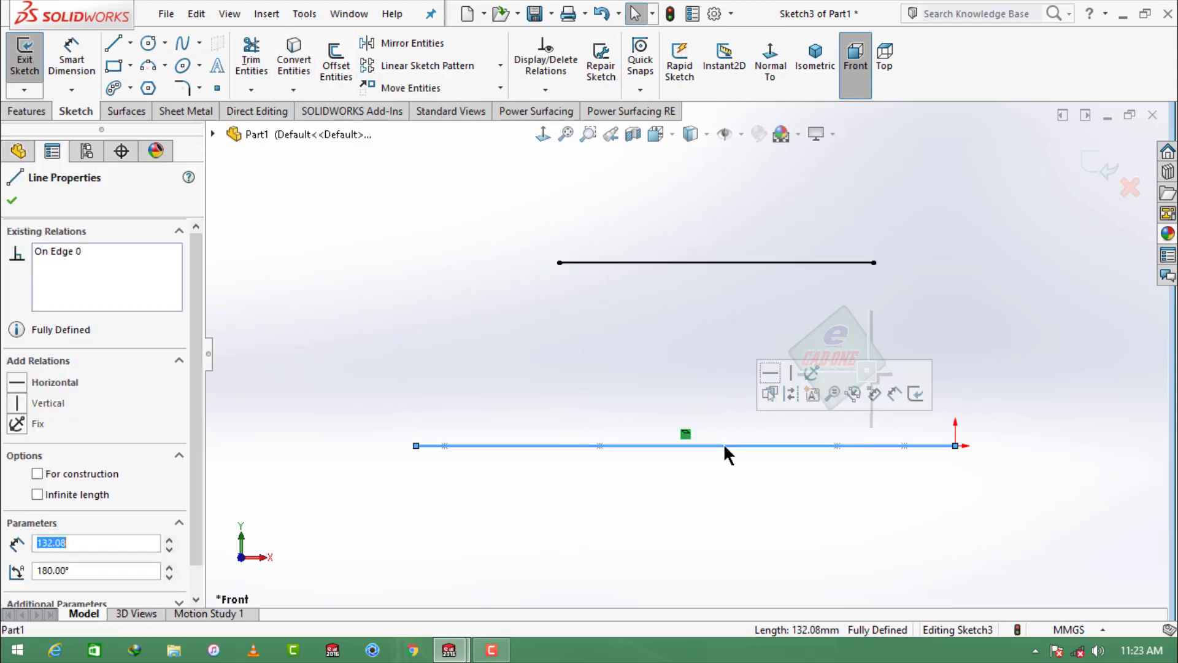
pyautogui.click(785, 398)
pyautogui.click(497, 652)
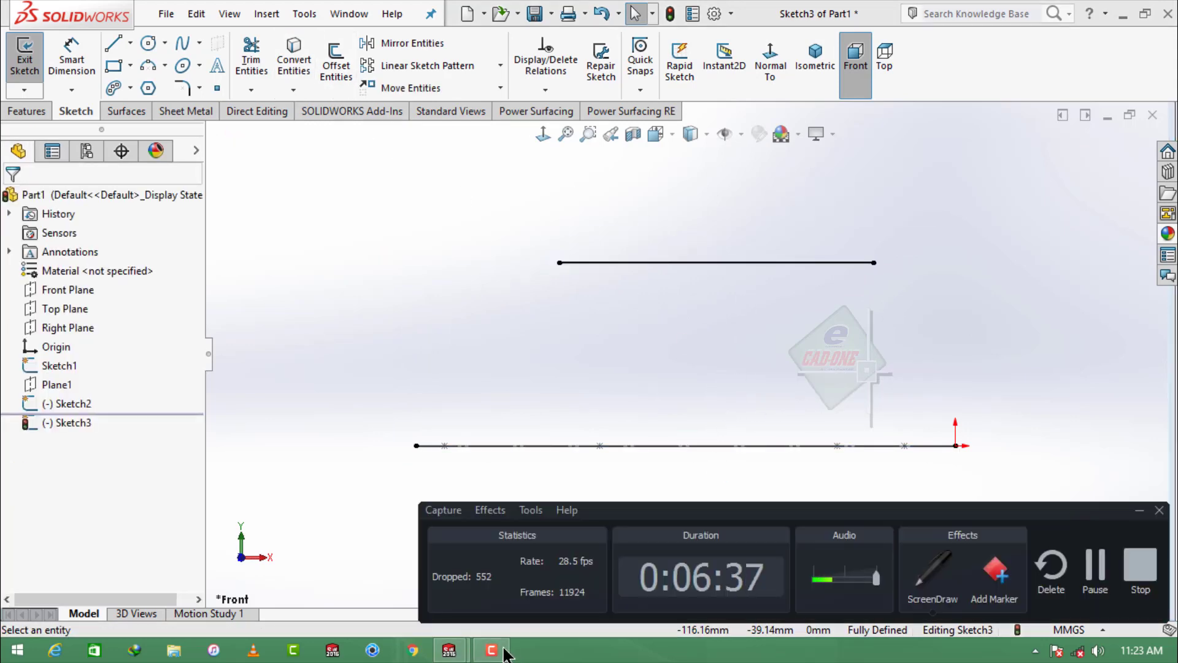
pyautogui.click(494, 653)
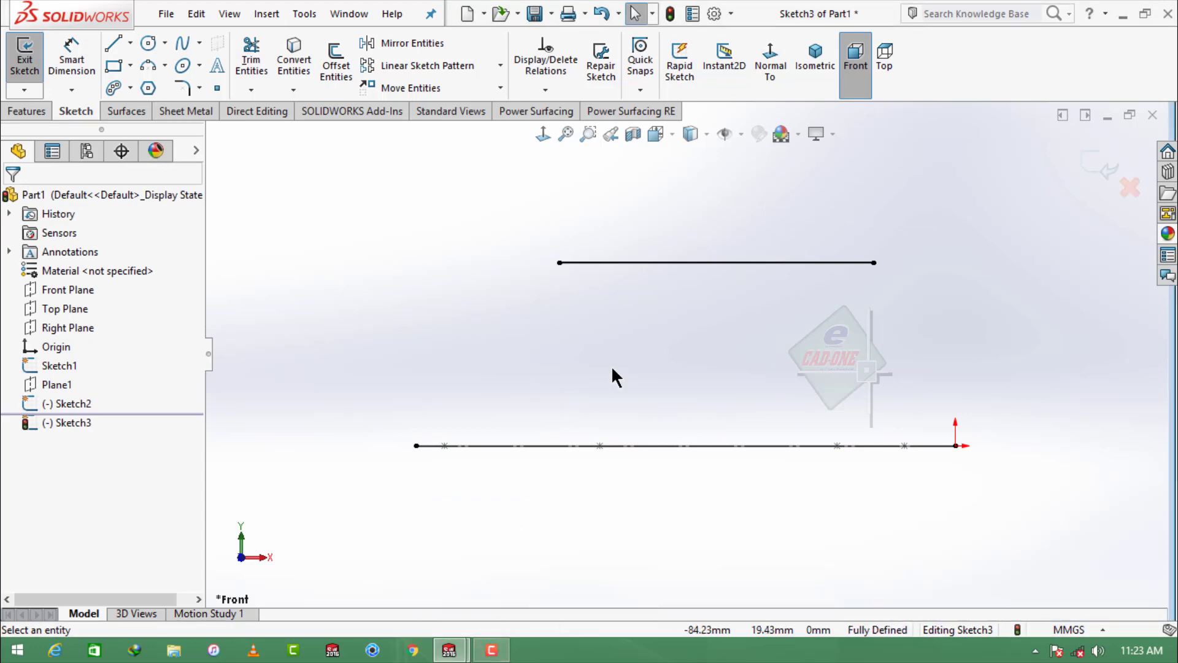
# Draw a three-point spline from the lower line's left end to the upper line's left end
pyautogui.click(416, 445)
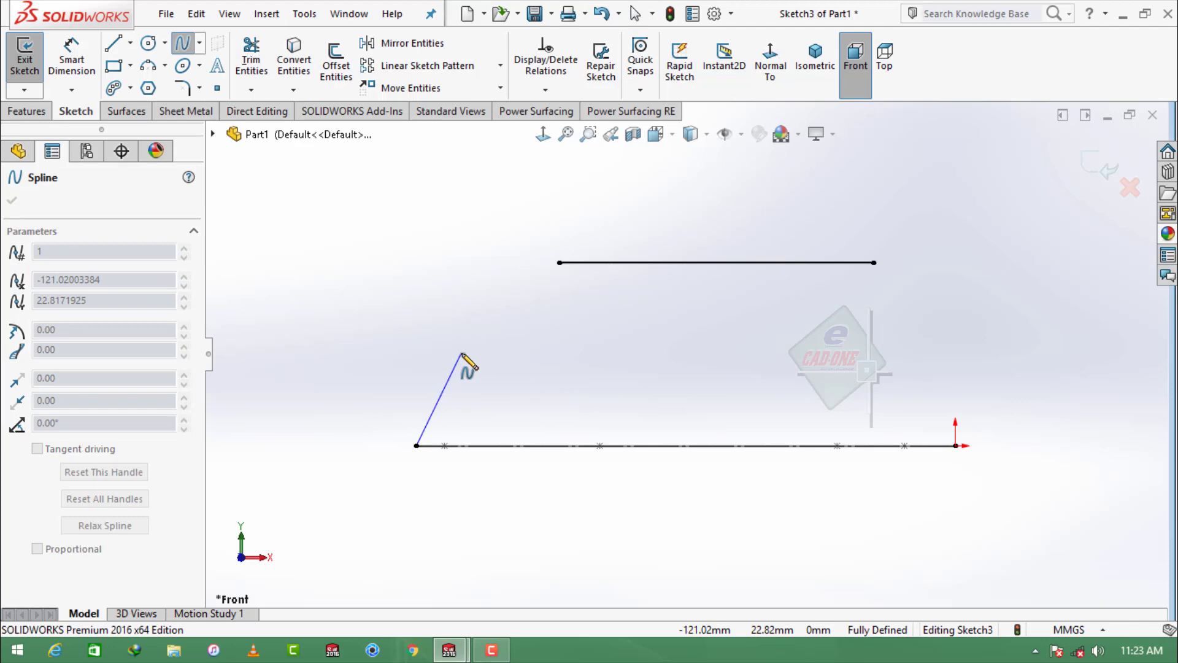
pyautogui.click(497, 340)
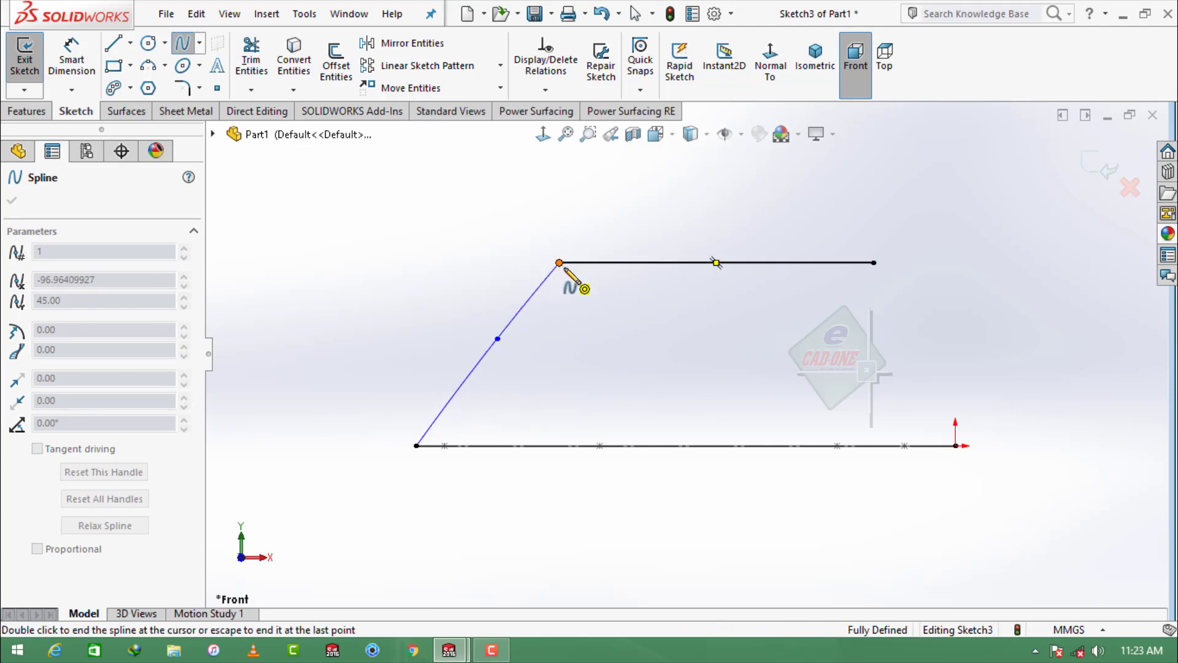
pyautogui.click(559, 263)
pyautogui.press('Escape')
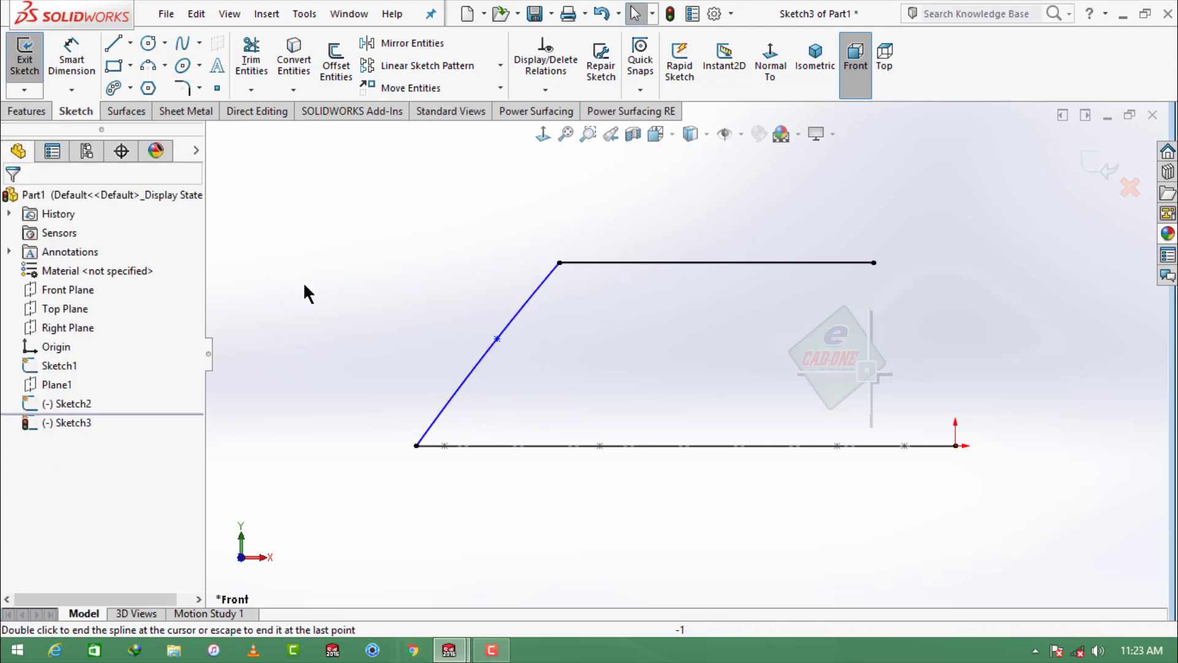
# Draw a vertical construction line downward from the lower line's left end
pyautogui.click(131, 43)
pyautogui.click(154, 86)
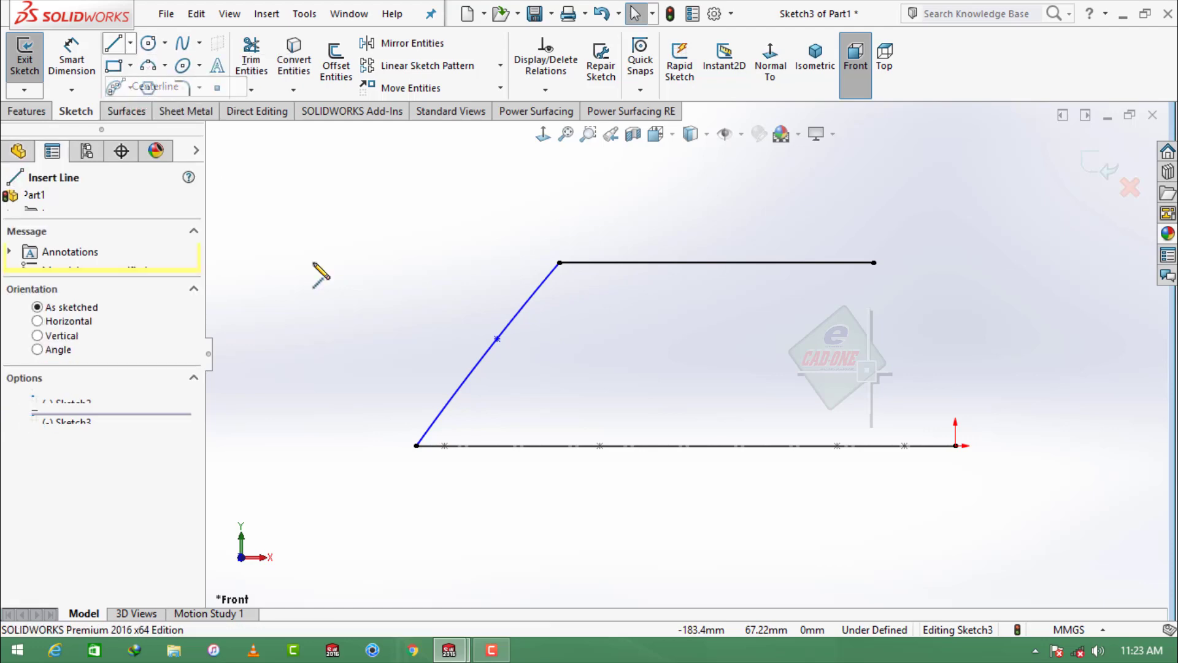
pyautogui.click(416, 446)
pyautogui.click(416, 541)
pyautogui.press('Escape')
# Make the left spline tangent to the vertical construction line at its lower end and to the upper horizontal line at its upper end
pyautogui.click(426, 432)
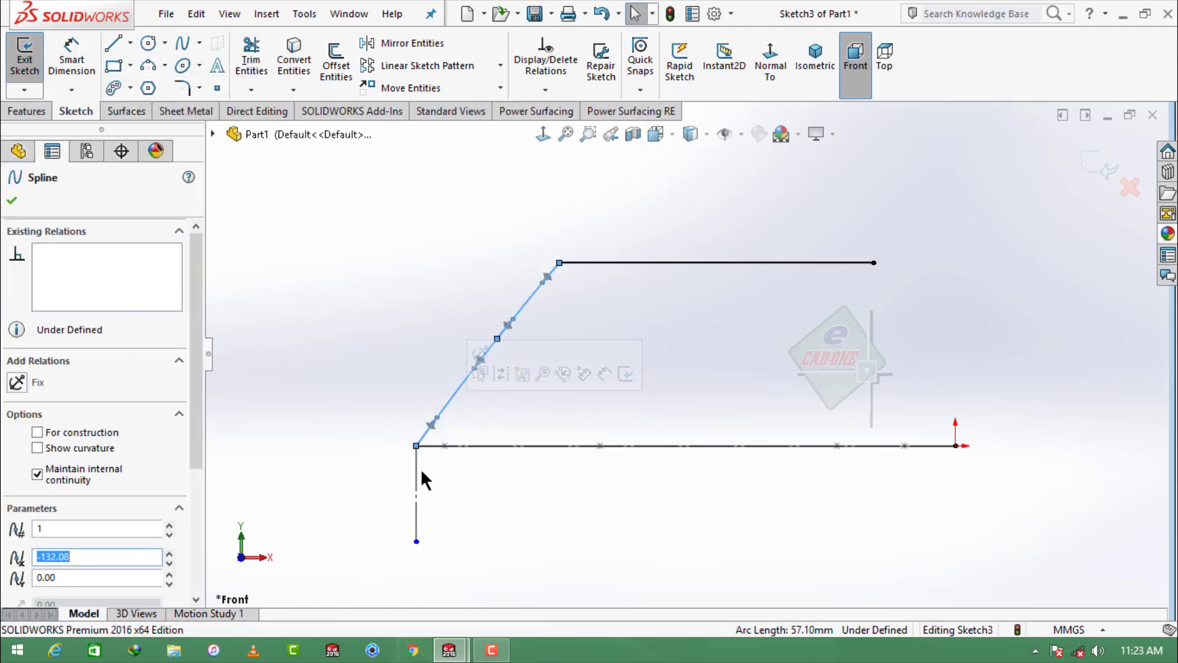
pyautogui.keyDown('ctrl'); pyautogui.click(417, 476); pyautogui.keyUp('ctrl')
pyautogui.click(486, 404)
pyautogui.click(496, 509)
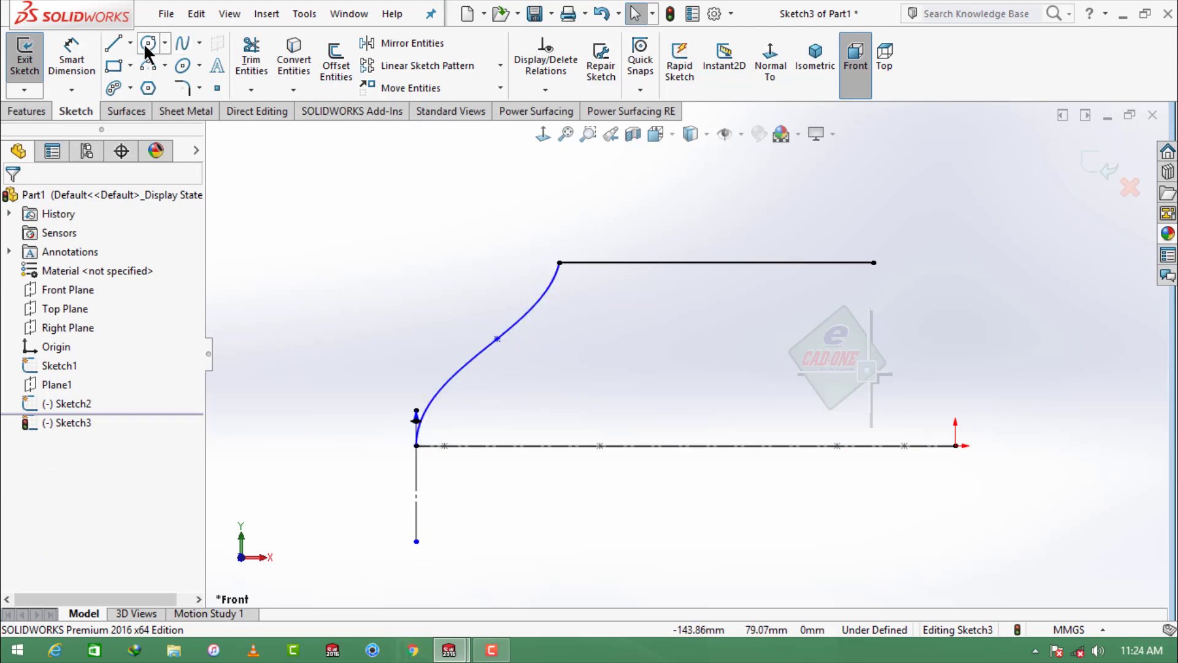
pyautogui.click(579, 264)
pyautogui.keyDown('ctrl'); pyautogui.click(550, 281); pyautogui.keyUp('ctrl')
pyautogui.click(621, 202)
pyautogui.click(621, 334)
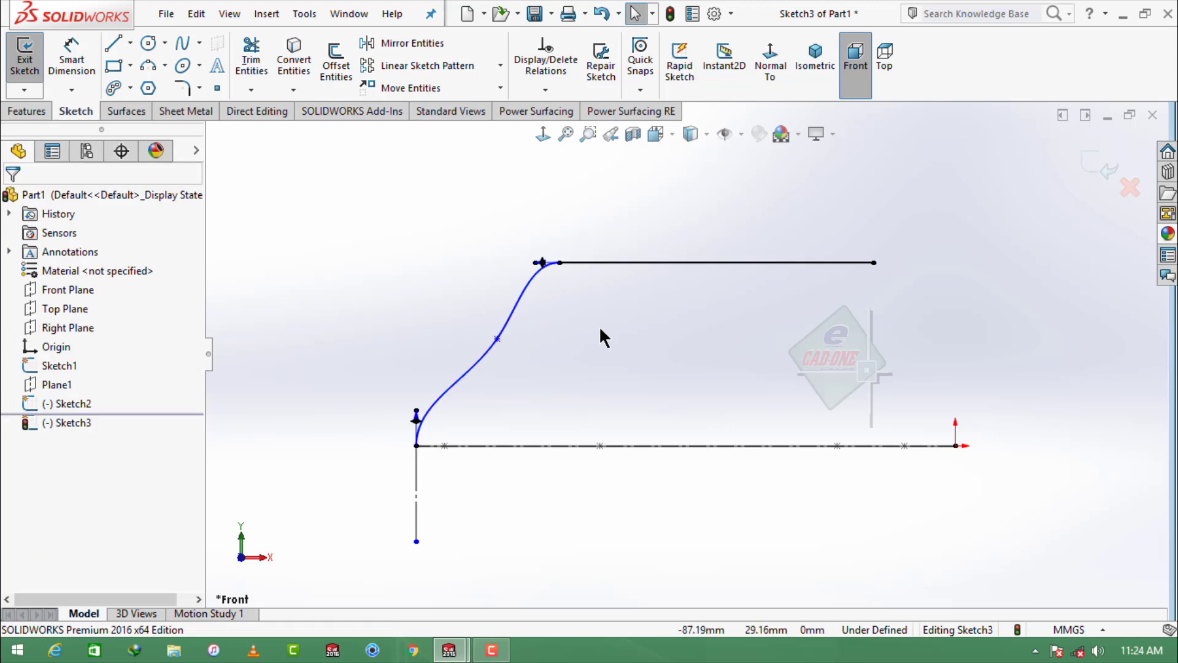
# Reshape the left spline by shortening its upper tangent handle and shifting its middle point slightly up and left
pyautogui.moveTo(536, 263)
pyautogui.mouseDown()
pyautogui.moveTo(511, 263)
pyautogui.moveTo(541, 273)
pyautogui.mouseUp()
pyautogui.moveTo(470, 376); pyautogui.dragTo(489, 336)
pyautogui.click(688, 341)
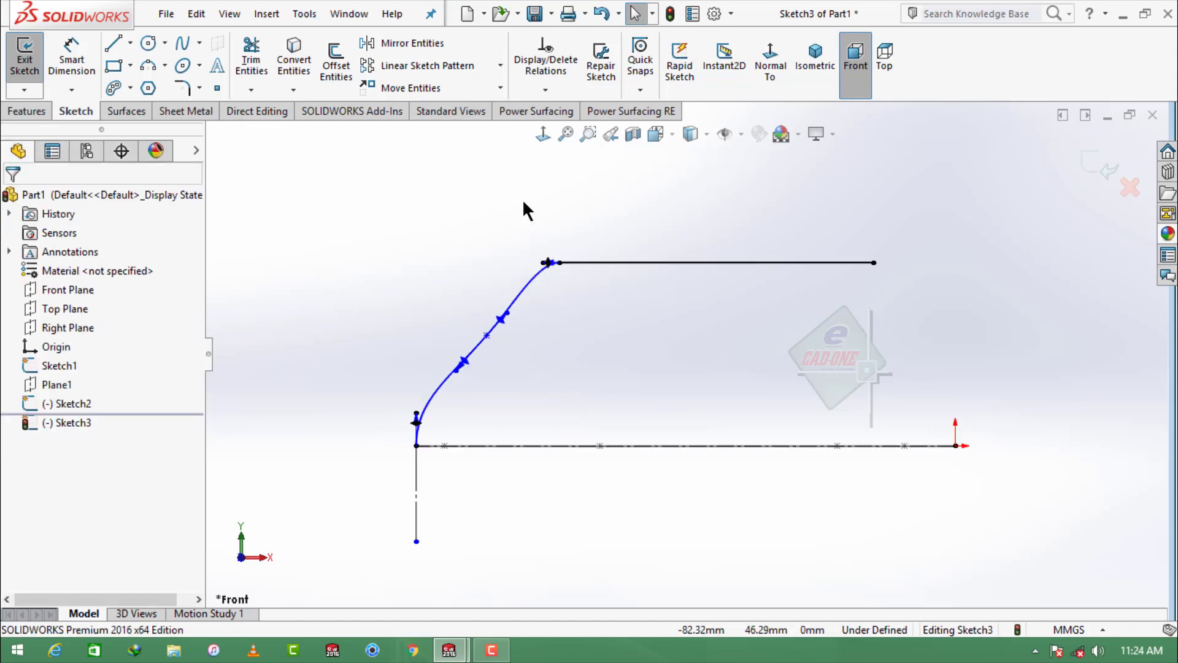
# Draw a three-point spline bulging outward from the upper line's right end to the origin
pyautogui.click(874, 264)
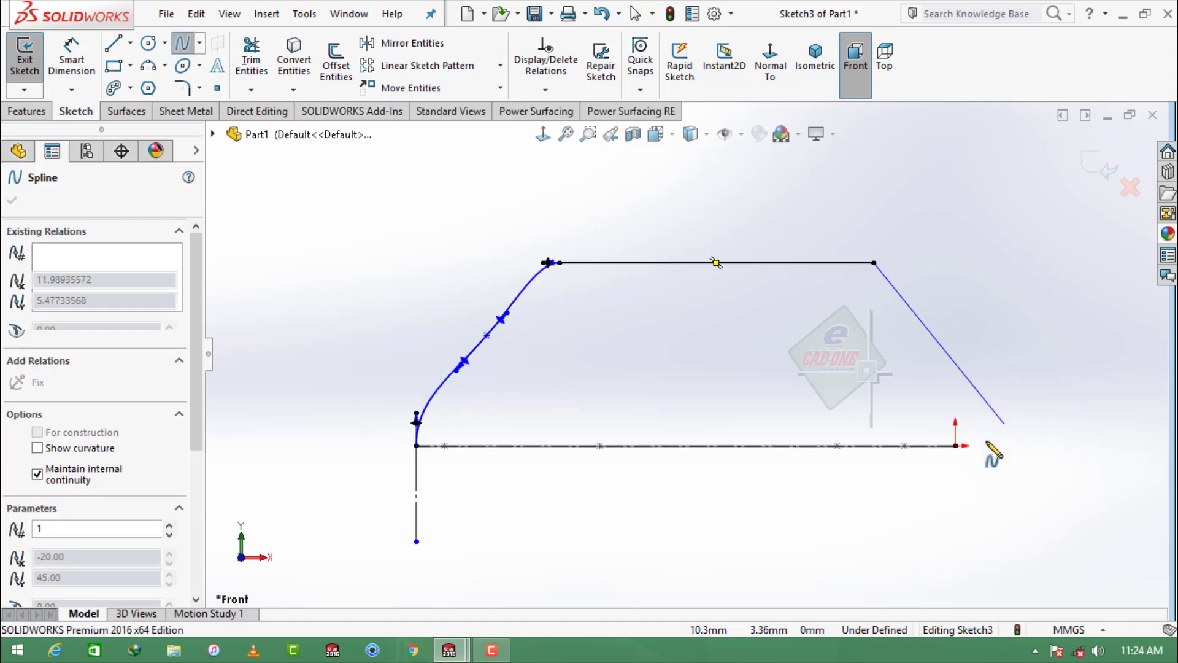
pyautogui.click(943, 348)
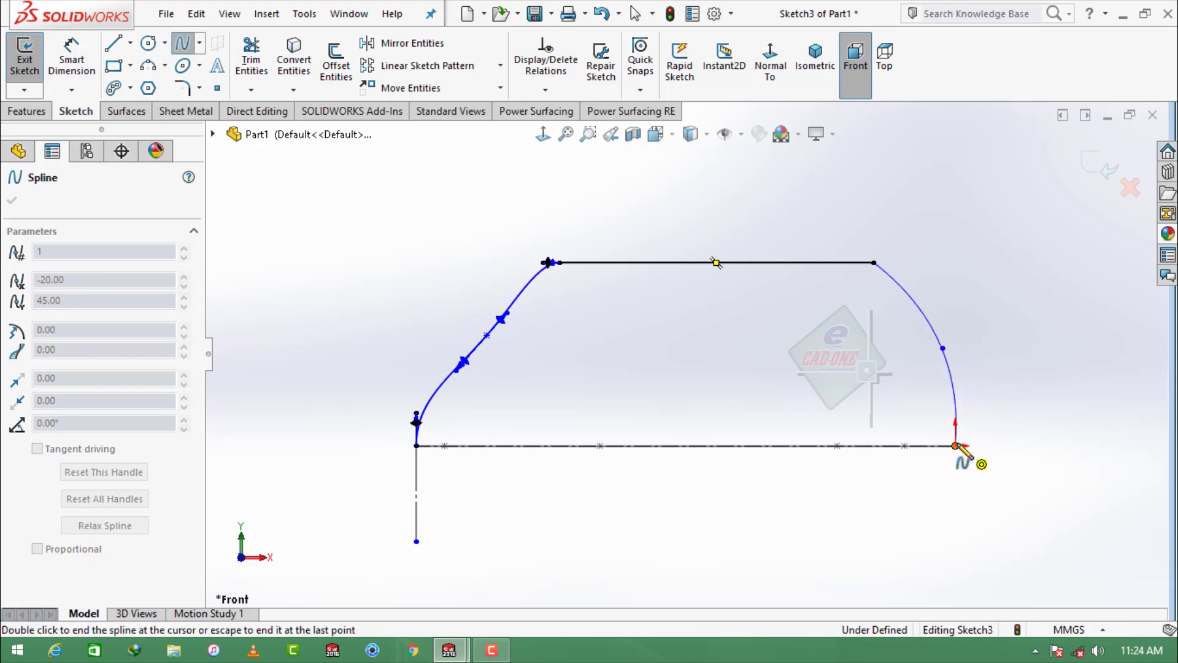
pyautogui.doubleClick(956, 447)
# Draw a vertical construction line downward from the origin
pyautogui.click(130, 43)
pyautogui.click(156, 84)
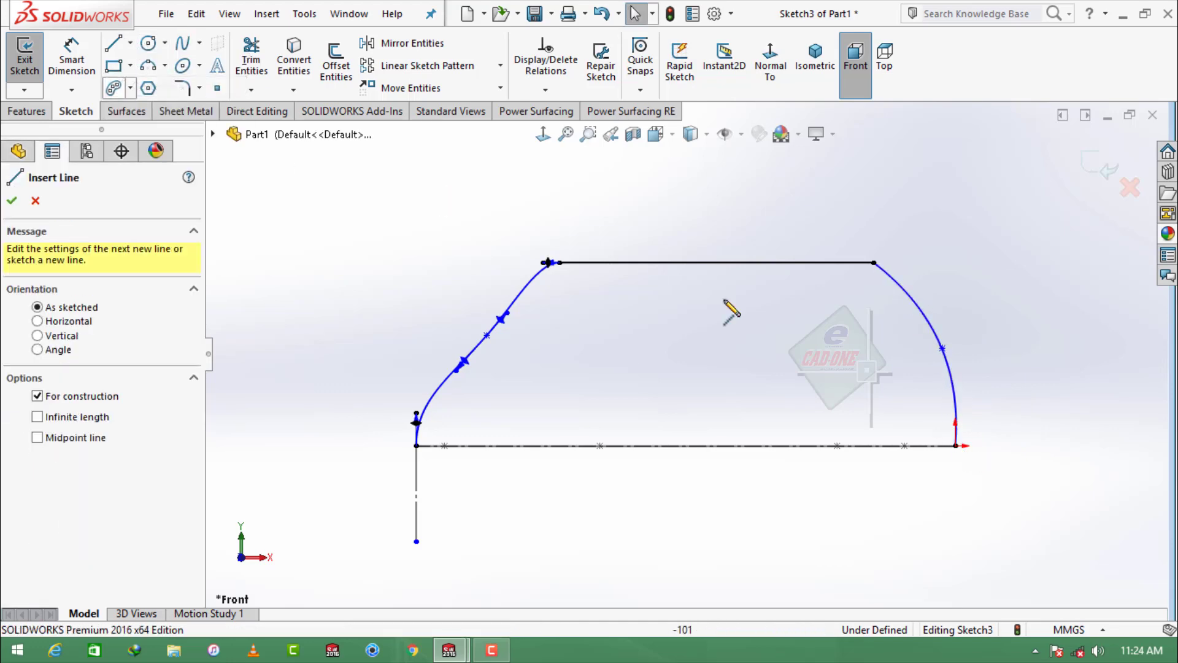
pyautogui.click(956, 446)
pyautogui.click(956, 557)
pyautogui.press('Escape')
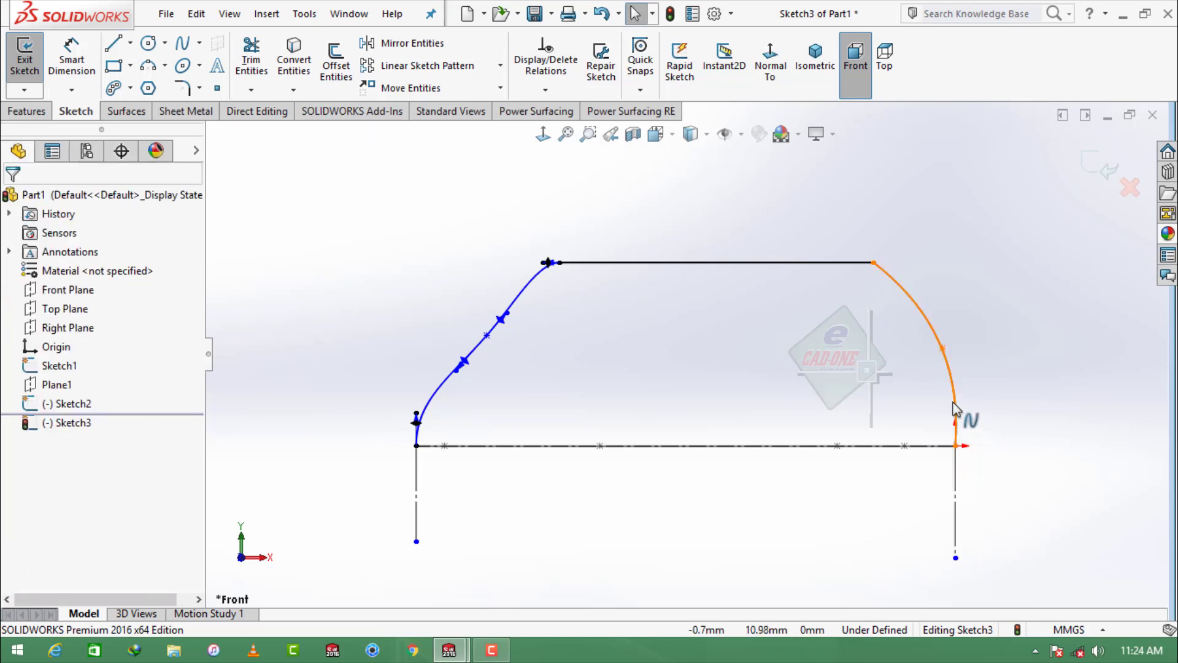
# Make the right spline tangent to the vertical construction line at the origin and move its middle point slightly inward
pyautogui.click(956, 417)
pyautogui.keyDown('ctrl'); pyautogui.click(958, 495); pyautogui.keyUp('ctrl')
pyautogui.click(1031, 430)
pyautogui.click(1014, 484)
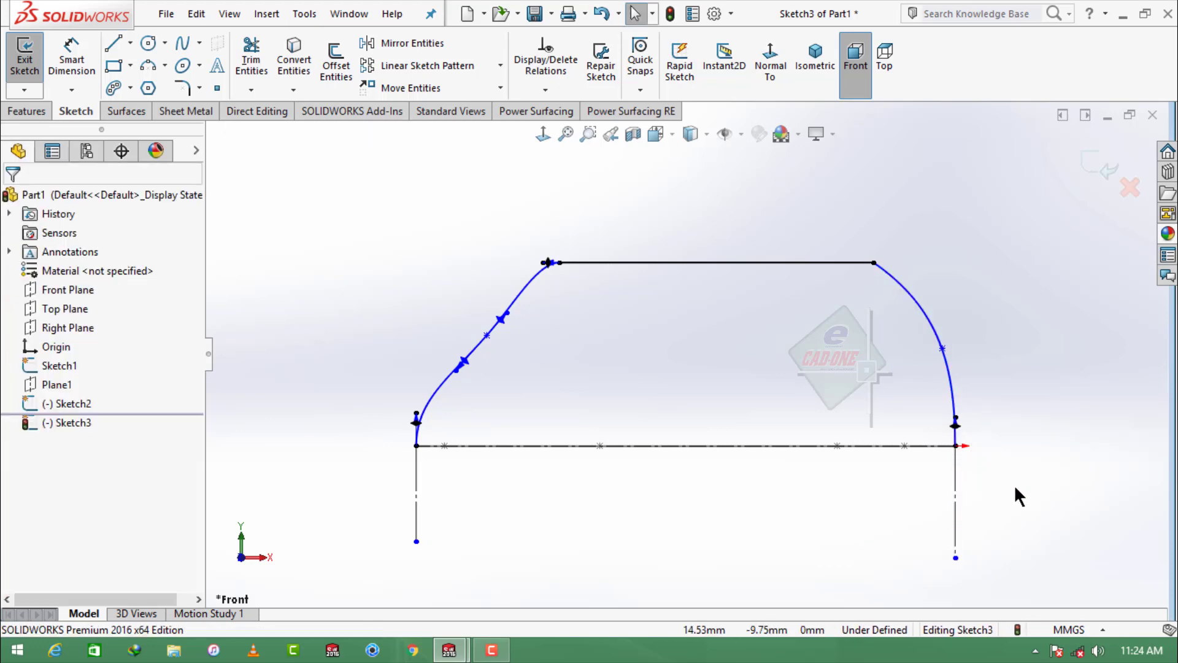
pyautogui.click(955, 422)
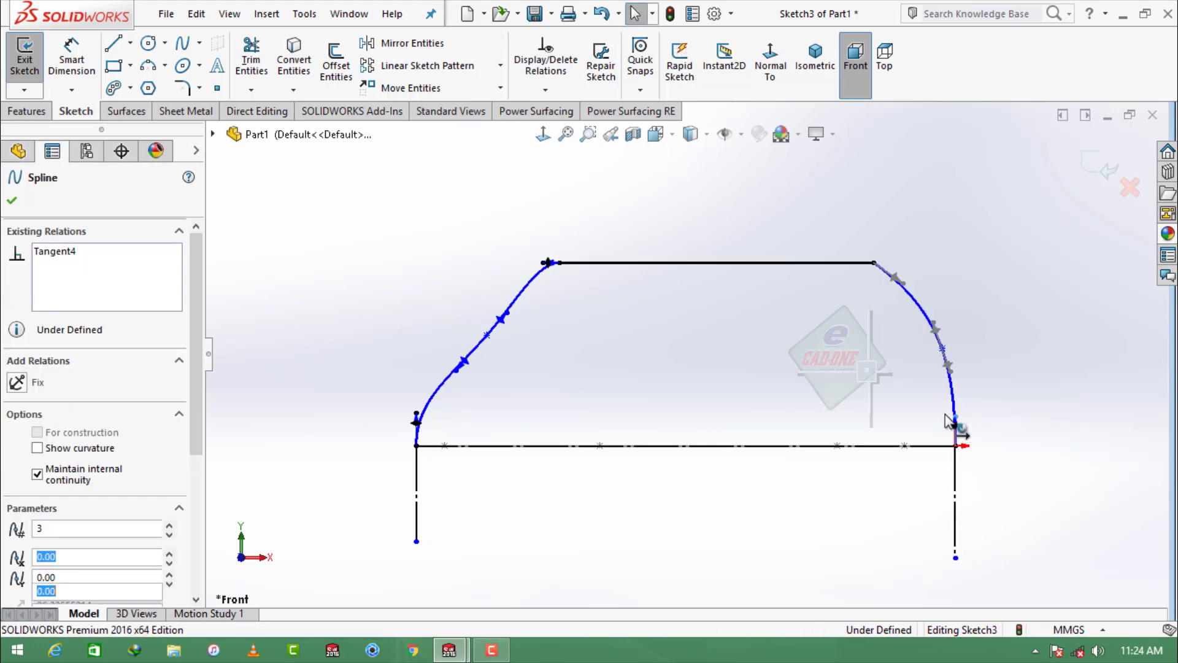
pyautogui.moveTo(946, 352)
pyautogui.mouseDown()
pyautogui.moveTo(923, 352)
pyautogui.moveTo(933, 350)
pyautogui.mouseUp()
pyautogui.click(1035, 349)
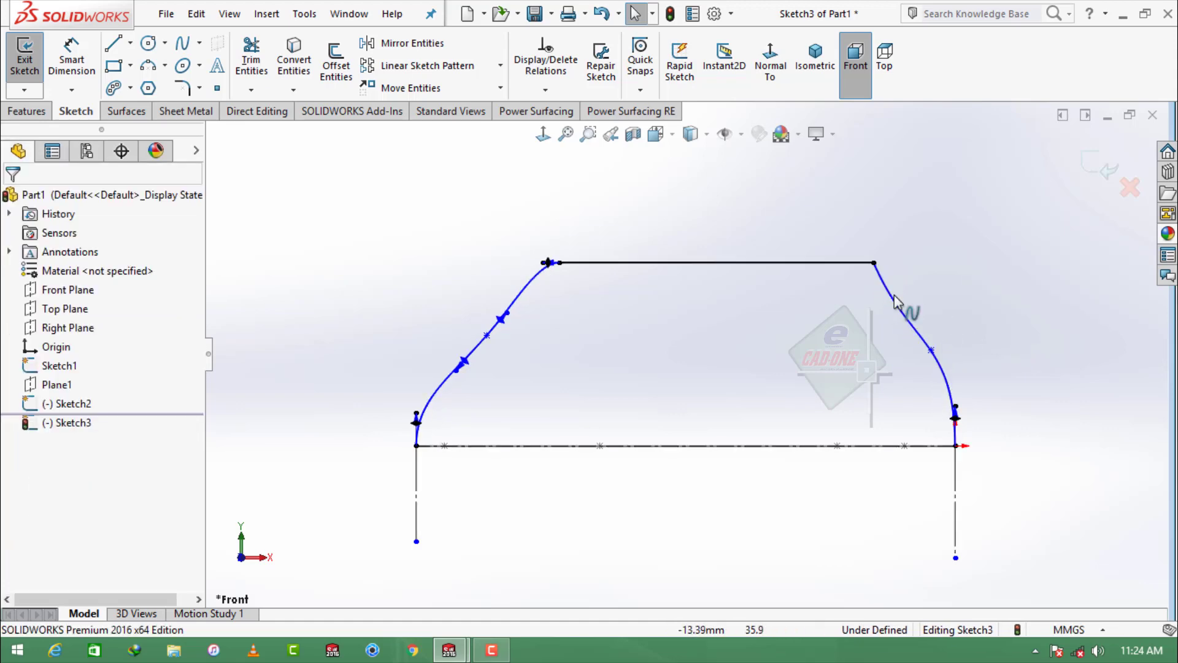
# Make the right spline tangent to the upper horizontal line, then shorten its upper tangent handle and shift its middle point slightly inward
pyautogui.click(848, 263)
pyautogui.keyDown('ctrl'); pyautogui.click(883, 292); pyautogui.keyUp('ctrl')
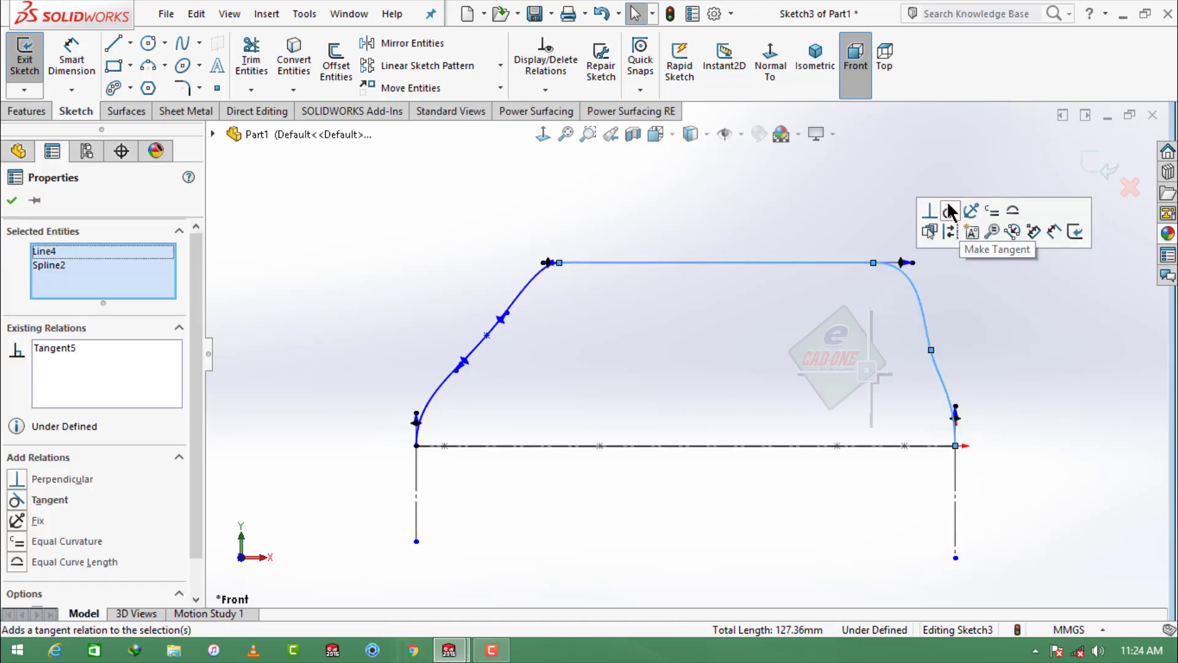
pyautogui.click(942, 227)
pyautogui.moveTo(913, 263); pyautogui.dragTo(889, 288)
pyautogui.moveTo(919, 328)
pyautogui.mouseDown()
pyautogui.moveTo(902, 329)
pyautogui.moveTo(913, 341)
pyautogui.mouseUp()
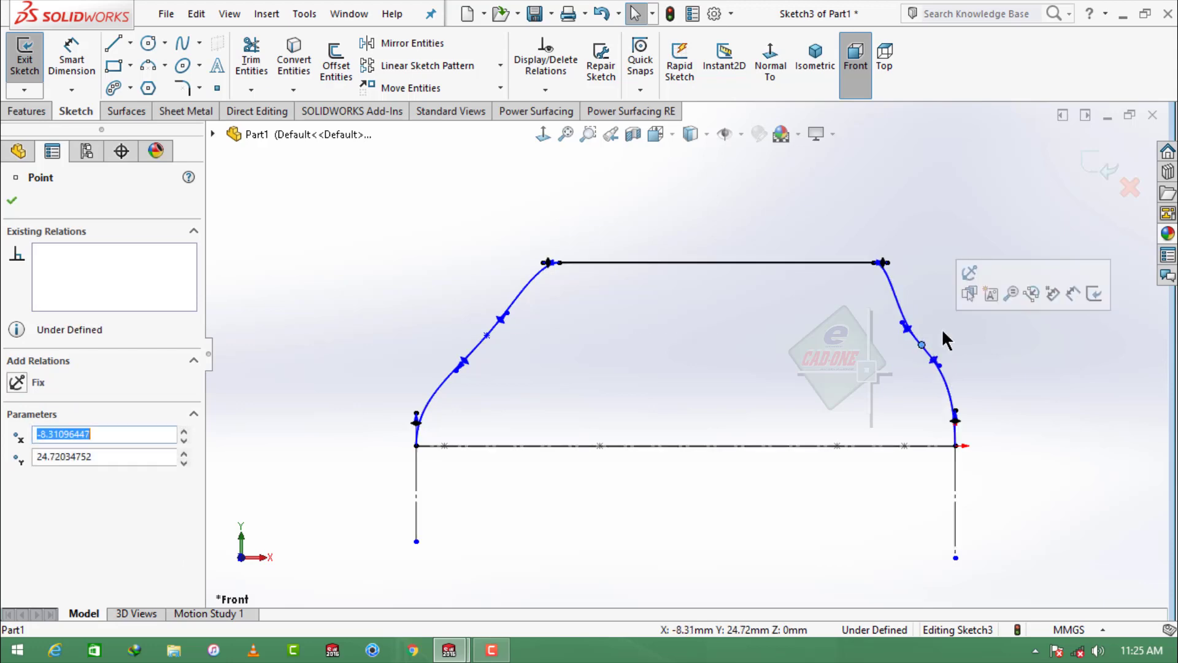
pyautogui.click(995, 356)
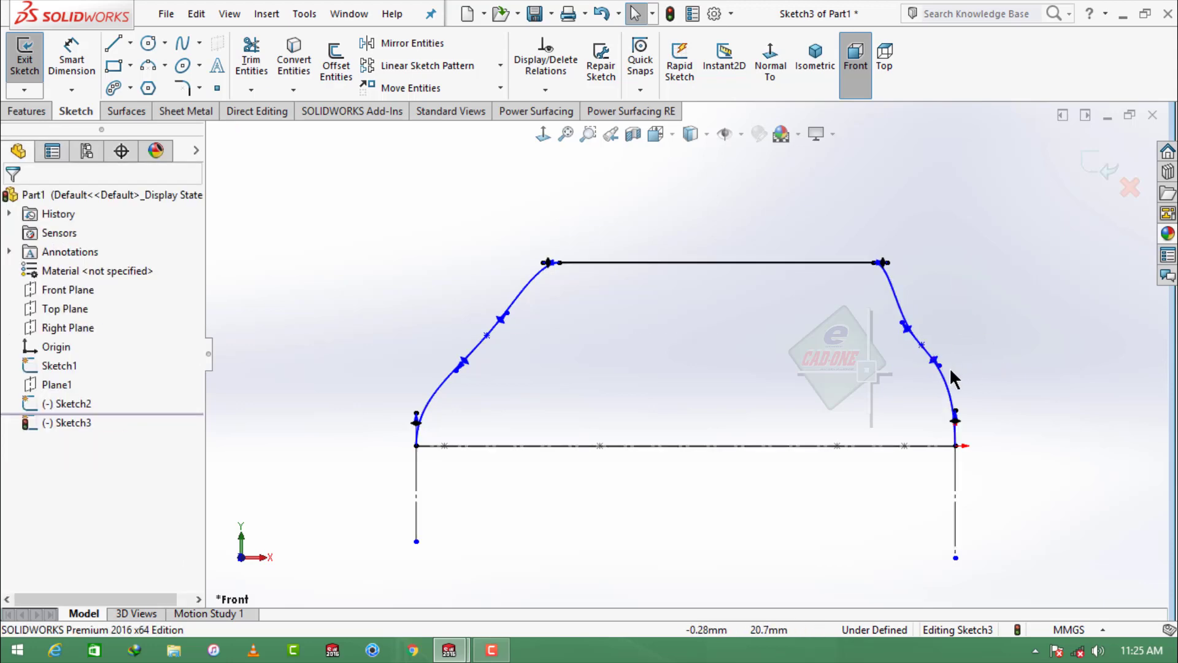
# Convert the upper horizontal line to construction geometry and finish the sketch
pyautogui.moveTo(774, 474); pyautogui.dragTo(821, 476, button='middle')
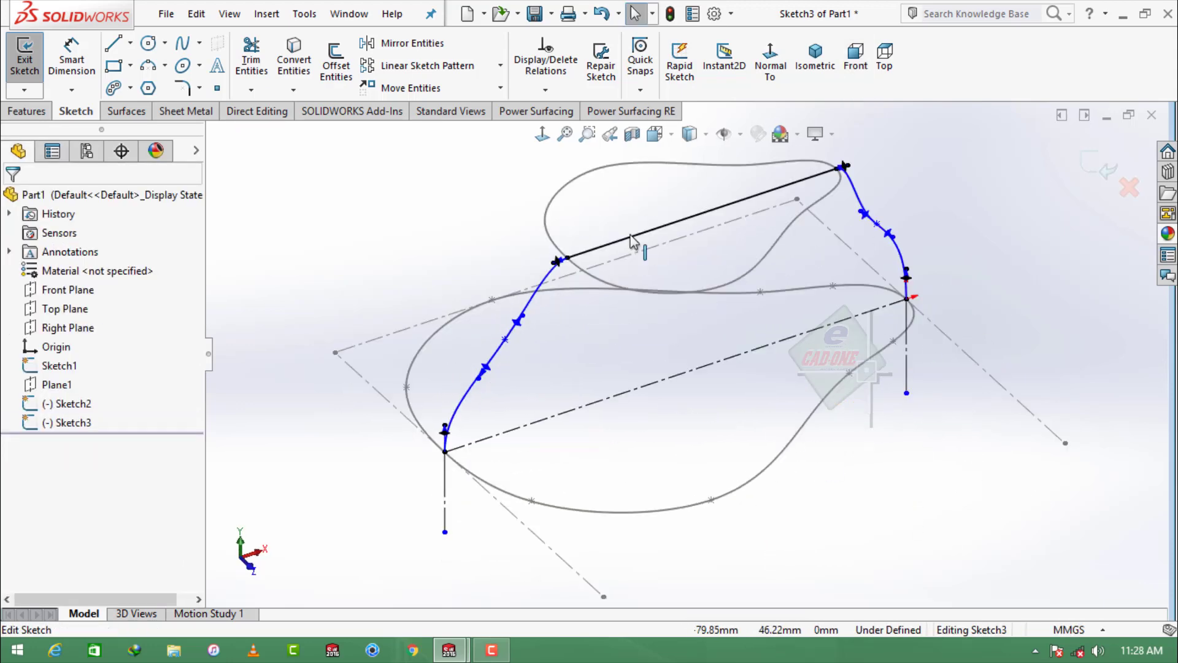
pyautogui.click(678, 222)
pyautogui.click(699, 183)
pyautogui.click(1099, 166)
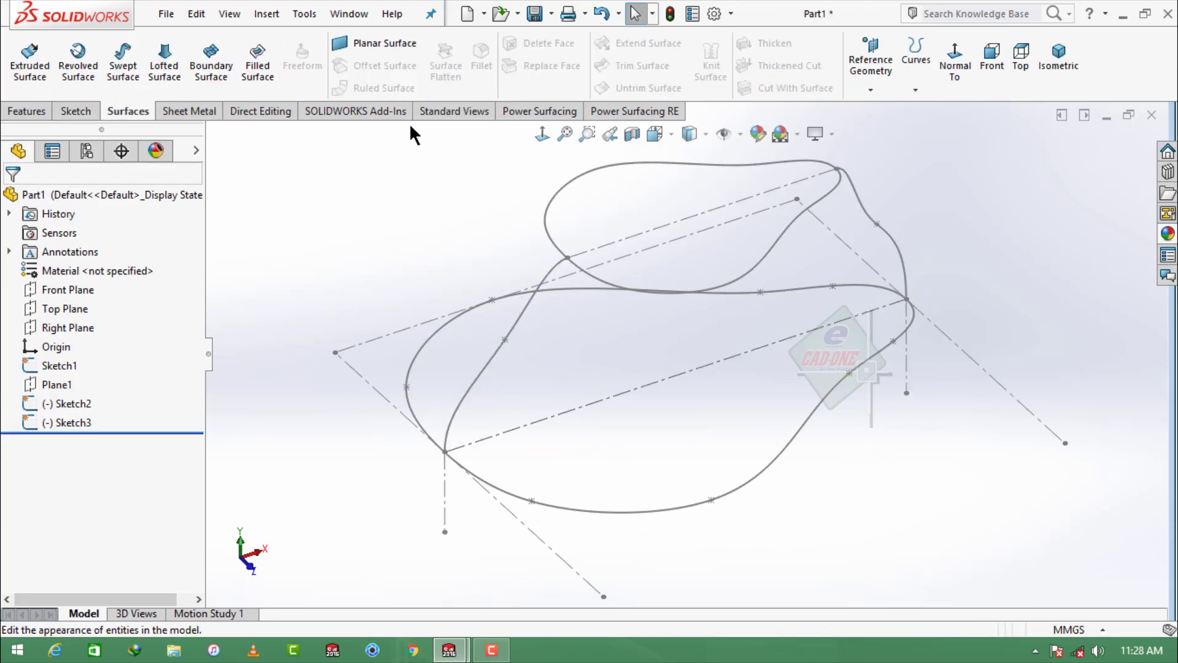
# Create a lofted surface between the lower and upper closed profiles, using the two side splines as guide curves
pyautogui.click(164, 65)
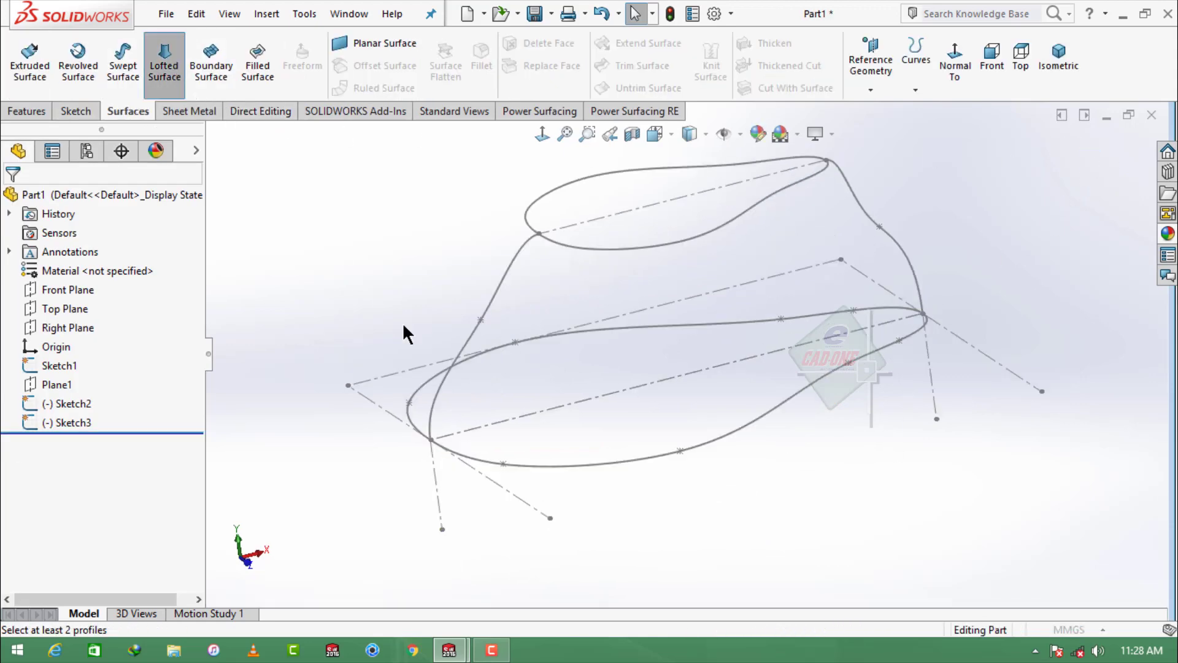
pyautogui.click(471, 459)
pyautogui.click(547, 240)
pyautogui.moveTo(550, 243)
pyautogui.mouseDown(button='middle')
pyautogui.moveTo(597, 367)
pyautogui.moveTo(582, 402)
pyautogui.mouseUp(button='middle')
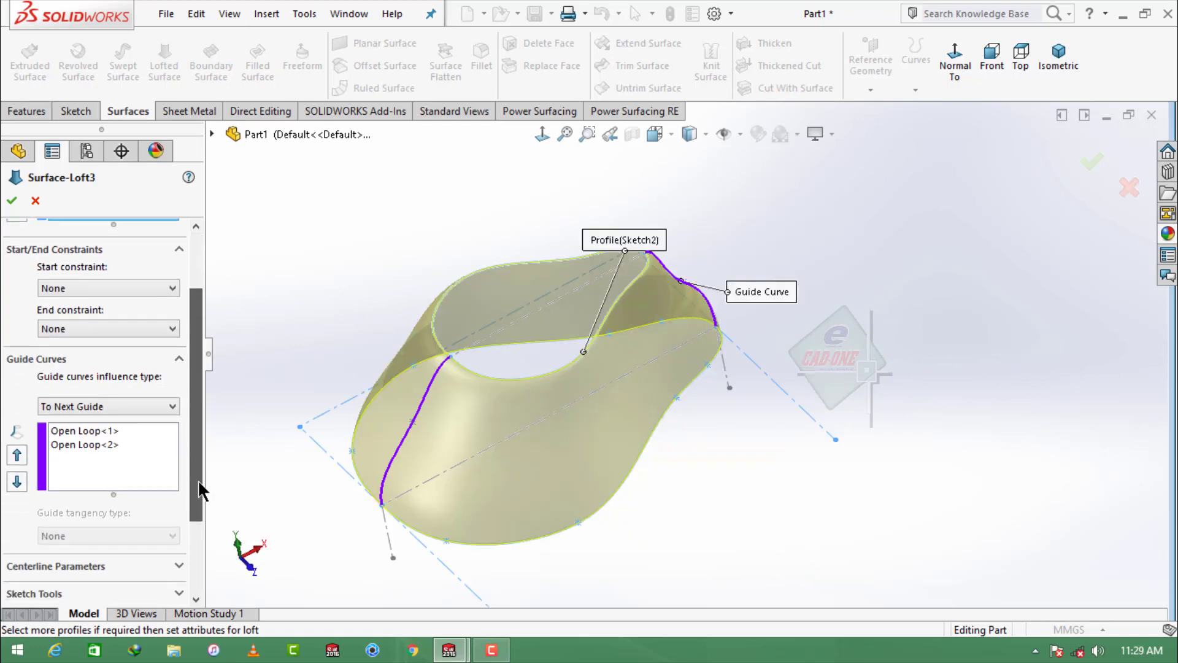
pyautogui.scroll(-5, 198, 491)
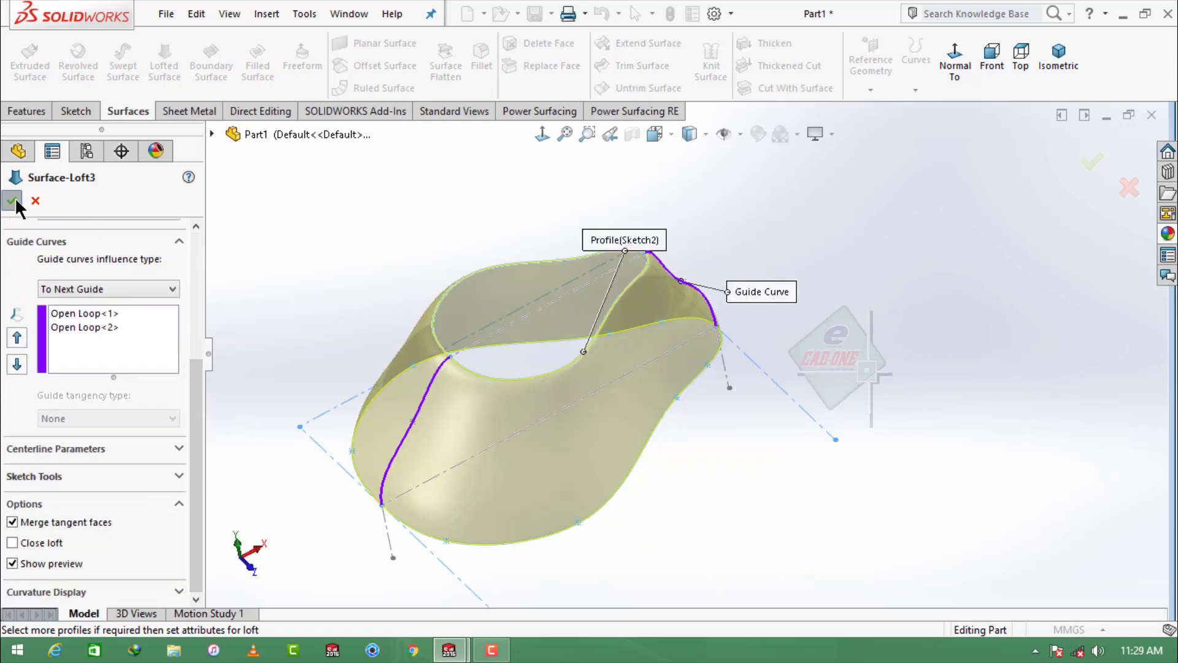
pyautogui.click(17, 205)
# Examine the lofted surface and its upper opening from several angles
pyautogui.scroll(2, 690, 368)
pyautogui.moveTo(691, 368)
pyautogui.mouseDown(button='middle')
pyautogui.moveTo(576, 381)
pyautogui.moveTo(706, 380)
pyautogui.mouseUp(button='middle')
pyautogui.scroll(-5, 712, 382)
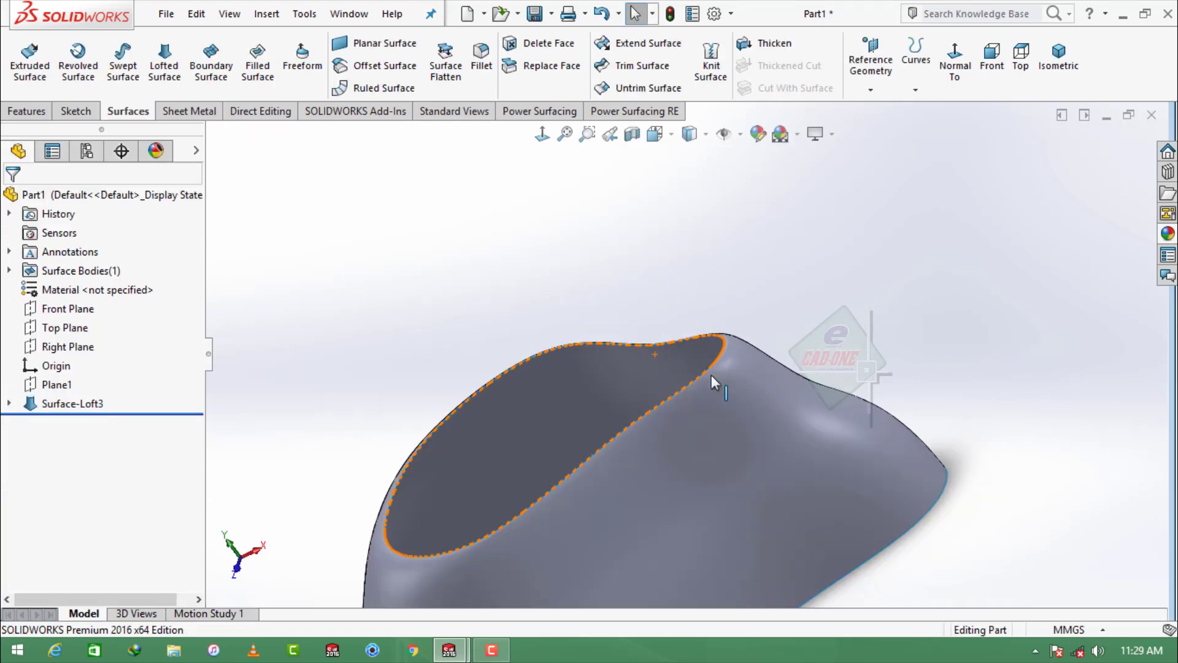
pyautogui.scroll(6, 714, 382)
pyautogui.scroll(-3, 742, 491)
pyautogui.moveTo(746, 475); pyautogui.dragTo(703, 427, button='middle')
pyautogui.scroll(3, 663, 426)
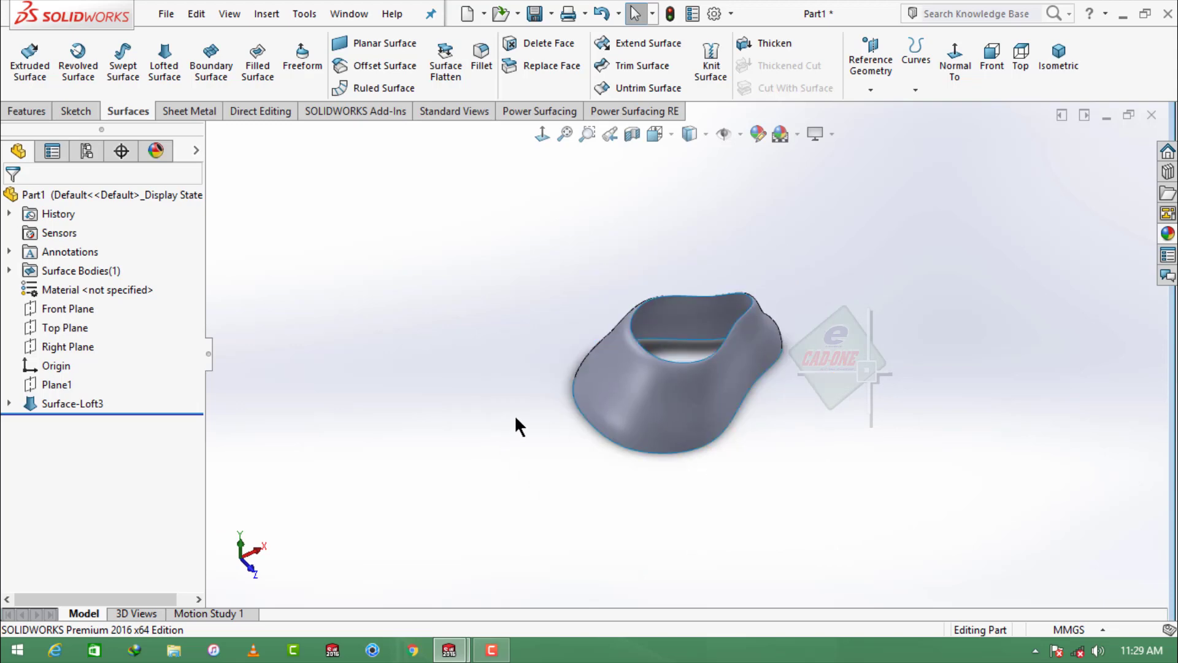
# Create a 3D sketch that converts the upper edge of the lofted surface, and finish it
pyautogui.click(76, 111)
pyautogui.click(24, 89)
pyautogui.click(55, 130)
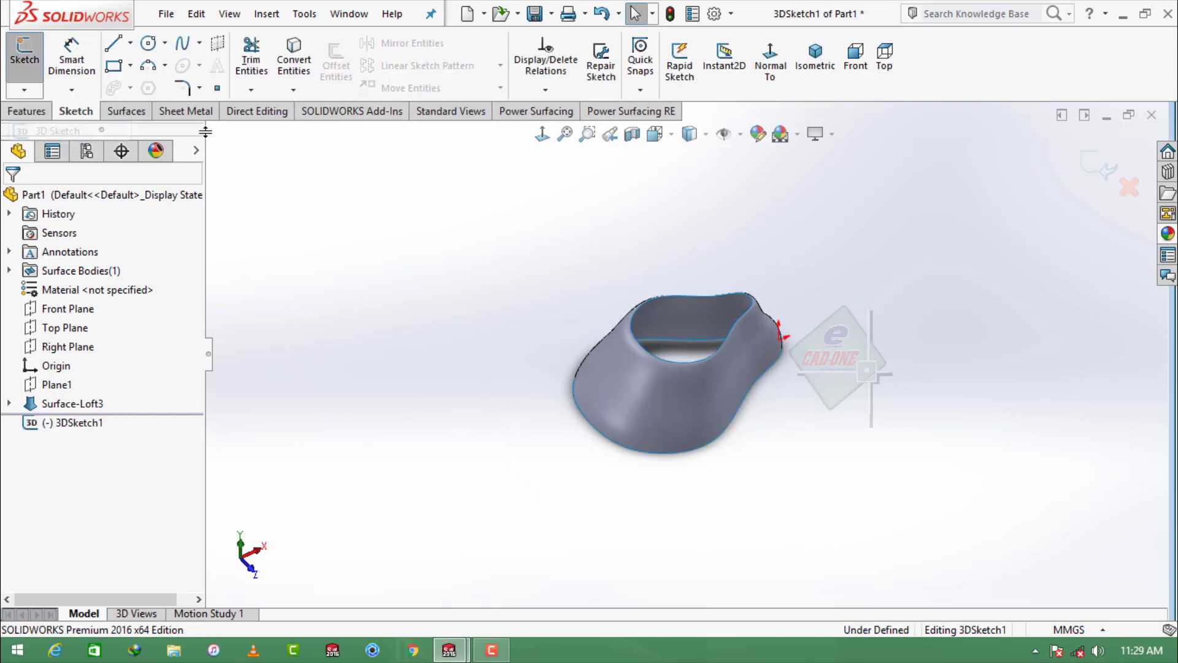
pyautogui.click(691, 297)
pyautogui.click(298, 66)
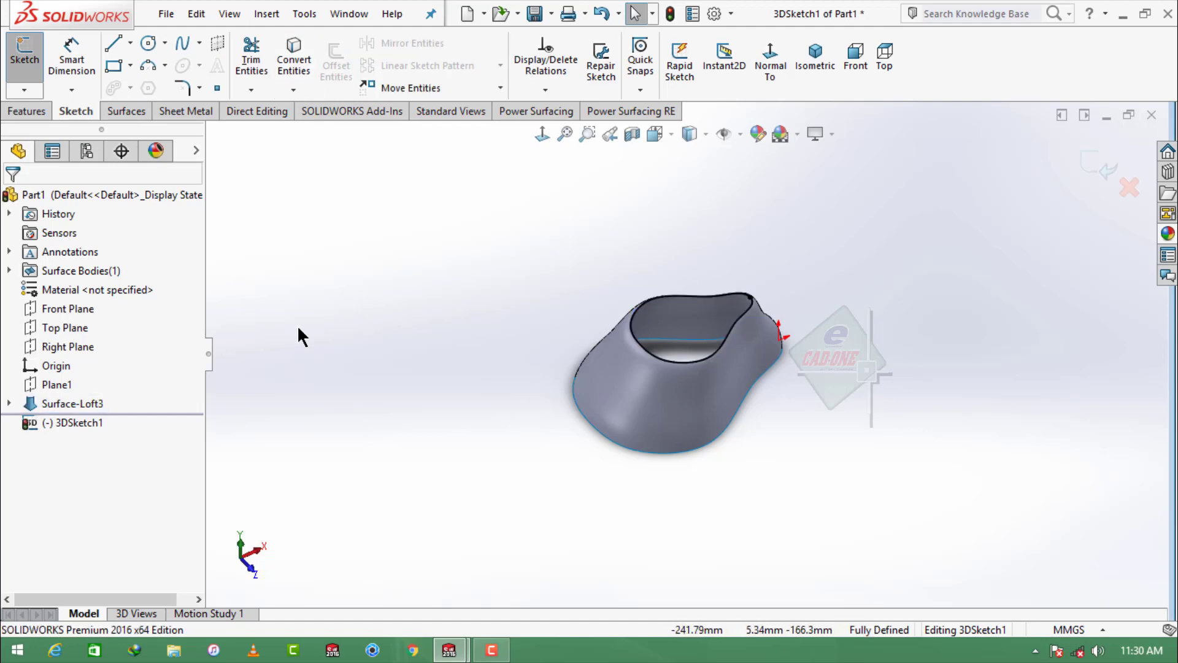
pyautogui.click(1099, 175)
# Start a sketch on the Front Plane and convert the upper rim's 3D sketch into a horizontal construction line
pyautogui.click(64, 309)
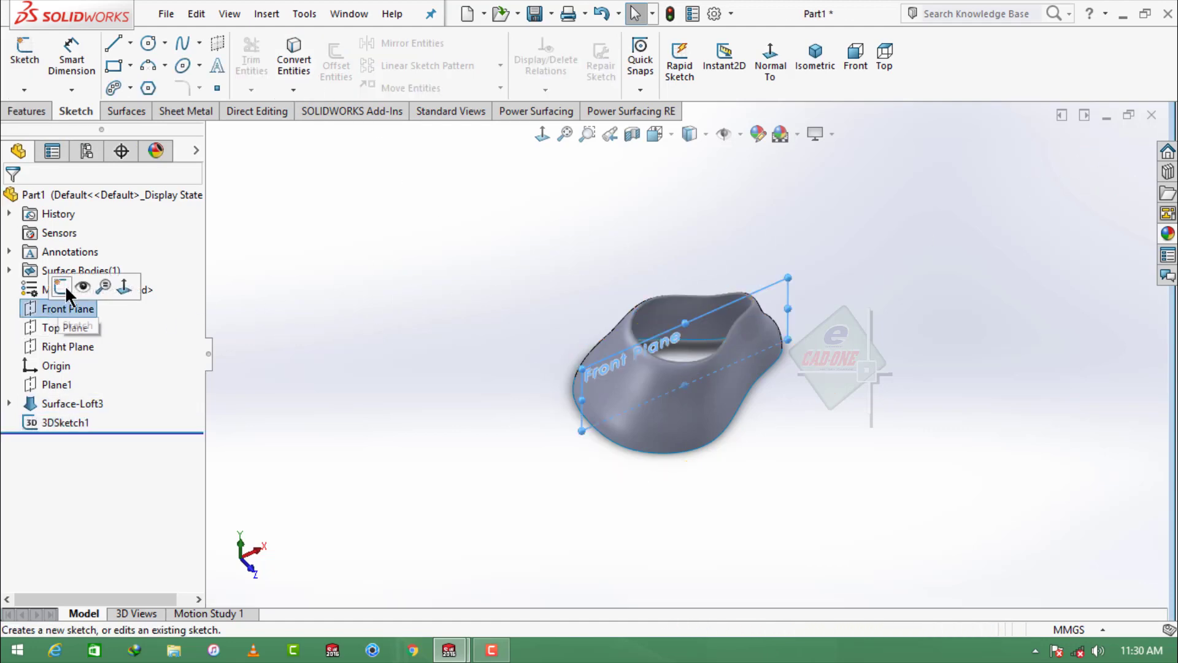
pyautogui.click(87, 283)
pyautogui.click(771, 61)
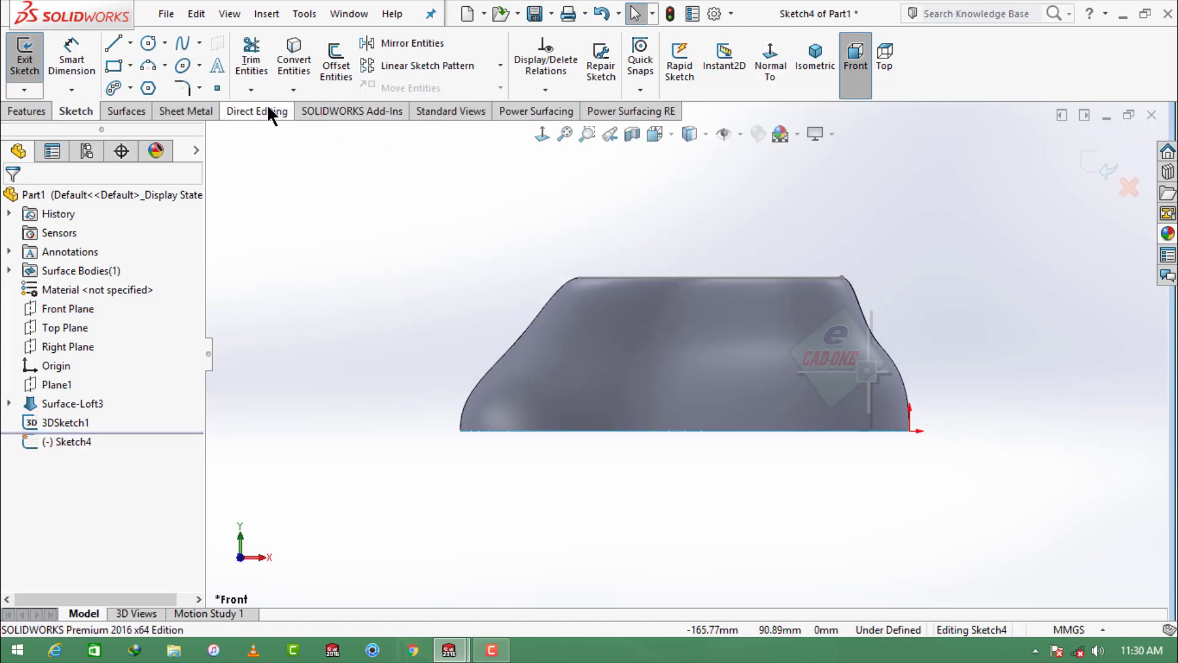
pyautogui.click(654, 275)
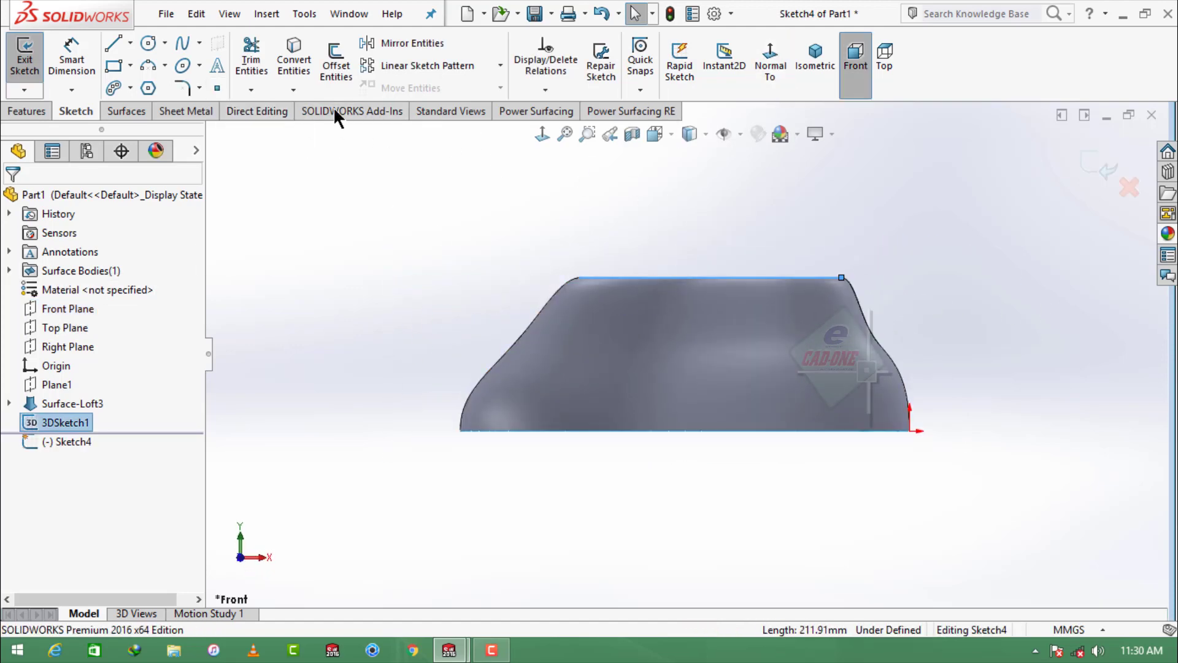
pyautogui.click(294, 62)
pyautogui.click(724, 278)
pyautogui.click(792, 227)
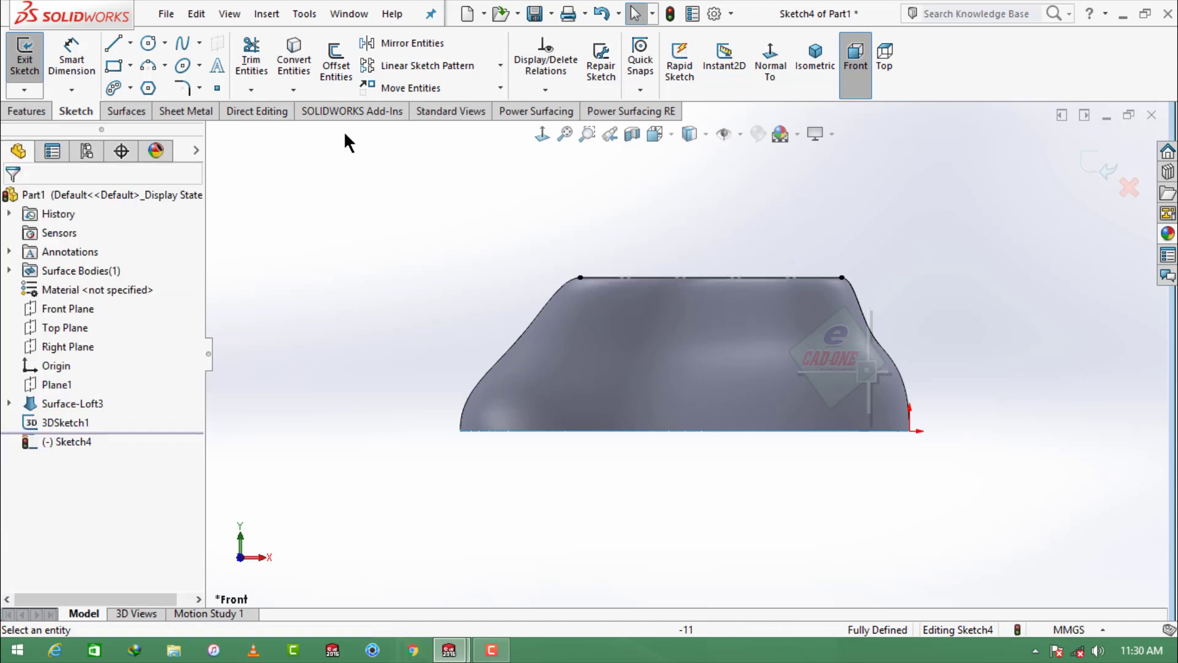
# Draw a three-point spline arching upward between the ends of the horizontal construction line, and finish the sketch
pyautogui.click(182, 43)
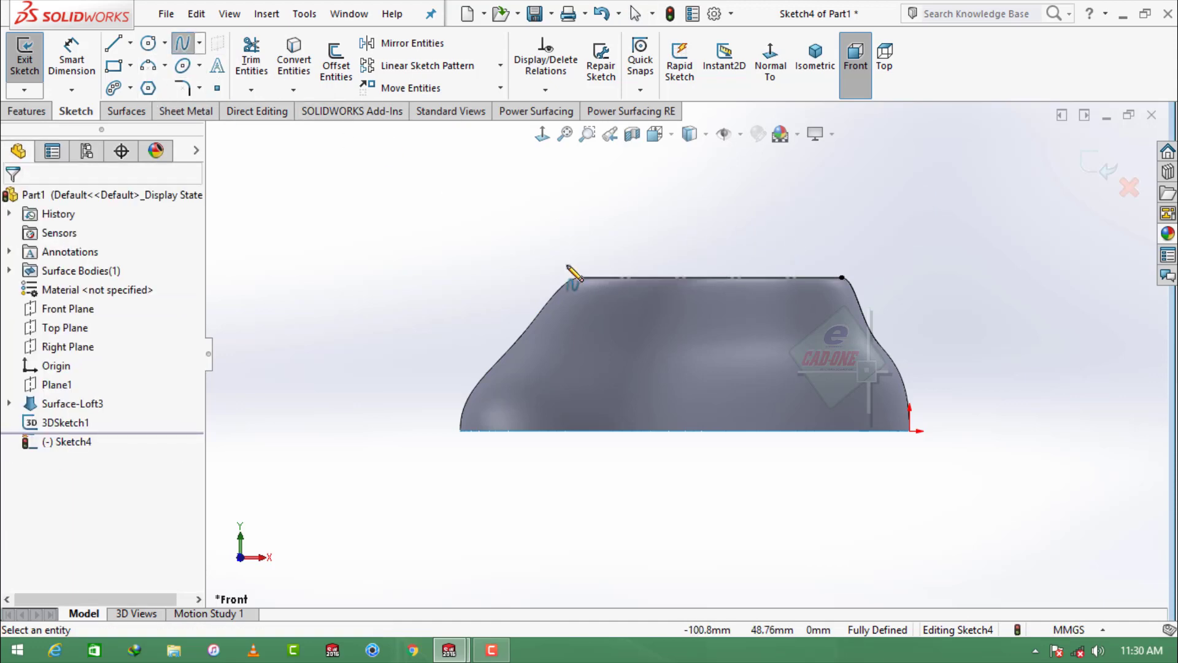
pyautogui.click(580, 277)
pyautogui.click(704, 219)
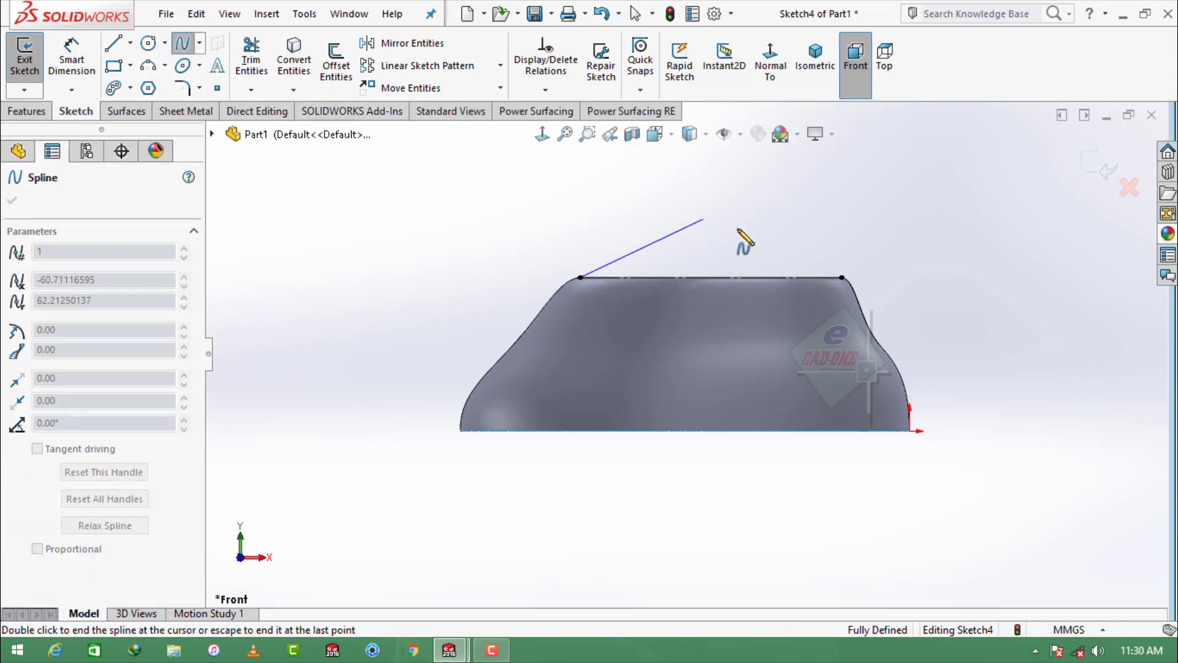
pyautogui.doubleClick(843, 278)
pyautogui.press('Escape')
pyautogui.scroll(-2, 610, 271)
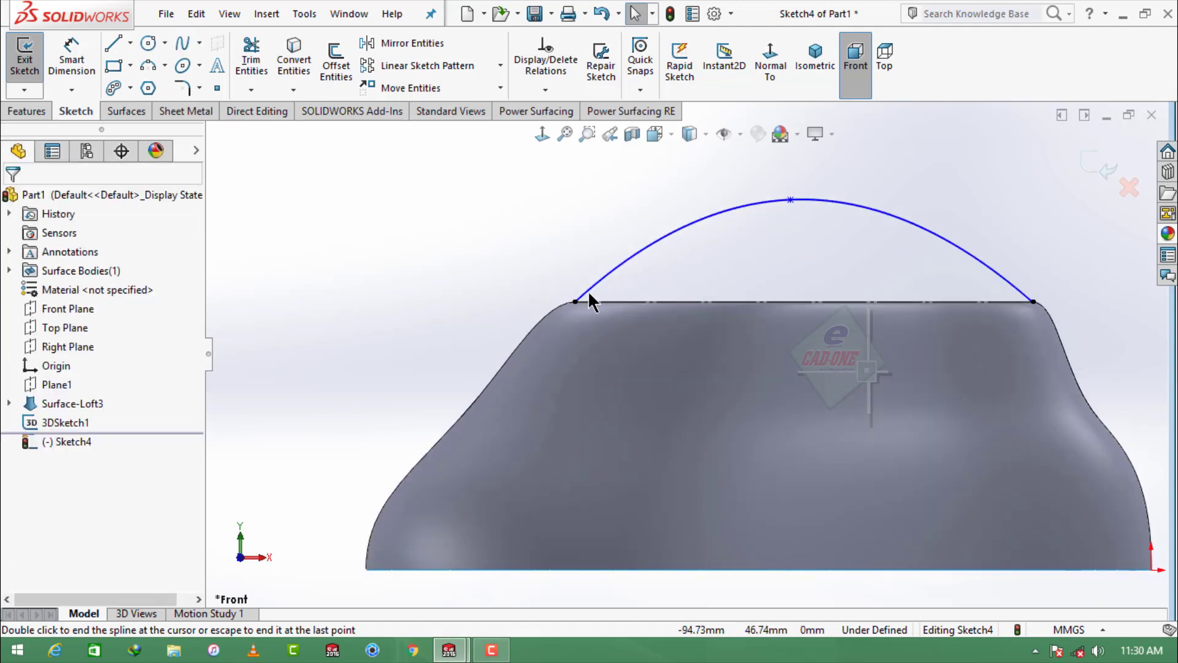
pyautogui.moveTo(592, 297)
pyautogui.mouseDown(button='middle')
pyautogui.moveTo(772, 414)
pyautogui.moveTo(690, 450)
pyautogui.moveTo(694, 429)
pyautogui.moveTo(773, 370)
pyautogui.moveTo(685, 374)
pyautogui.moveTo(724, 394)
pyautogui.mouseUp(button='middle')
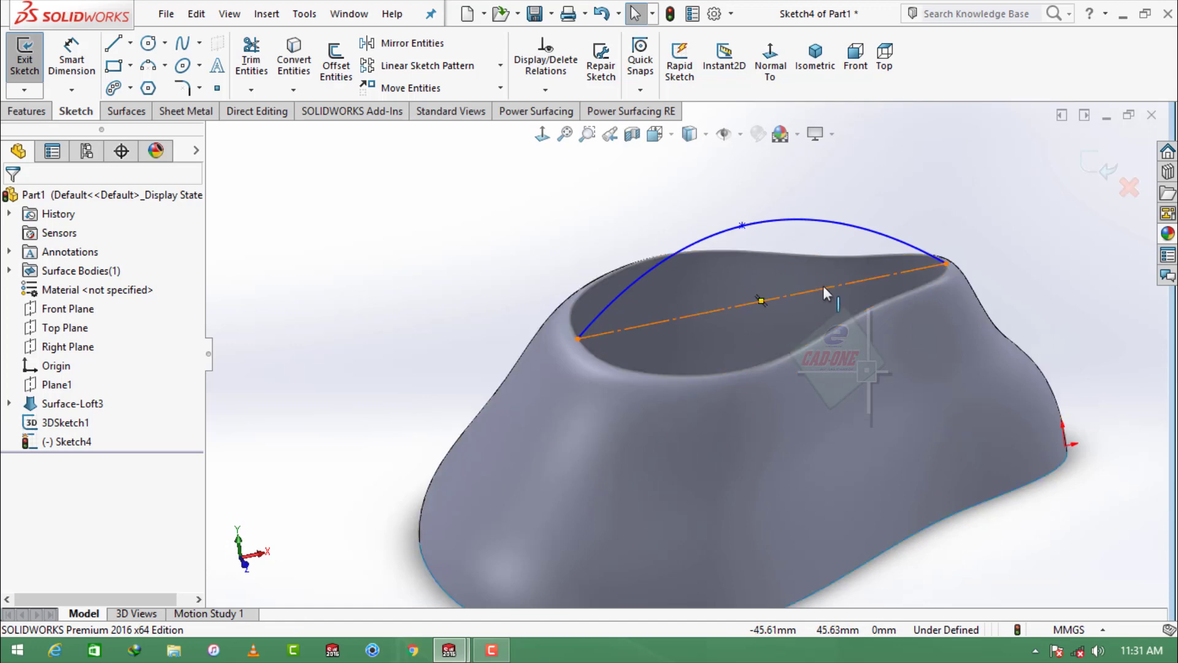
pyautogui.click(1088, 161)
# Close the upper opening with a filled surface bounded by the 3D sketch, using the arched spline sketch as the constraint curve
pyautogui.moveTo(1013, 227)
pyautogui.mouseDown(button='middle')
pyautogui.moveTo(700, 377)
pyautogui.moveTo(715, 468)
pyautogui.mouseUp(button='middle')
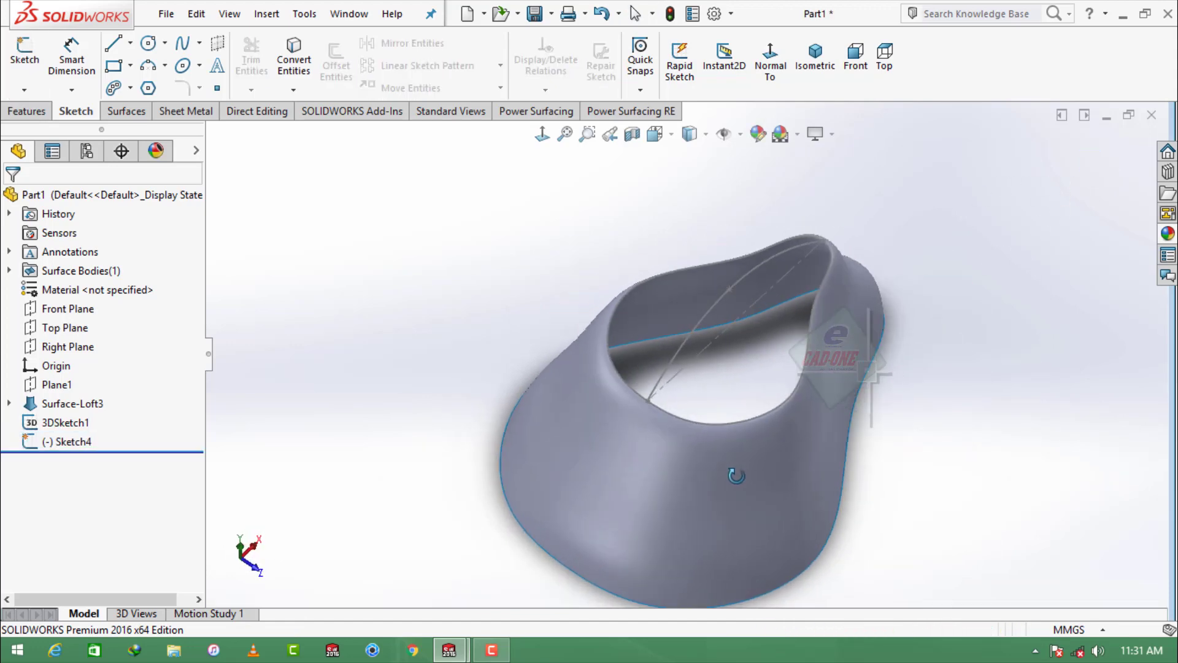
pyautogui.click(121, 113)
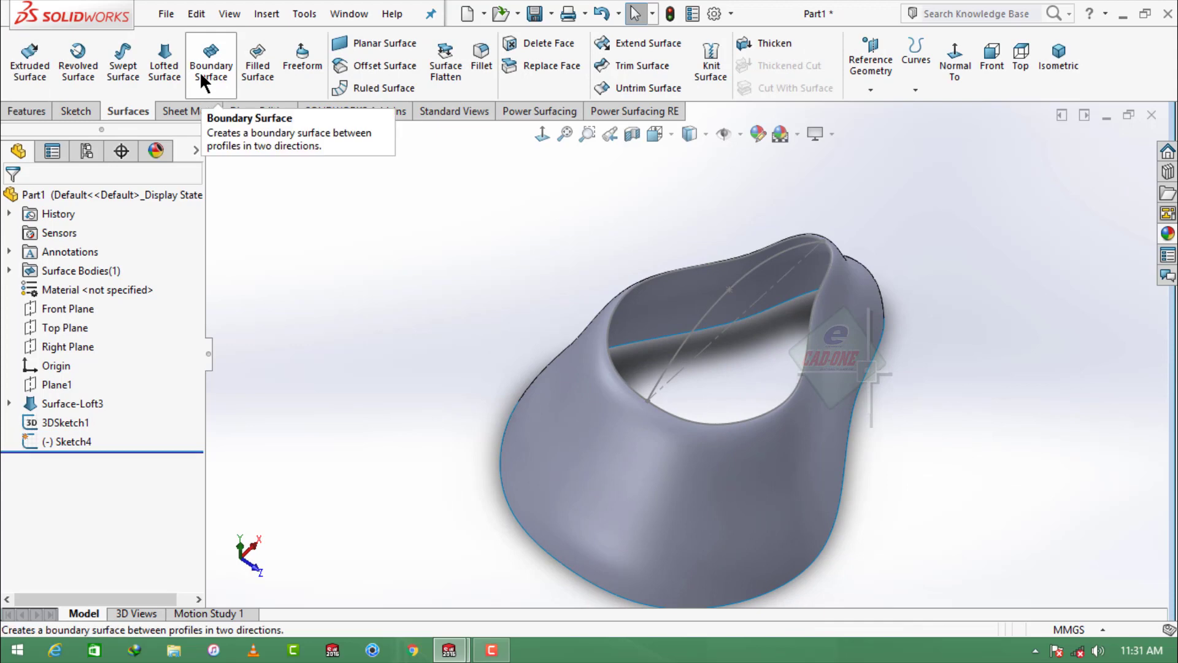
pyautogui.click(258, 68)
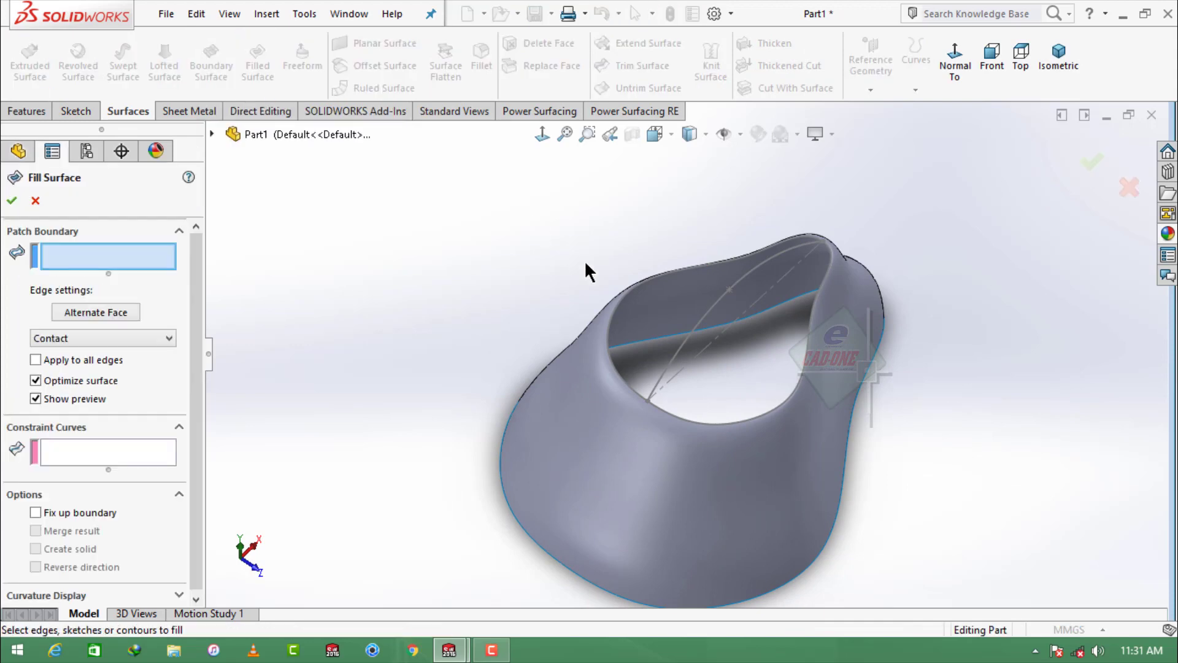
pyautogui.click(632, 300)
pyautogui.click(129, 473)
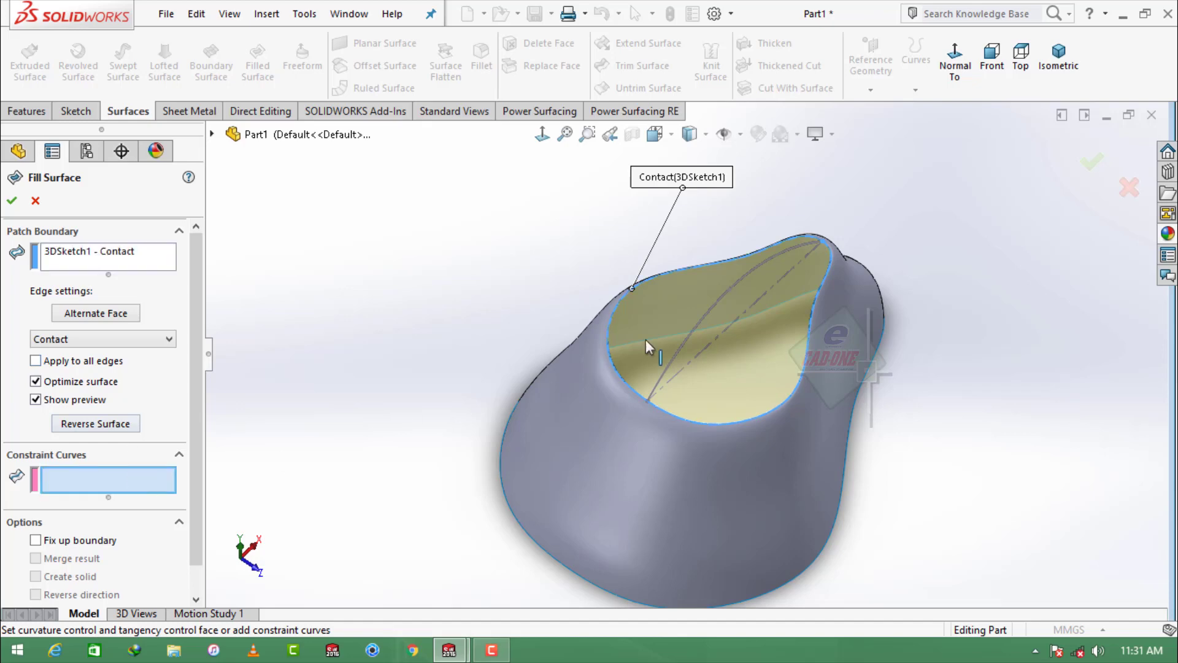
pyautogui.click(703, 317)
pyautogui.moveTo(826, 322)
pyautogui.mouseDown(button='middle')
pyautogui.moveTo(766, 326)
pyautogui.moveTo(836, 332)
pyautogui.mouseUp(button='middle')
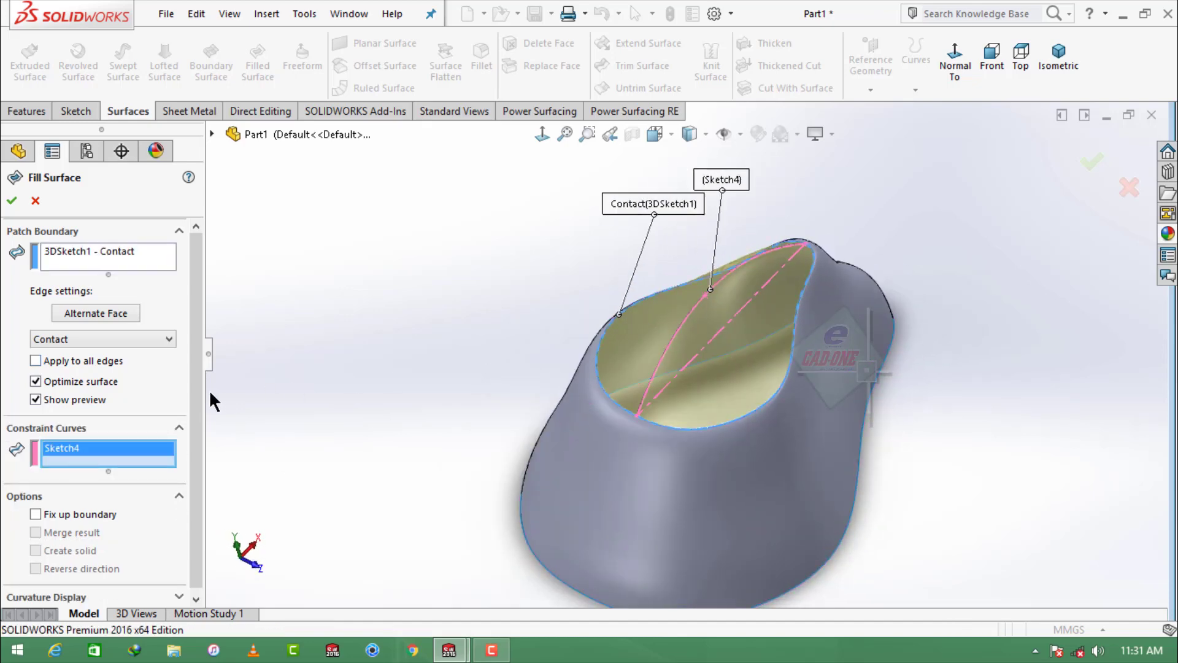
pyautogui.click(108, 364)
pyautogui.click(104, 516)
pyautogui.click(11, 200)
# Select the lofted and filled surfaces for Move/Copy Body and set the origin as the rotation reference
pyautogui.moveTo(681, 395); pyautogui.dragTo(679, 500, button='middle')
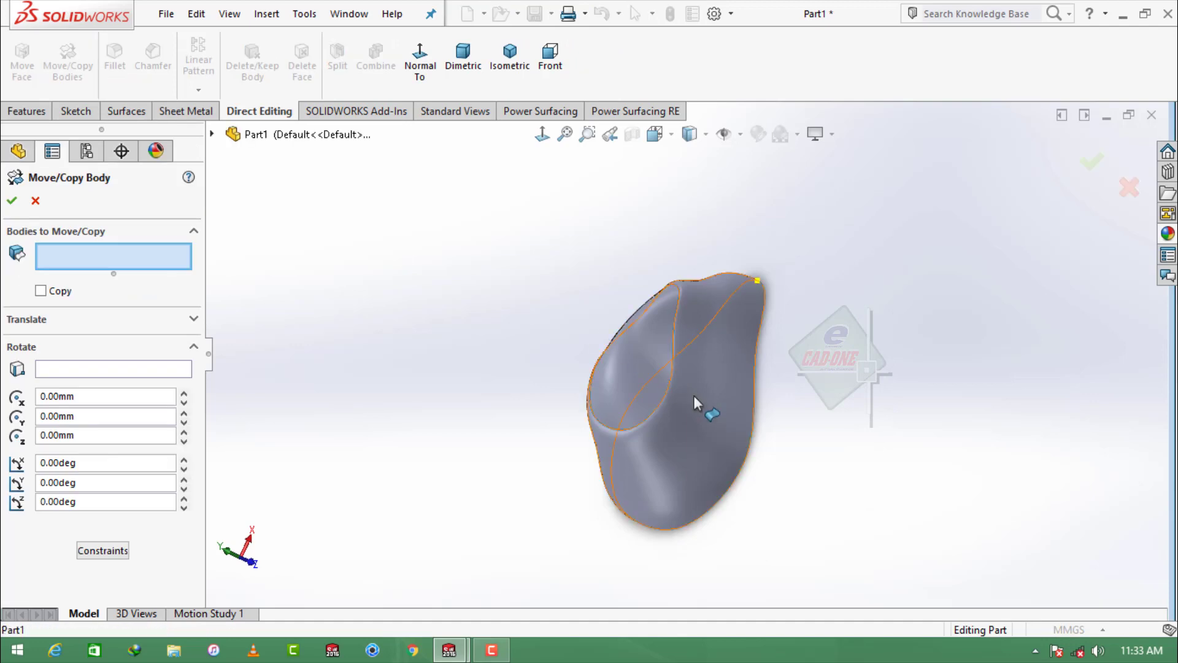
pyautogui.click(694, 402)
pyautogui.click(626, 350)
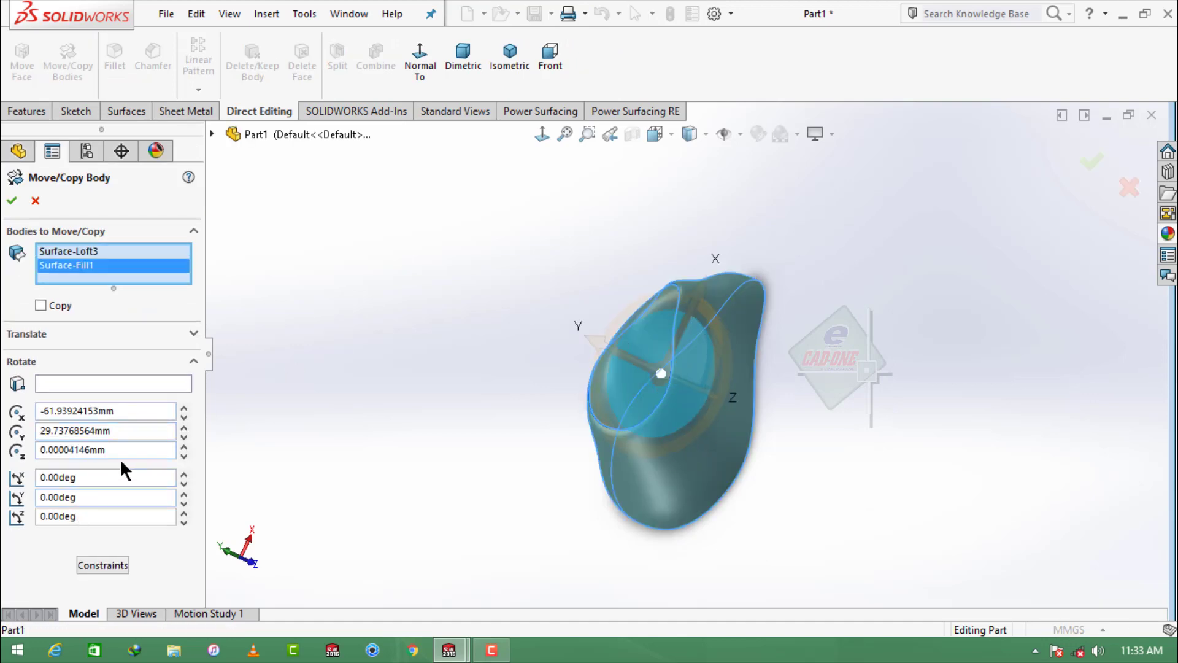
pyautogui.click(92, 383)
pyautogui.click(212, 134)
pyautogui.click(279, 306)
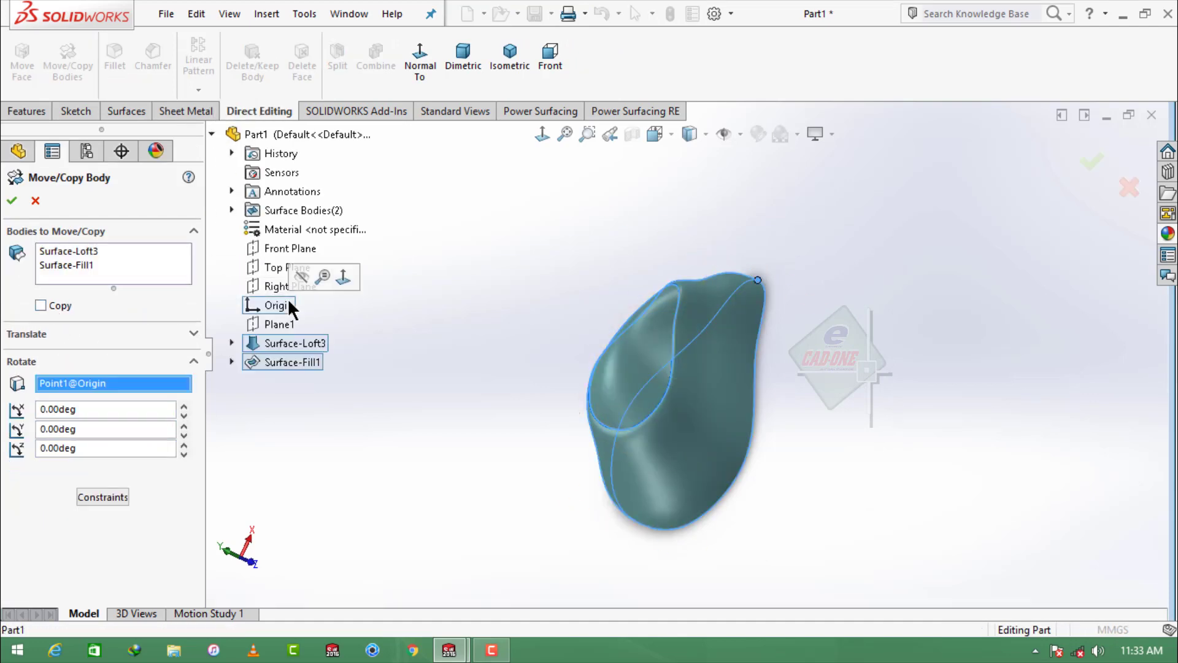
# Rotate the lofted and filled surfaces 90° about the Y axis through the origin
pyautogui.click(670, 135)
pyautogui.click(677, 181)
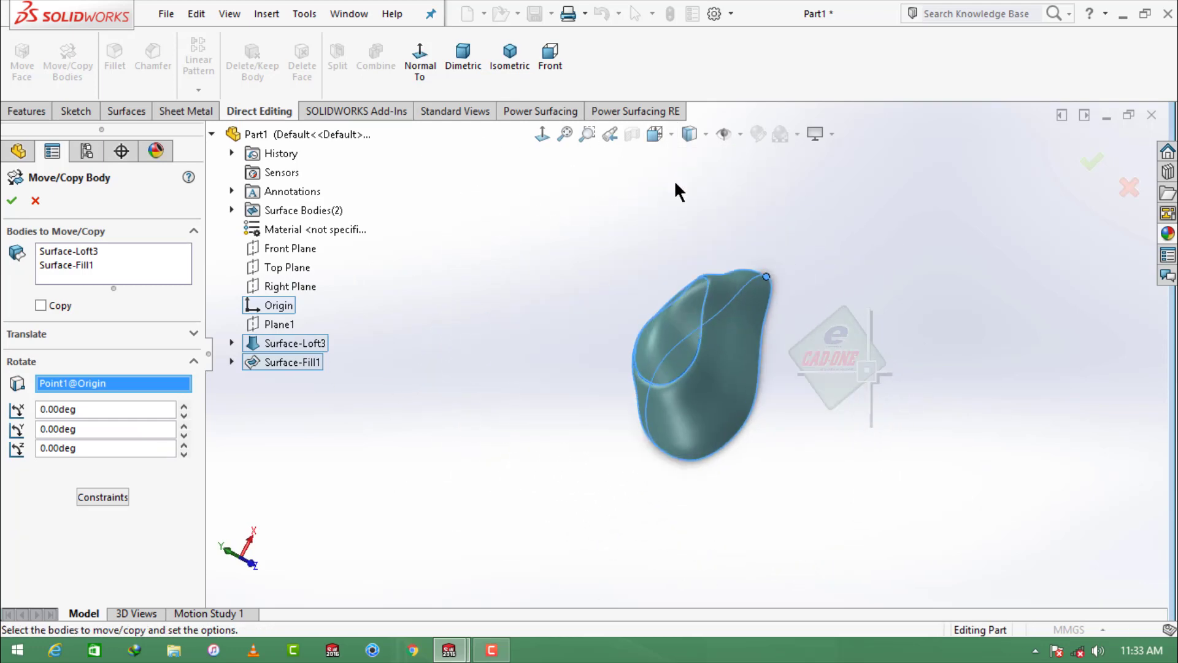
pyautogui.write('90')
pyautogui.press('Return')
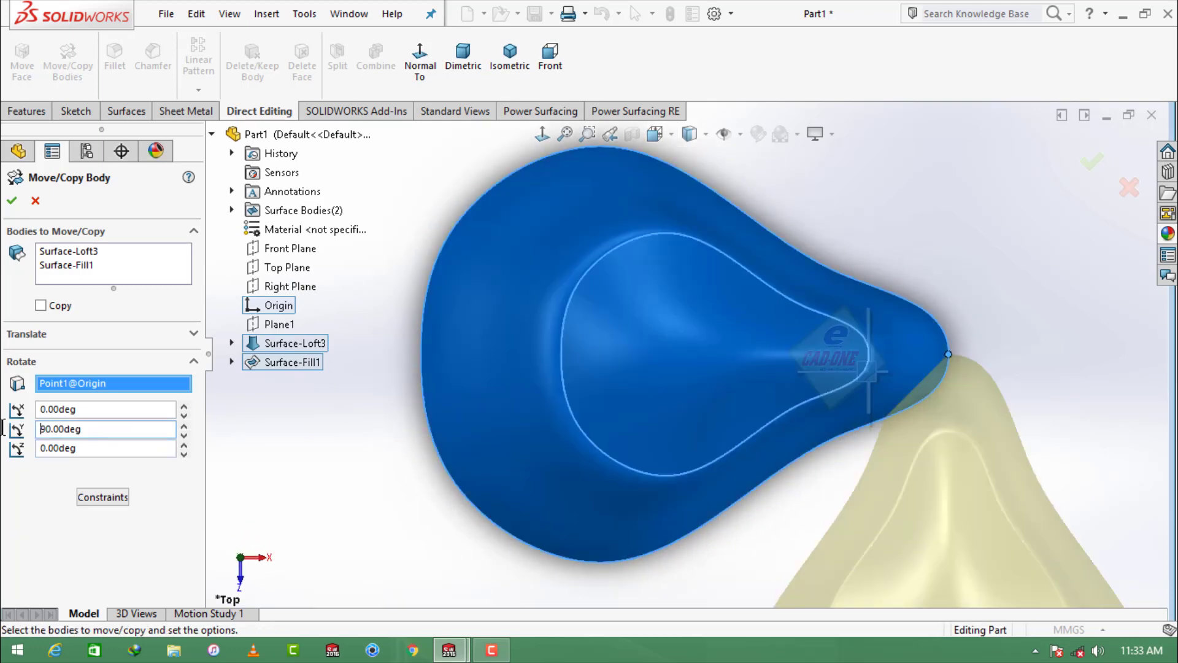
pyautogui.click(11, 202)
pyautogui.scroll(5, 518, 301)
pyautogui.scroll(-3, 770, 450)
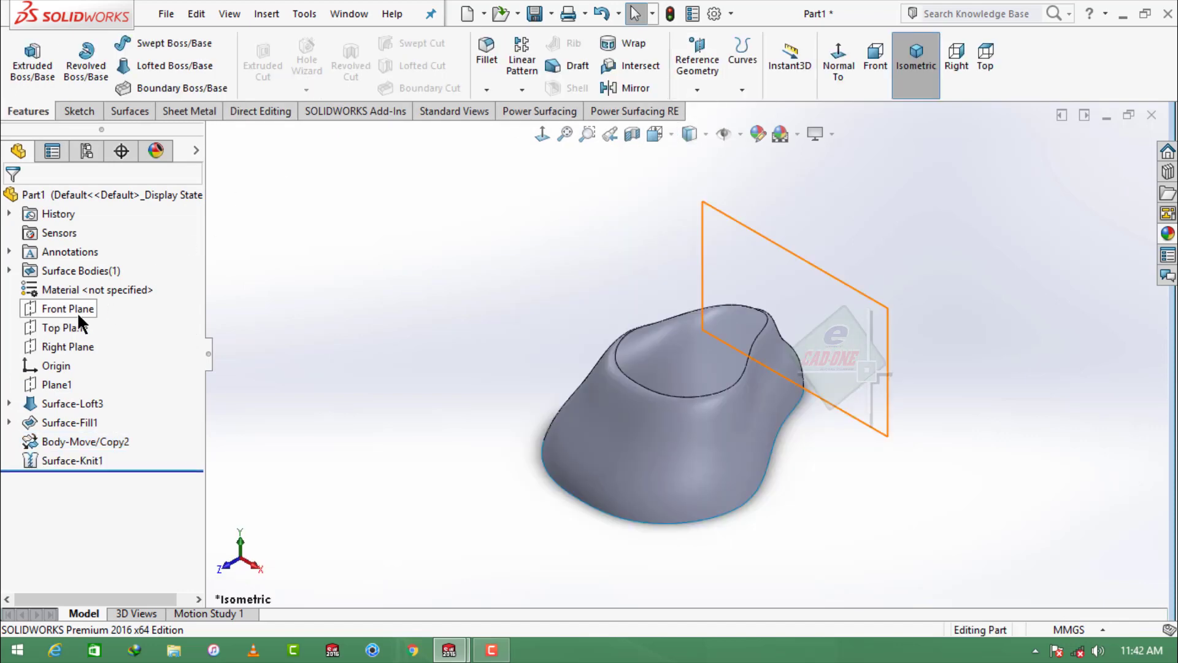
# Create a reference plane offset 75 mm above the Top Plane
pyautogui.click(67, 328)
pyautogui.click(698, 61)
pyautogui.click(710, 110)
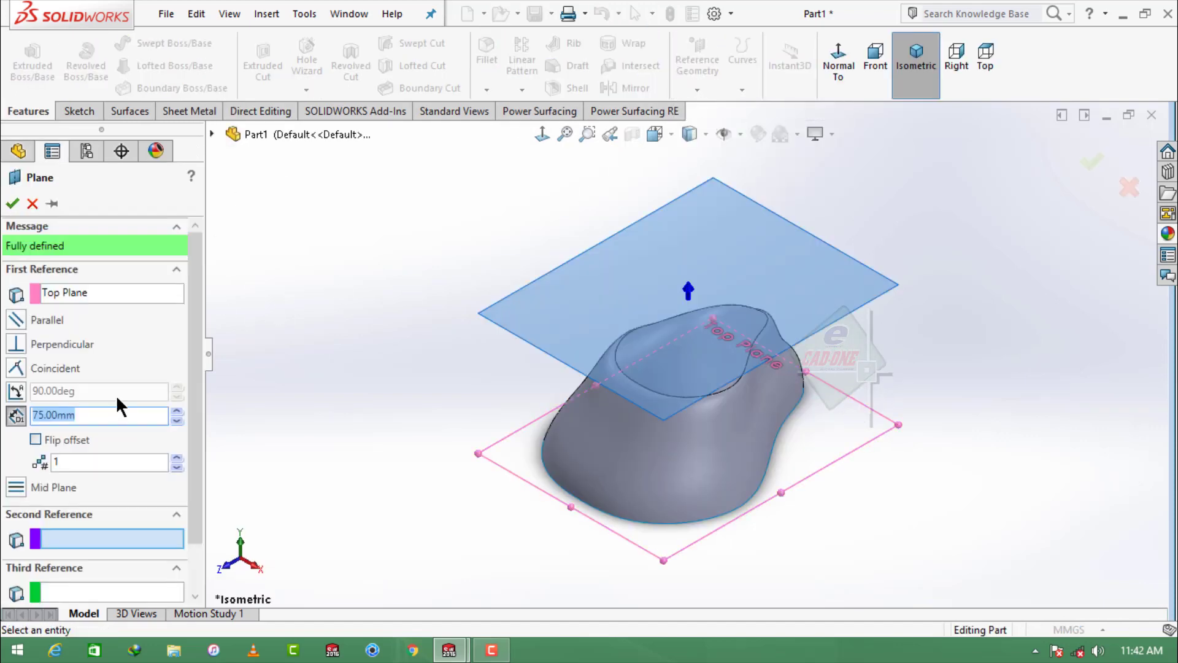
pyautogui.click(12, 205)
# Start a sketch on the new offset plane and convert the upper rim edge into sketch geometry
pyautogui.click(850, 256)
pyautogui.click(888, 224)
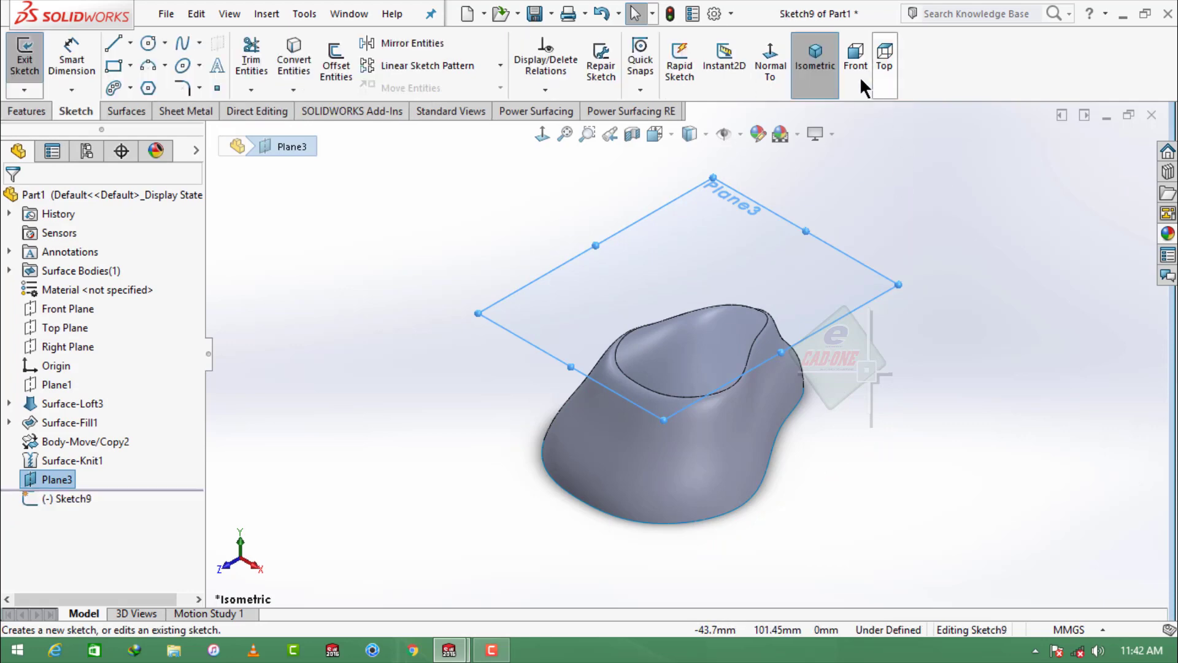
pyautogui.click(771, 62)
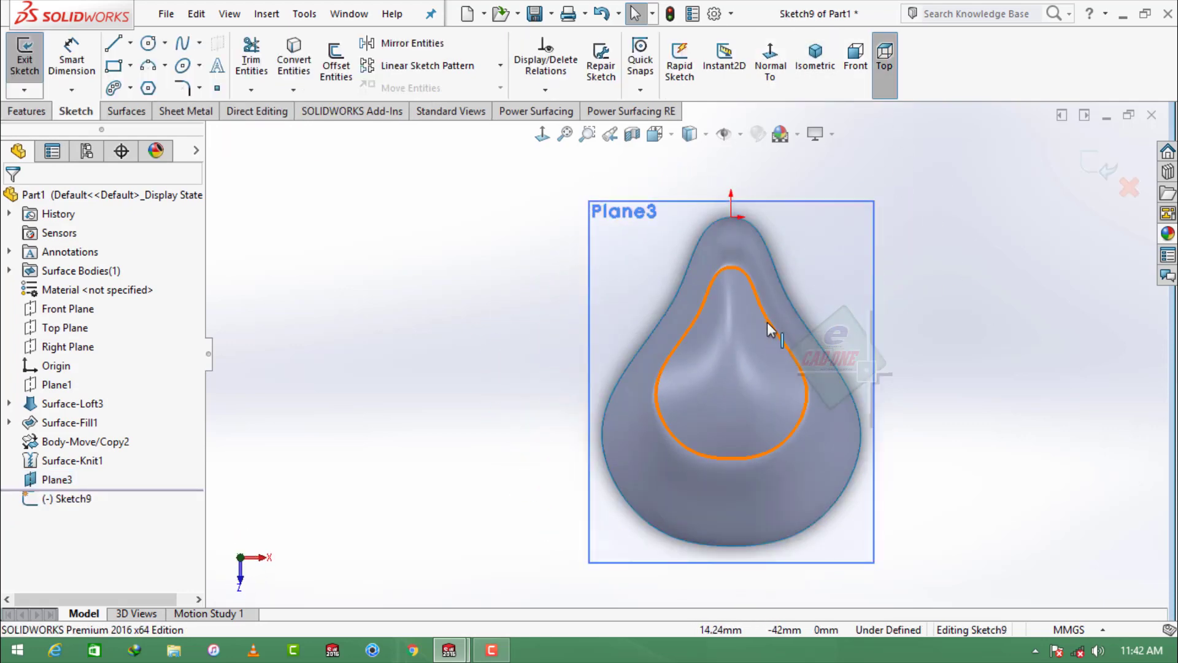
pyautogui.click(771, 323)
pyautogui.click(294, 50)
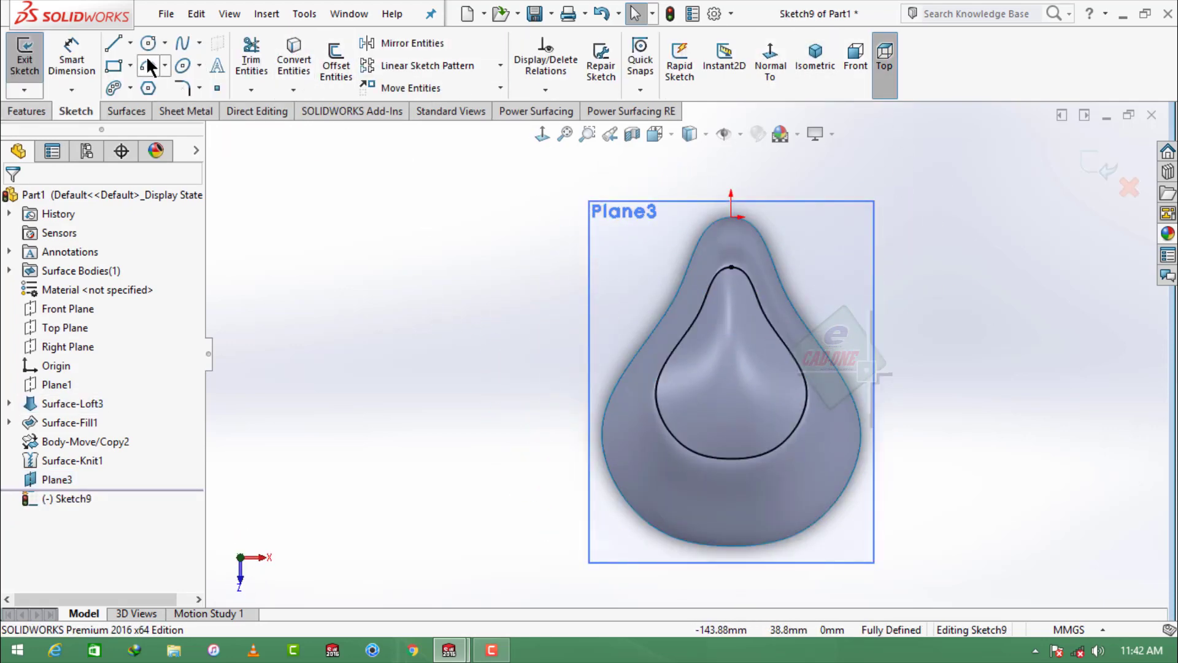
pyautogui.click(183, 45)
pyautogui.scroll(-4, 544, 412)
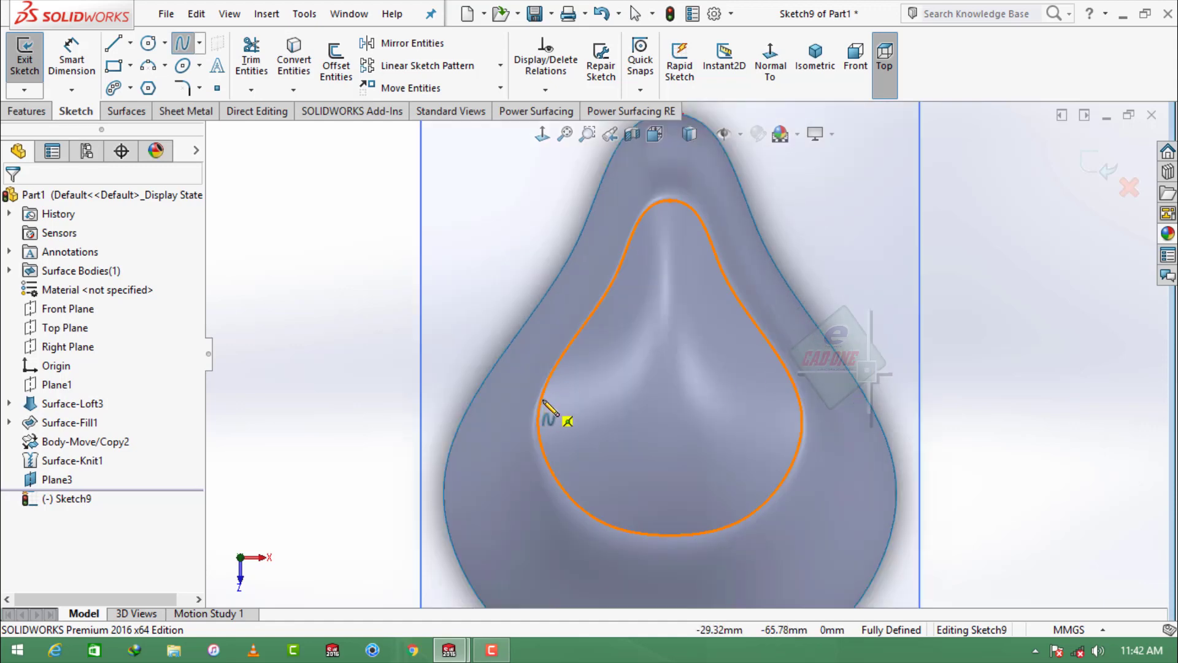
pyautogui.click(543, 399)
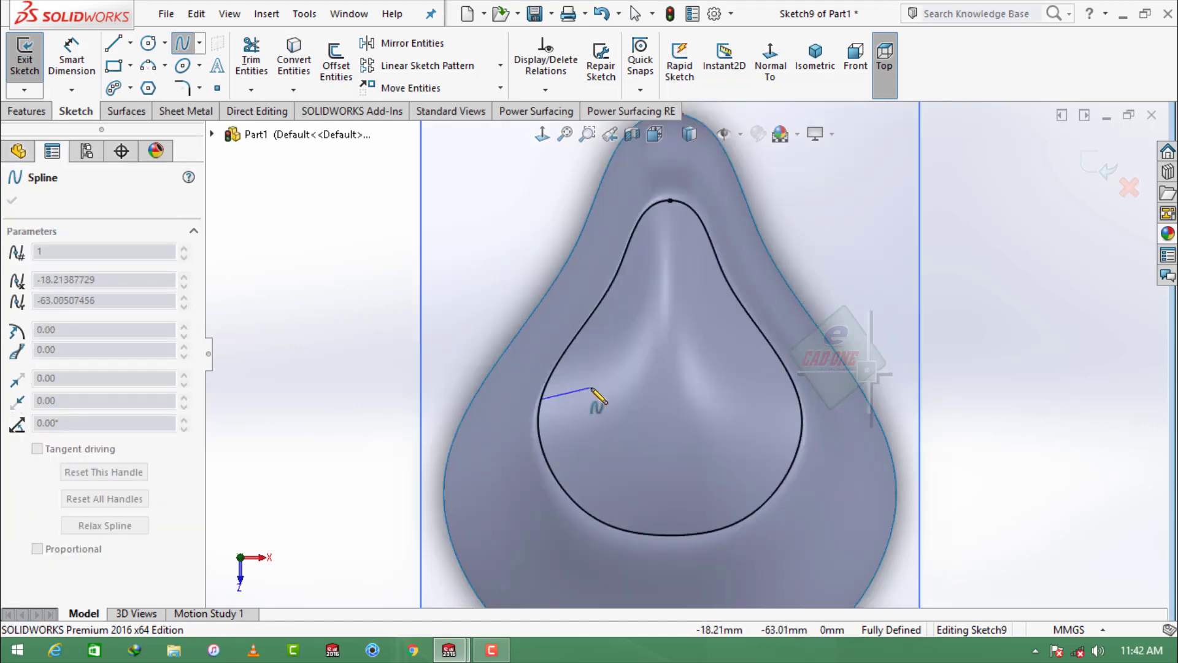
# Draw a vertical construction line from the narrow tip of the converted rim to just past its wide end
pyautogui.click(131, 44)
pyautogui.click(145, 88)
pyautogui.click(671, 201)
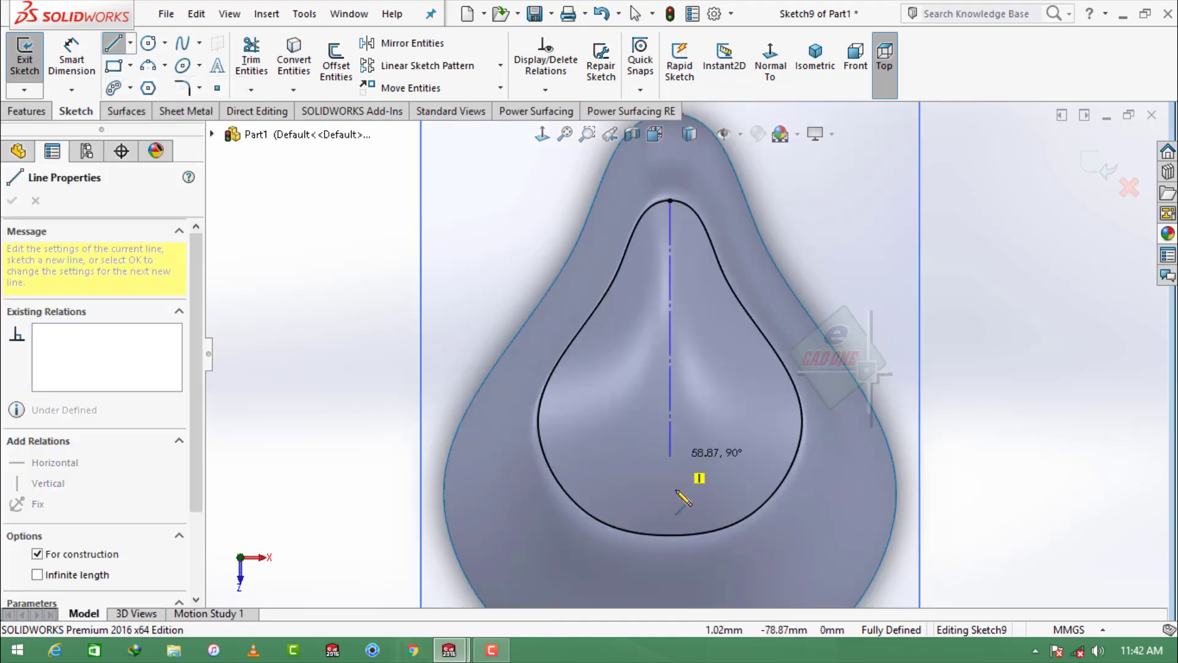
pyautogui.scroll(1, 682, 504)
pyautogui.click(677, 498)
pyautogui.press('Escape')
pyautogui.scroll(-2, 681, 304)
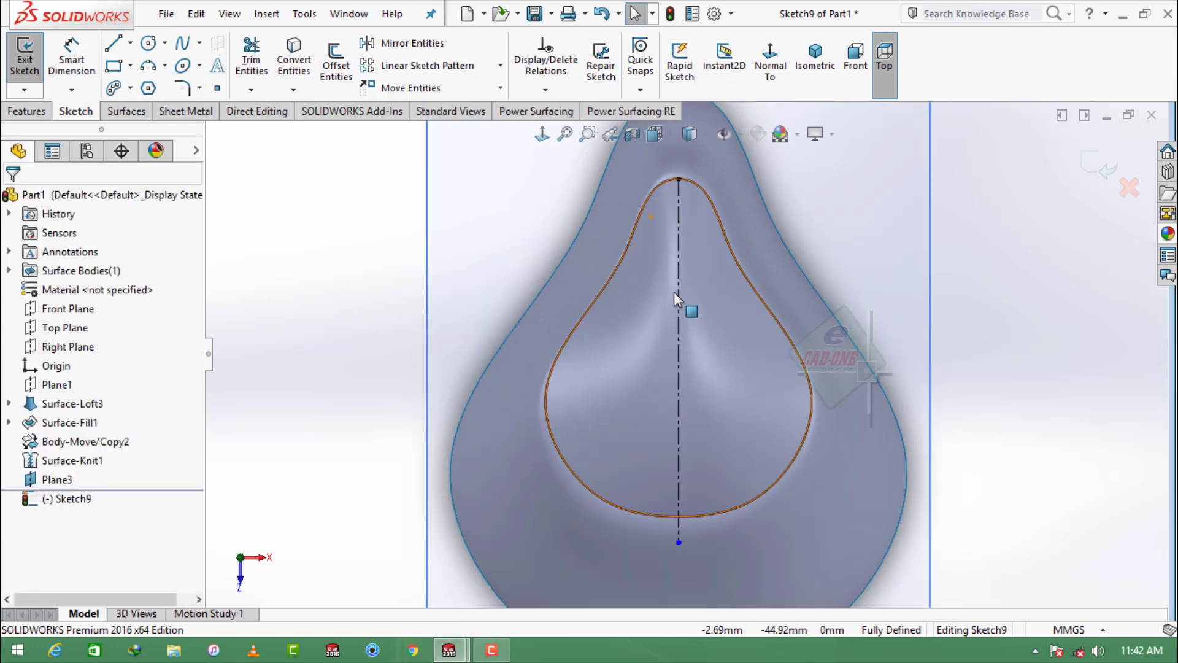
# Draw a four-point S-shaped spline from the left side of the rim up to the vertical construction line
pyautogui.click(182, 44)
pyautogui.scroll(-2, 646, 310)
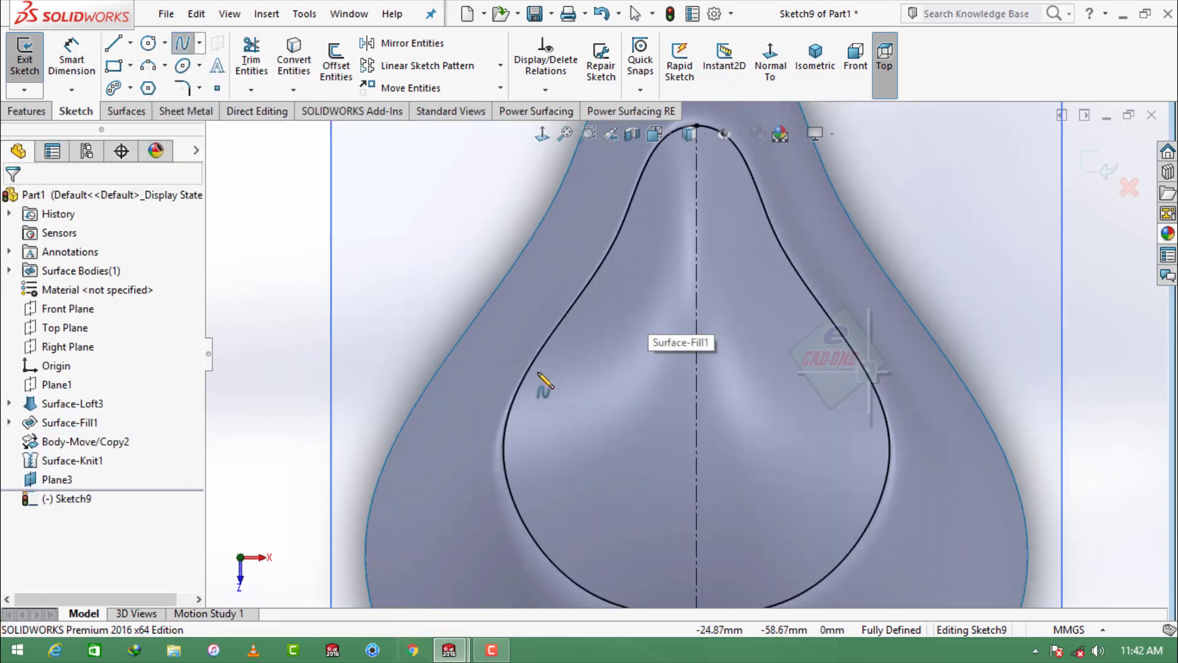
pyautogui.click(525, 376)
pyautogui.click(586, 358)
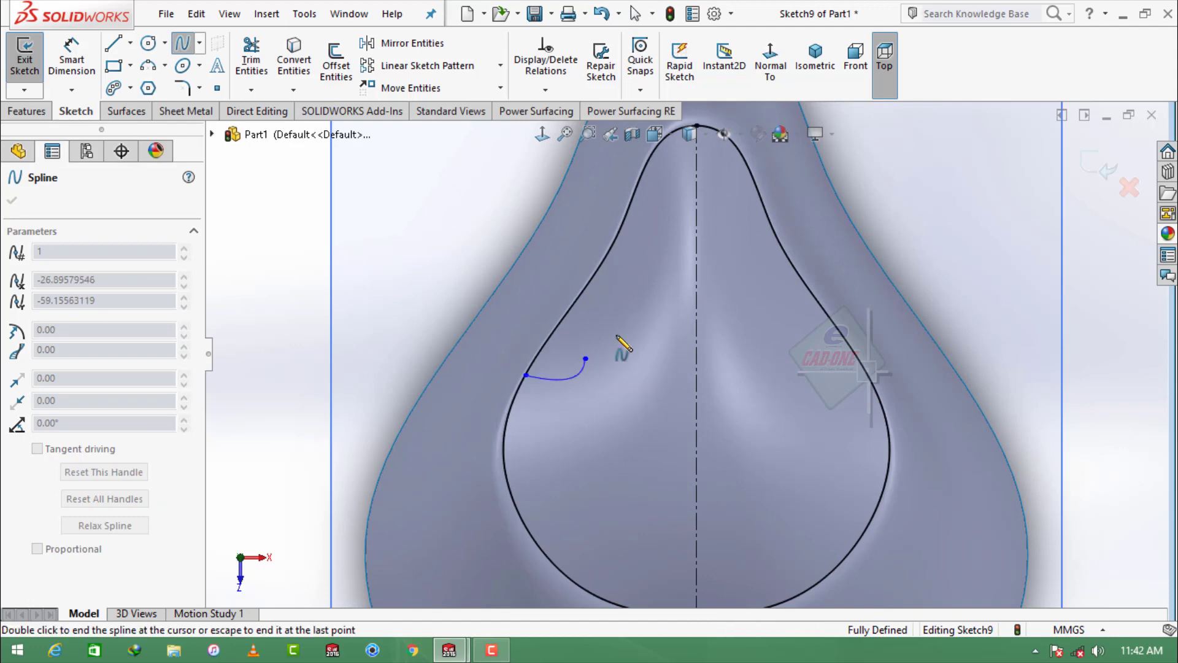
pyautogui.click(652, 275)
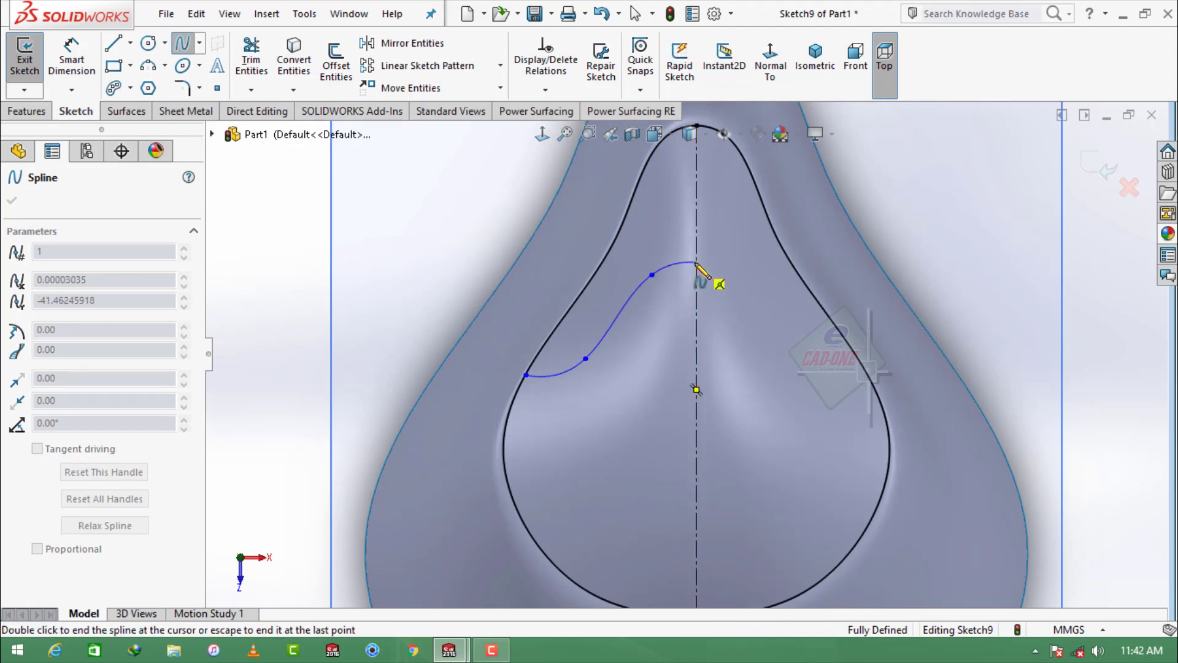
pyautogui.doubleClick(697, 263)
# Mirror the S-shaped spline about the vertical construction line, keeping the original
pyautogui.click(430, 43)
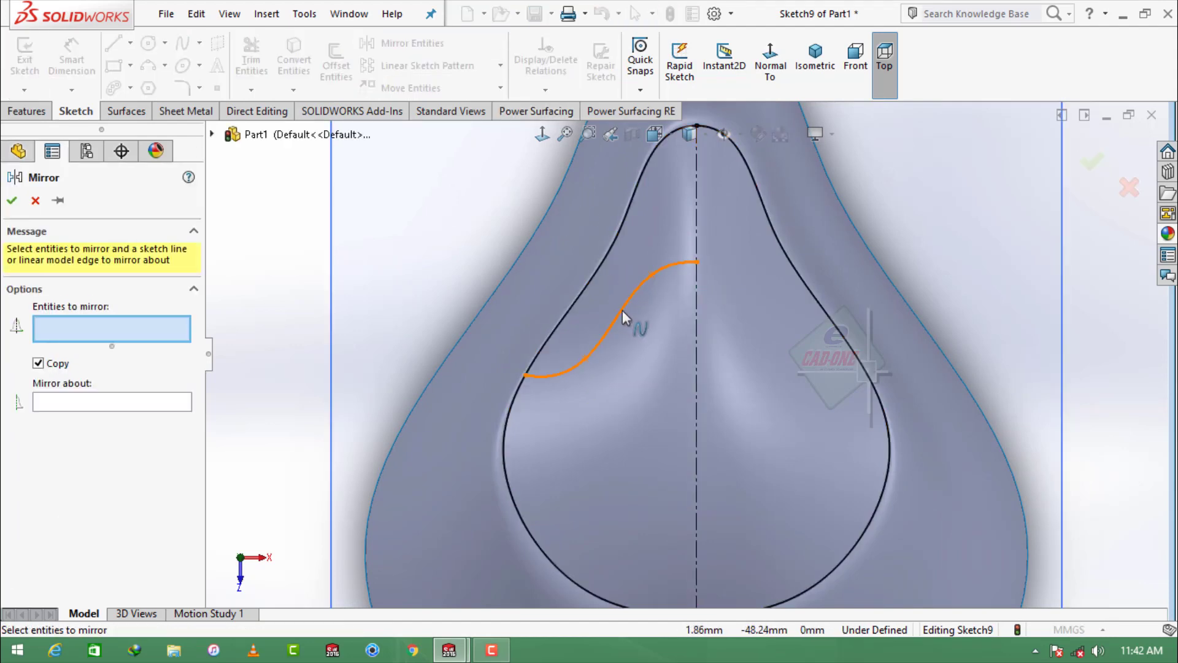
pyautogui.click(622, 312)
pyautogui.click(153, 406)
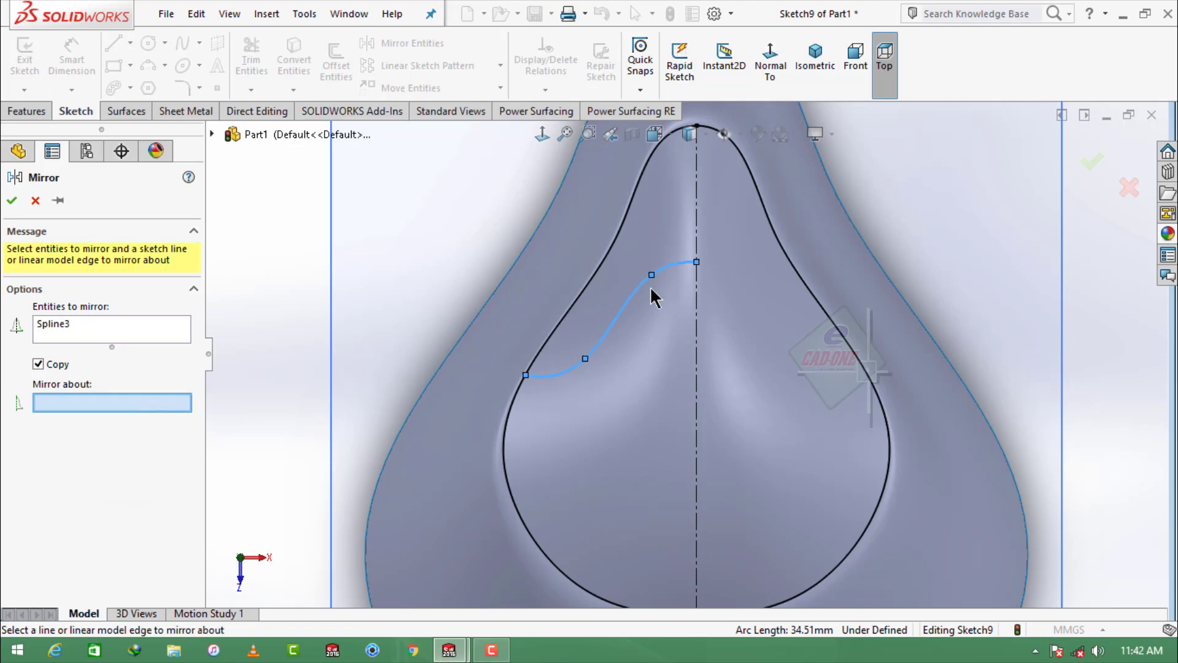
pyautogui.click(697, 225)
pyautogui.press('f')
pyautogui.click(11, 200)
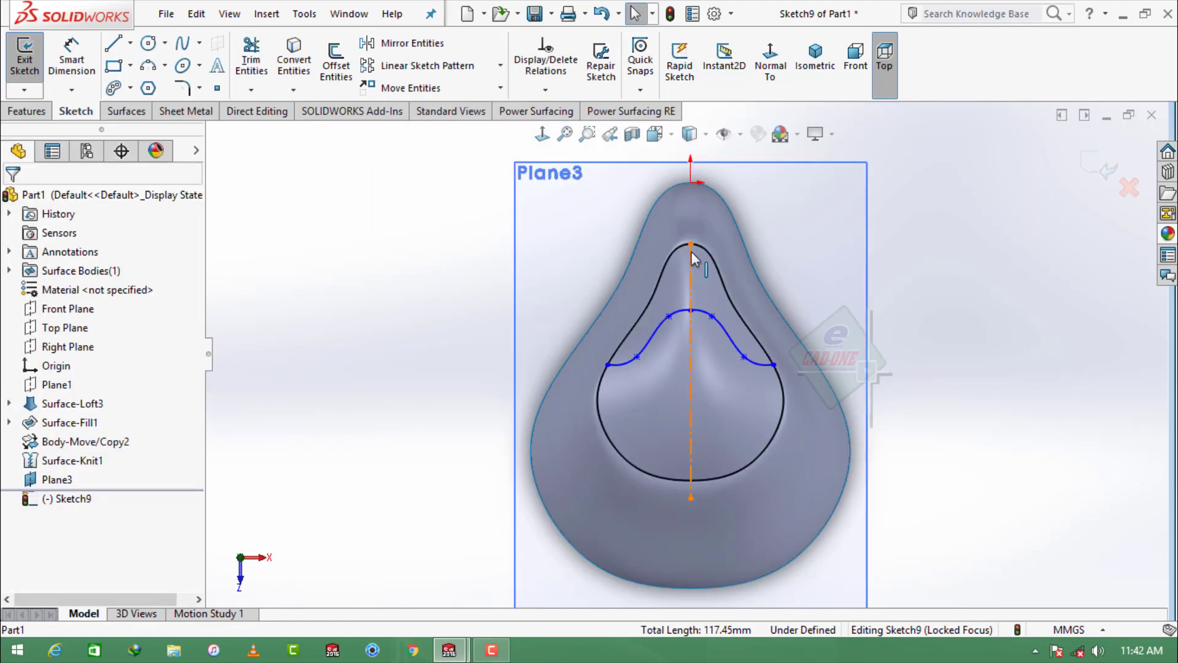
pyautogui.click(693, 200)
pyautogui.keyDown('ctrl'); pyautogui.click(691, 183); pyautogui.keyUp('ctrl')
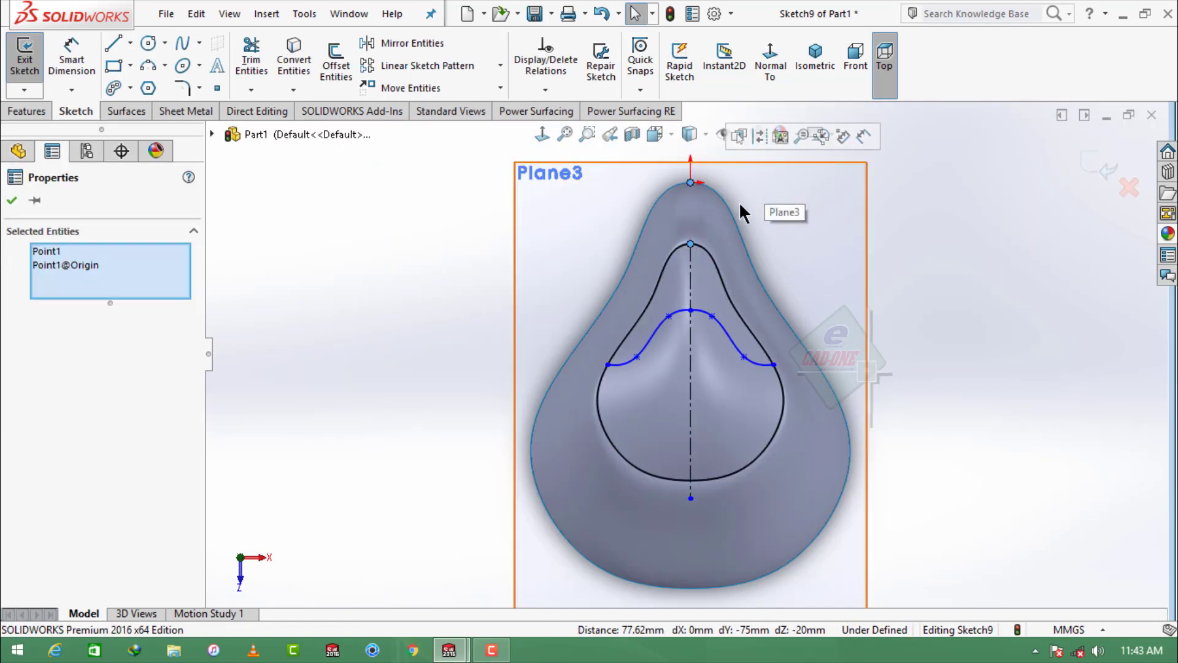
pyautogui.click(691, 183)
pyautogui.keyDown('ctrl'); pyautogui.click(691, 245); pyautogui.keyUp('ctrl')
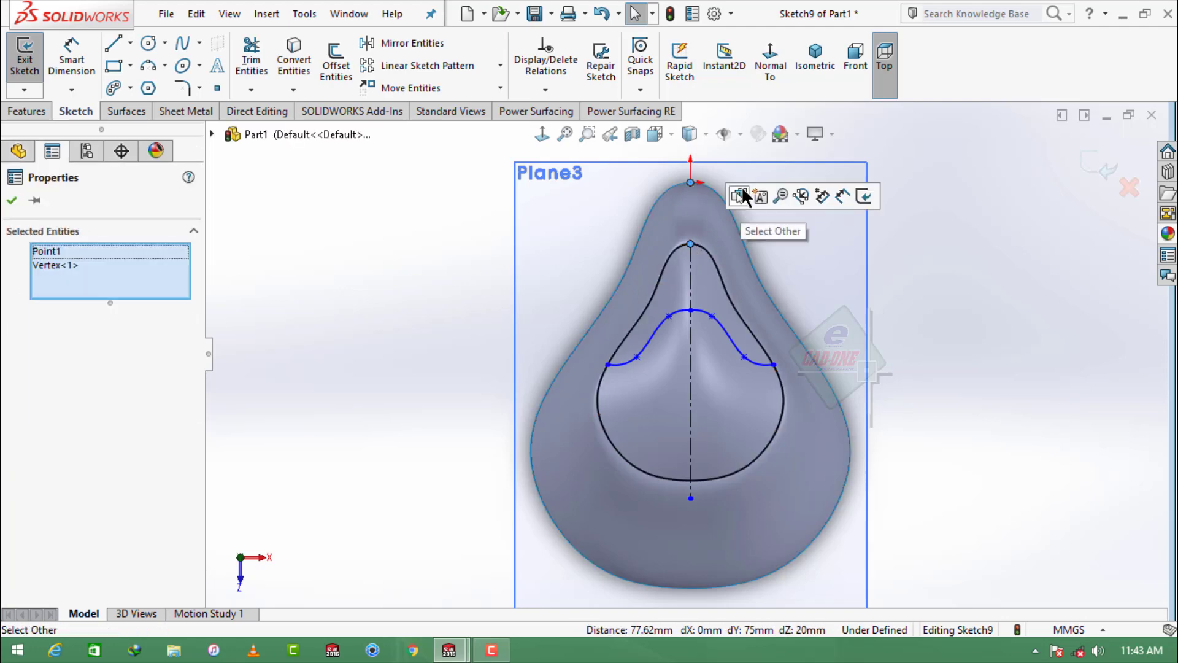
pyautogui.press('Escape')
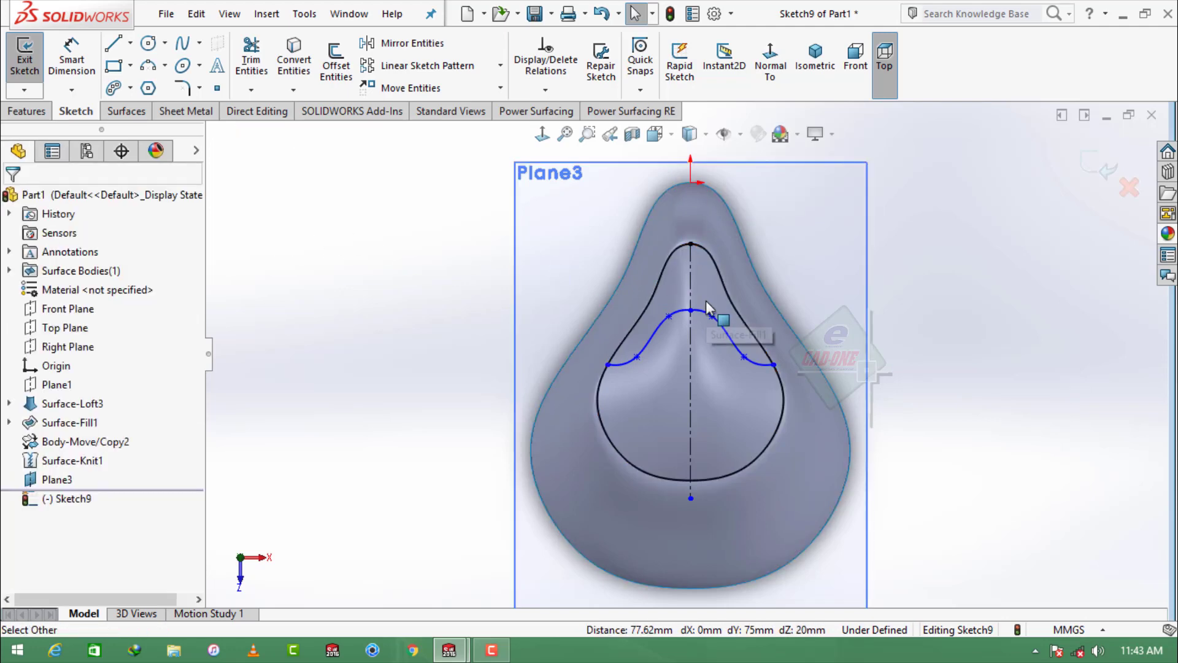
# Split the filled surface with a projected split line from the current sketch
pyautogui.click(27, 111)
pyautogui.click(742, 61)
pyautogui.click(767, 111)
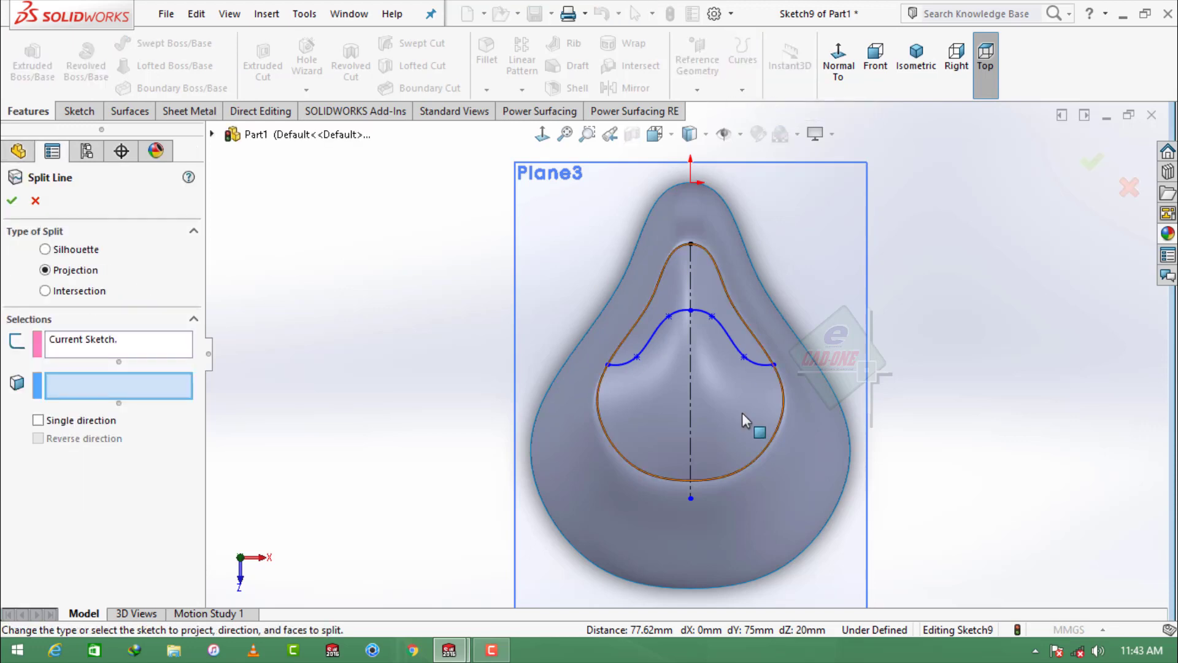
pyautogui.click(742, 412)
pyautogui.click(13, 202)
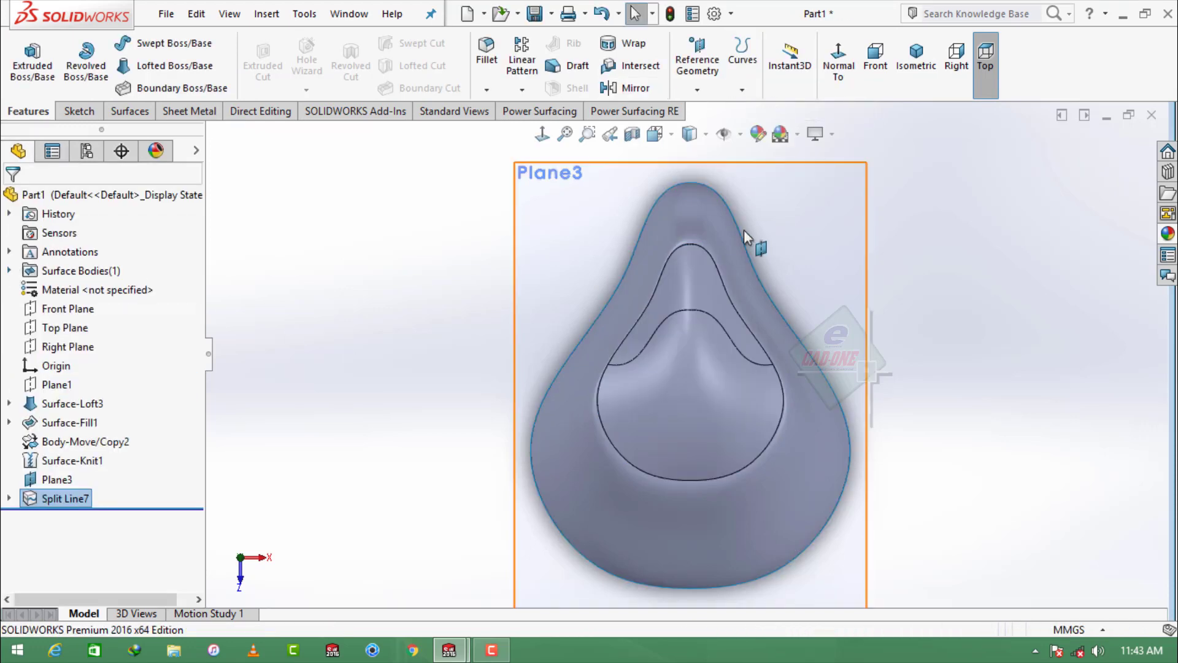
pyautogui.moveTo(749, 246); pyautogui.dragTo(875, 385, button='middle')
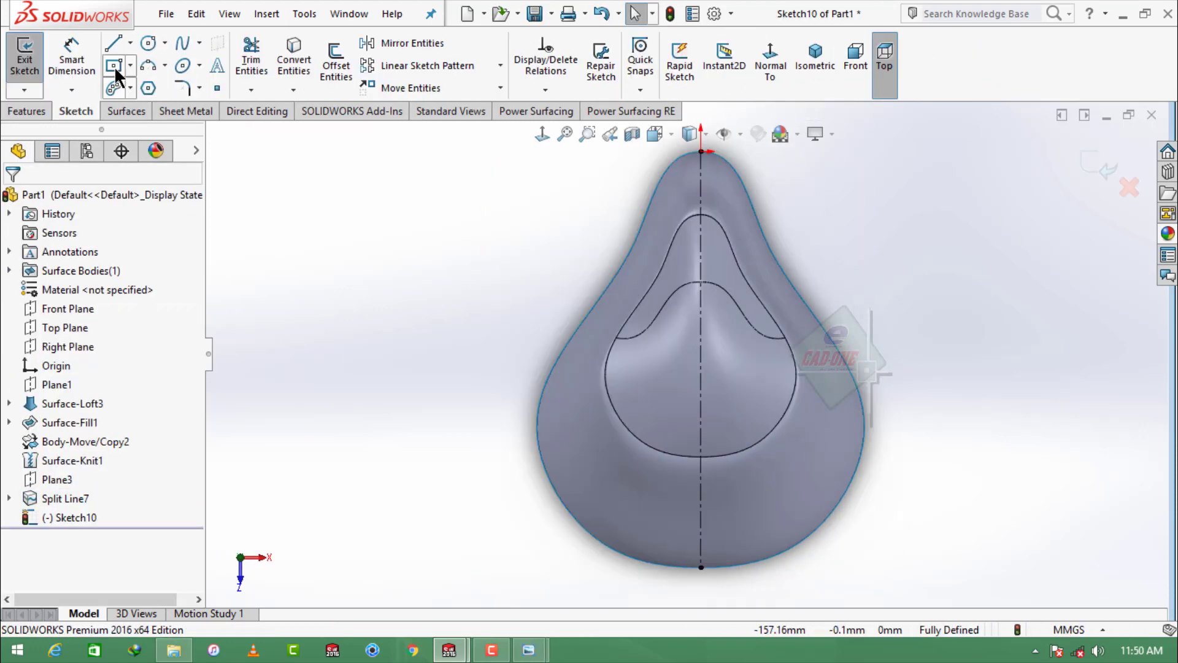
# Draw a horizontal center rectangle on the vertical construction line, between the rim's wide end and the body's outer edge
pyautogui.click(113, 65)
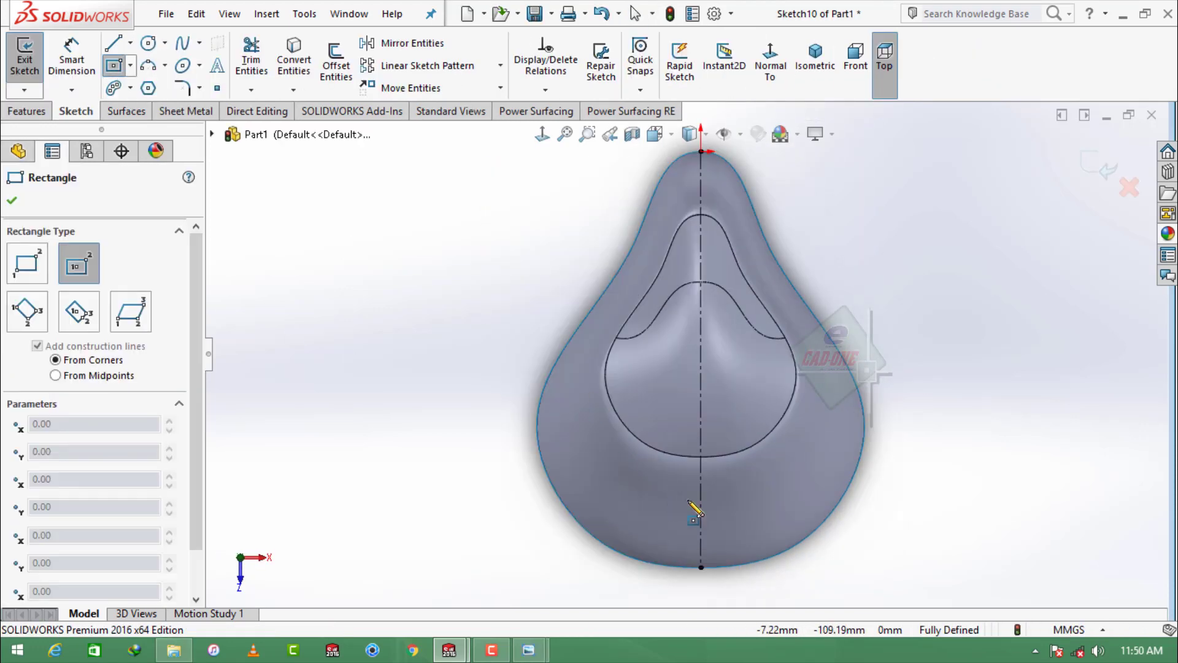
pyautogui.click(701, 503)
pyautogui.click(786, 473)
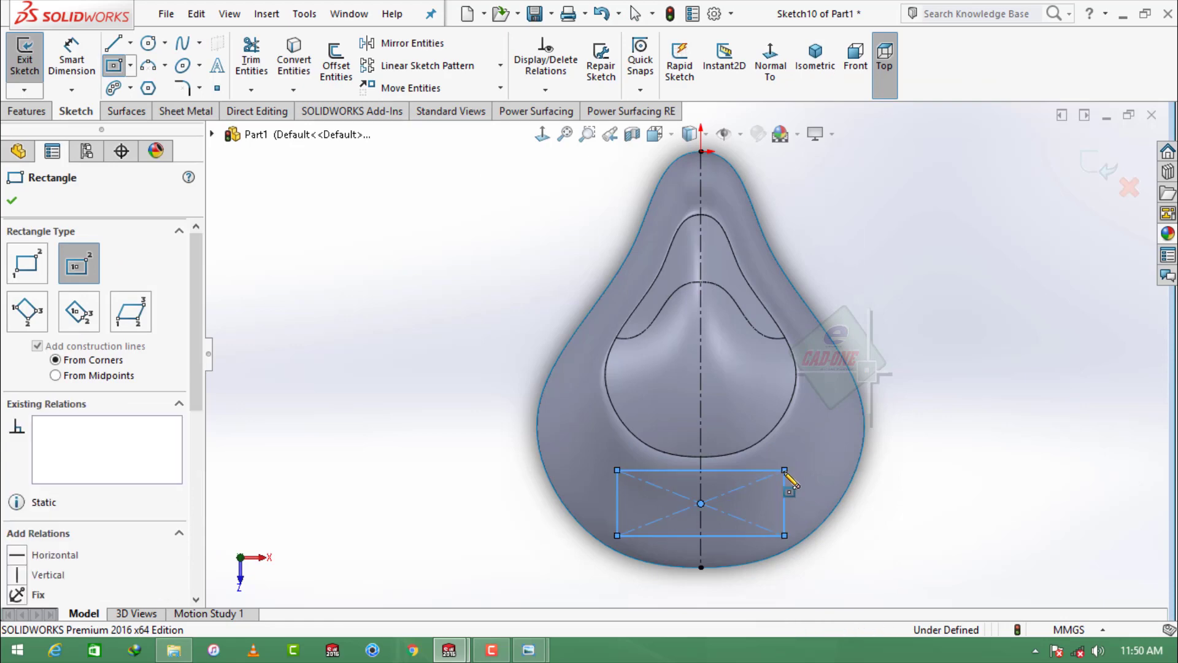
pyautogui.press('Escape')
pyautogui.scroll(-2, 714, 562)
pyautogui.click(131, 91)
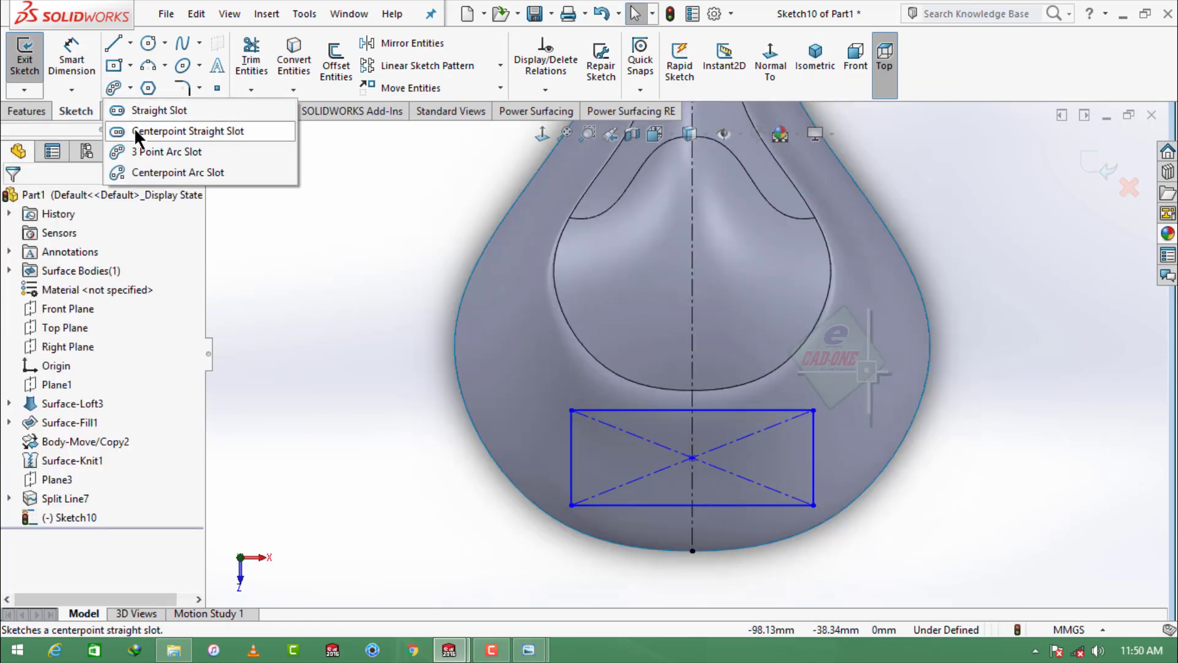
pyautogui.click(154, 129)
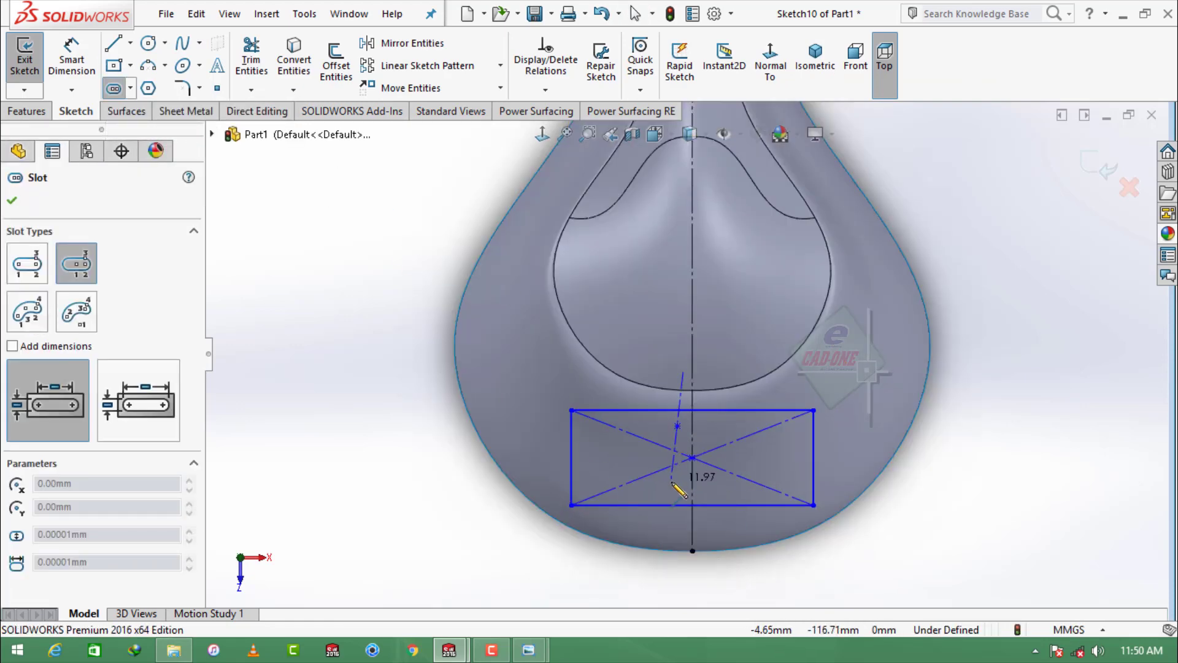
pyautogui.press('Escape')
# Draw a horizontal construction line through the rectangle's center, joining the midpoints of its two short sides
pyautogui.click(130, 43)
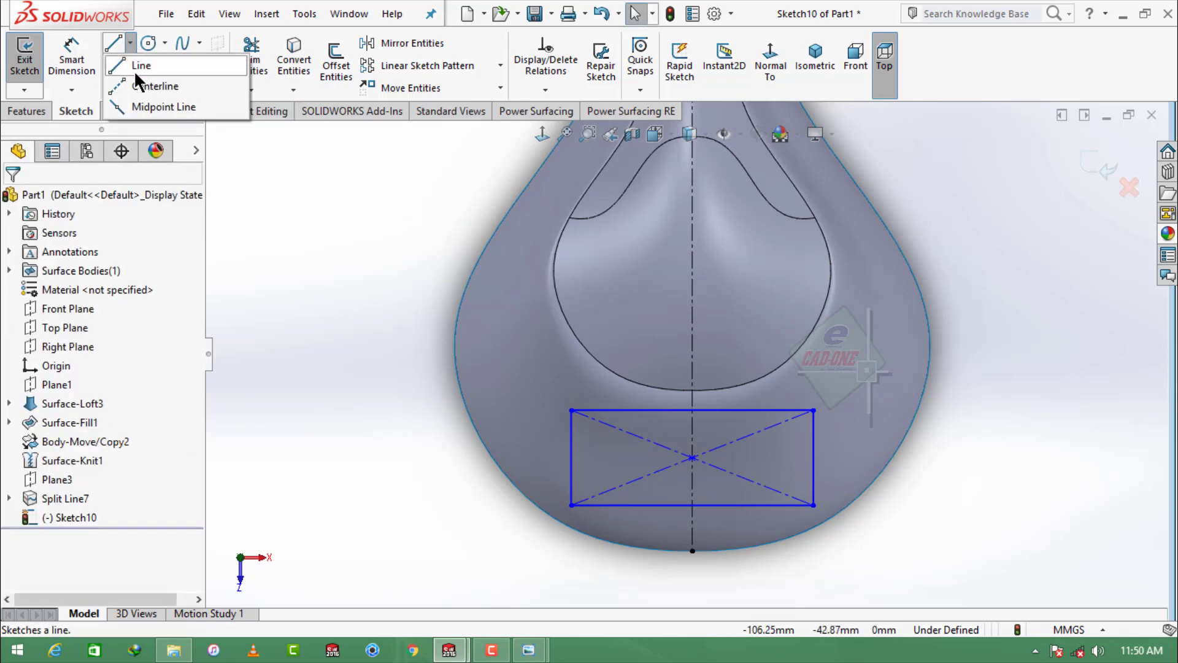
pyautogui.click(137, 86)
pyautogui.click(571, 458)
pyautogui.click(813, 457)
pyautogui.press('Escape')
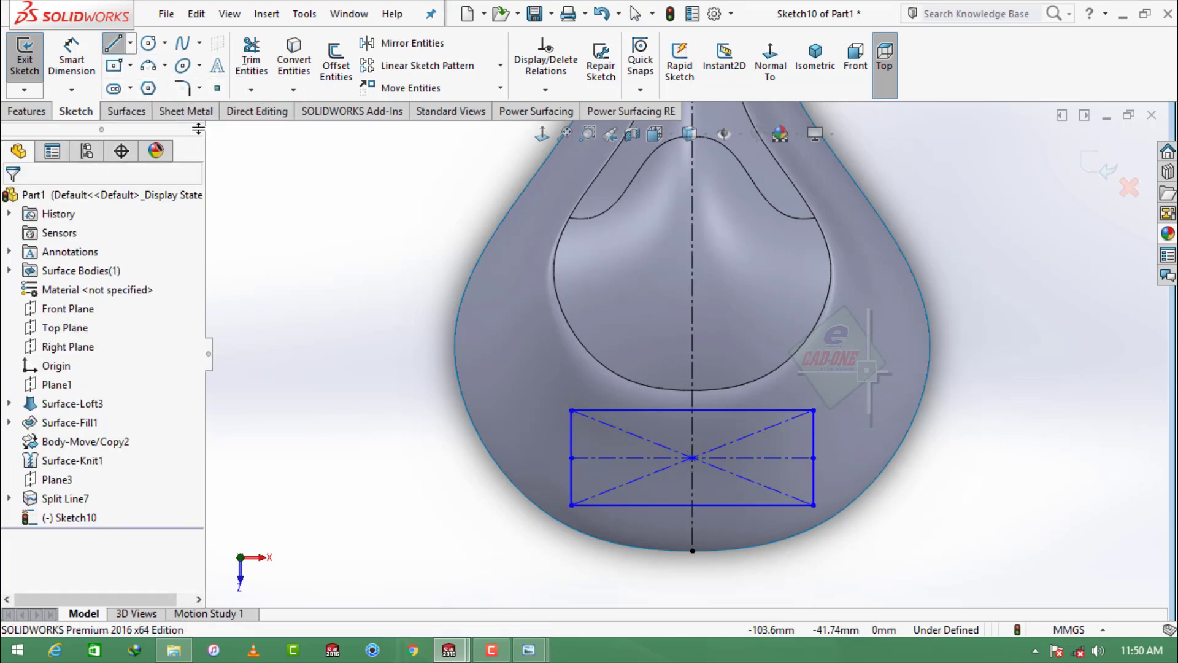
# Draw a vertical centerpoint straight slot at the rectangle's center, about 5.1 mm wide and 13.3 mm between arc centers
pyautogui.click(130, 65)
pyautogui.click(130, 88)
pyautogui.click(157, 127)
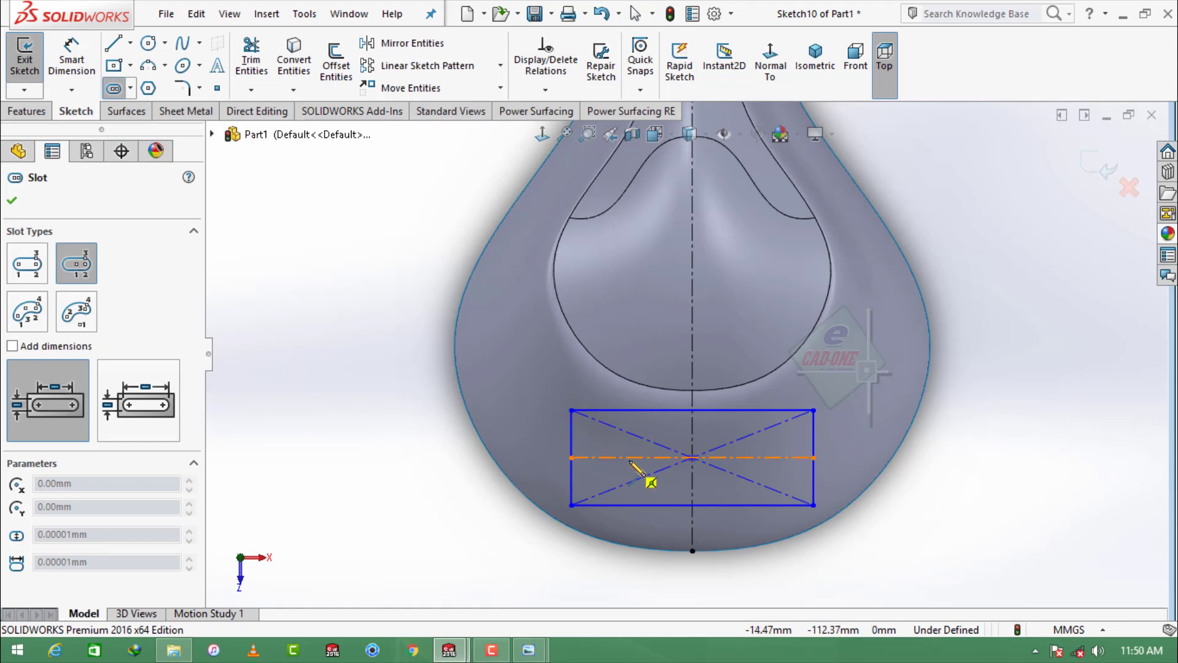
pyautogui.click(693, 457)
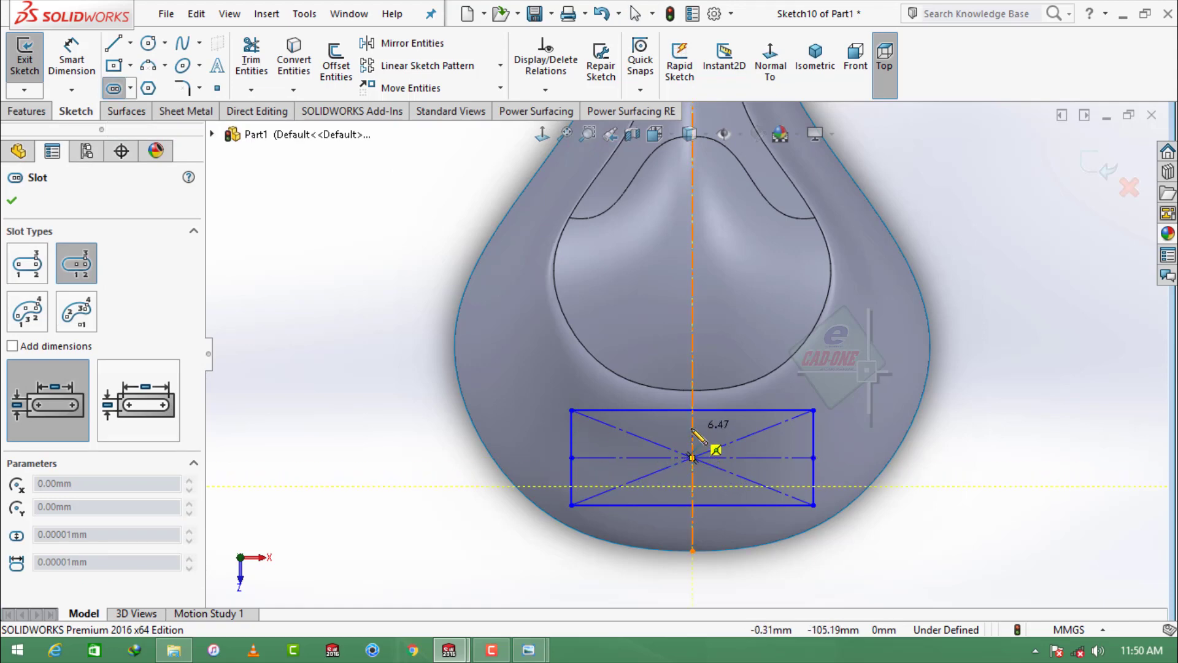
pyautogui.click(692, 427)
pyautogui.click(681, 426)
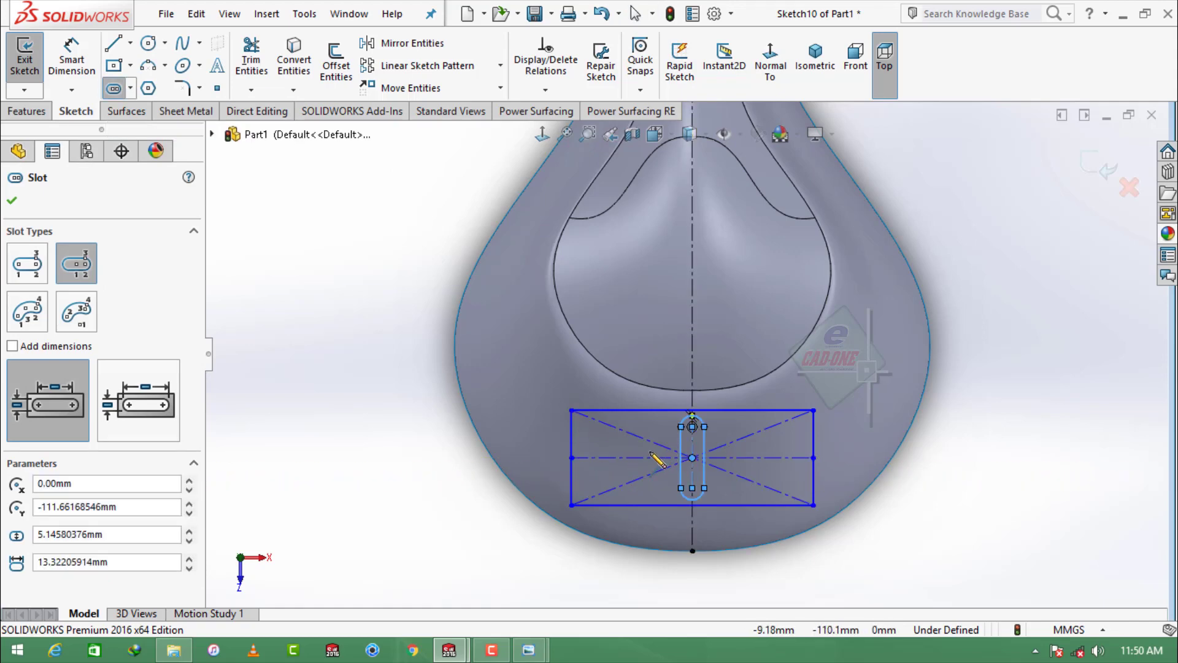
# Draw two narrower vertical slots, about 4.2 mm and 2.7 mm wide, centered on the horizontal construction line left of the central slot
pyautogui.click(655, 458)
pyautogui.click(655, 427)
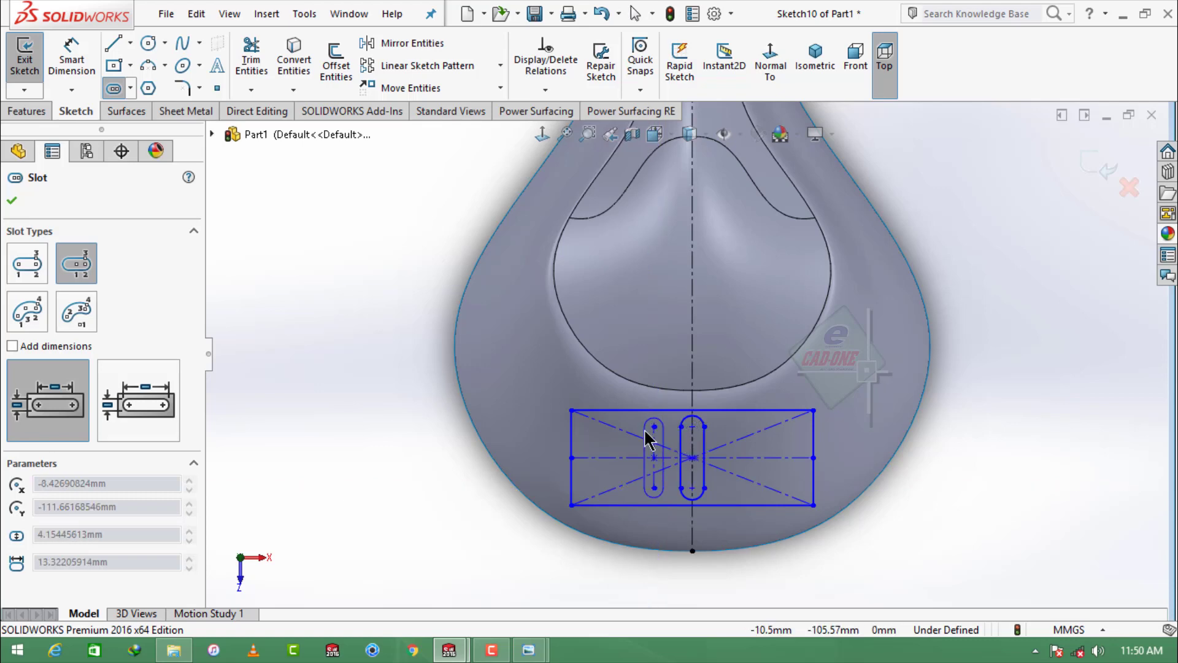
pyautogui.click(644, 457)
pyautogui.scroll(-5, 621, 432)
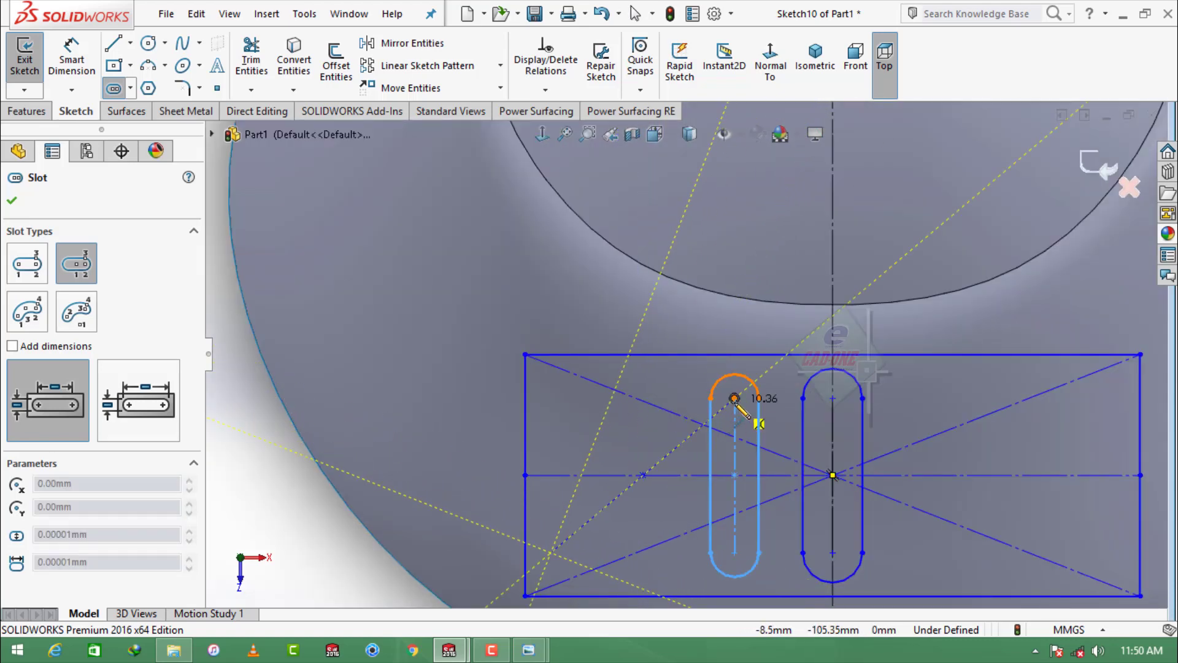
pyautogui.click(644, 402)
pyautogui.click(630, 405)
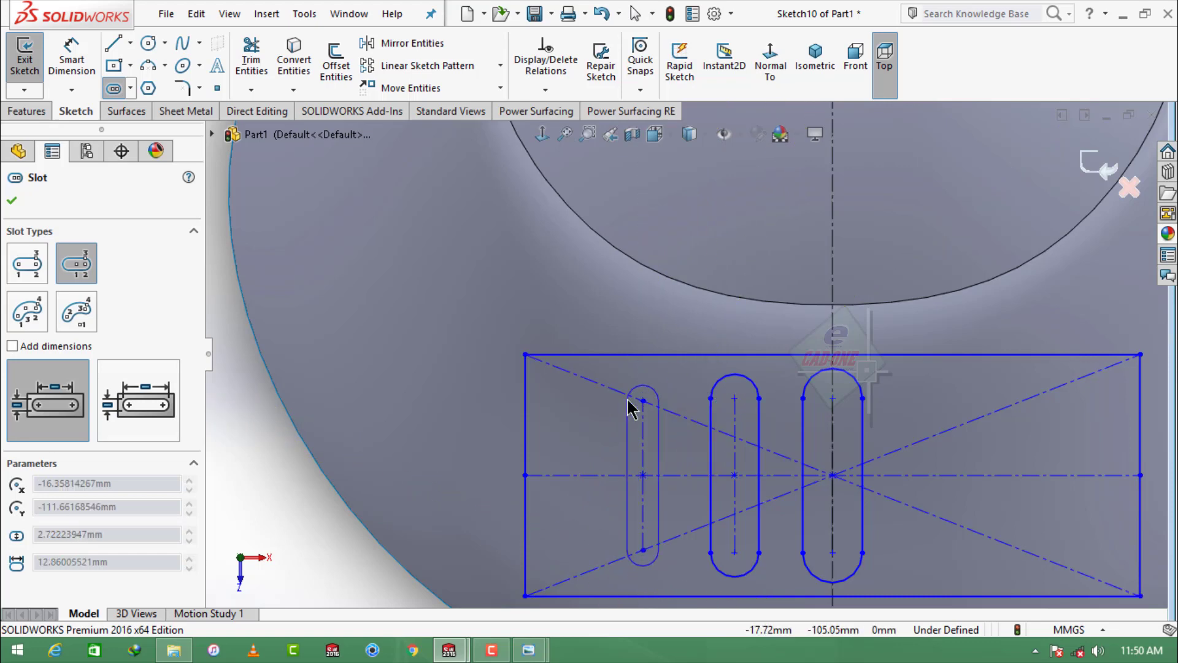
# Draw the narrowest vertical slot on the horizontal construction line near the rectangle's left edge, about 12.9 mm between arc centers
pyautogui.click(574, 475)
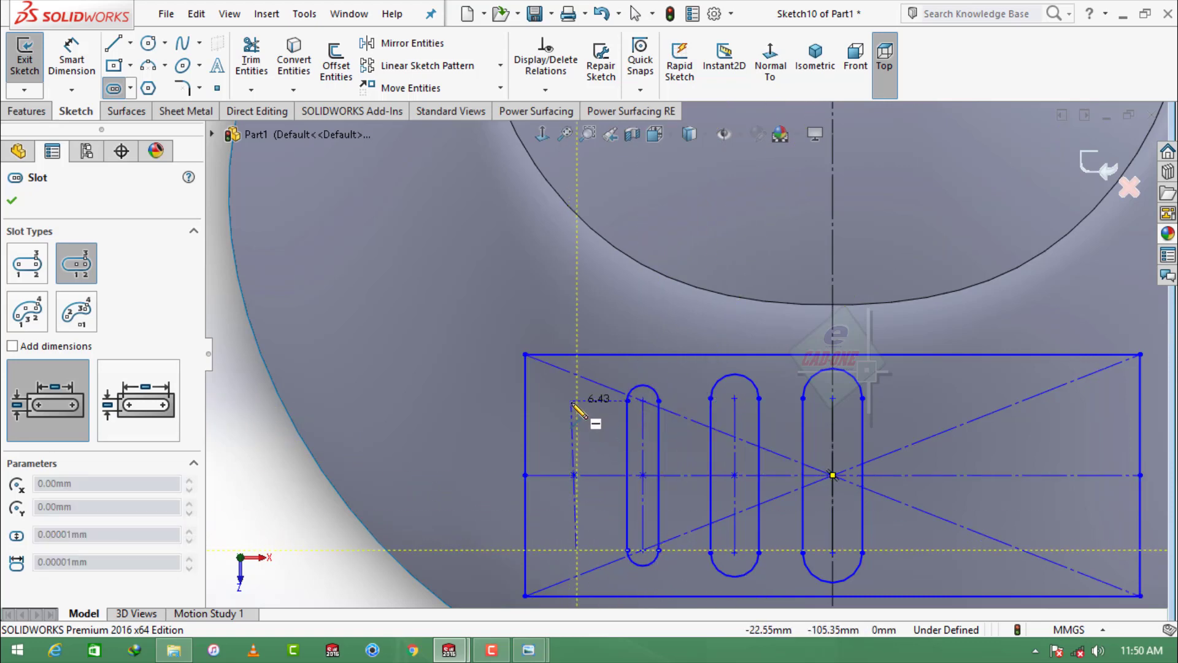
pyautogui.click(574, 403)
pyautogui.click(560, 406)
pyautogui.press('Escape')
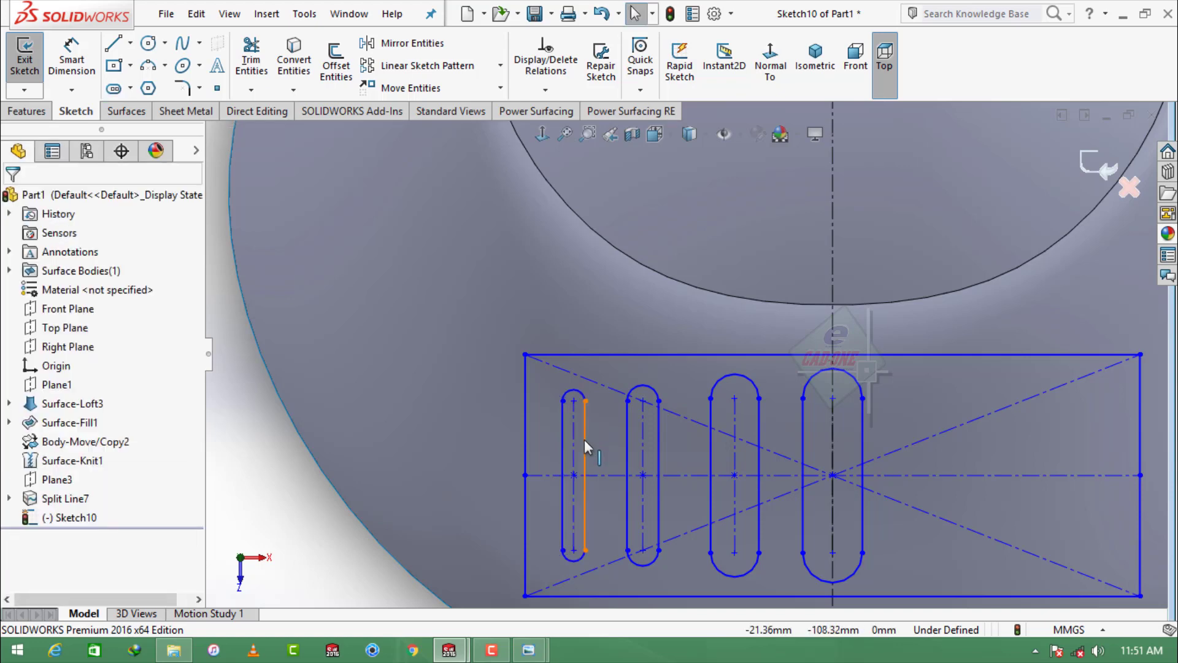
pyautogui.click(584, 439)
pyautogui.scroll(5, 753, 448)
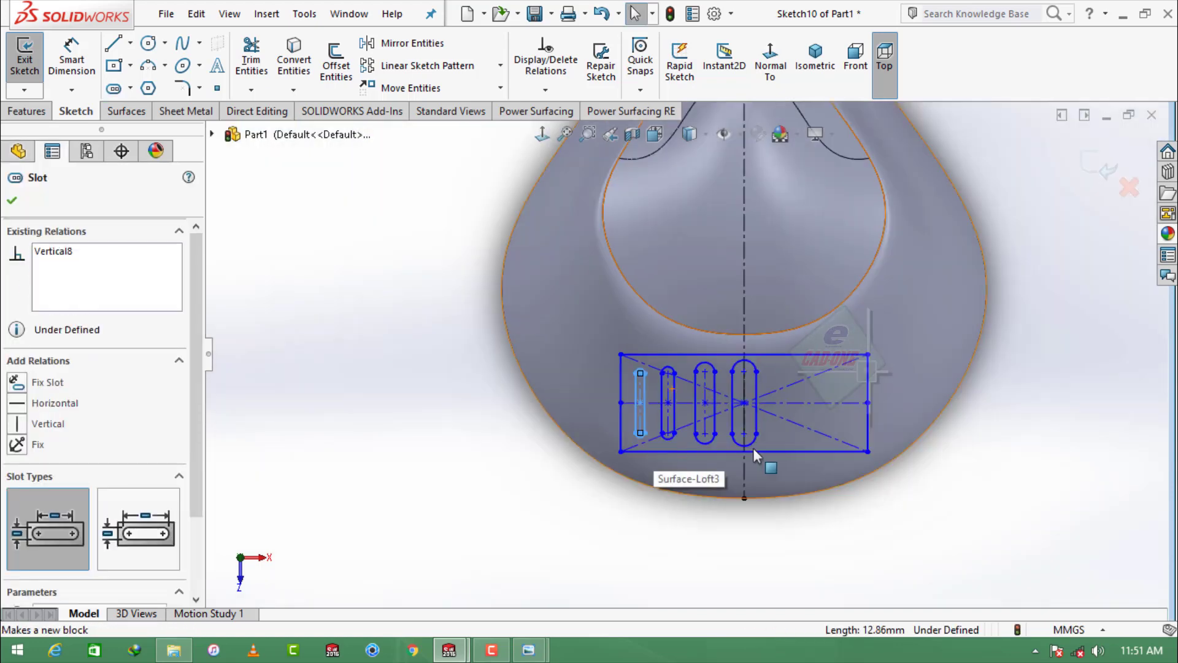
pyautogui.scroll(-3, 774, 397)
pyautogui.press('Escape')
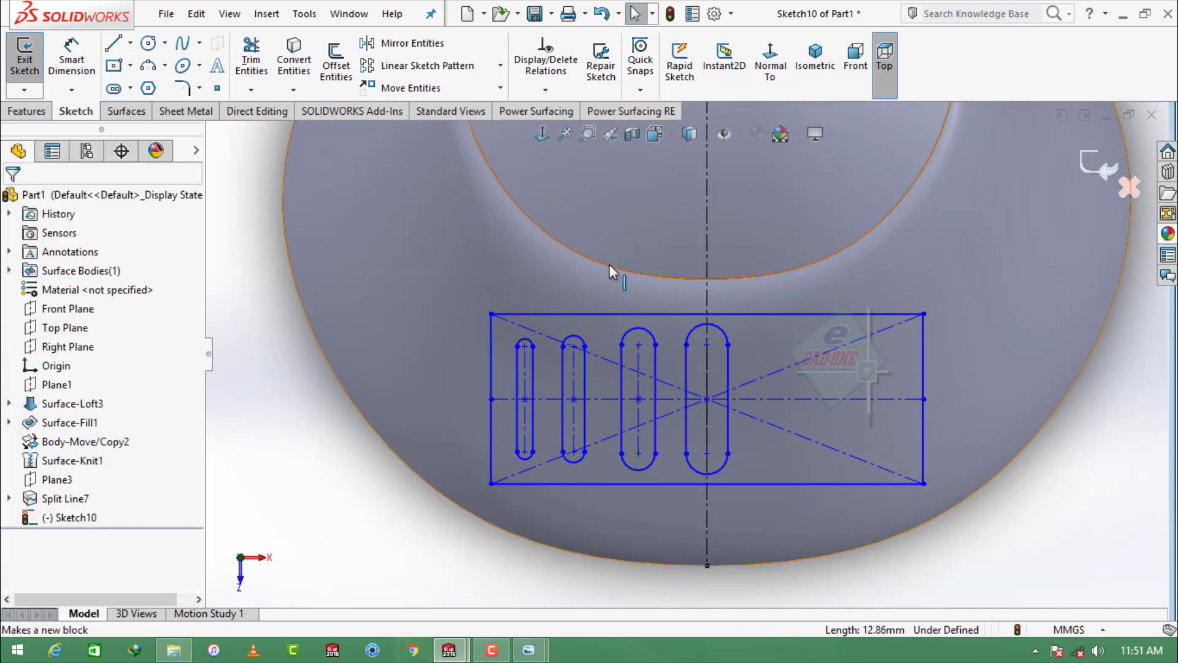
# Dimension the gap between the central slot and the adjacent slot on its left as 3.5 mm
pyautogui.click(71, 56)
pyautogui.click(684, 372)
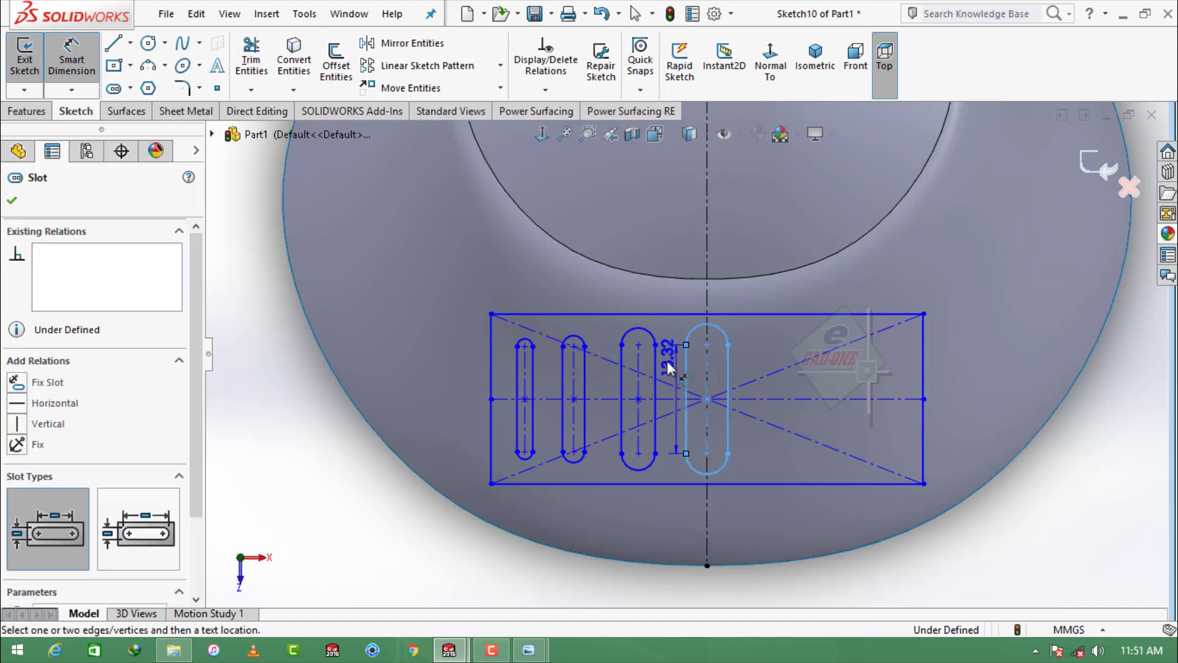
pyautogui.click(658, 375)
pyautogui.click(671, 559)
pyautogui.write('3.5')
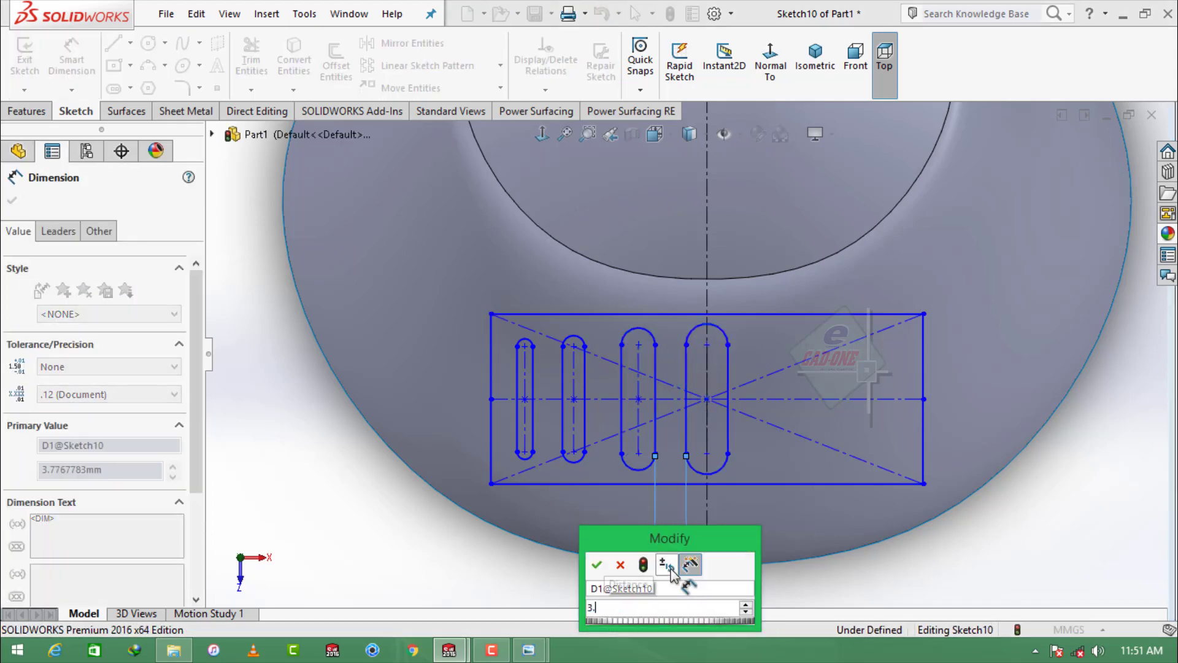
pyautogui.press('Return')
# Dimension the gap between the two slots nearest the central slot on its left, and undo its change to 3.5 mm
pyautogui.click(584, 424)
pyautogui.click(622, 423)
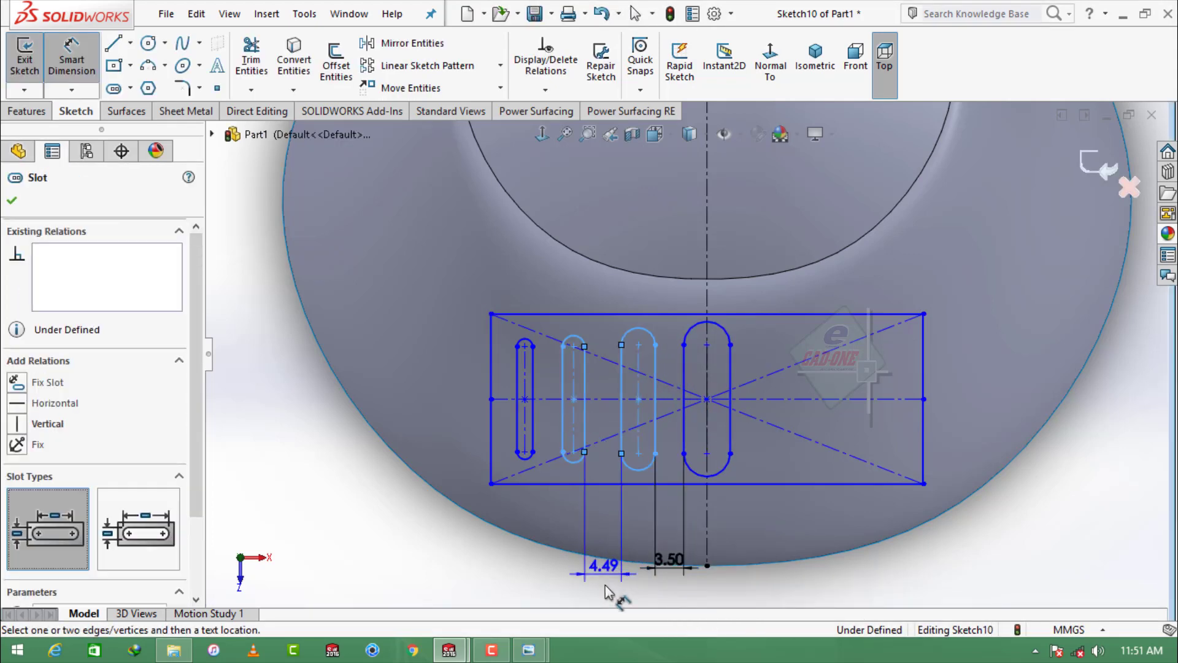
pyautogui.click(606, 587)
pyautogui.press('Return')
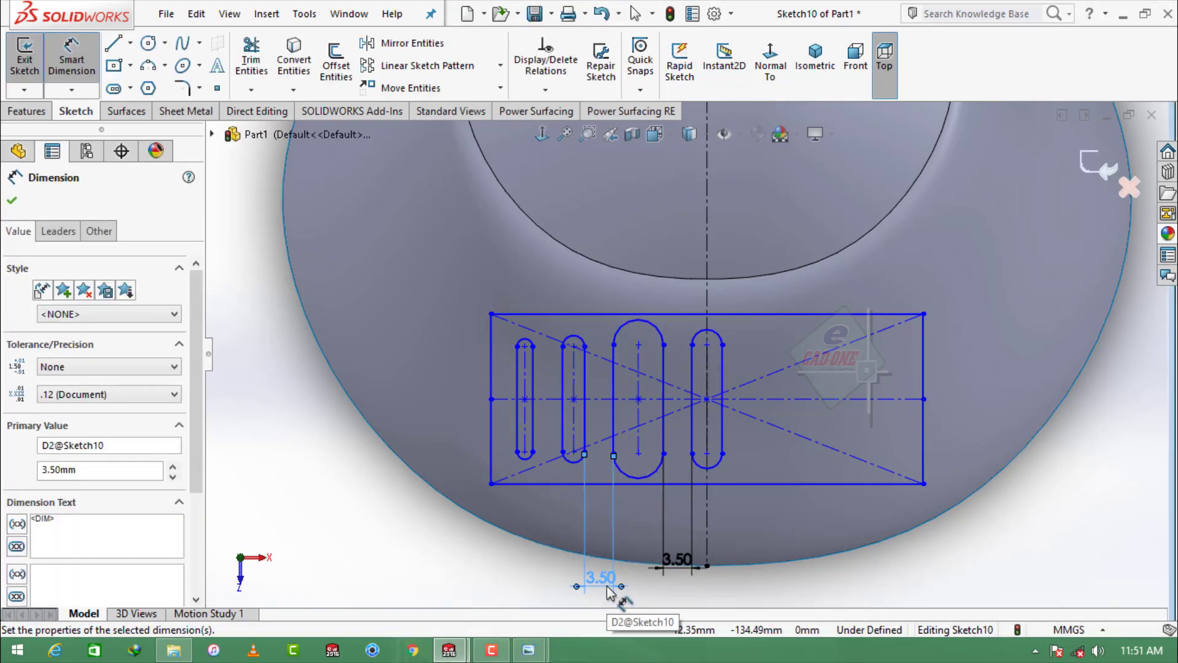
pyautogui.press('Escape')
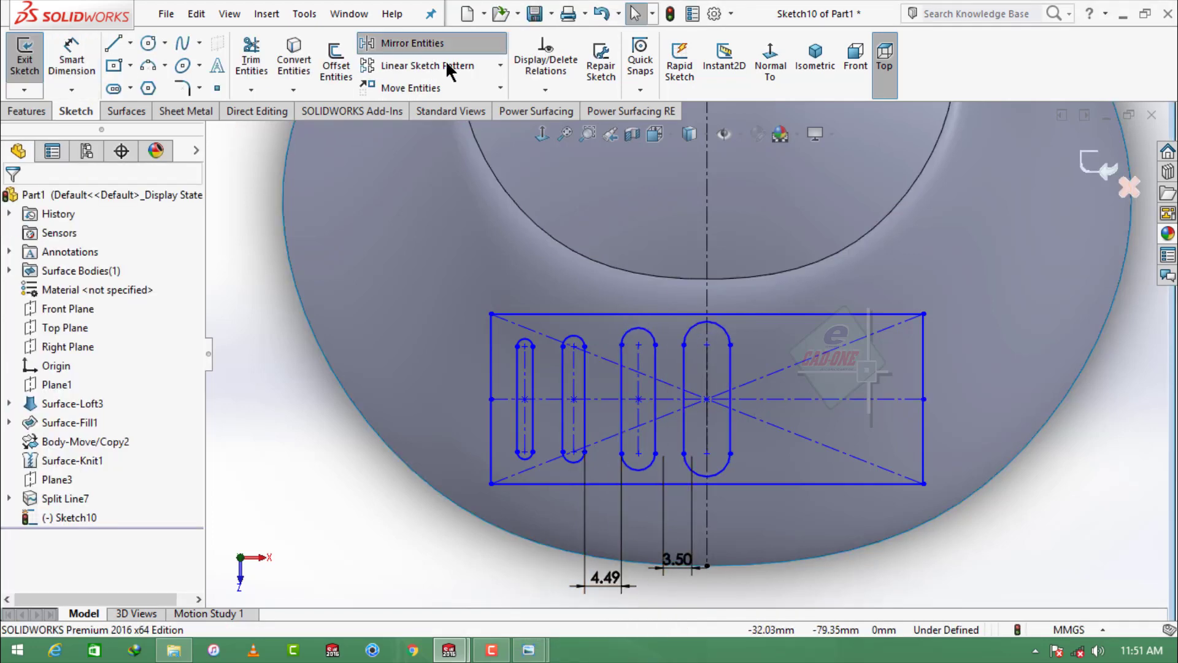
# Mirror the three left slots, together with the rectangle's construction lines, about the vertical construction line
pyautogui.click(408, 43)
pyautogui.moveTo(513, 466); pyautogui.dragTo(514, 465)
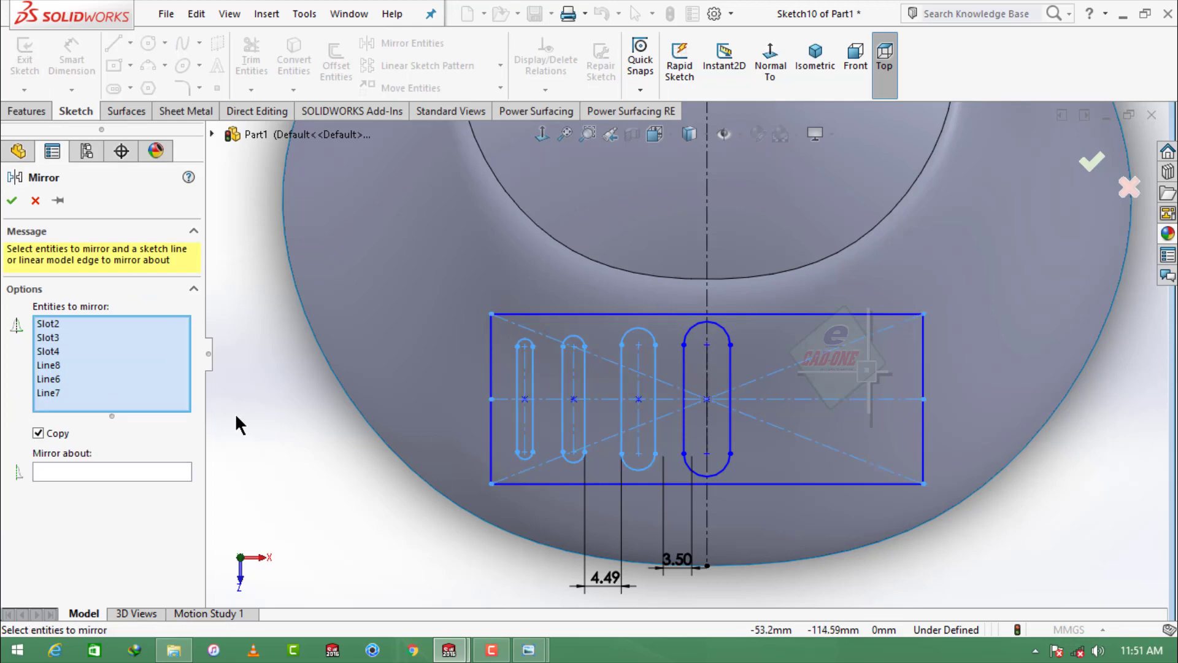
pyautogui.click(170, 476)
pyautogui.click(708, 233)
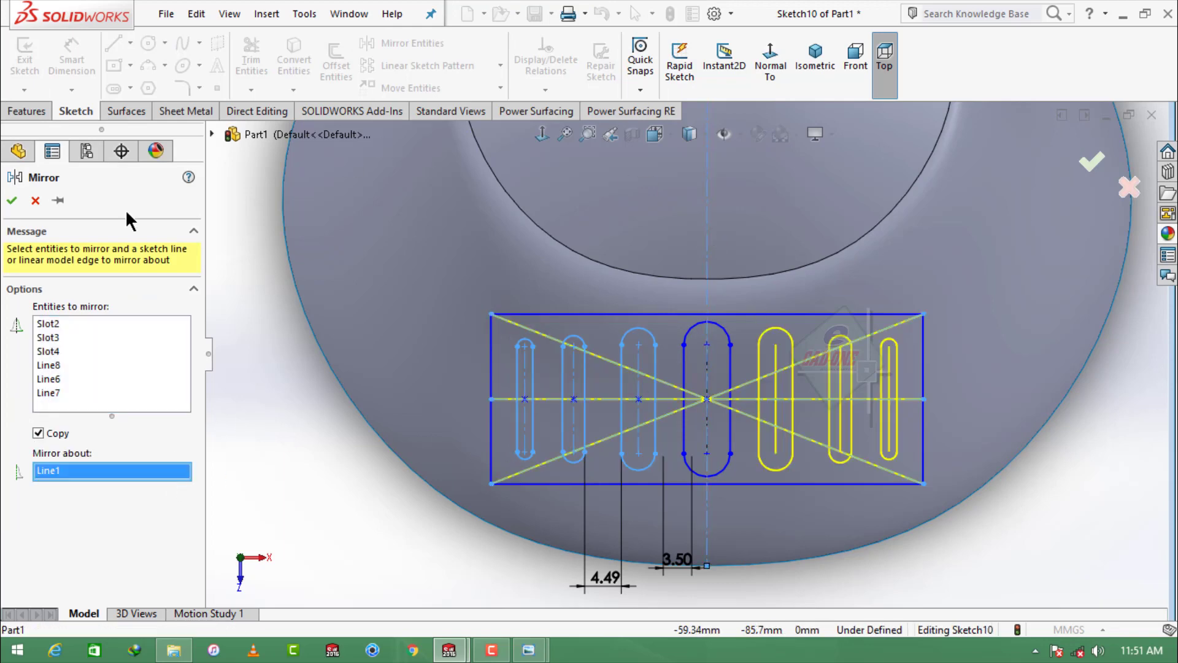
pyautogui.click(12, 200)
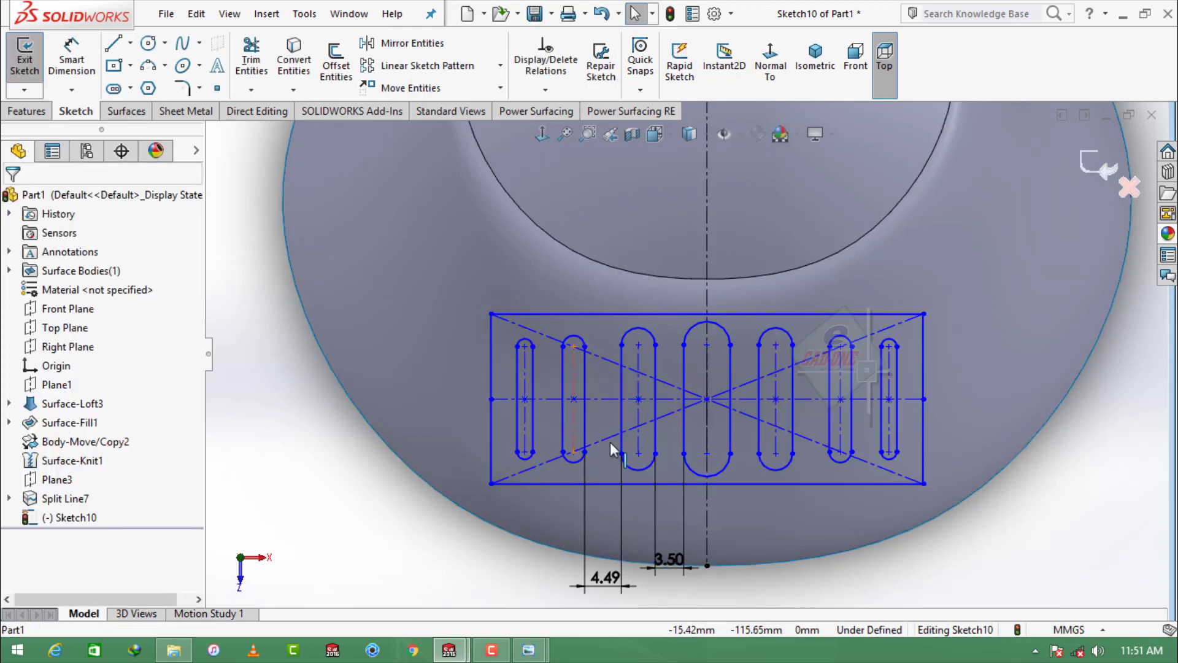
# Fillet the rectangle's four corners with a 5 mm radius, accepting the loss of its midpoint or equal-length relations
pyautogui.click(184, 89)
pyautogui.click(501, 310)
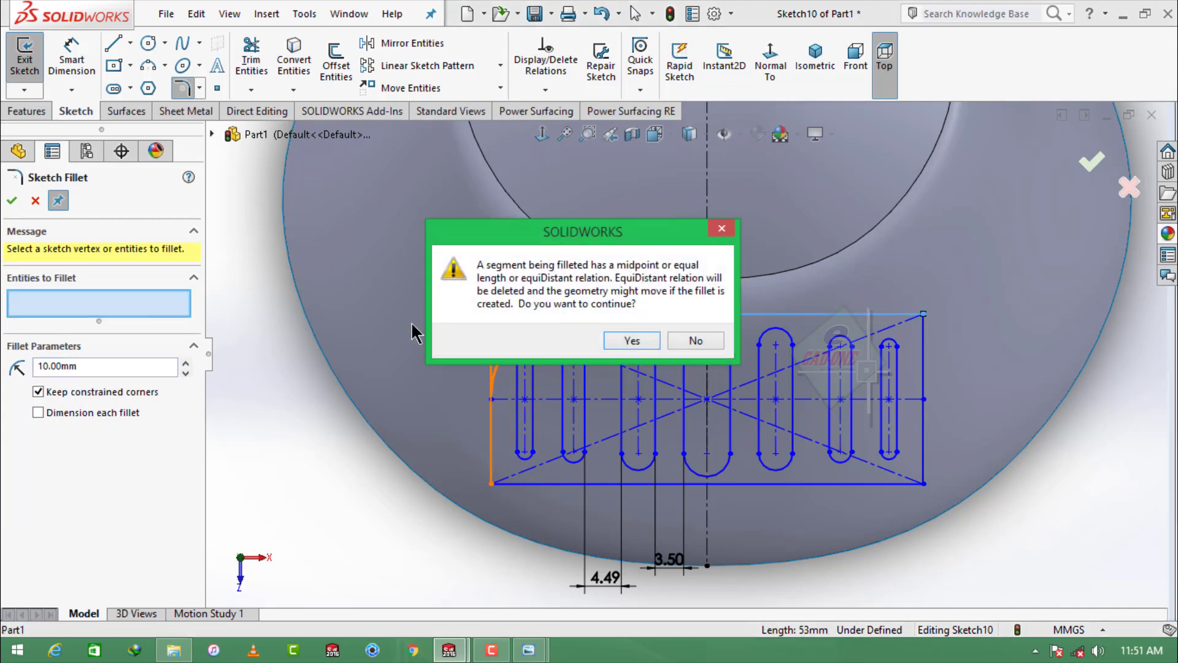
pyautogui.click(632, 339)
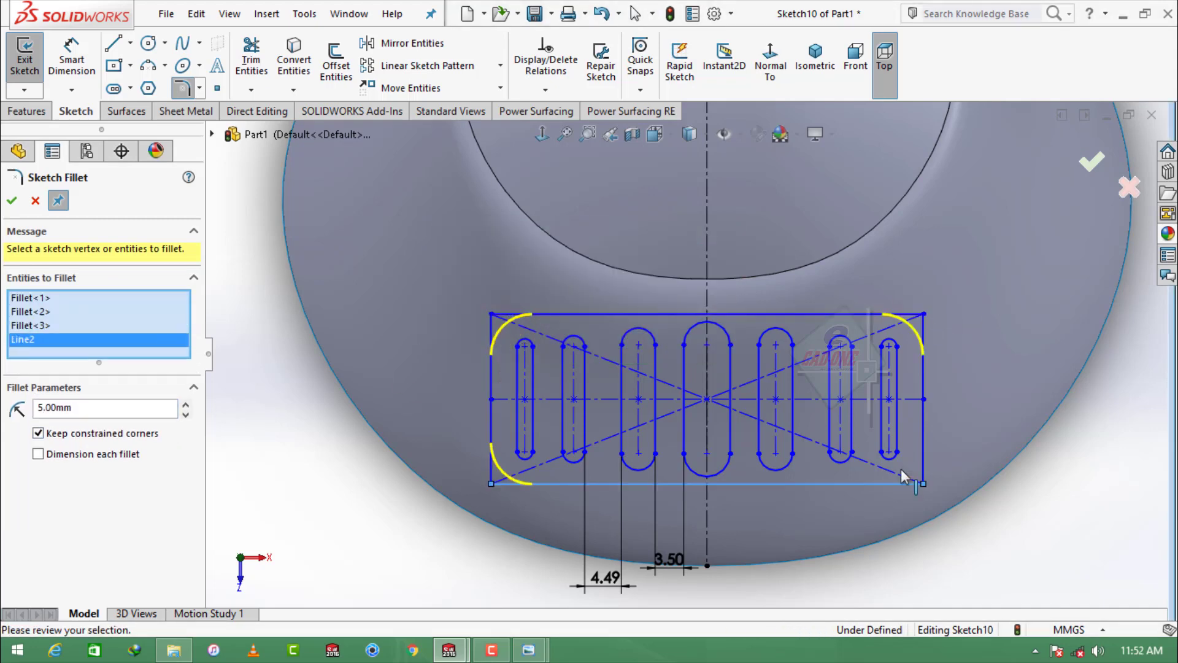
pyautogui.click(925, 436)
pyautogui.click(627, 339)
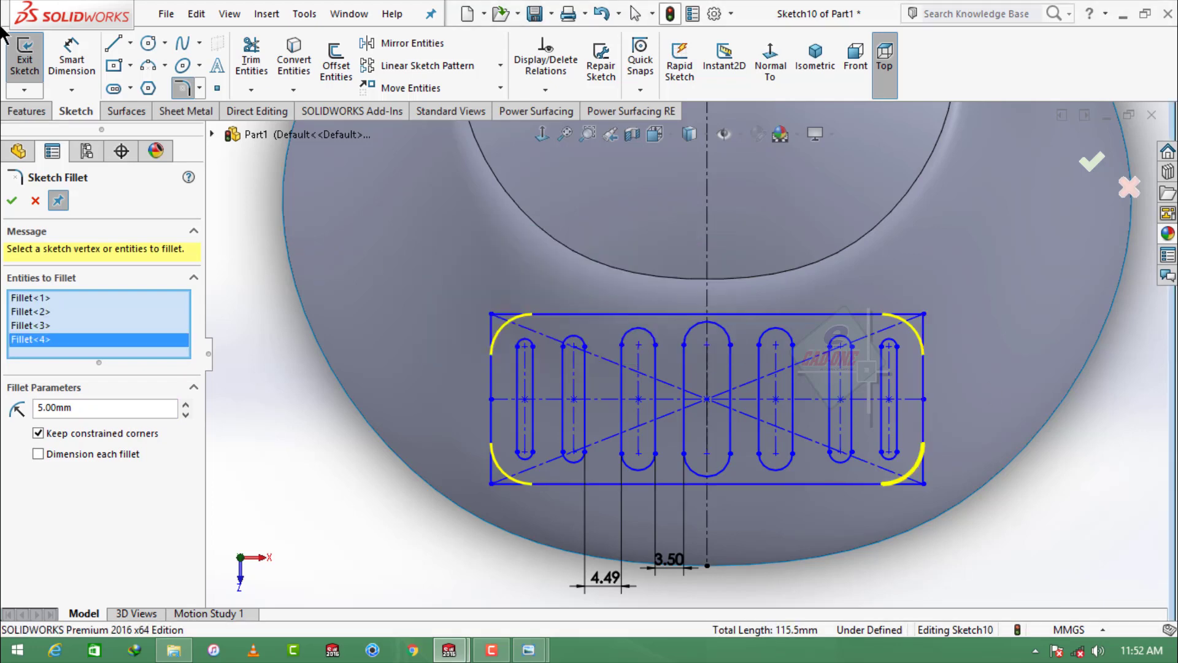
pyautogui.click(12, 207)
pyautogui.press('Escape')
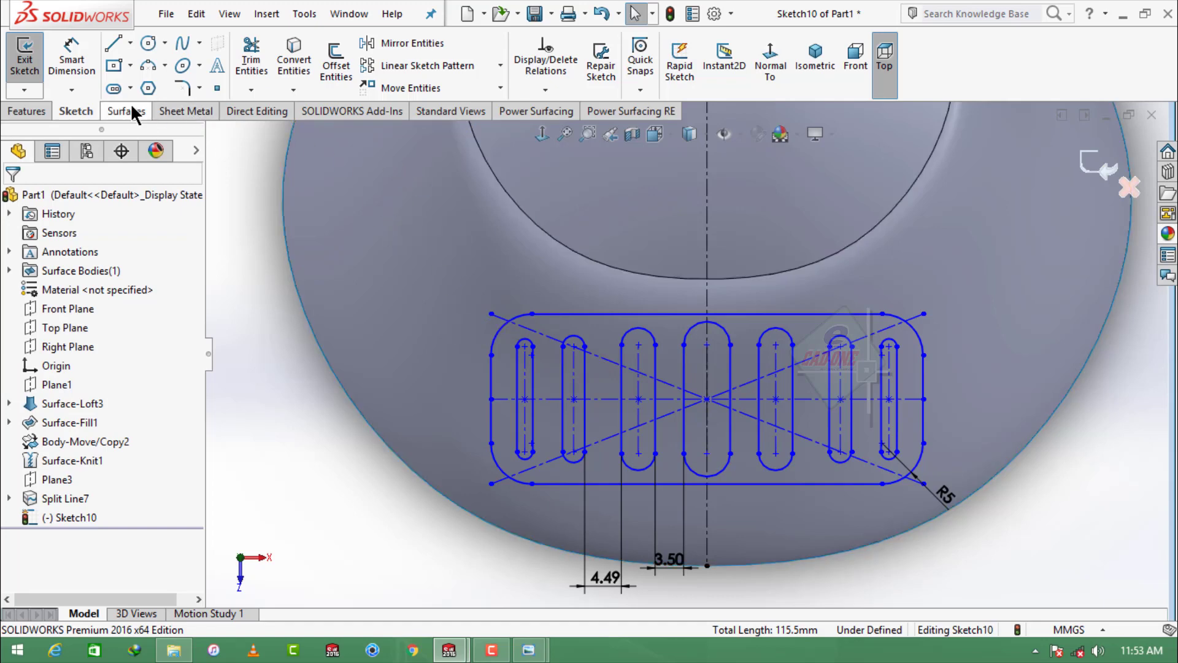
# Split the lofted body face by projecting the current slot-and-rectangle sketch onto it with a Split Line
pyautogui.click(27, 111)
pyautogui.click(743, 86)
pyautogui.click(743, 110)
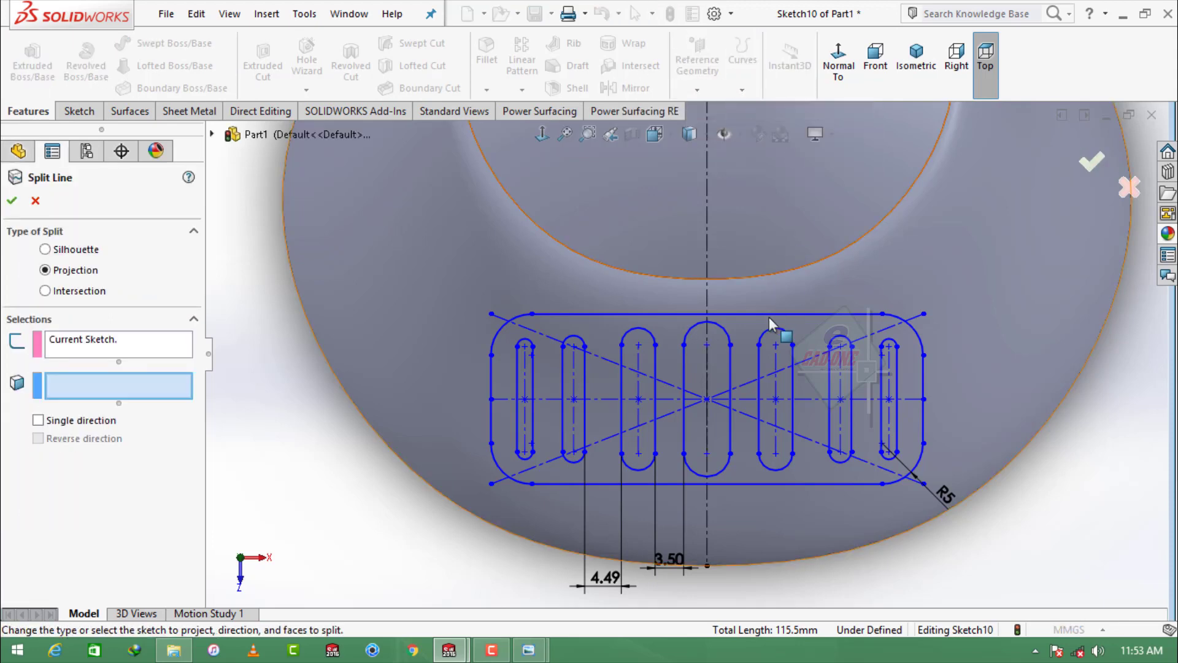
pyautogui.click(980, 366)
pyautogui.click(13, 201)
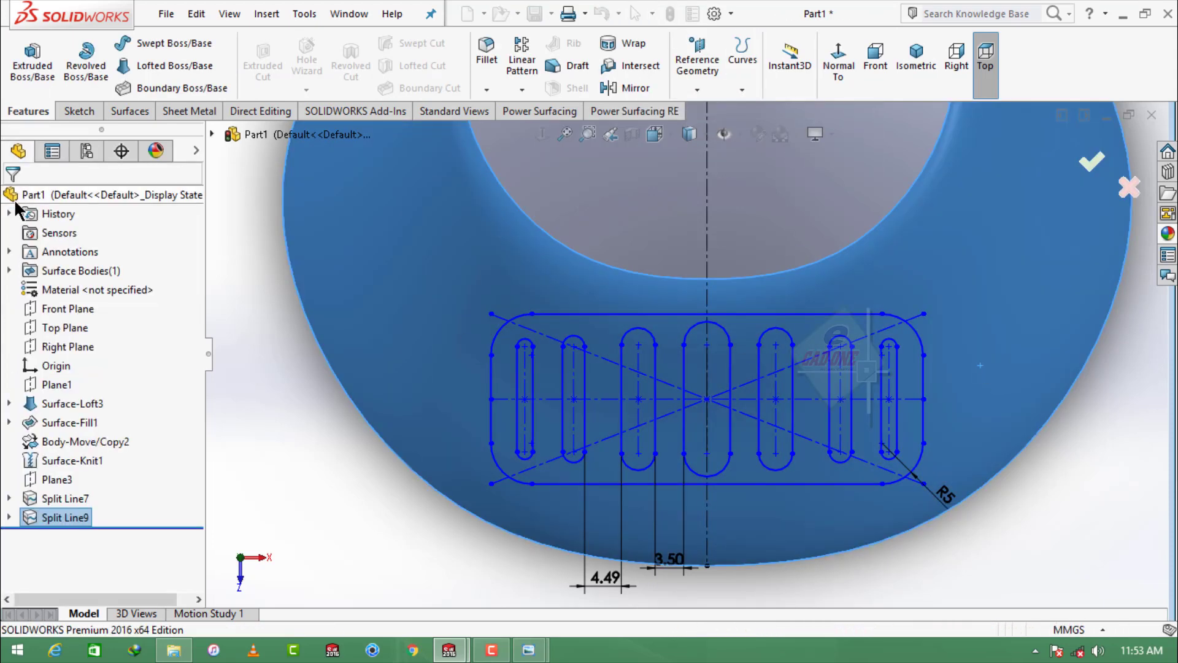
# Delete the seven slot-shaped faces inside the rounded rectangle on the body's rear, using the plain Delete option
pyautogui.scroll(3, 802, 311)
pyautogui.moveTo(802, 277); pyautogui.dragTo(835, 277, button='middle')
pyautogui.scroll(-5, 755, 346)
pyautogui.moveTo(748, 351); pyautogui.dragTo(614, 258, button='middle')
pyautogui.scroll(3, 863, 313)
pyautogui.scroll(-3, 765, 336)
pyautogui.click(129, 111)
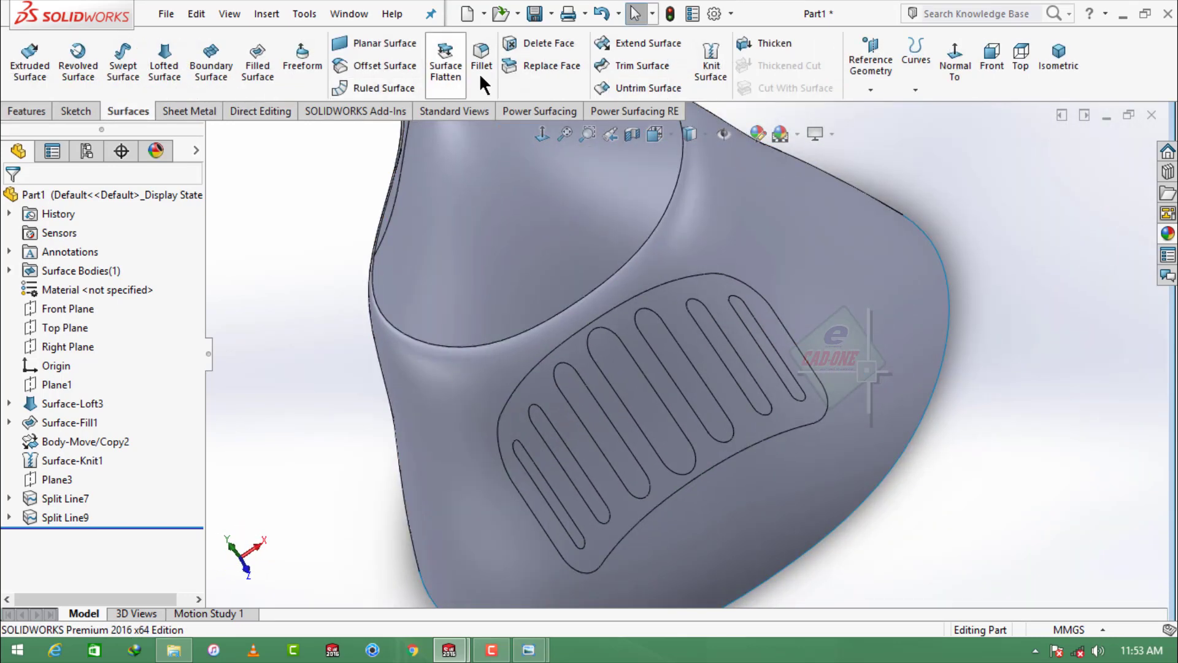
pyautogui.click(549, 43)
pyautogui.click(730, 361)
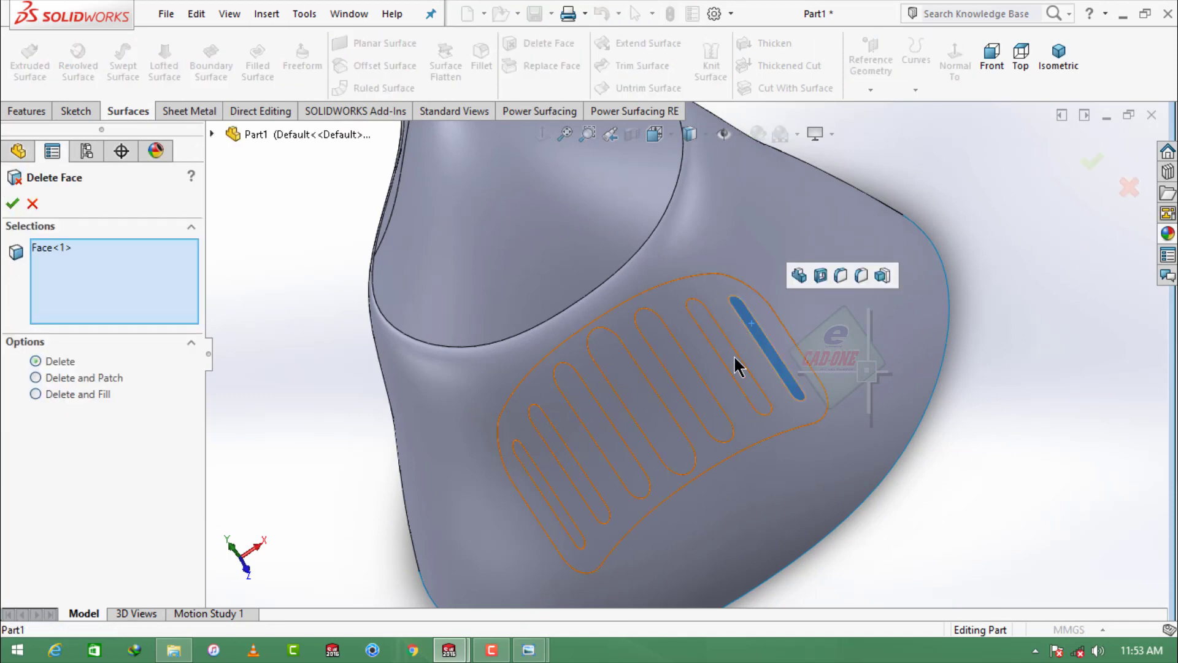
pyautogui.click(752, 323)
pyautogui.click(691, 381)
pyautogui.click(657, 412)
pyautogui.click(620, 448)
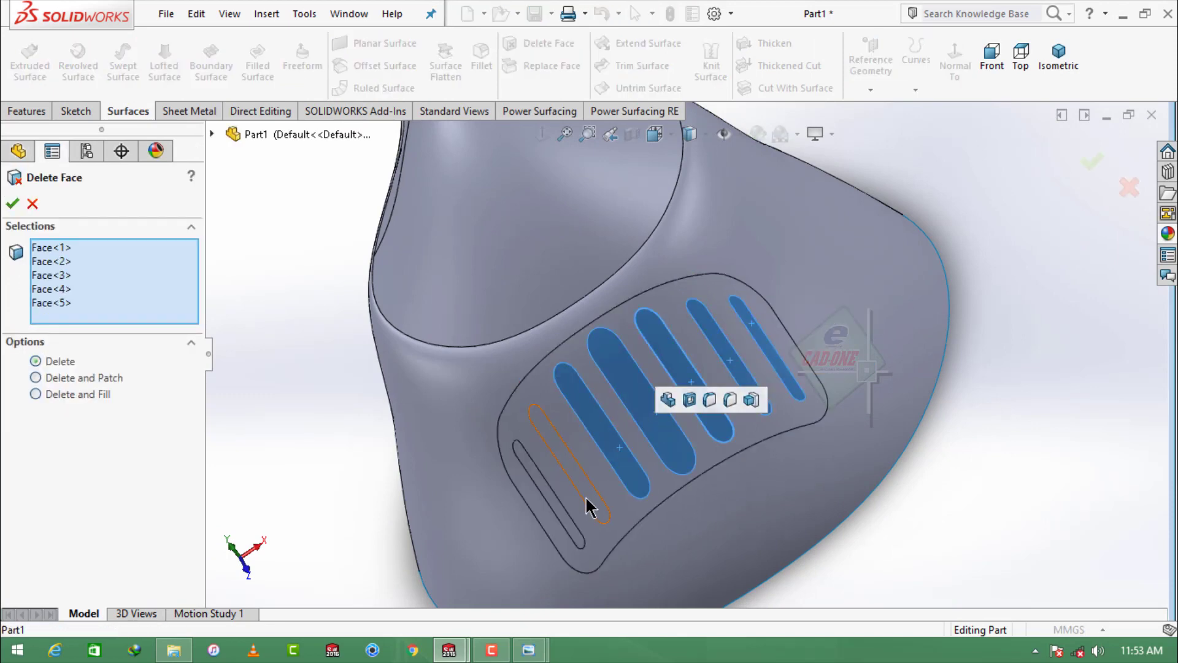
pyautogui.click(588, 497)
pyautogui.click(575, 523)
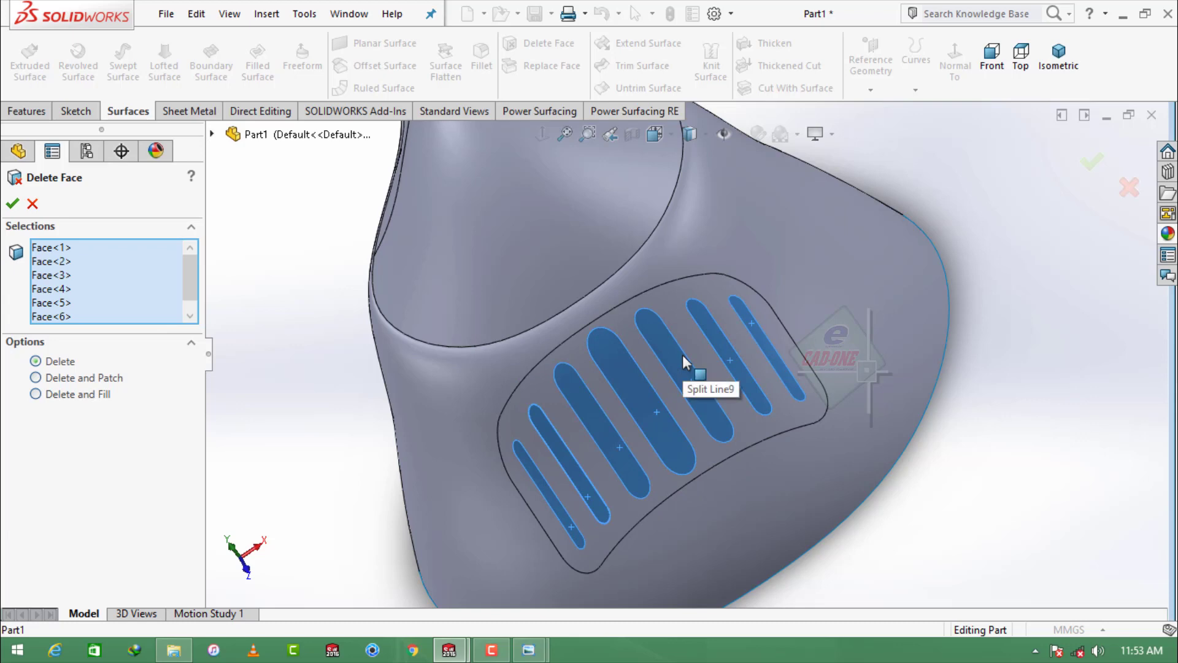
pyautogui.click(13, 204)
pyautogui.scroll(3, 558, 395)
pyautogui.moveTo(557, 395); pyautogui.dragTo(529, 399, button='middle')
pyautogui.scroll(-4, 537, 273)
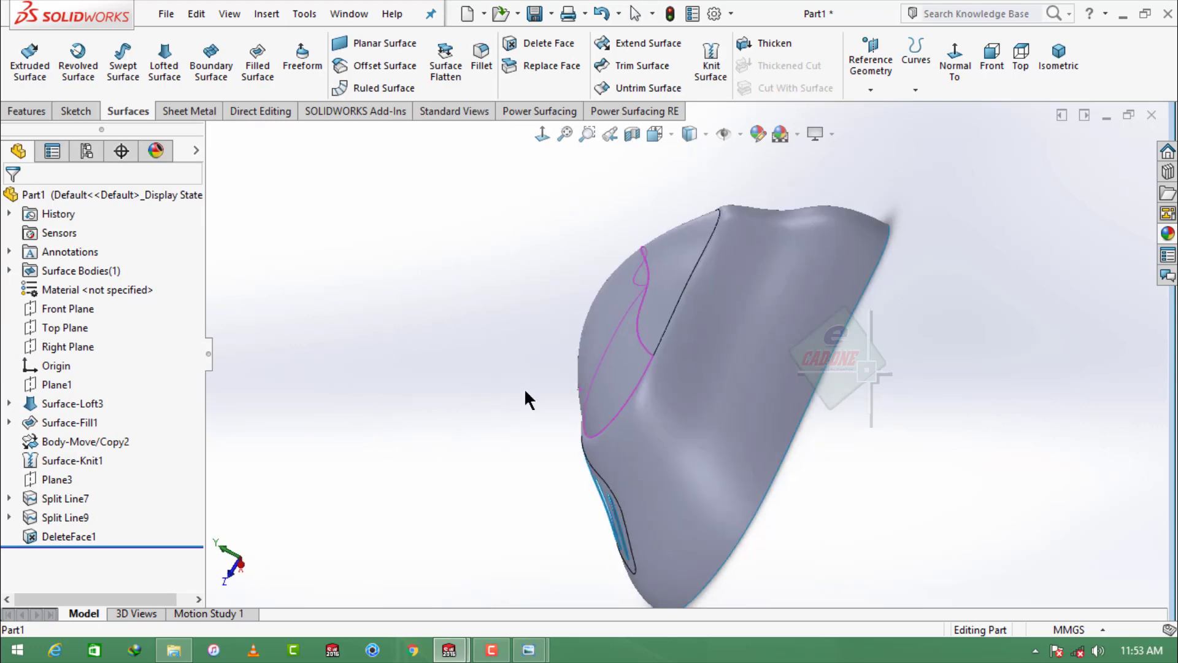
pyautogui.click(78, 330)
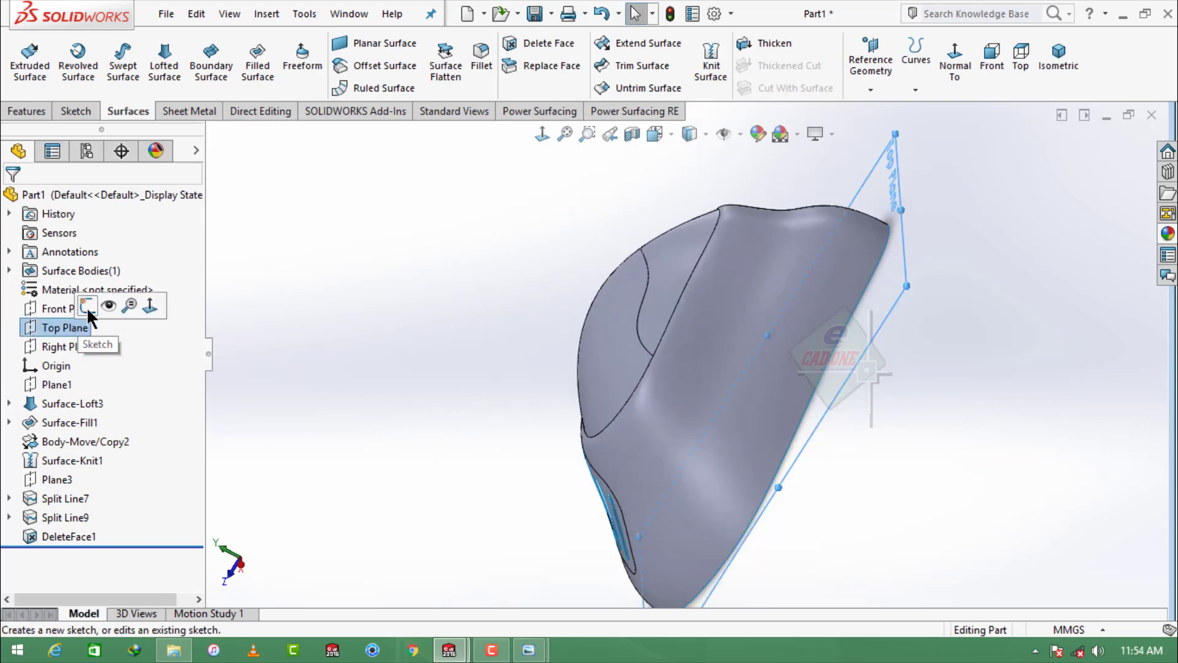
pyautogui.click(87, 306)
pyautogui.click(1143, 147)
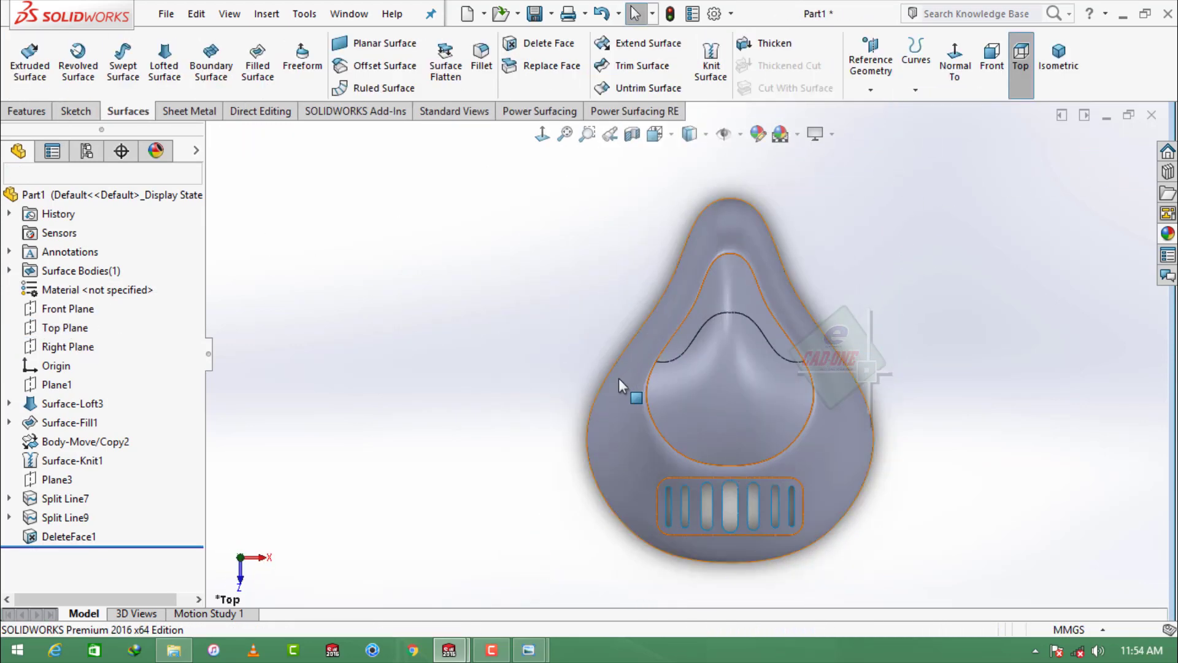
# On the Right Plane, sketch a horizontal construction line about 138 mm long across the body, a little above its base
pyautogui.click(74, 347)
pyautogui.click(113, 324)
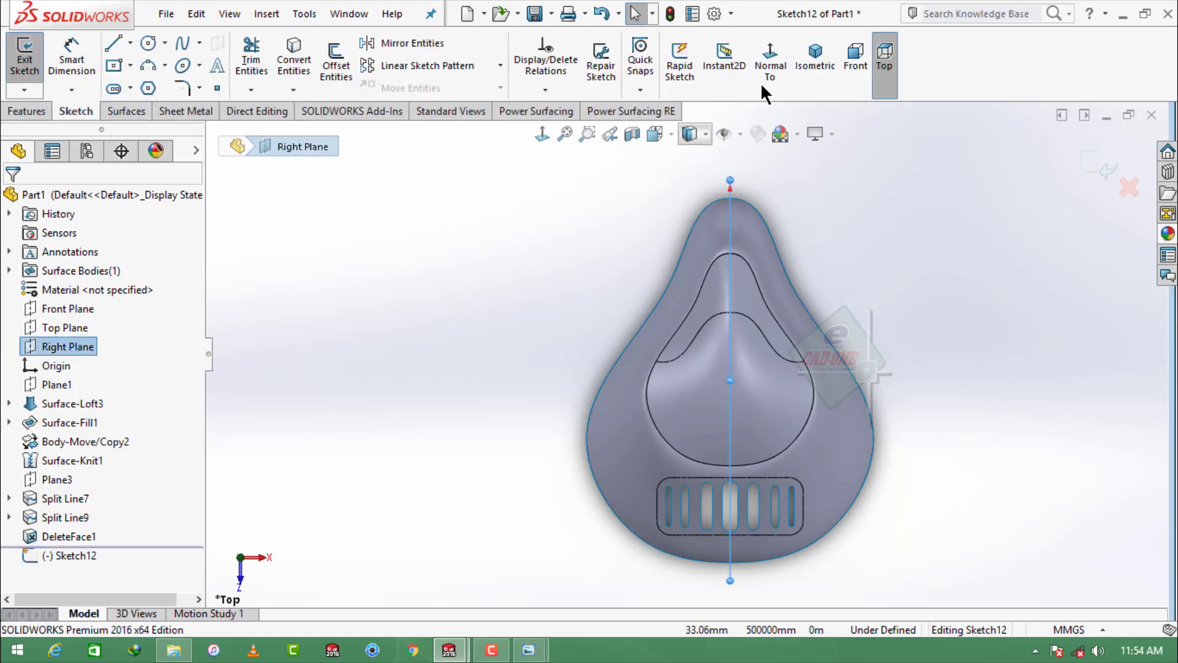
pyautogui.click(762, 86)
pyautogui.click(130, 43)
pyautogui.click(157, 85)
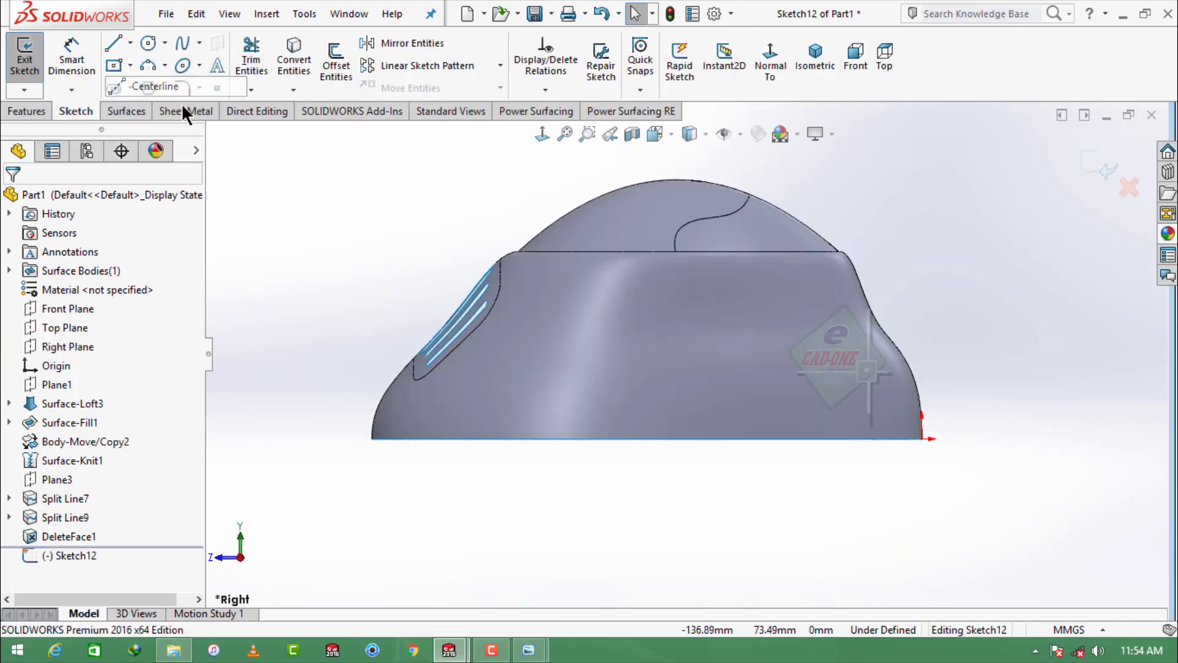
pyautogui.click(920, 396)
pyautogui.click(343, 390)
pyautogui.press('Escape')
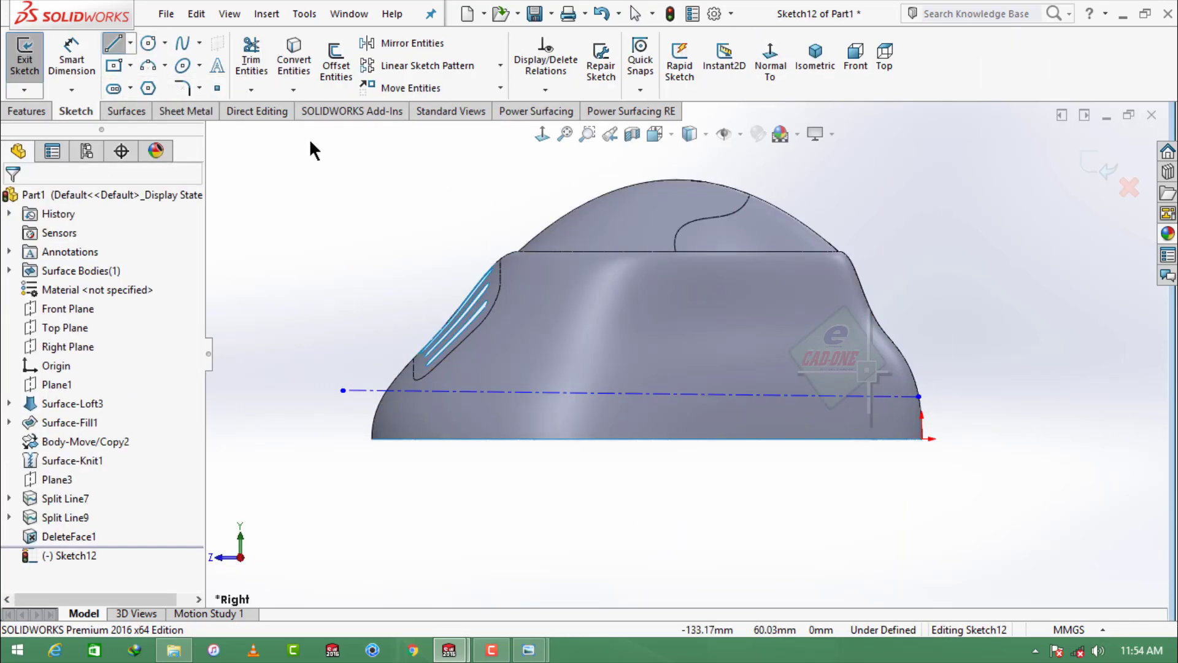
pyautogui.click(377, 393)
pyautogui.click(421, 326)
pyautogui.click(223, 165)
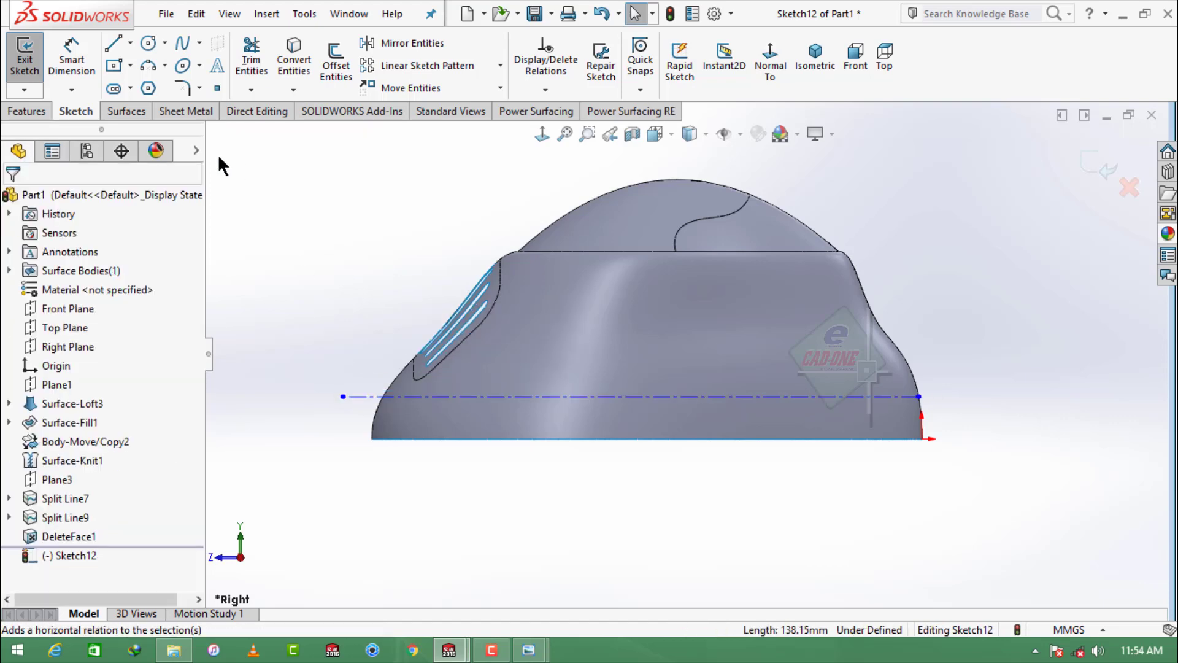
pyautogui.click(130, 88)
pyautogui.click(154, 130)
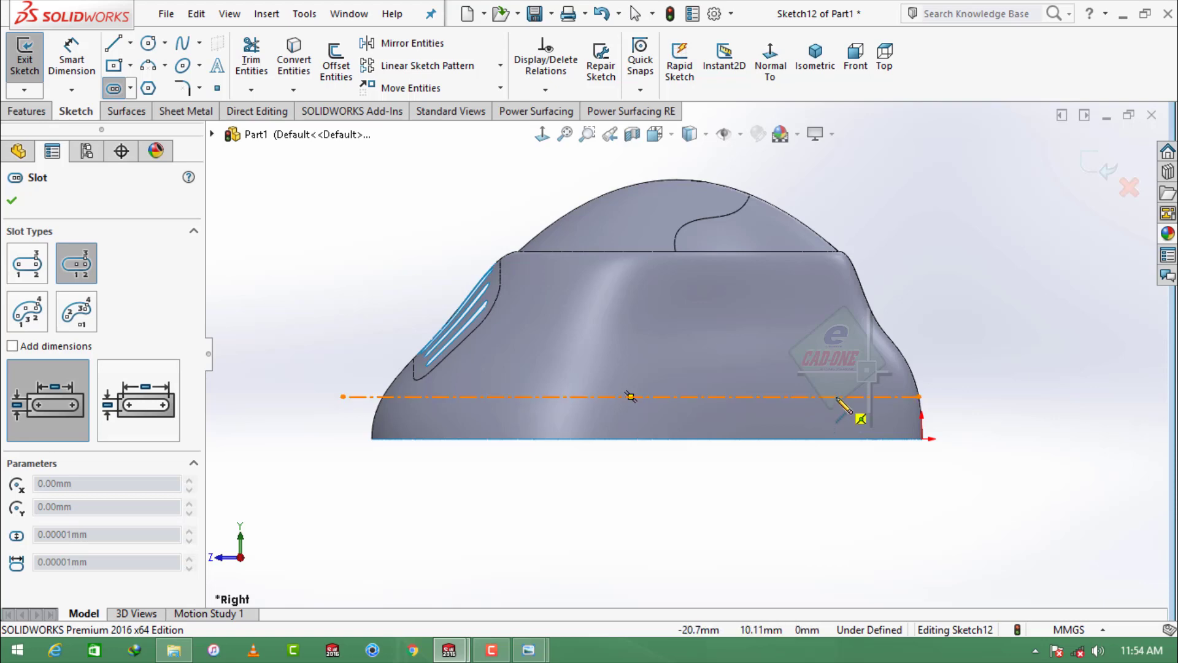
pyautogui.press('Escape')
# Set the construction line's height above the body's base to 6 mm
pyautogui.click(82, 57)
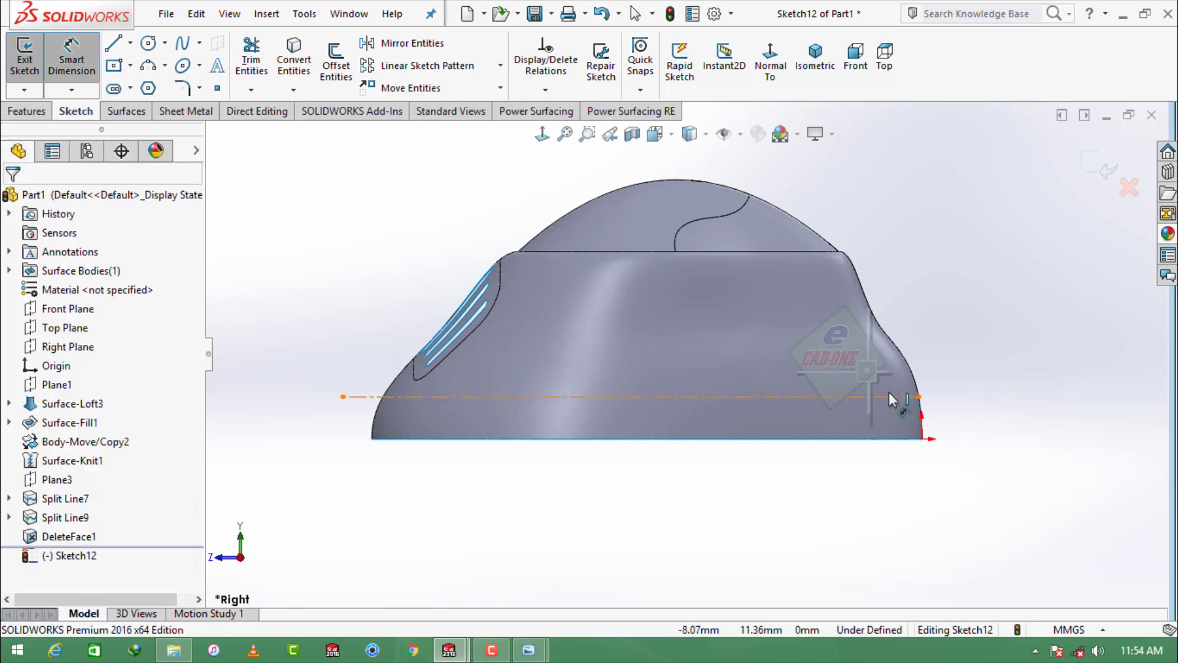
pyautogui.click(889, 397)
pyautogui.click(922, 439)
pyautogui.click(1029, 442)
pyautogui.write('6')
pyautogui.press('Return')
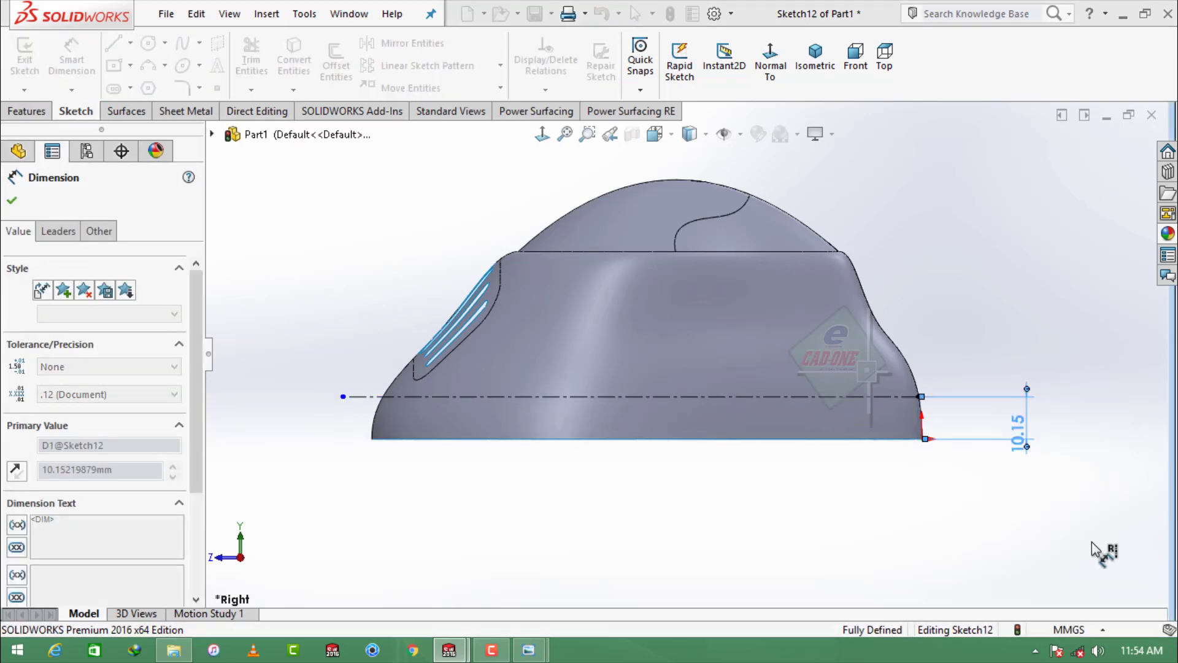
# Draw a horizontal centerpoint straight slot centered on the construction line, near the body's narrow end
pyautogui.click(114, 87)
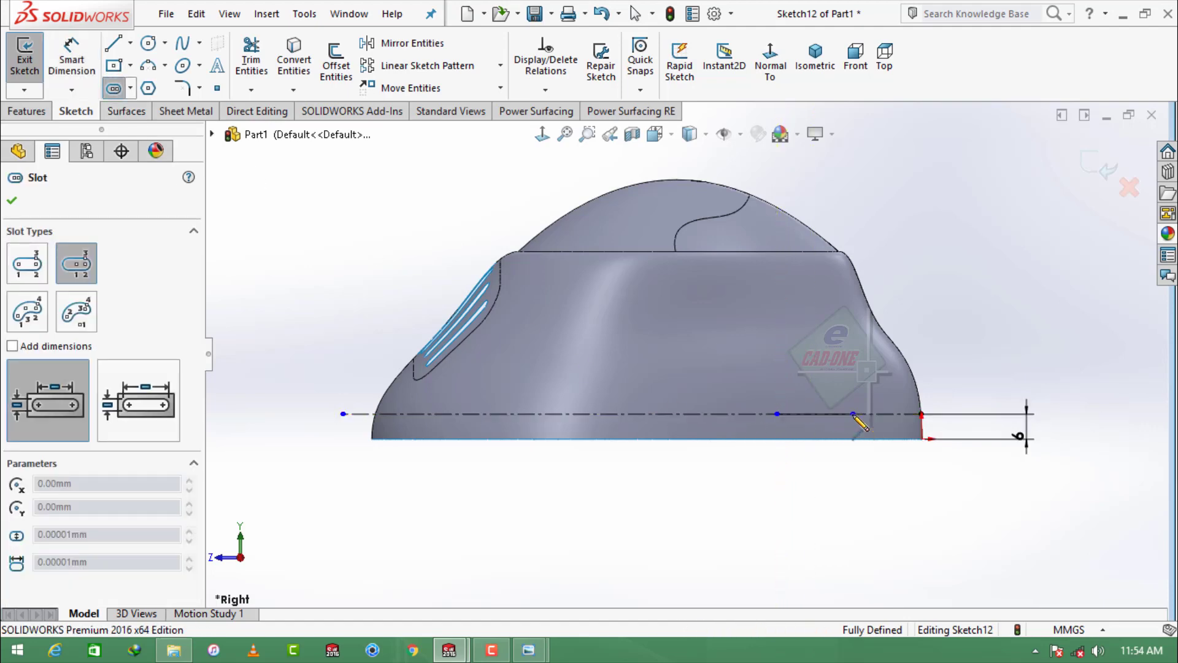
pyautogui.click(850, 398)
# Draw a vertical line upward from the midpoint of the body's base edge, past the horizontal construction line
pyautogui.click(113, 43)
pyautogui.click(647, 439)
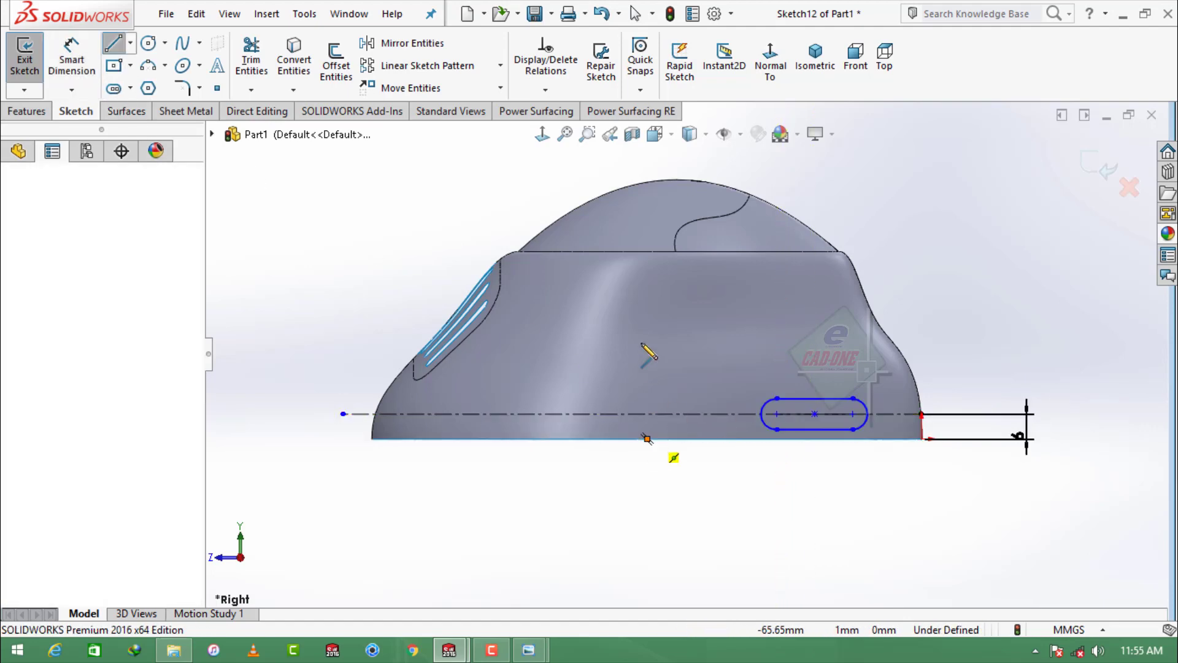
pyautogui.click(647, 298)
pyautogui.press('Escape')
# Mirror the slot and the horizontal construction line about the vertical line at the base edge's midpoint
pyautogui.click(405, 43)
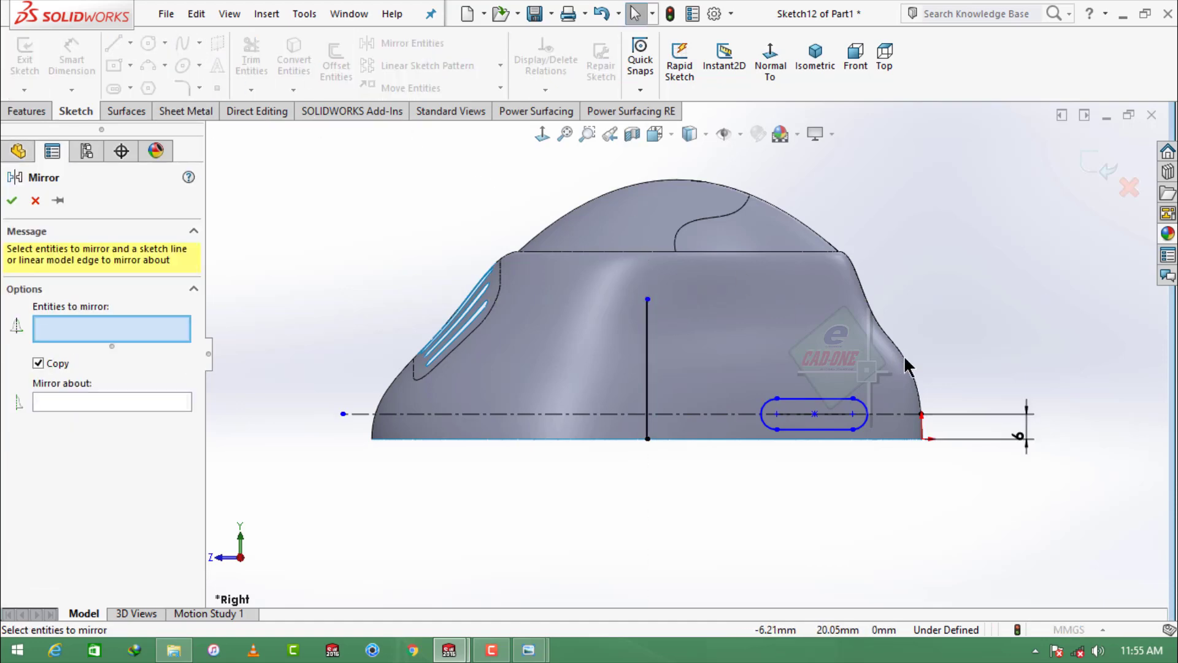
pyautogui.click(143, 421)
pyautogui.click(648, 316)
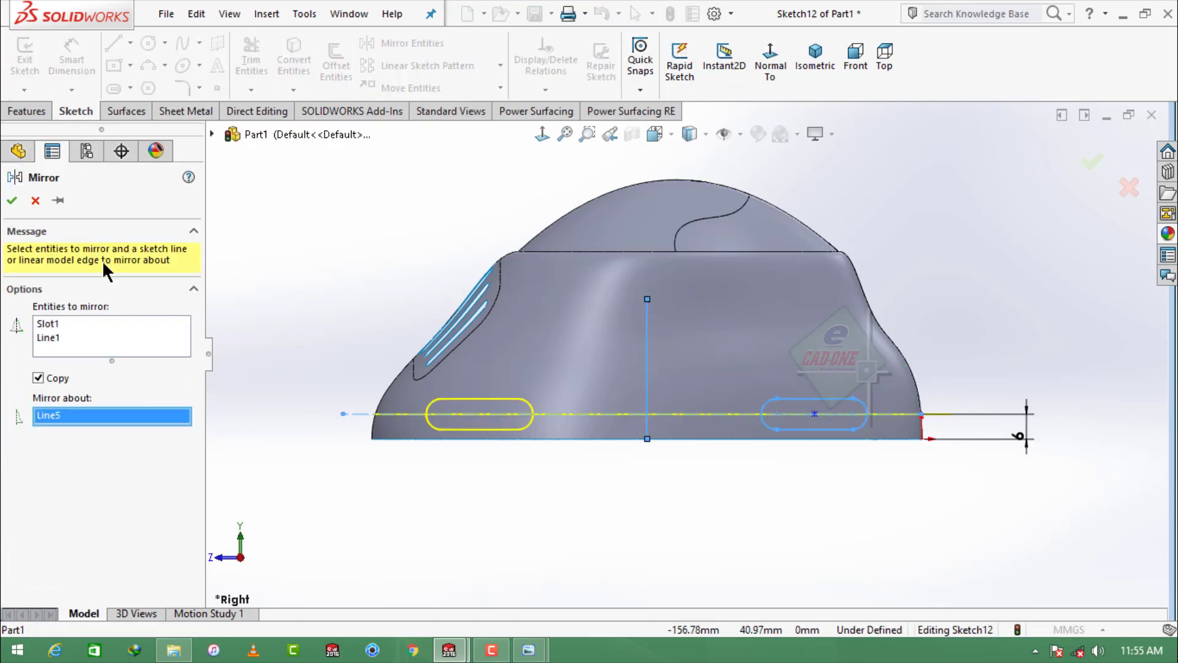
pyautogui.click(12, 200)
# Convert the vertical mirror line to construction geometry
pyautogui.click(647, 349)
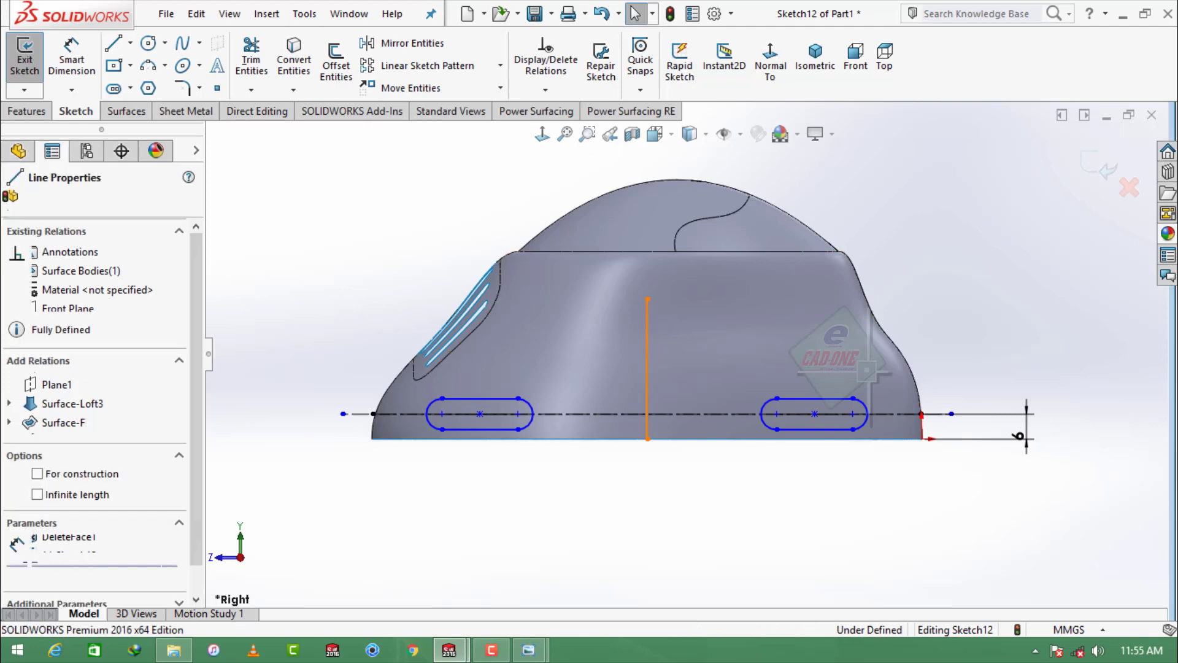
pyautogui.click(708, 288)
pyautogui.click(697, 473)
# Project the two-slot sketch onto the body's side face as a split line in both directions
pyautogui.click(26, 112)
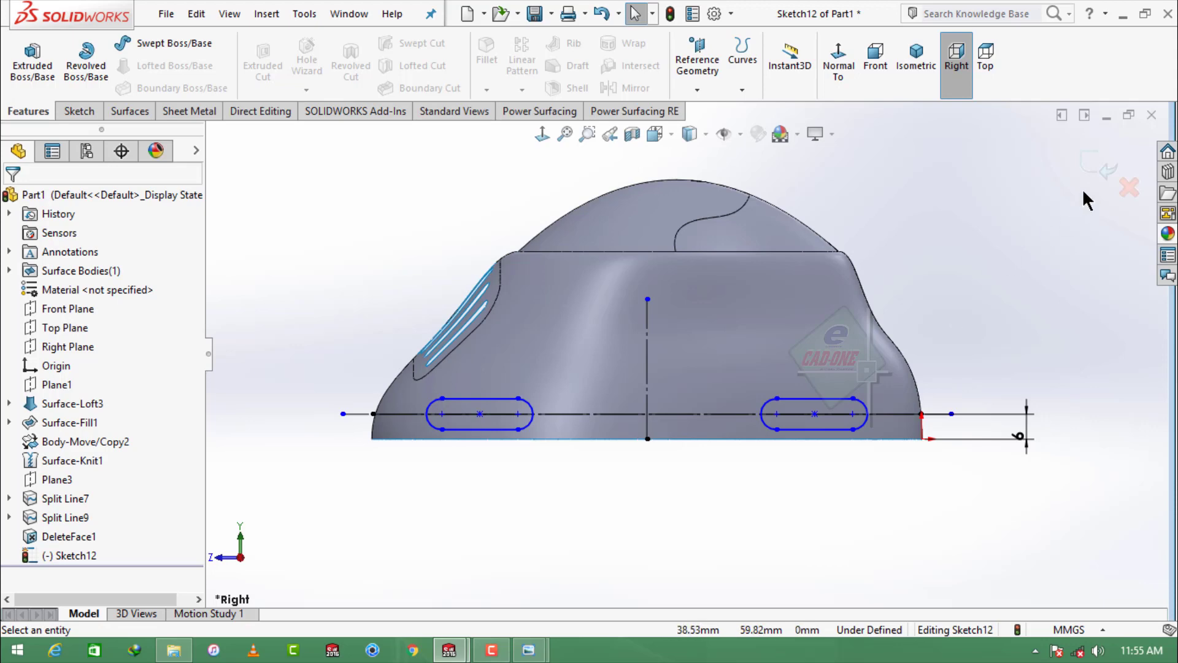
pyautogui.moveTo(958, 247); pyautogui.dragTo(886, 312, button='middle')
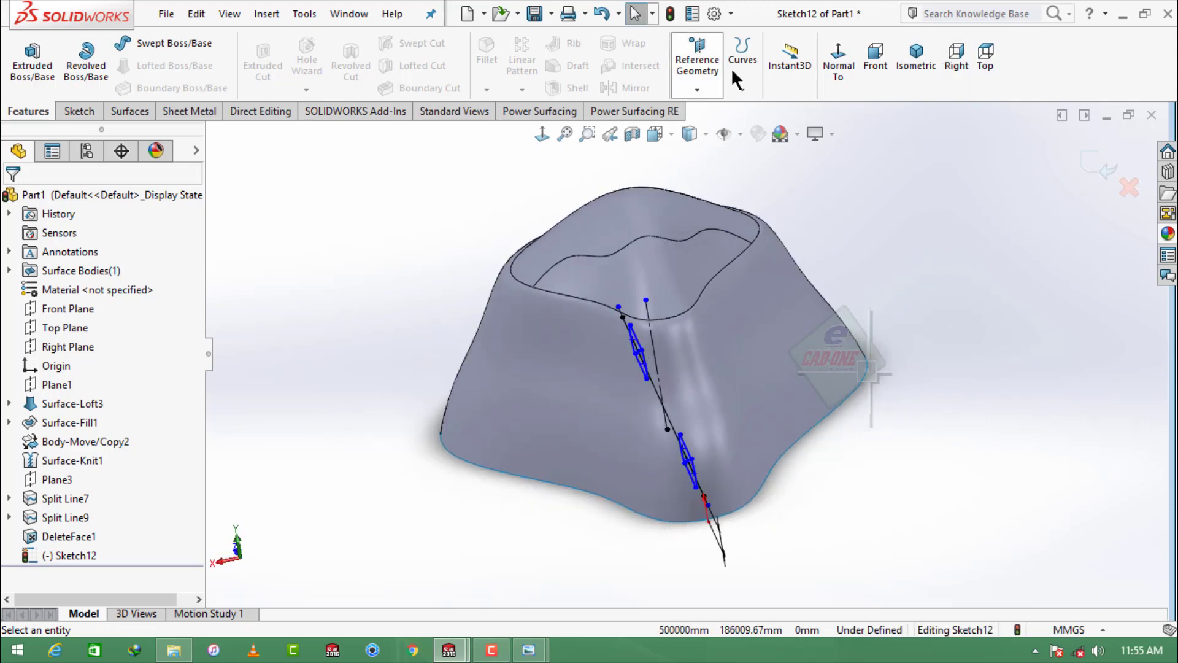
pyautogui.click(734, 72)
pyautogui.click(767, 110)
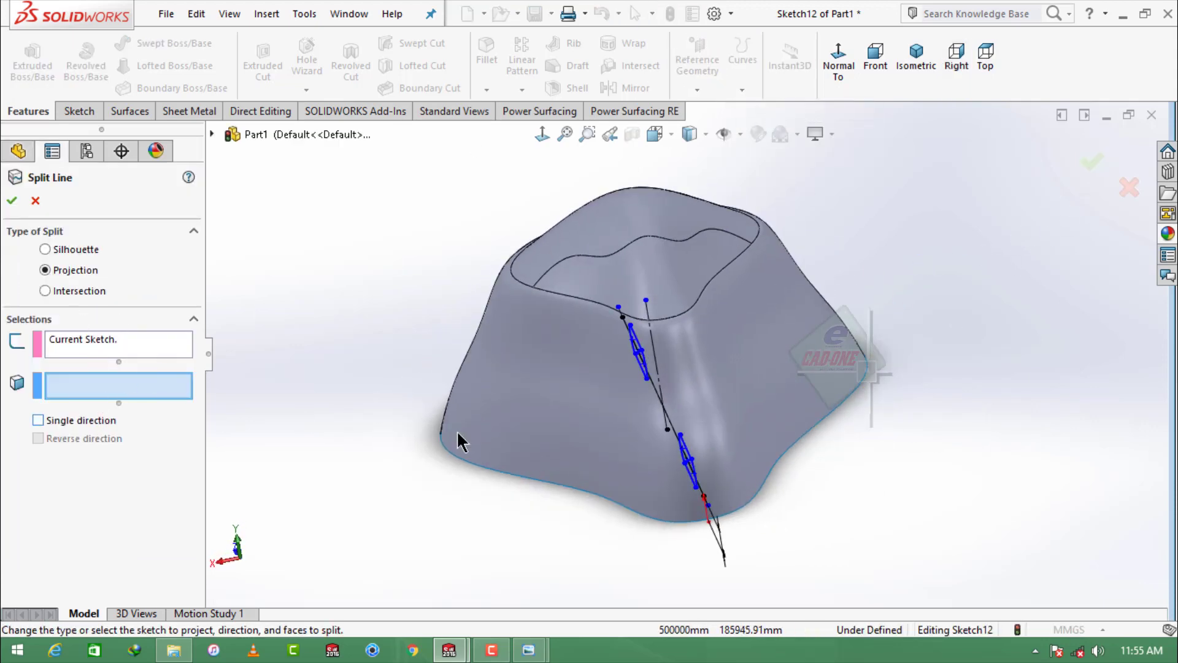
pyautogui.click(559, 436)
pyautogui.click(12, 203)
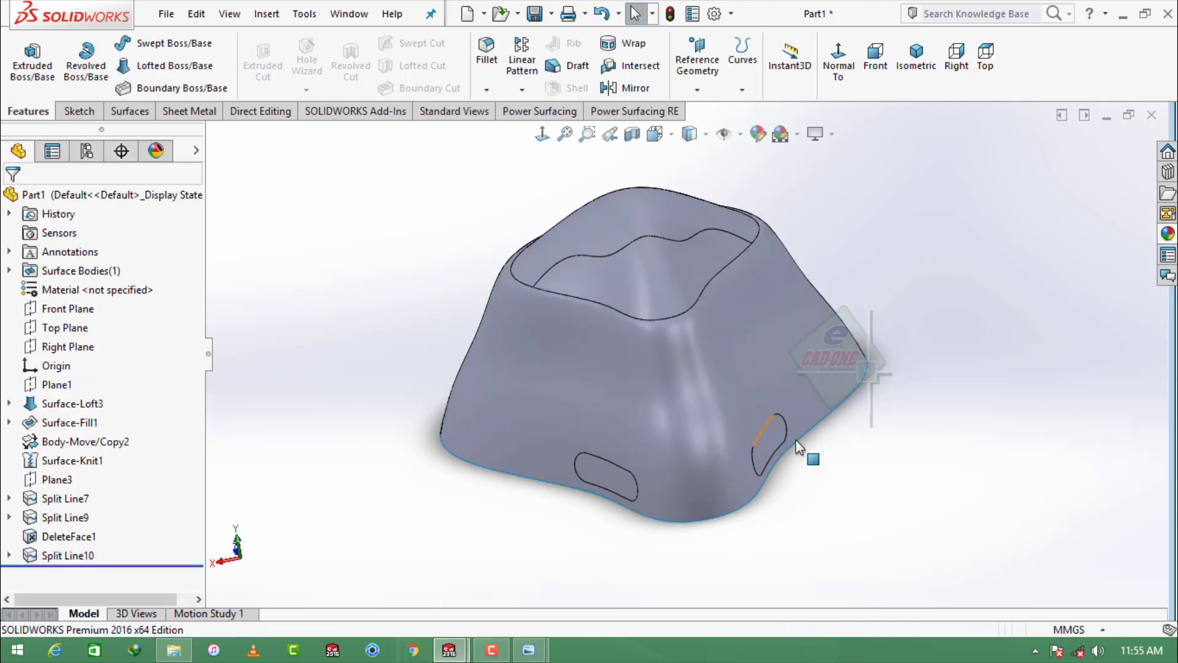
# Delete the four slot-shaped faces near the body's base, using the plain Delete option
pyautogui.click(146, 113)
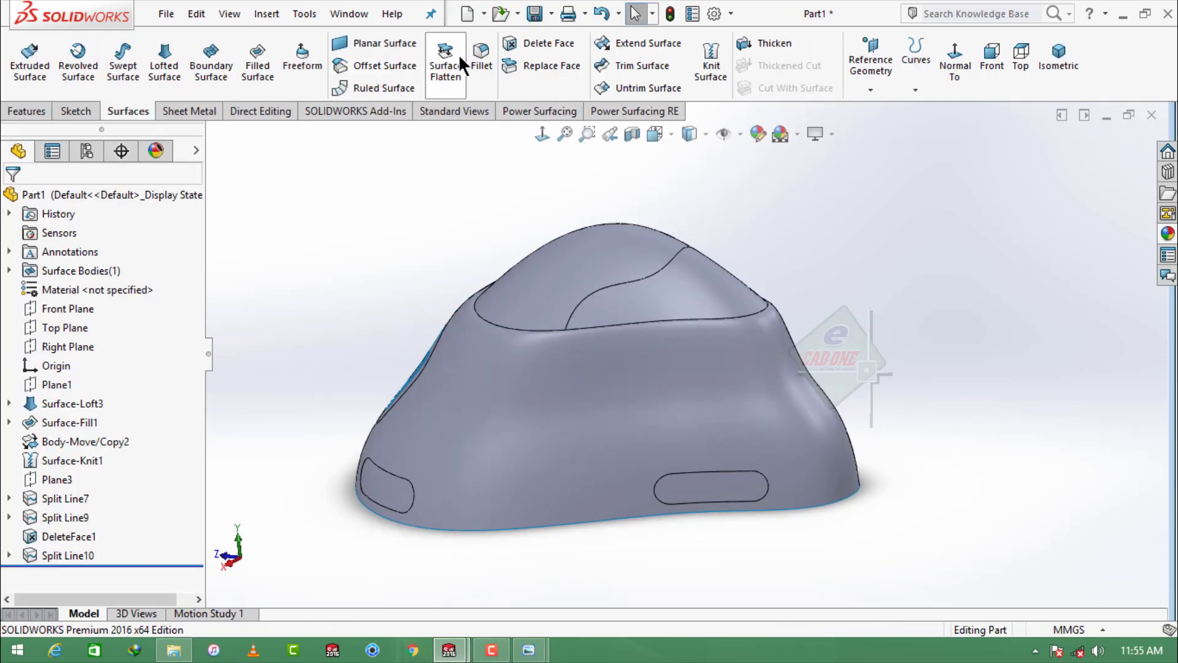
pyautogui.click(529, 49)
pyautogui.click(710, 488)
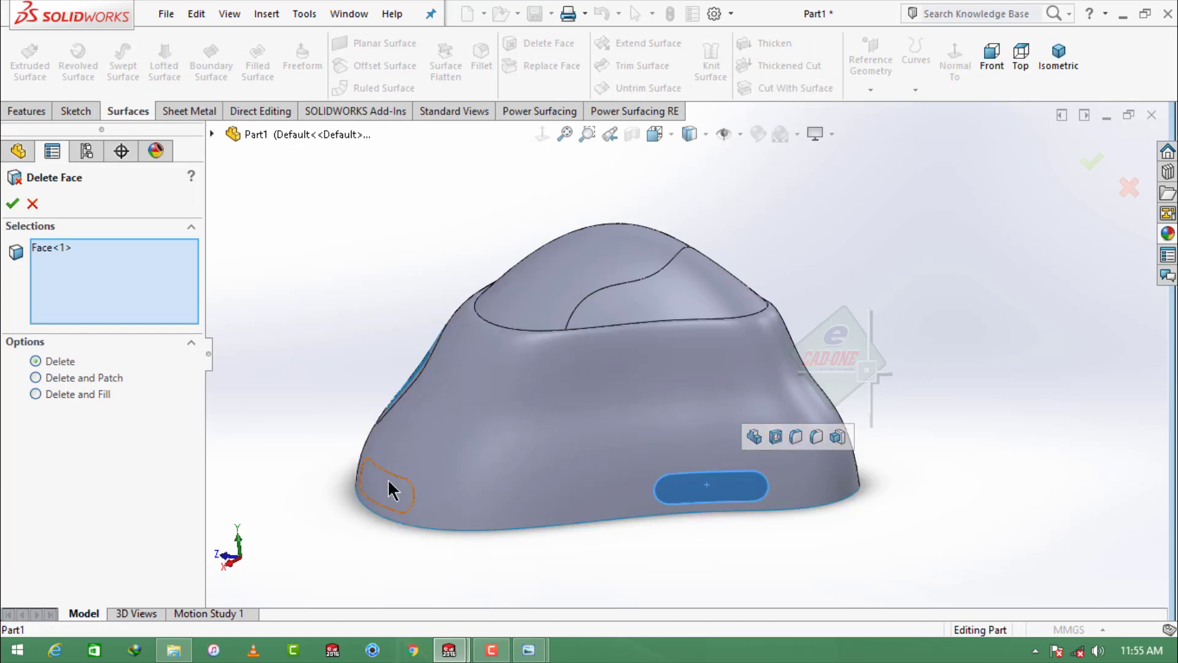
pyautogui.click(389, 489)
pyautogui.moveTo(393, 485); pyautogui.dragTo(763, 403, button='middle')
pyautogui.click(656, 485)
pyautogui.click(763, 400)
pyautogui.click(12, 203)
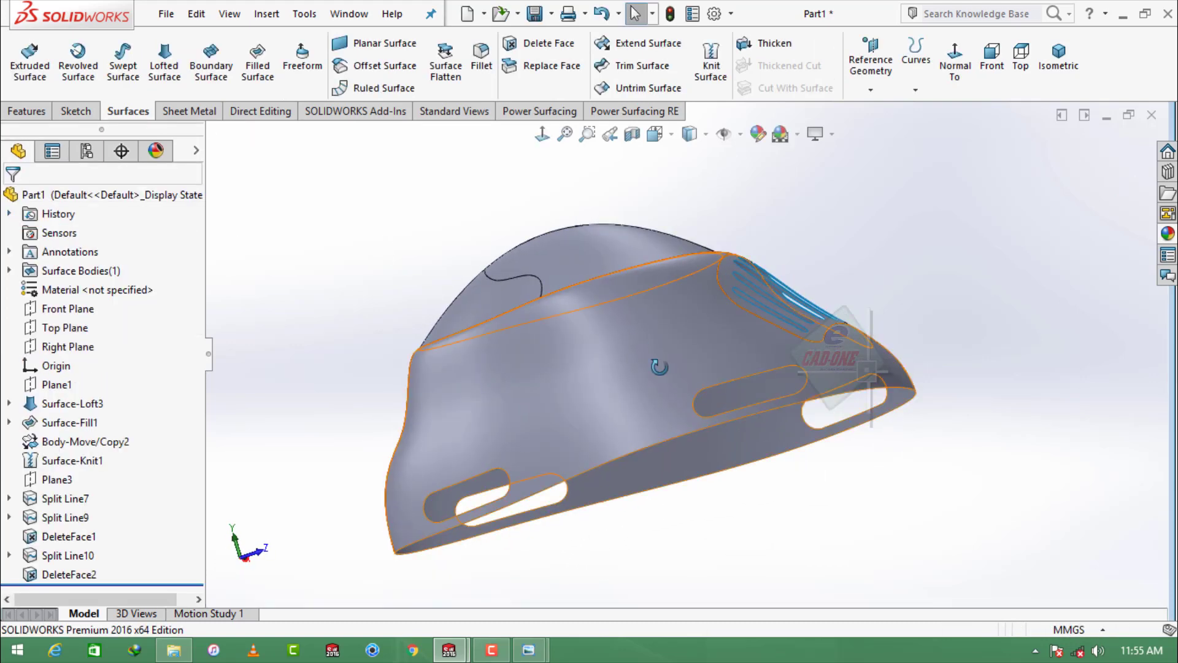
# Start a sketch on Plane3 and convert the body's outer base edge into a sketch curve
pyautogui.click(1059, 58)
pyautogui.moveTo(571, 417); pyautogui.dragTo(620, 528, button='middle')
pyautogui.moveTo(771, 385); pyautogui.dragTo(753, 393, button='middle')
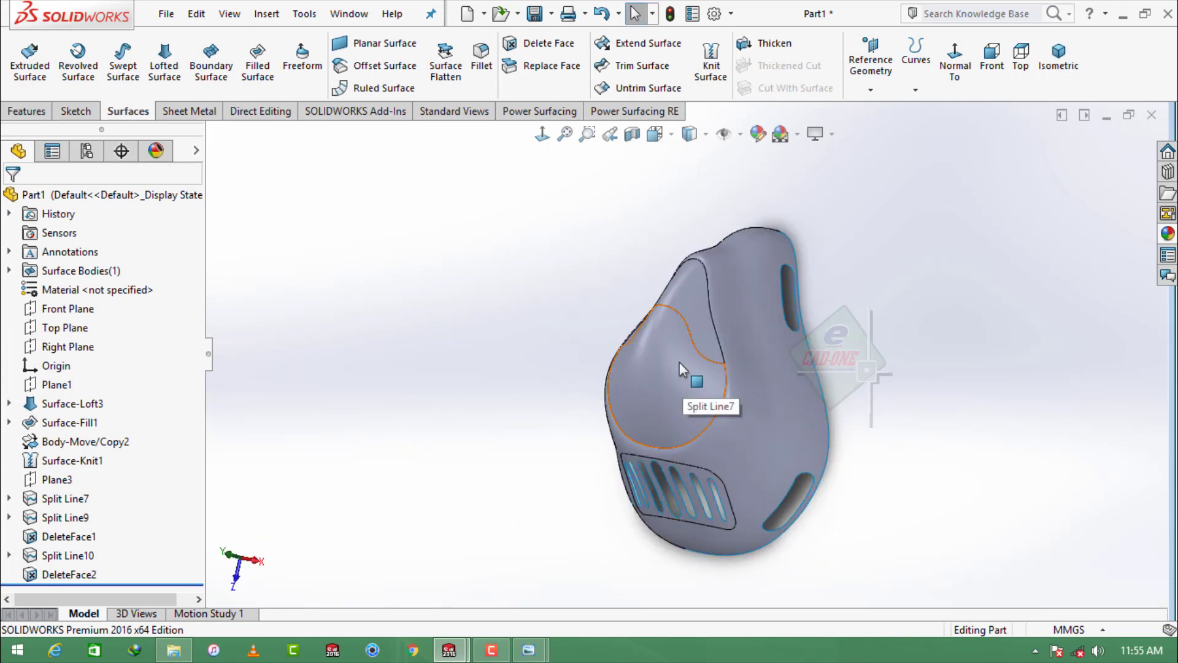
pyautogui.moveTo(842, 429); pyautogui.dragTo(868, 403, button='middle')
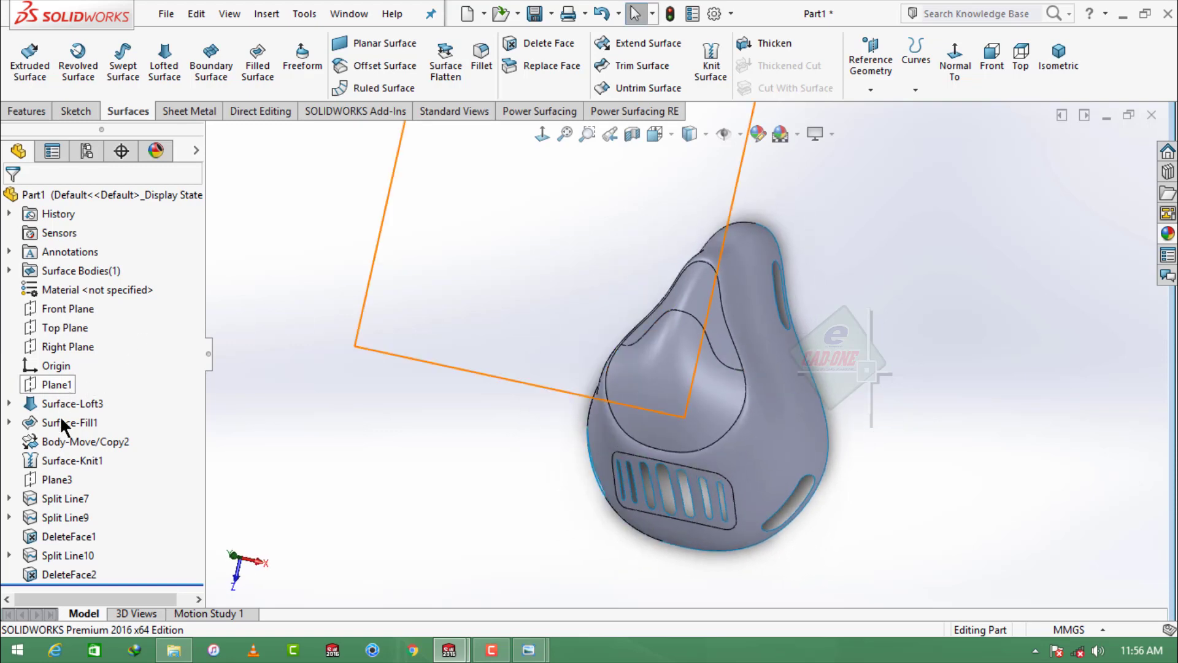
pyautogui.click(63, 481)
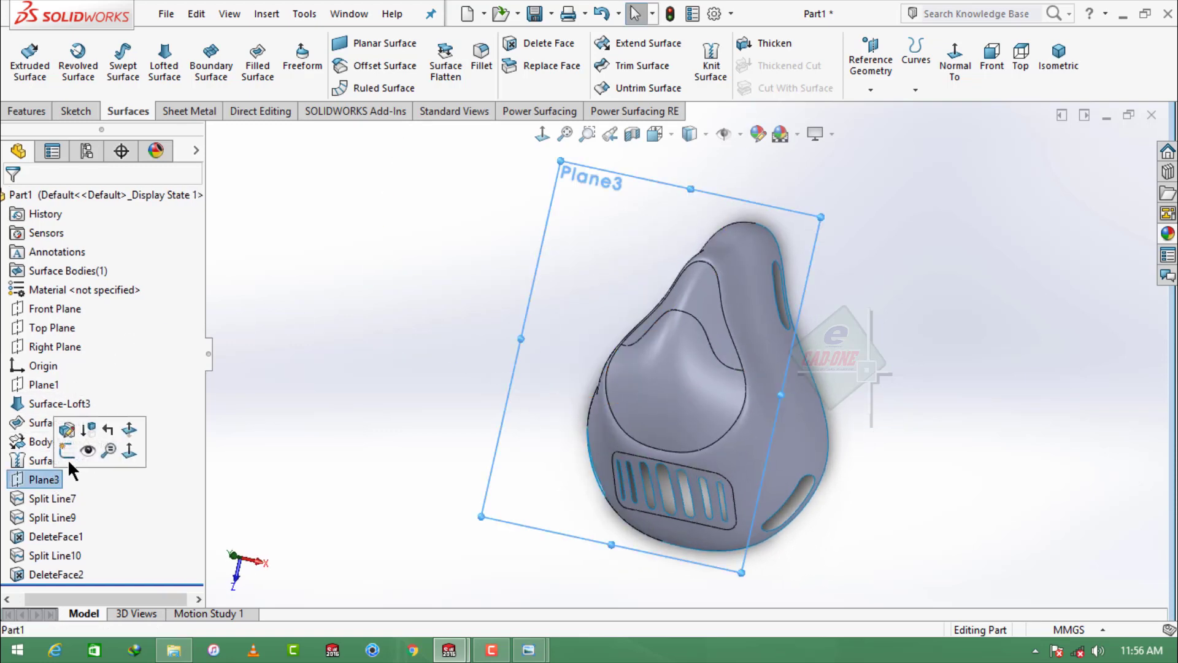
pyautogui.click(588, 257)
pyautogui.click(663, 204)
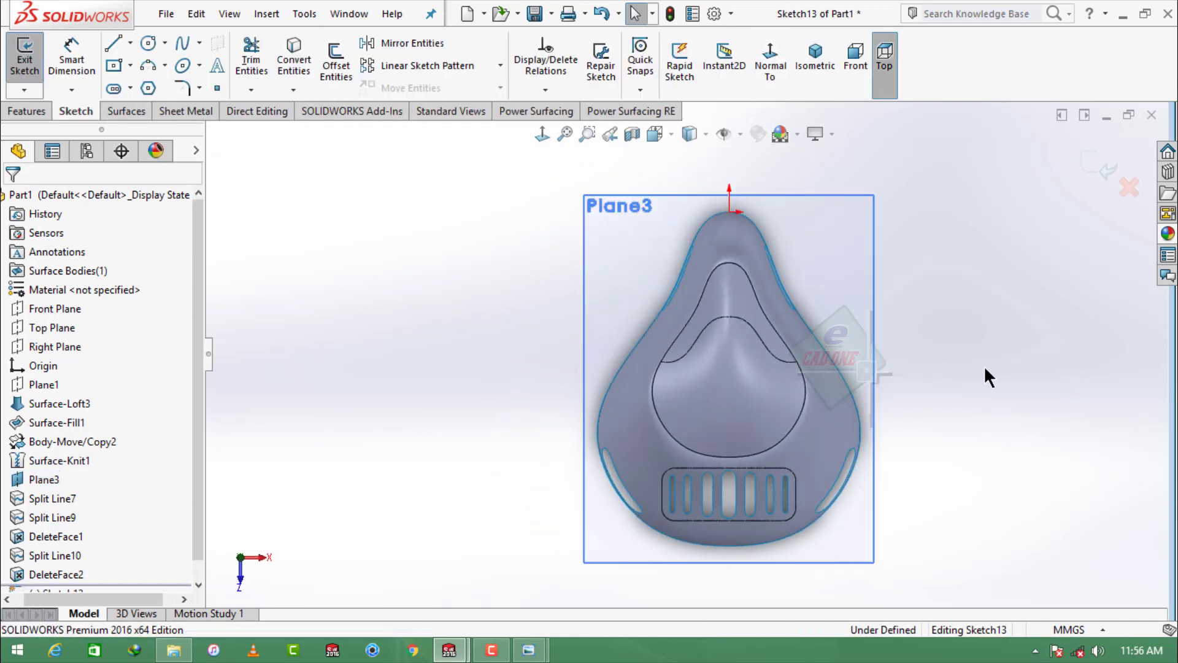
pyautogui.click(653, 323)
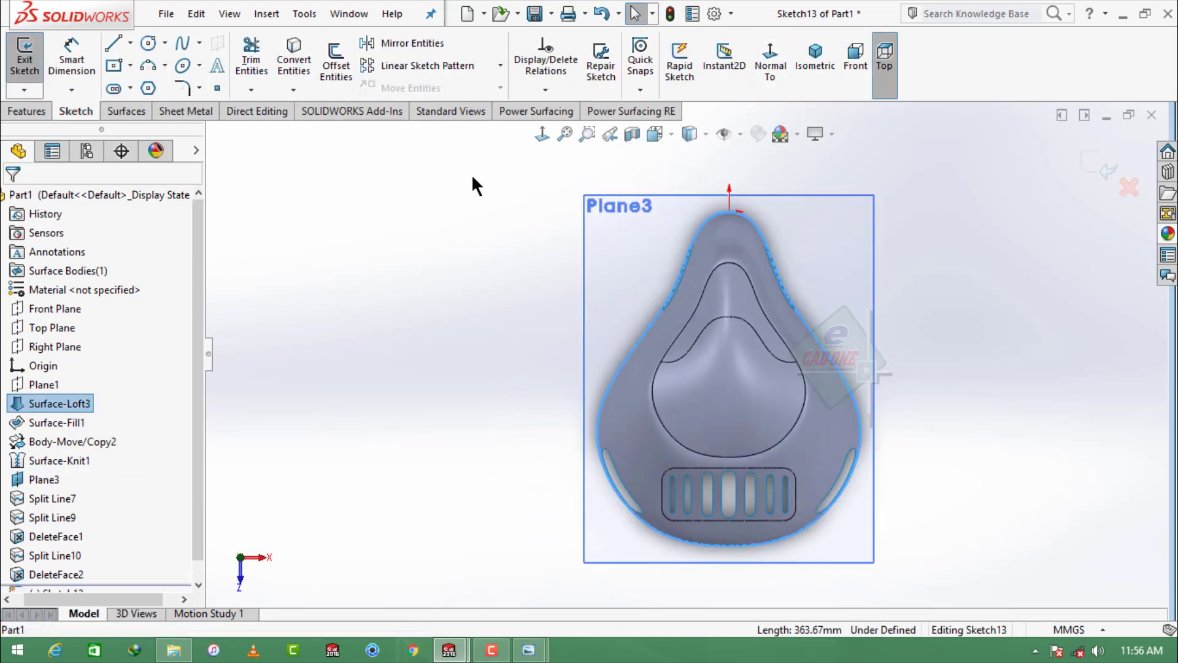
pyautogui.click(297, 62)
# Draw a horizontal centerline about 120 mm long across the body's wide part, from one side of the outline past the other
pyautogui.click(130, 43)
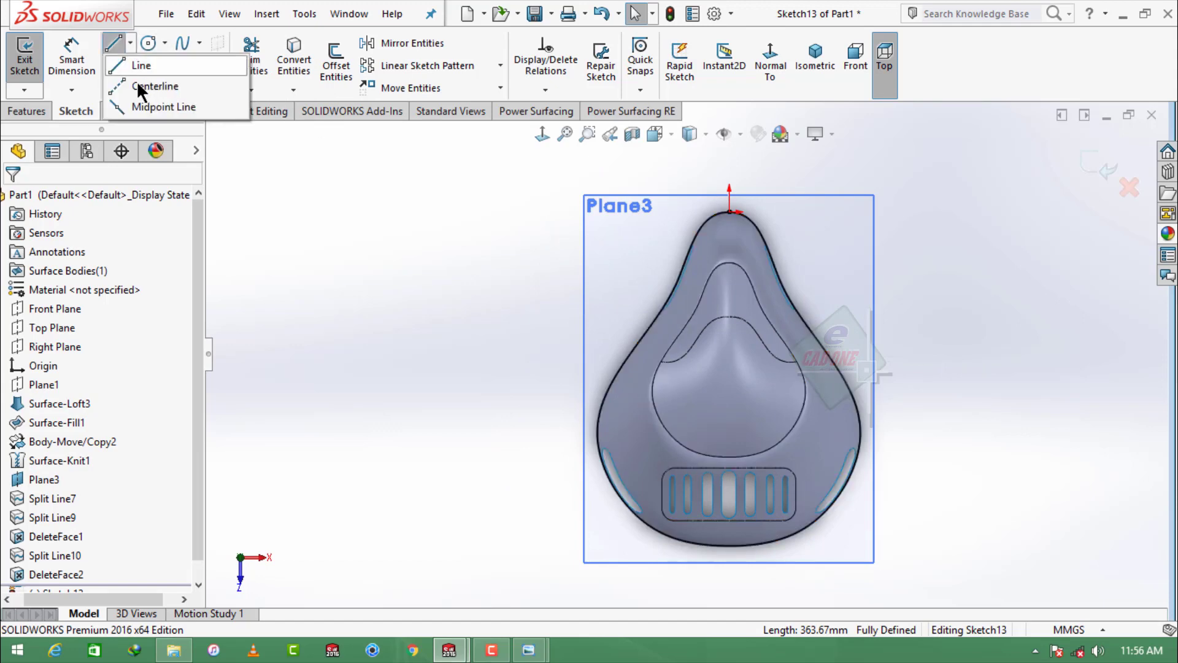
pyautogui.click(139, 78)
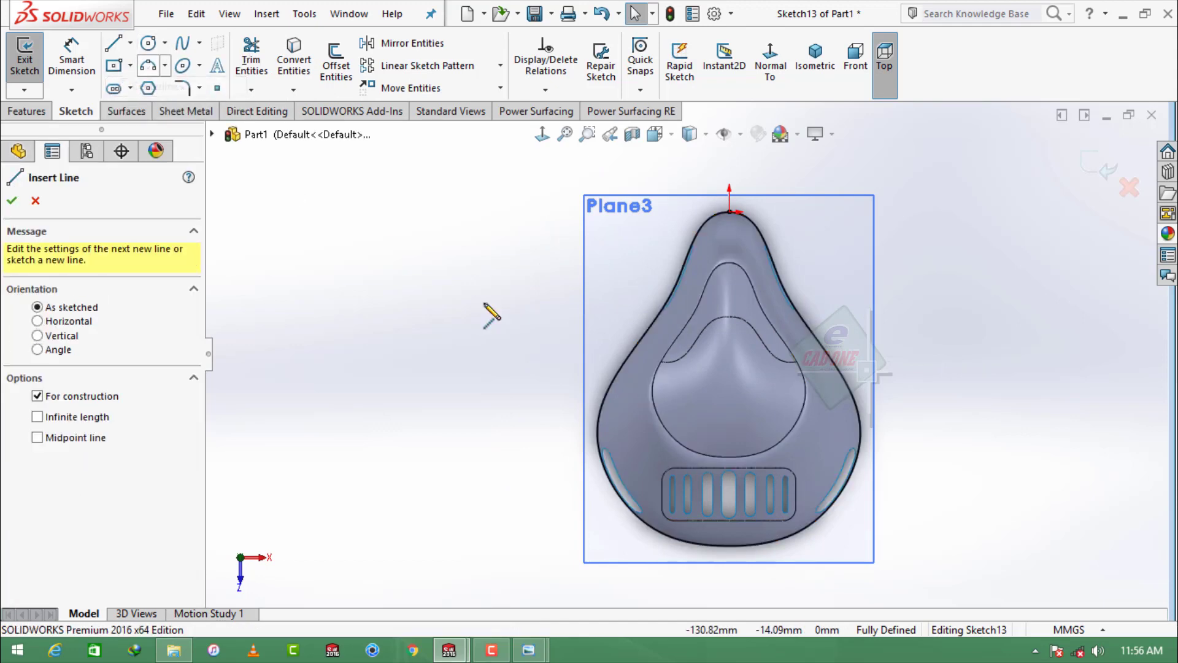
pyautogui.click(601, 418)
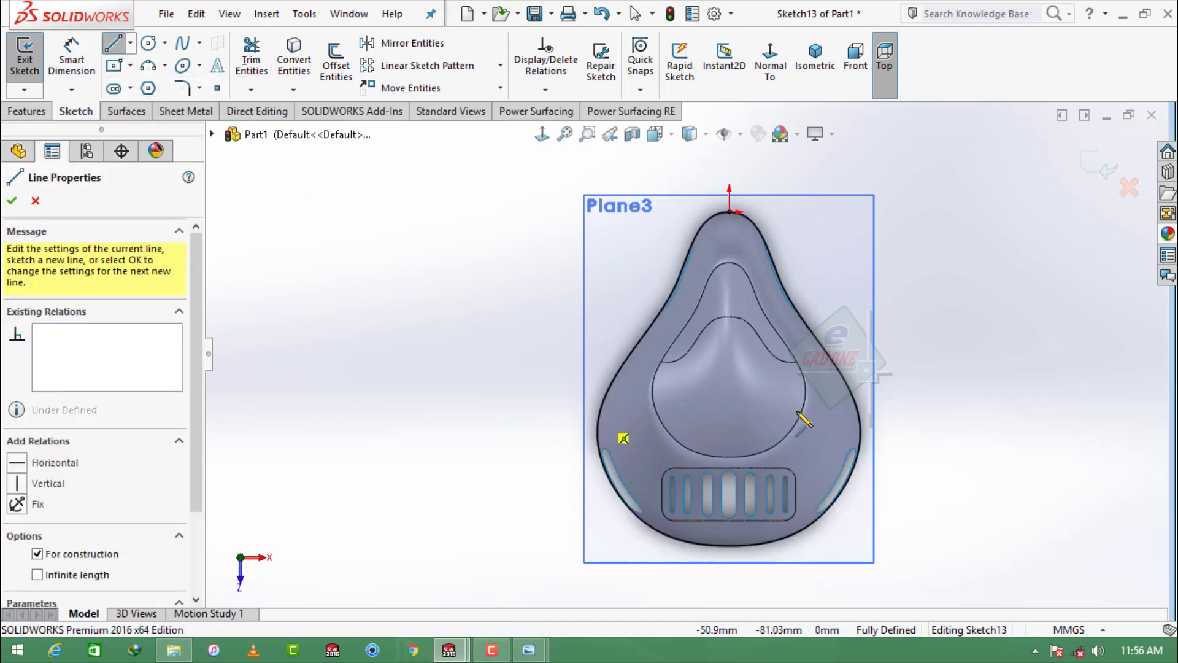
pyautogui.click(903, 417)
pyautogui.press('Escape')
pyautogui.click(913, 338)
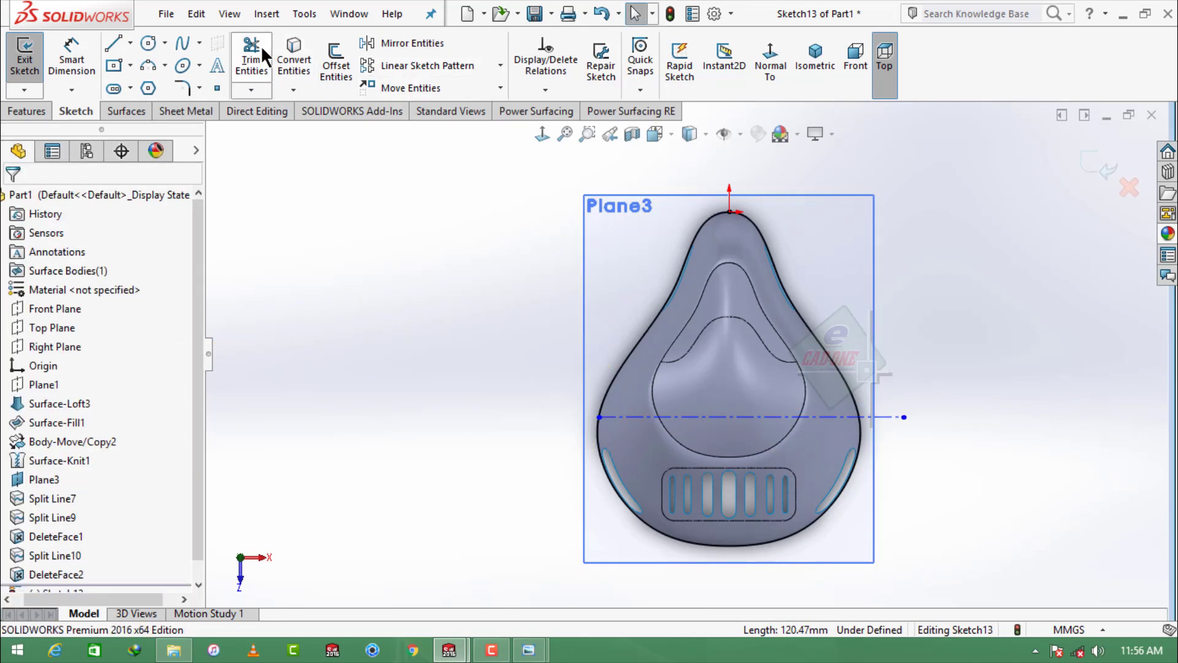
# Trim the centerline's overhang outside the outline and the part of the outline on the vent side of the centerline
pyautogui.click(263, 55)
pyautogui.moveTo(939, 345); pyautogui.dragTo(884, 428)
pyautogui.press('Escape')
pyautogui.click(251, 58)
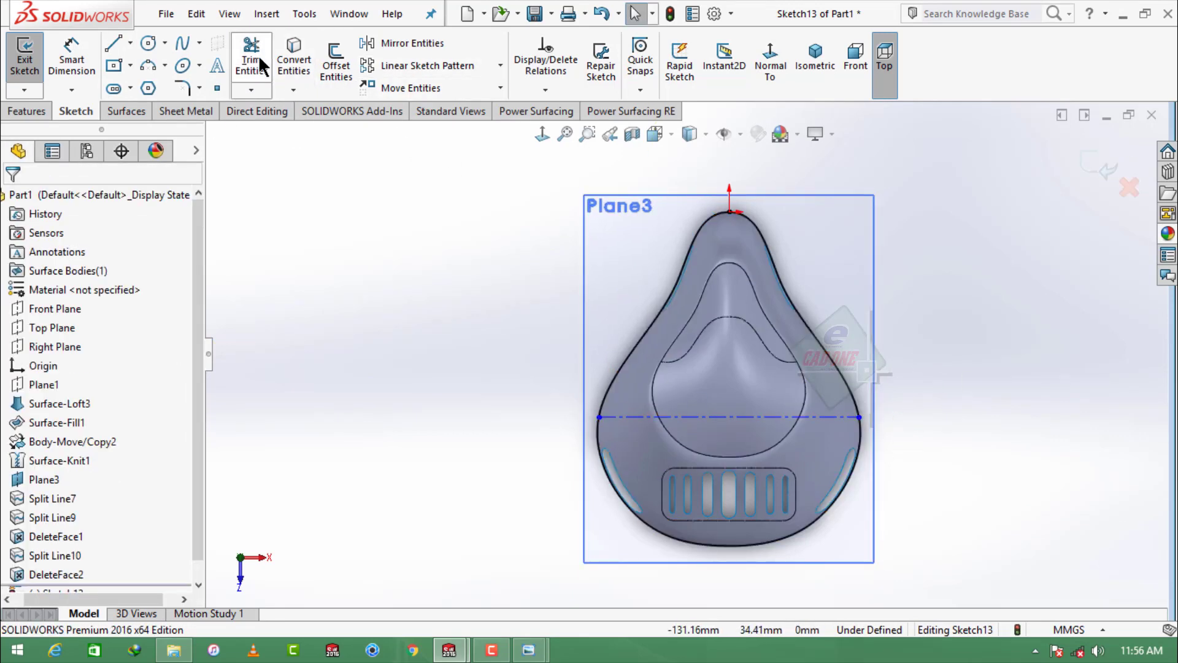
pyautogui.press('Escape')
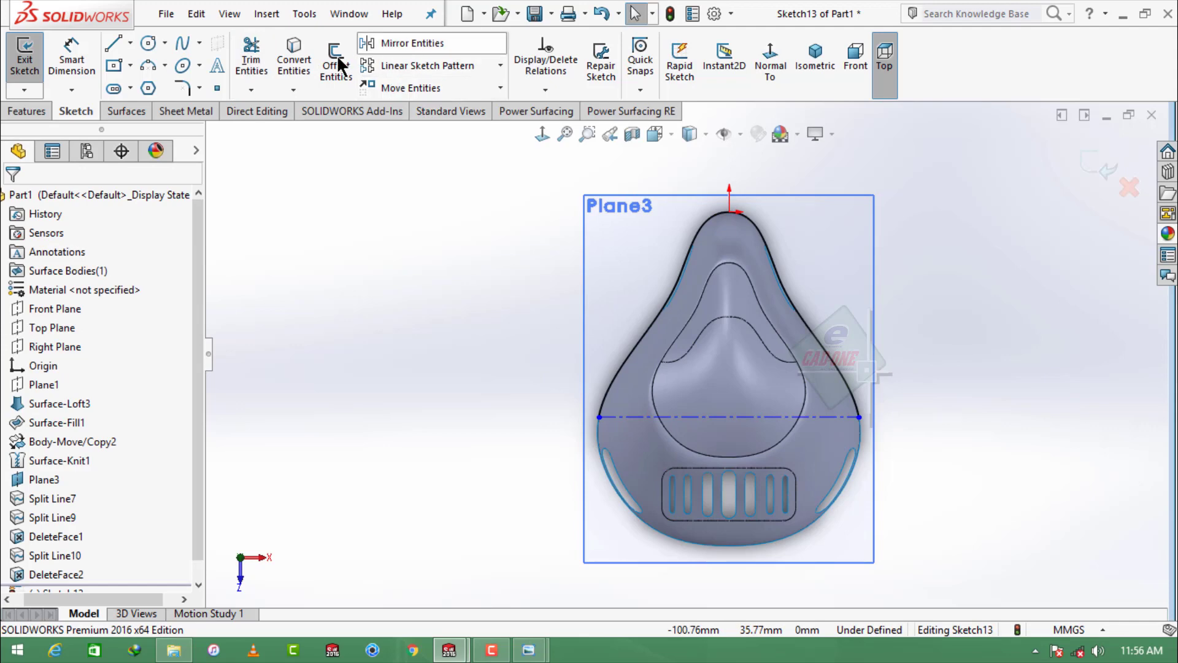
# Offset the remaining outline curve inward by 3 mm, with the direction reversed
pyautogui.click(336, 61)
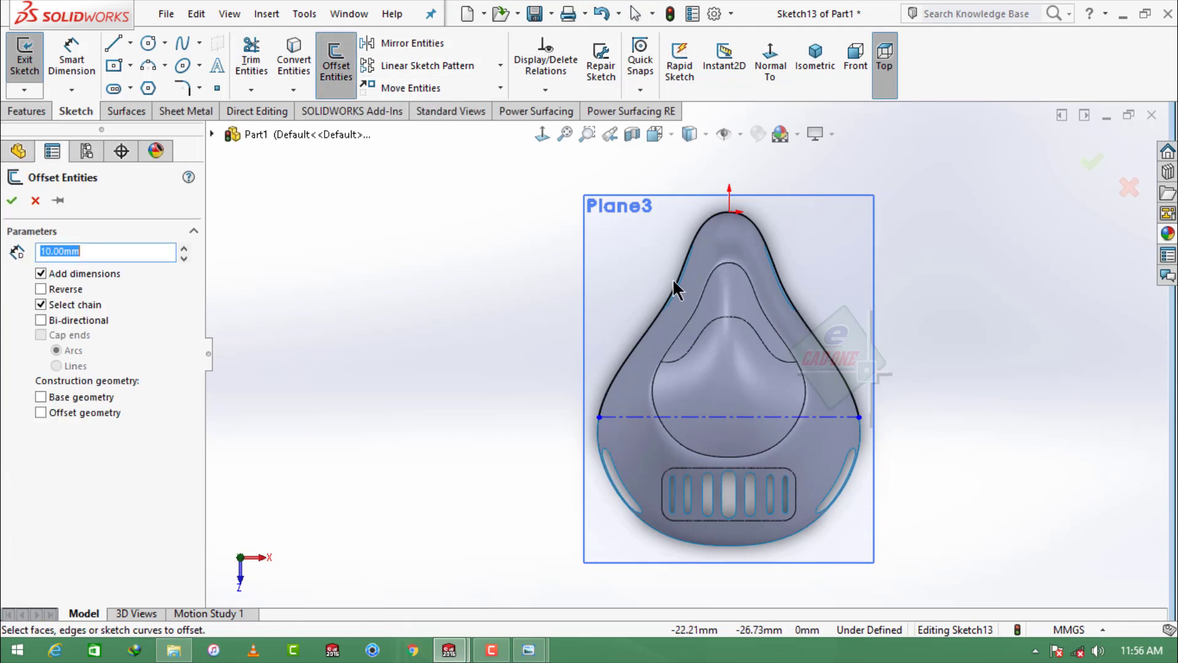
pyautogui.click(675, 280)
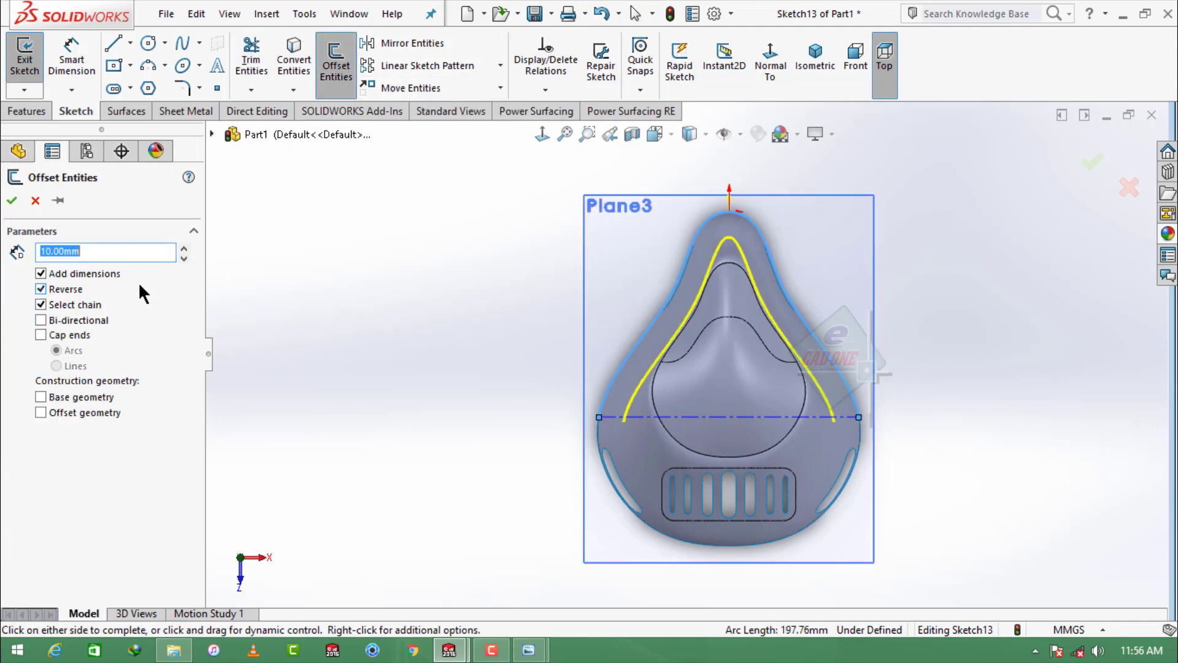
pyautogui.write('3')
pyautogui.press('Return')
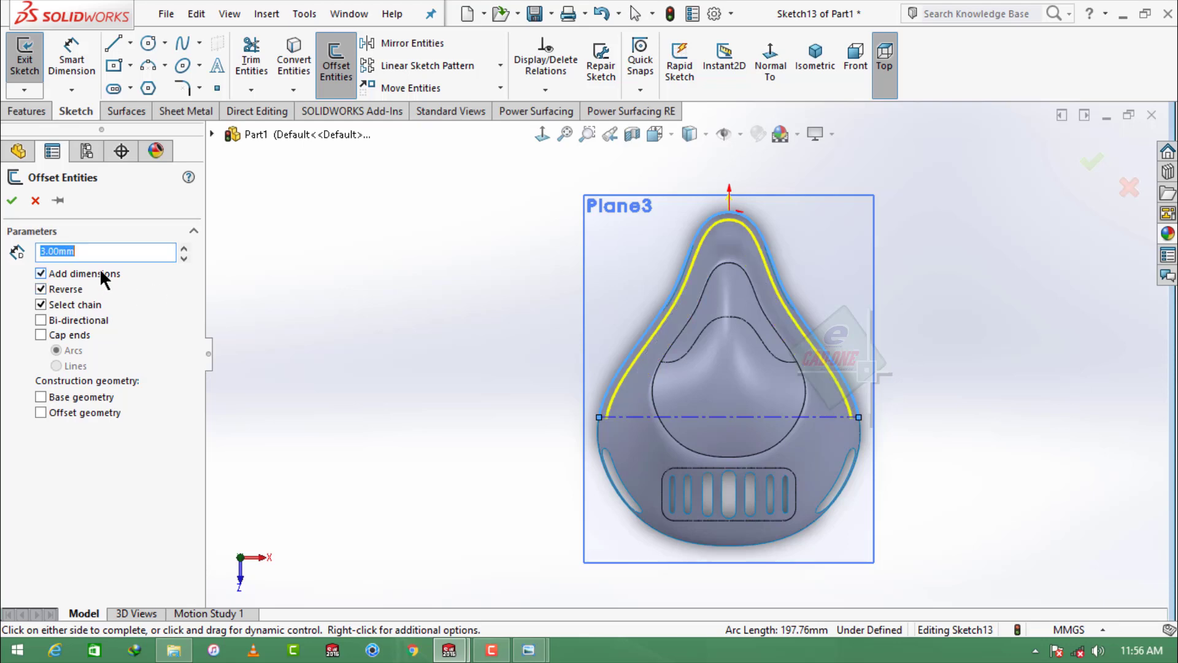
pyautogui.click(12, 200)
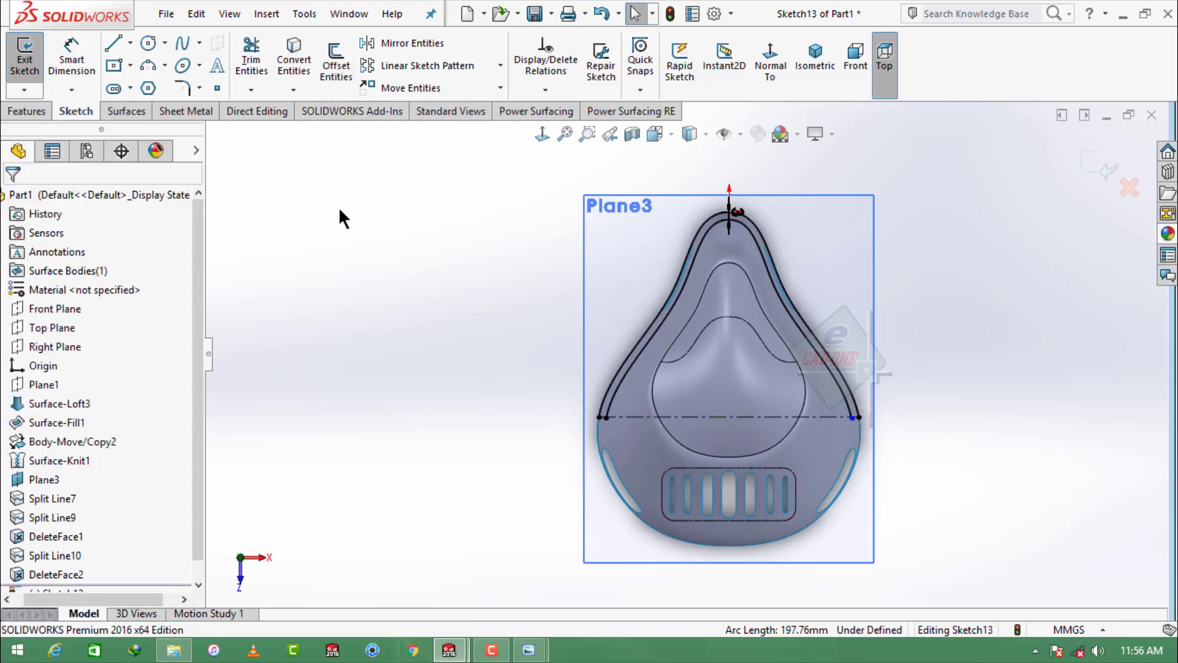
# Trim away the outer outline, the middle of the centerline and the offset curve's ends that overrun the centerline
pyautogui.click(251, 65)
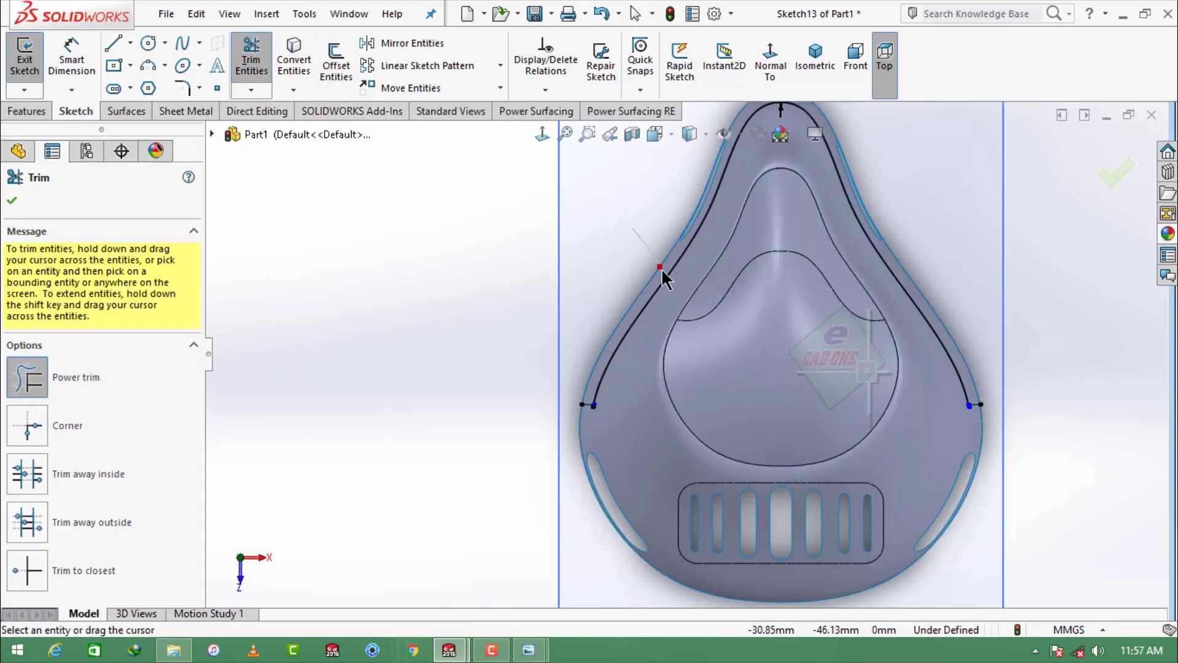
pyautogui.press('Escape')
pyautogui.scroll(3, 920, 402)
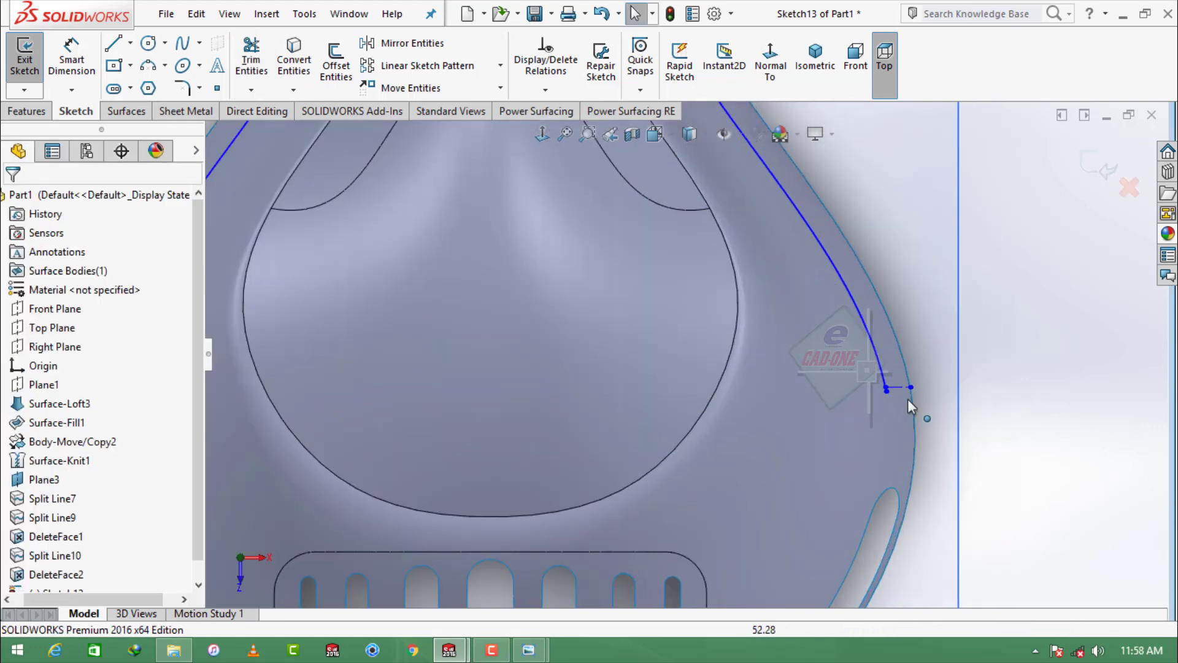
pyautogui.scroll(-5, 908, 401)
pyautogui.moveTo(800, 363); pyautogui.dragTo(695, 373)
pyautogui.click(258, 51)
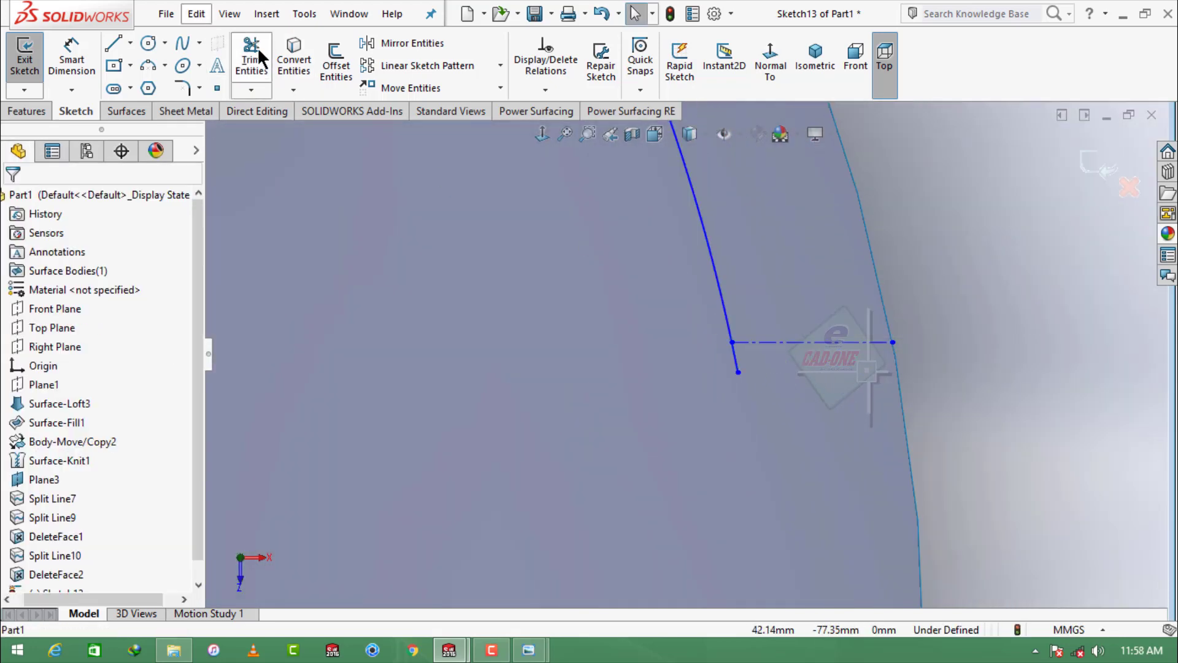
pyautogui.scroll(6, 802, 398)
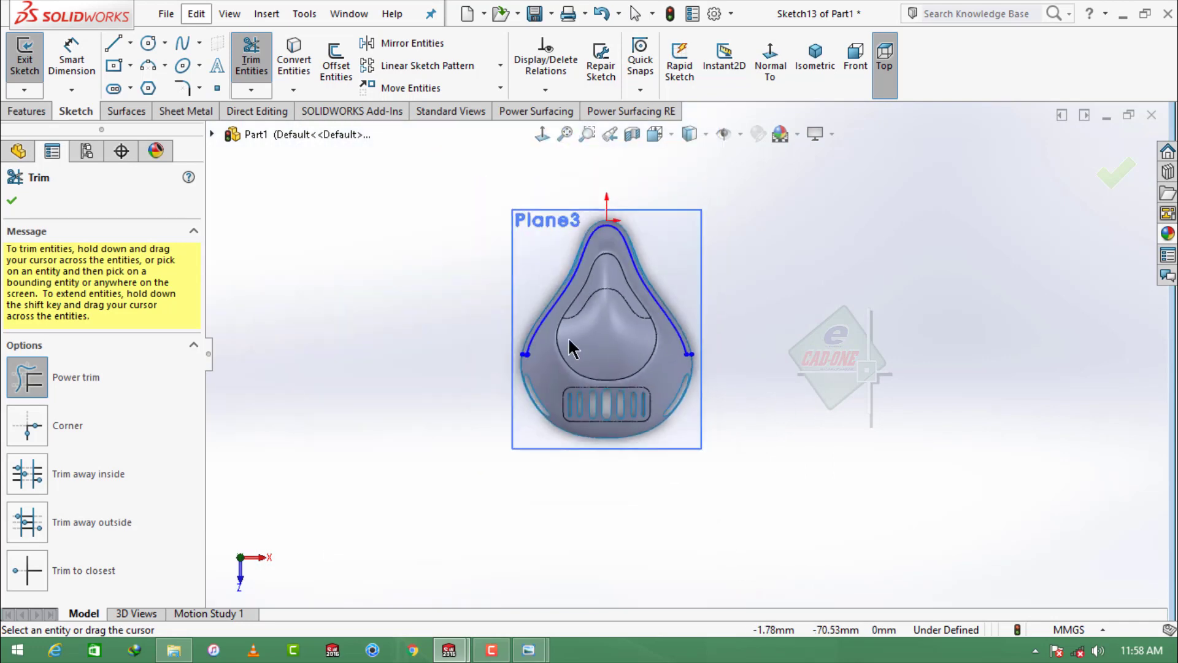
pyautogui.scroll(-6, 569, 337)
pyautogui.moveTo(620, 343); pyautogui.dragTo(505, 389)
pyautogui.press('f')
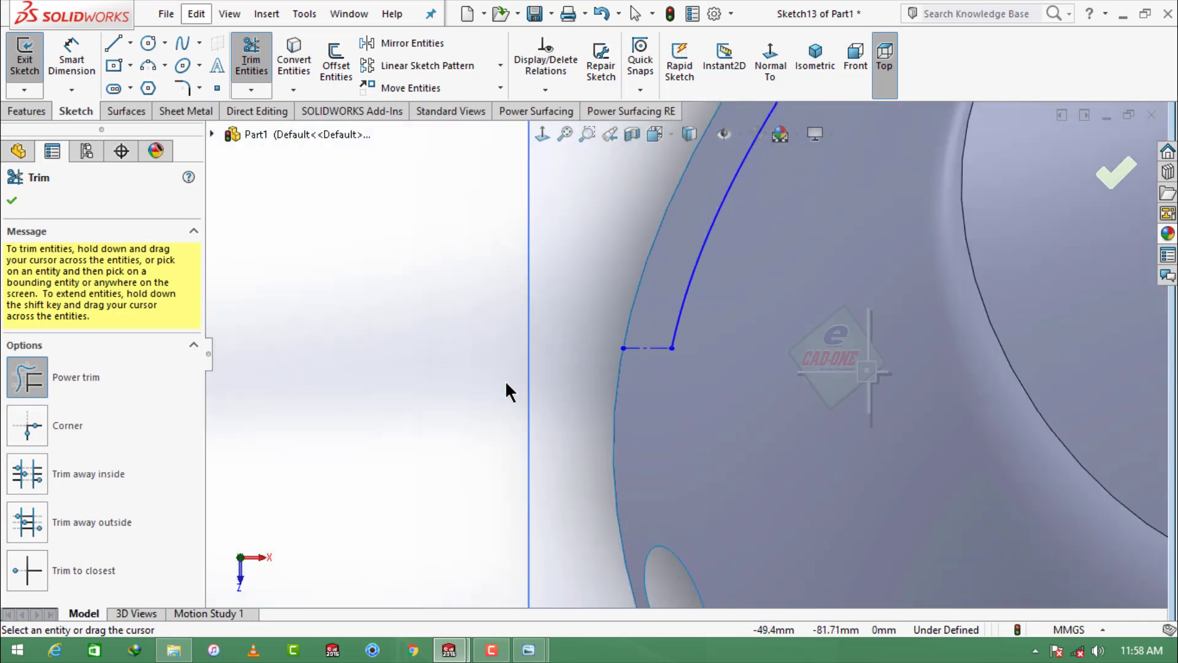
pyautogui.press('Escape')
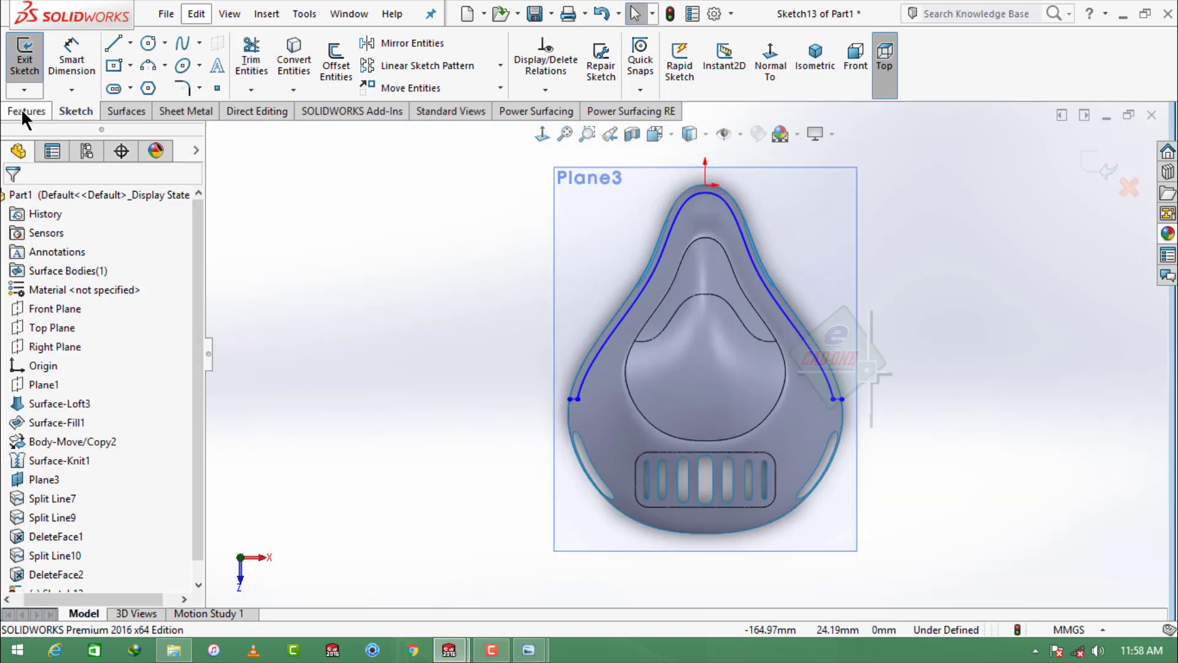
# Try to project the current sketch onto the body's outer side face as a split line
pyautogui.click(27, 110)
pyautogui.click(743, 57)
pyautogui.click(773, 111)
pyautogui.click(715, 228)
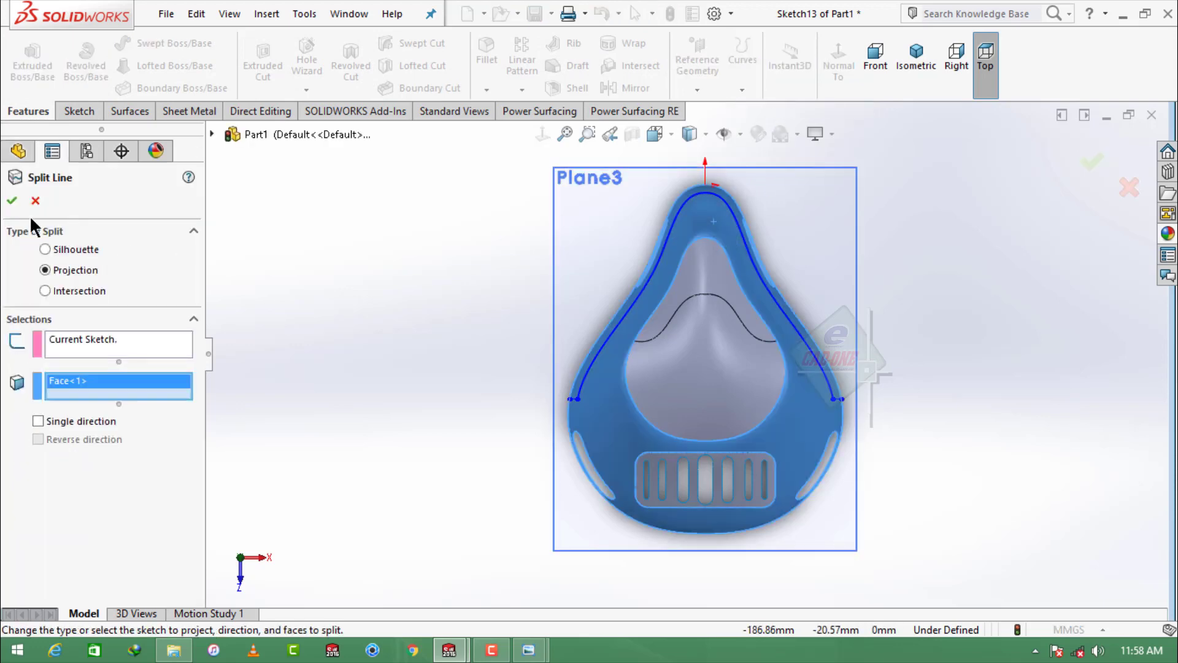
pyautogui.click(11, 200)
# Convert the two short construction segments at the offset curve's ends to regular sketch lines
pyautogui.scroll(-6, 744, 413)
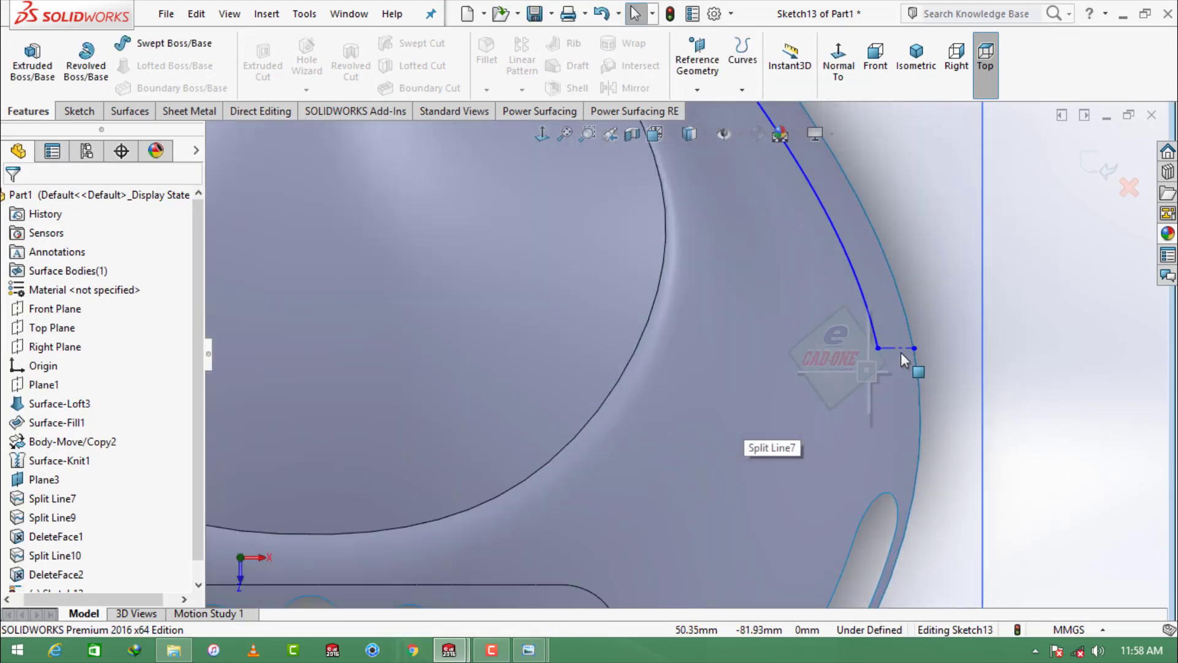
pyautogui.click(901, 349)
pyautogui.click(973, 298)
pyautogui.scroll(6, 933, 317)
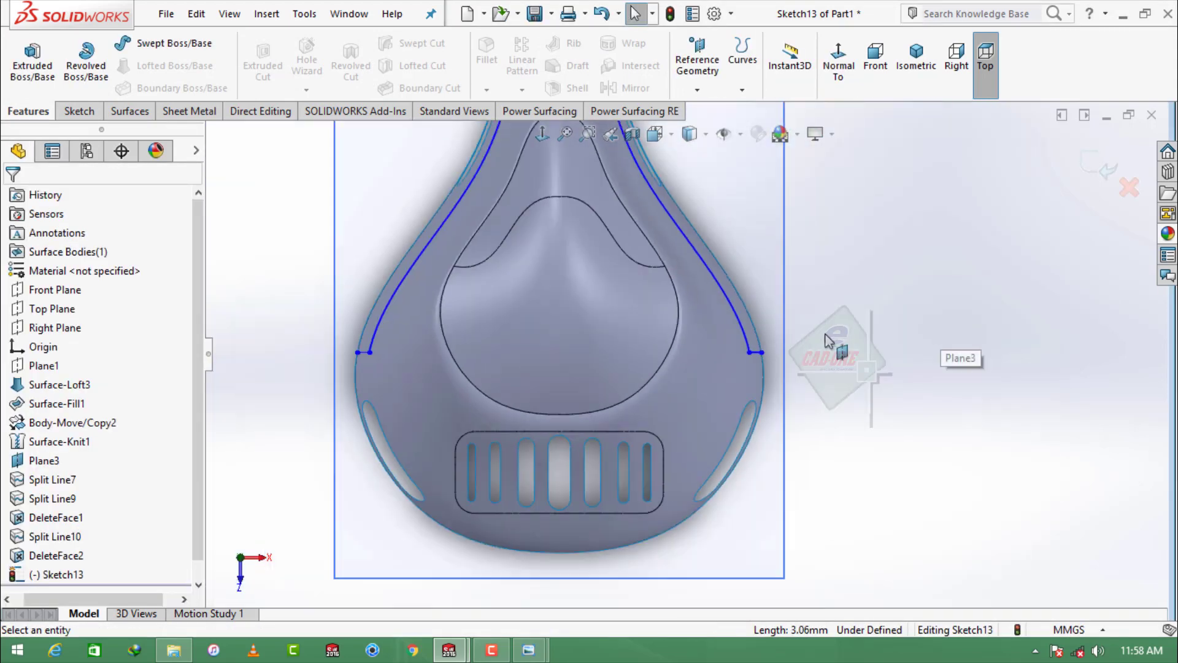
pyautogui.scroll(-5, 343, 353)
pyautogui.click(547, 359)
pyautogui.click(623, 309)
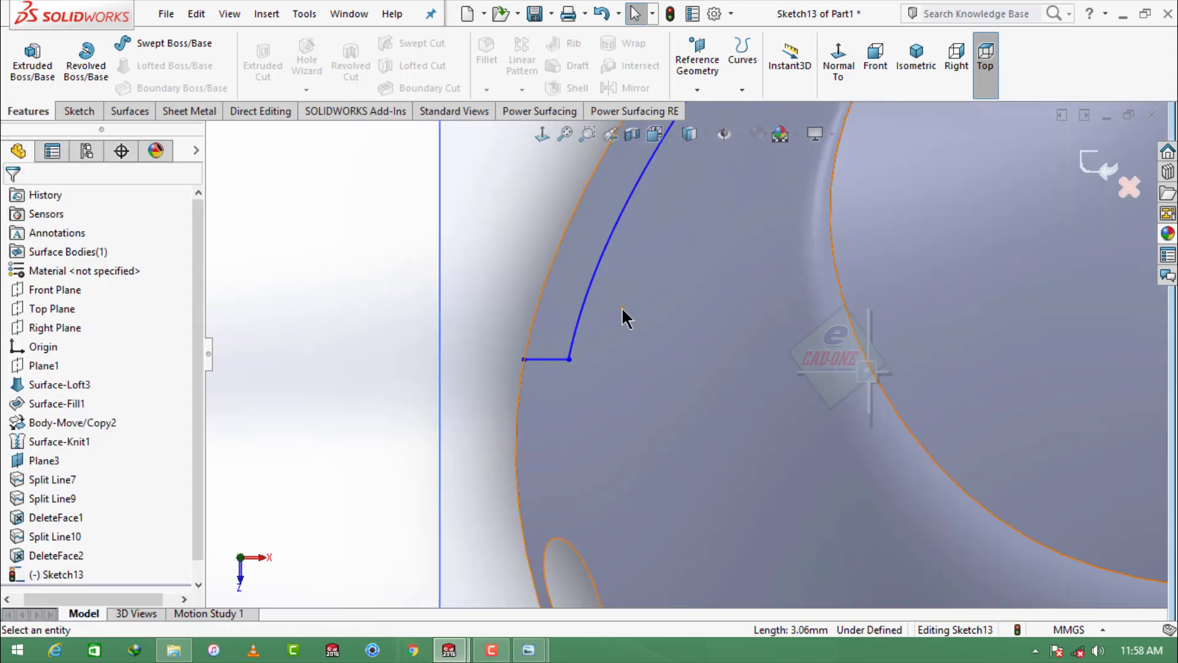
# Project the current sketch onto the body's outer side face as a split line
pyautogui.click(742, 58)
pyautogui.click(757, 109)
pyautogui.click(712, 215)
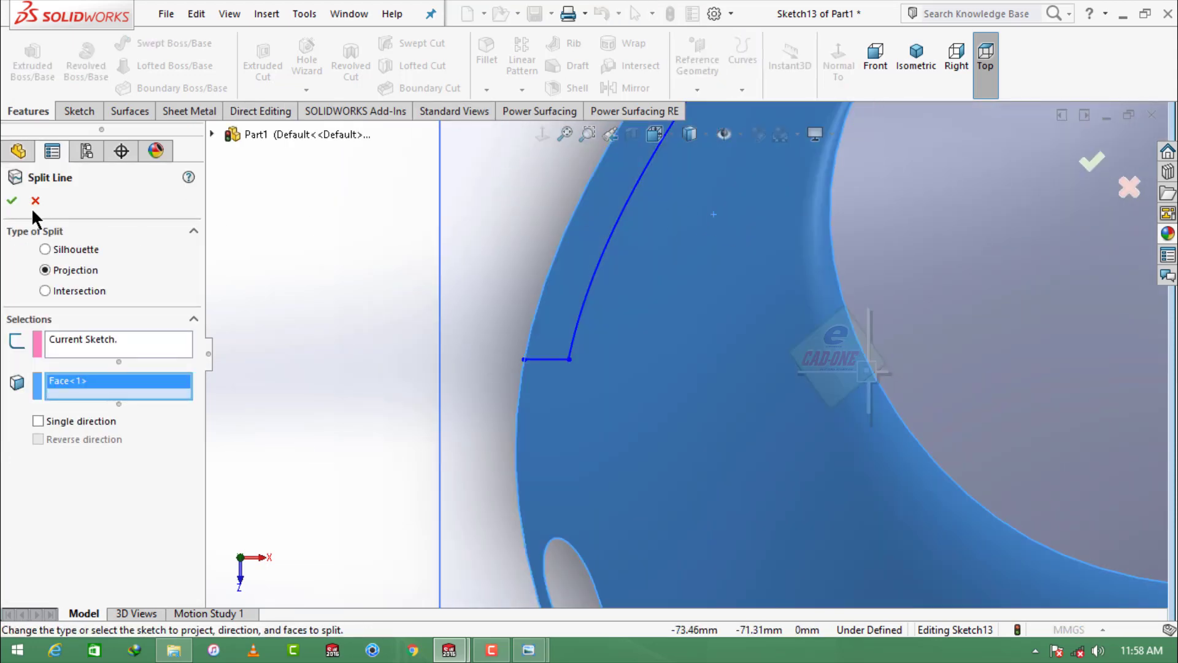
pyautogui.click(12, 200)
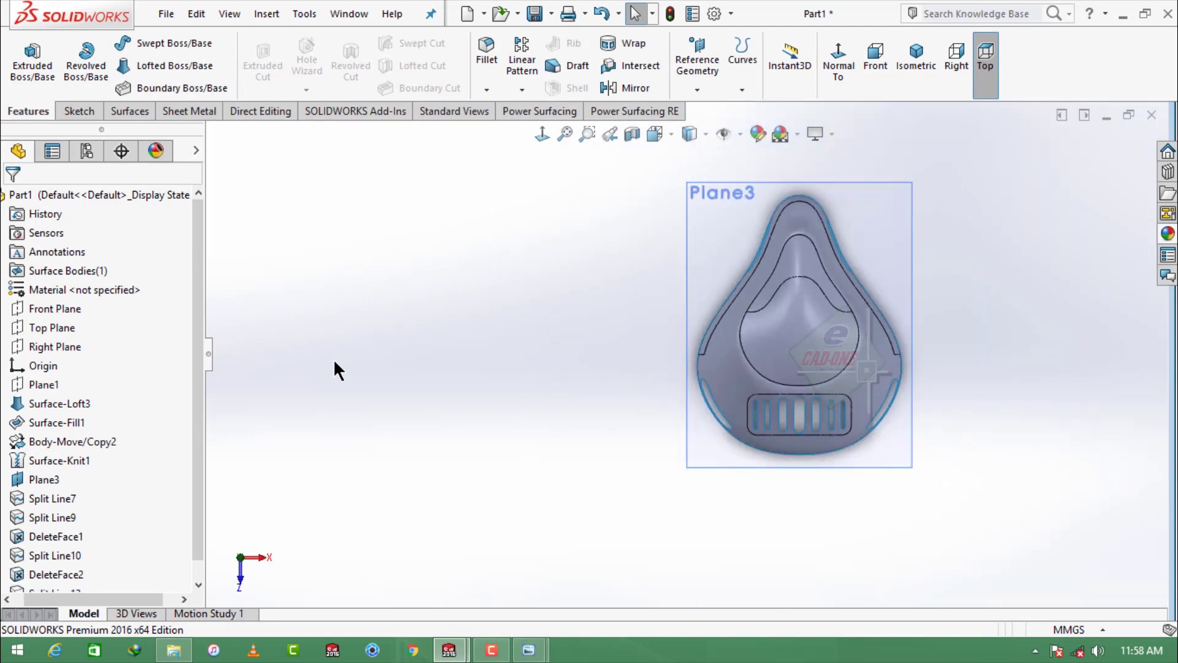
# Hide Plane3 in the model view
pyautogui.moveTo(822, 323); pyautogui.dragTo(749, 352, button='middle')
pyautogui.scroll(-3, 868, 300)
pyautogui.moveTo(868, 301); pyautogui.dragTo(834, 236, button='middle')
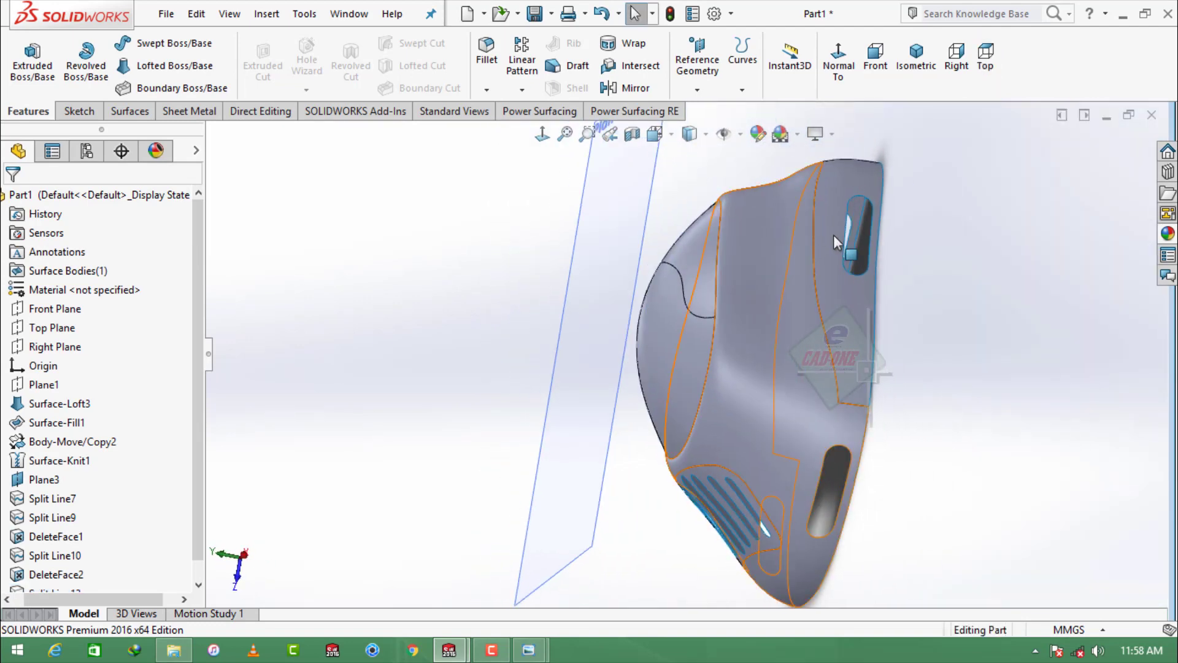
pyautogui.moveTo(982, 305); pyautogui.dragTo(809, 433, button='middle')
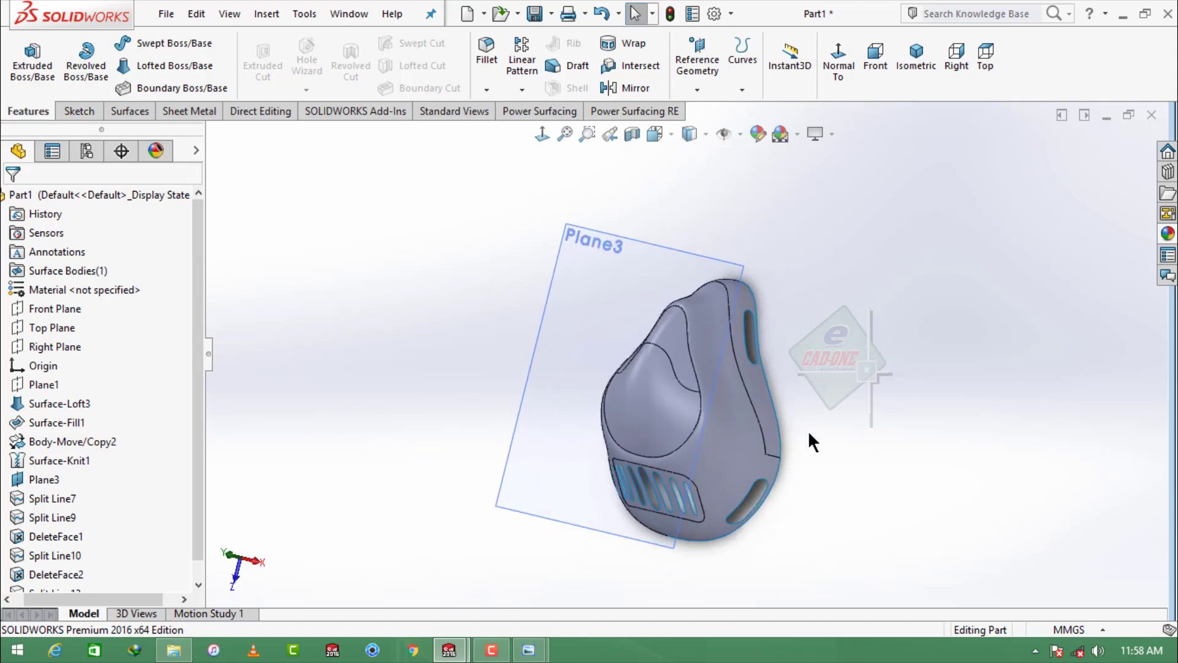
pyautogui.click(642, 275)
pyautogui.click(857, 330)
# Examine the Whiff Air Pollution Mask reference image in Windows Photo Viewer, and return to the SOLIDWORKS model
pyautogui.moveTo(857, 330); pyautogui.dragTo(778, 452, button='middle')
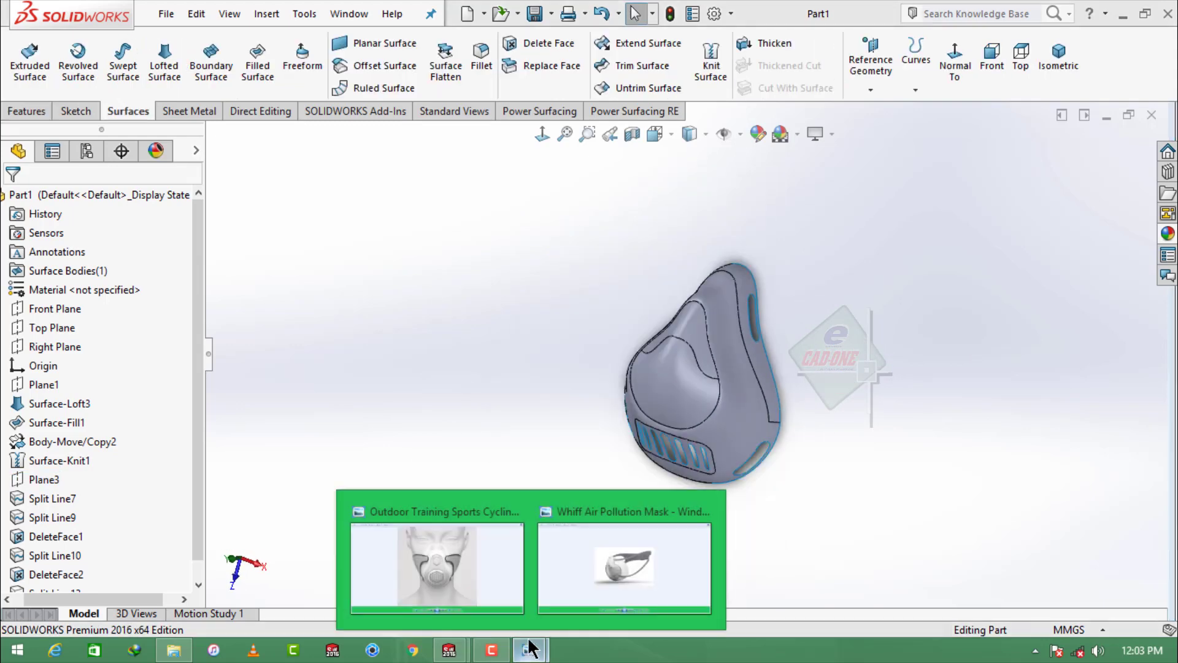
pyautogui.click(602, 569)
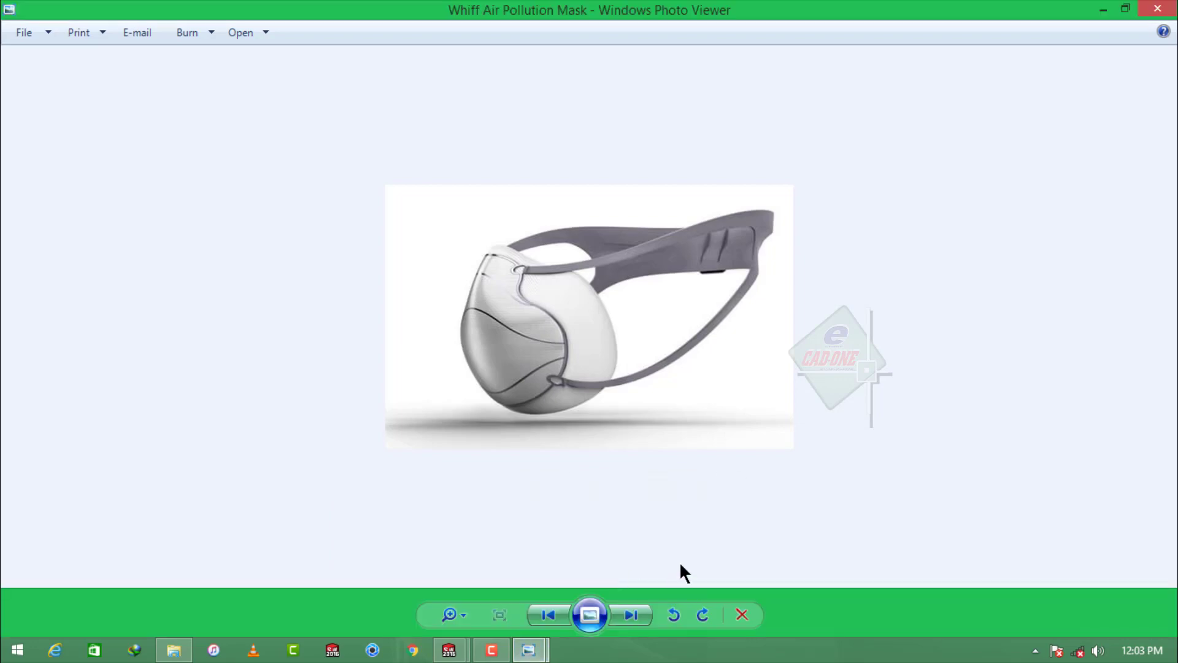
pyautogui.hotkey('alt', 'Tab')
# Apply the white high gloss plastic appearance to the outer side face and the split border strip
pyautogui.click(768, 382)
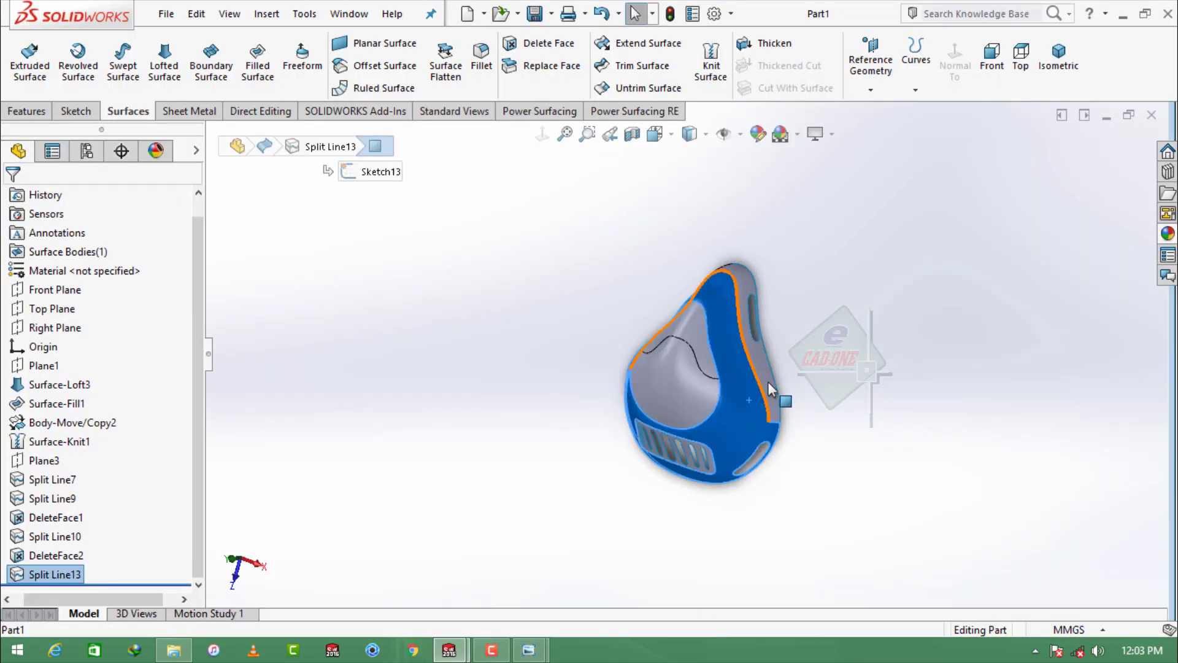
pyautogui.click(1168, 233)
pyautogui.click(962, 424)
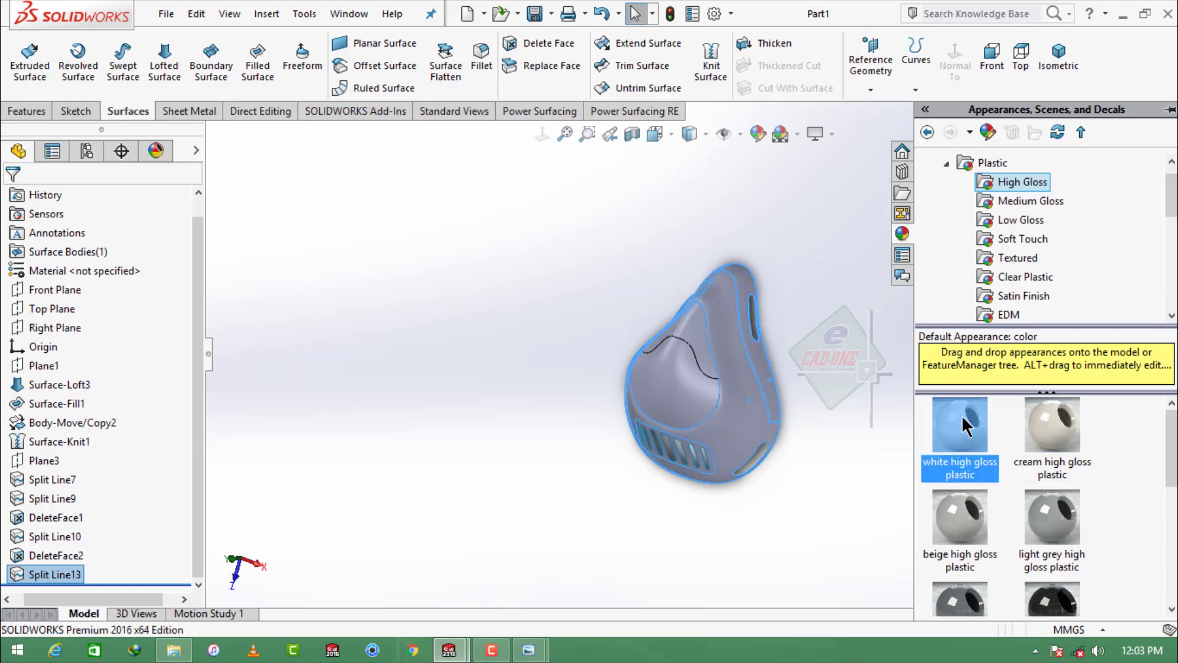
pyautogui.moveTo(963, 423); pyautogui.dragTo(684, 395)
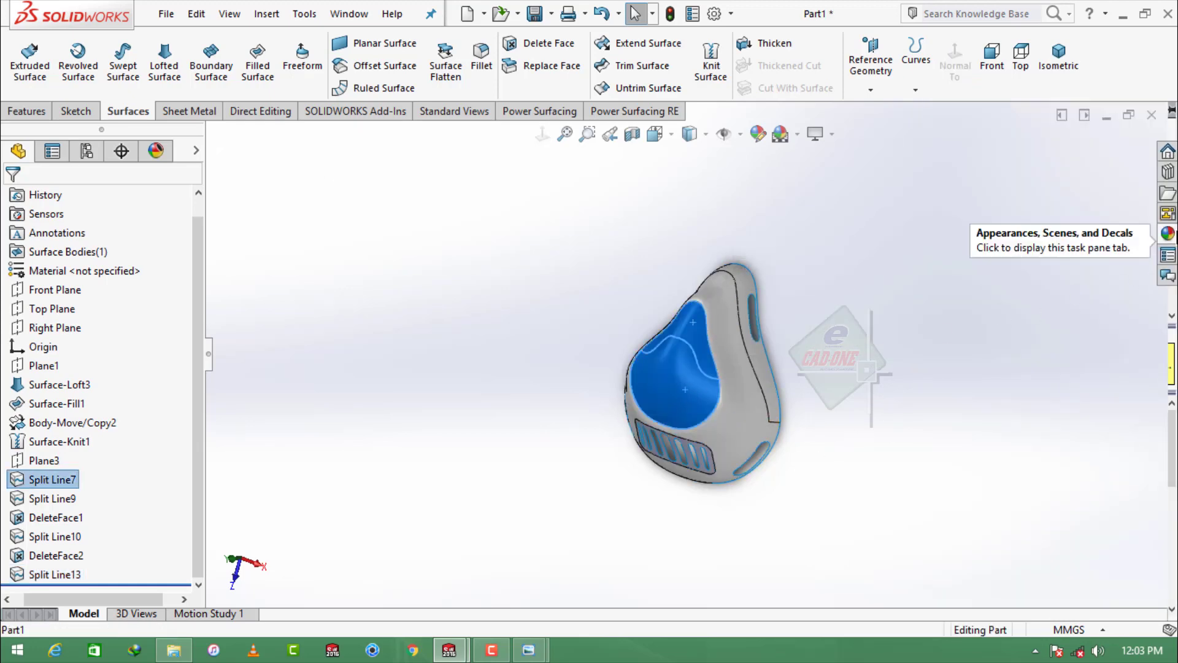
# Apply the cream high gloss plastic appearance to both faces of the domed cap
pyautogui.click(1176, 233)
pyautogui.doubleClick(1048, 436)
pyautogui.click(820, 482)
# Change the display style to shaded without edges
pyautogui.moveTo(823, 446); pyautogui.dragTo(795, 451, button='middle')
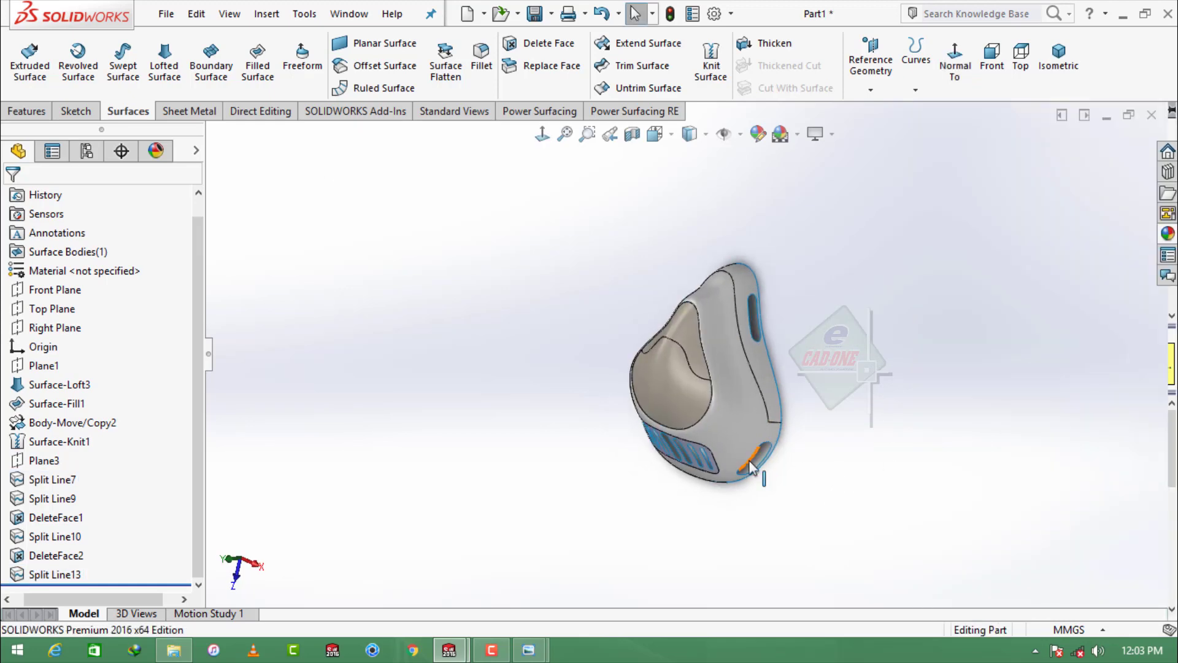
pyautogui.scroll(-2, 731, 447)
pyautogui.click(705, 135)
pyautogui.click(695, 182)
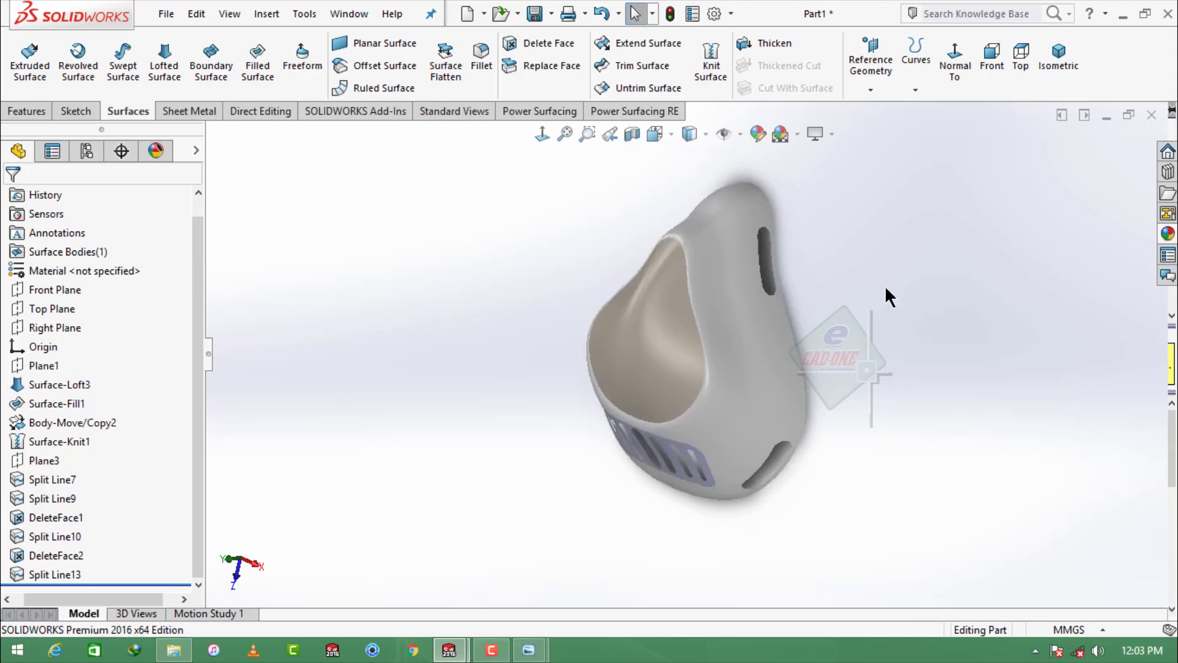
# Select both domed cap faces again and apply another plastic appearance from the High Gloss collection
pyautogui.click(617, 374)
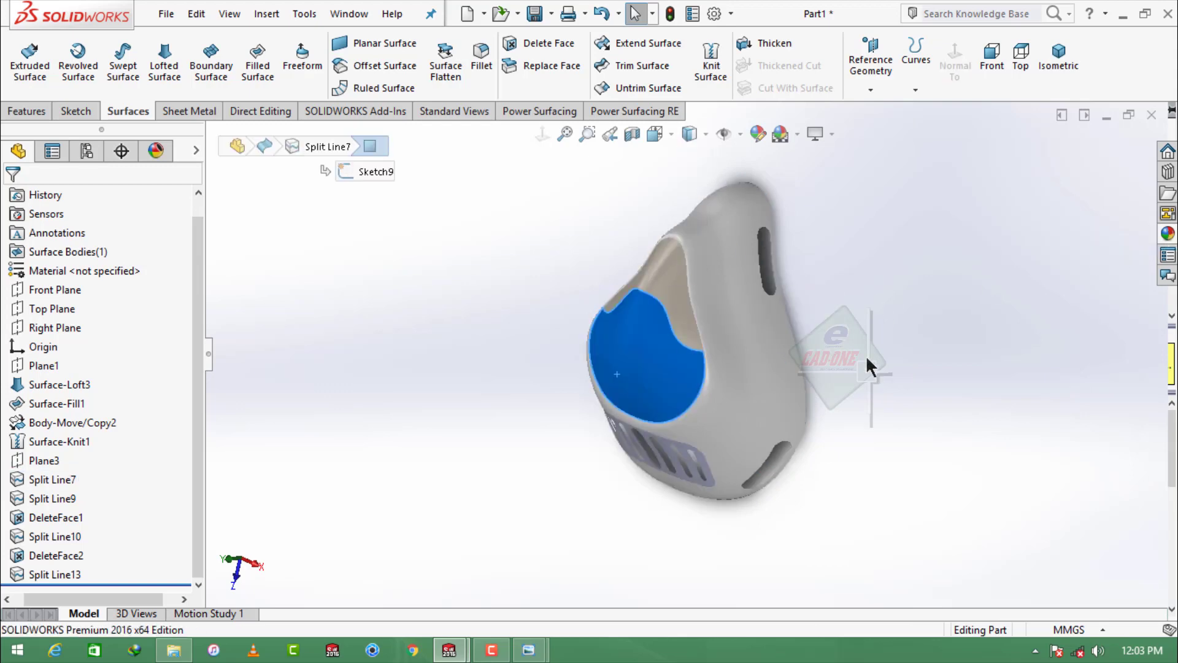
pyautogui.keyDown('ctrl'); pyautogui.click(683, 281); pyautogui.keyUp('ctrl')
pyautogui.click(1172, 235)
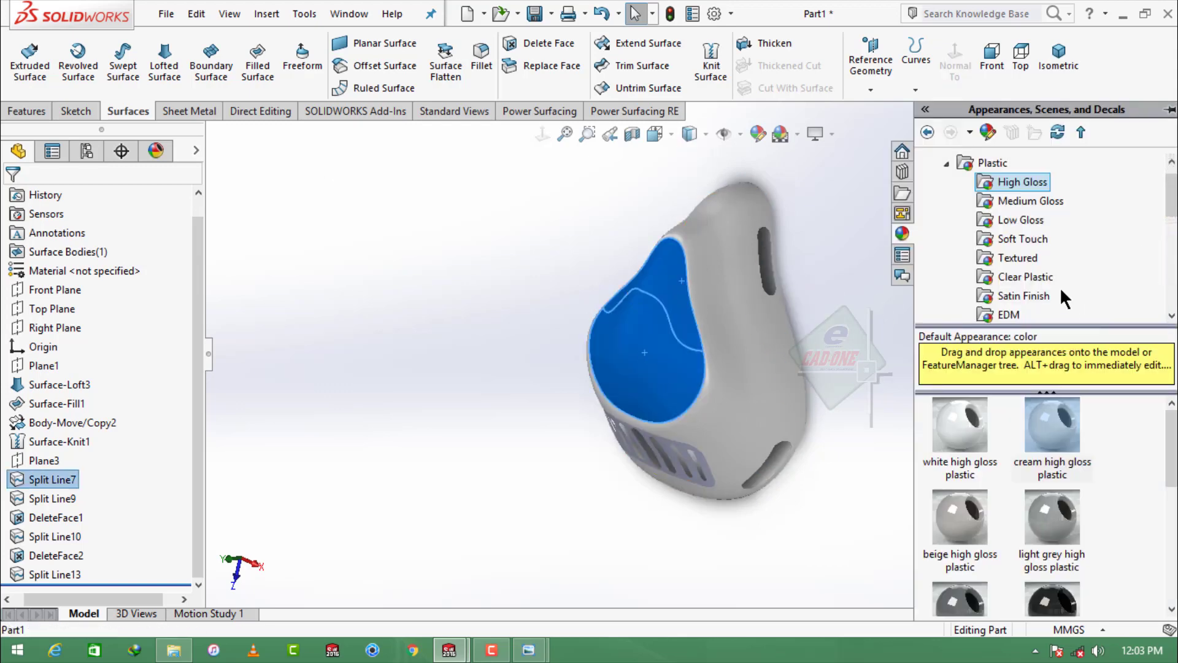
pyautogui.scroll(-2, 1064, 557)
pyautogui.doubleClick(1048, 390)
pyautogui.click(867, 366)
# Apply the blue high gloss plastic appearance to the slotted vent face
pyautogui.moveTo(867, 370); pyautogui.dragTo(697, 455, button='middle')
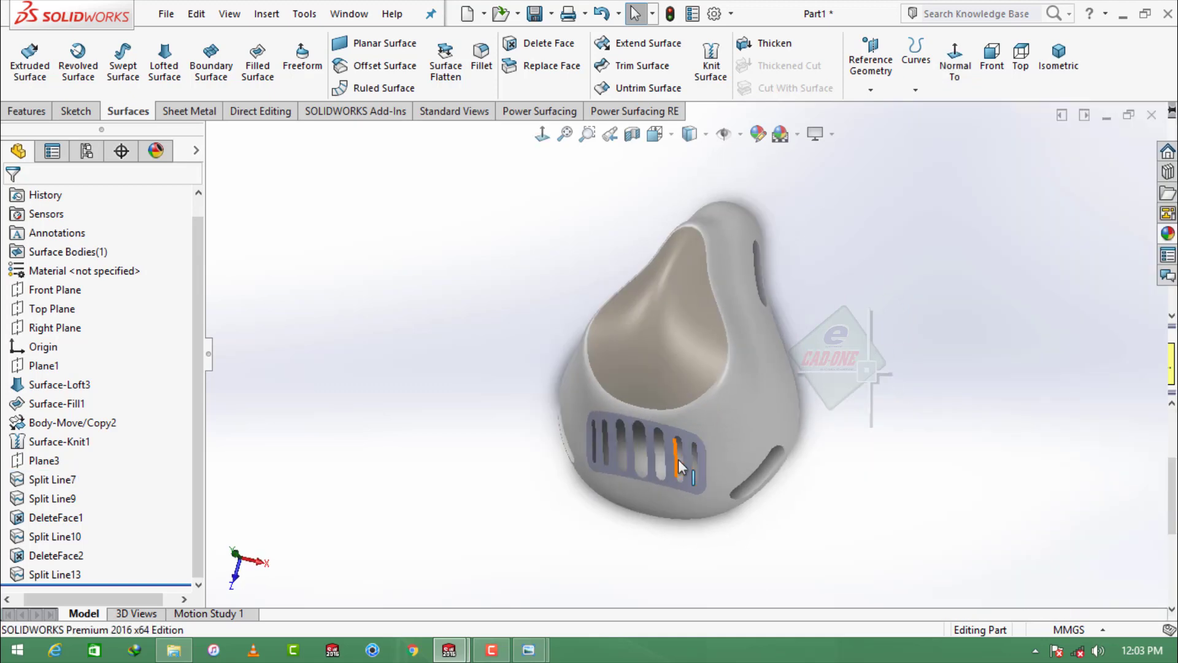
pyautogui.scroll(-3, 678, 416)
pyautogui.click(675, 411)
pyautogui.click(1168, 233)
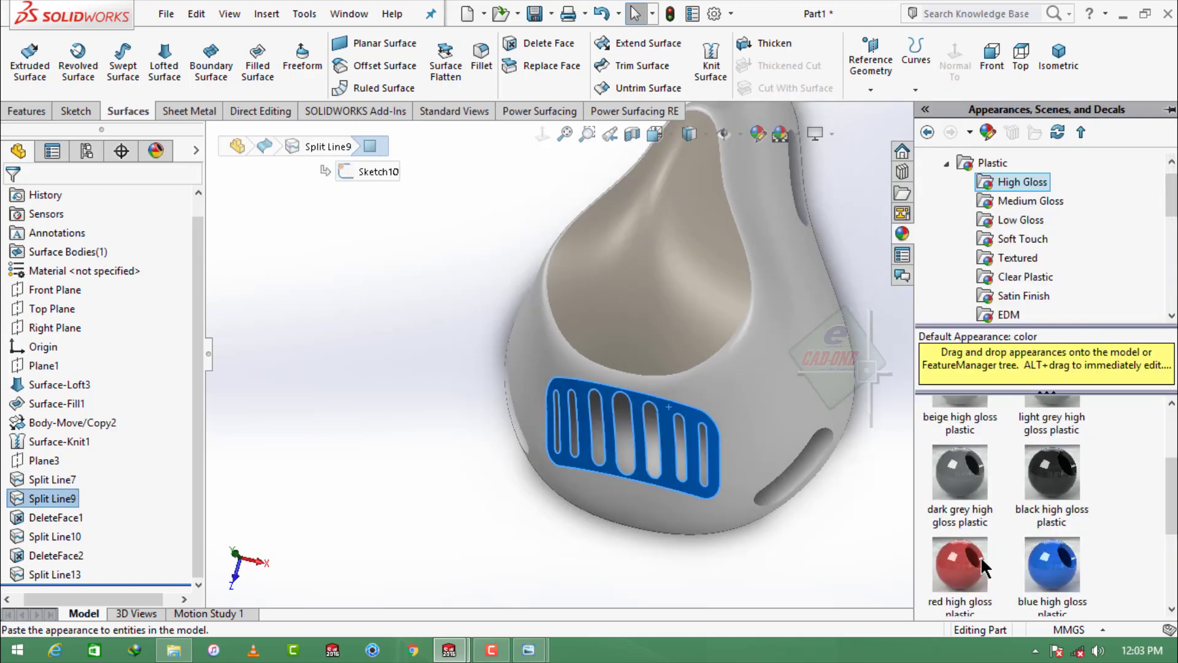
pyautogui.doubleClick(1048, 567)
# Save the part and inspect the coloured mask from the side
pyautogui.scroll(3, 853, 458)
pyautogui.moveTo(853, 459); pyautogui.dragTo(783, 346, button='middle')
pyautogui.scroll(-2, 744, 362)
pyautogui.hotkey('ctrl', 's')
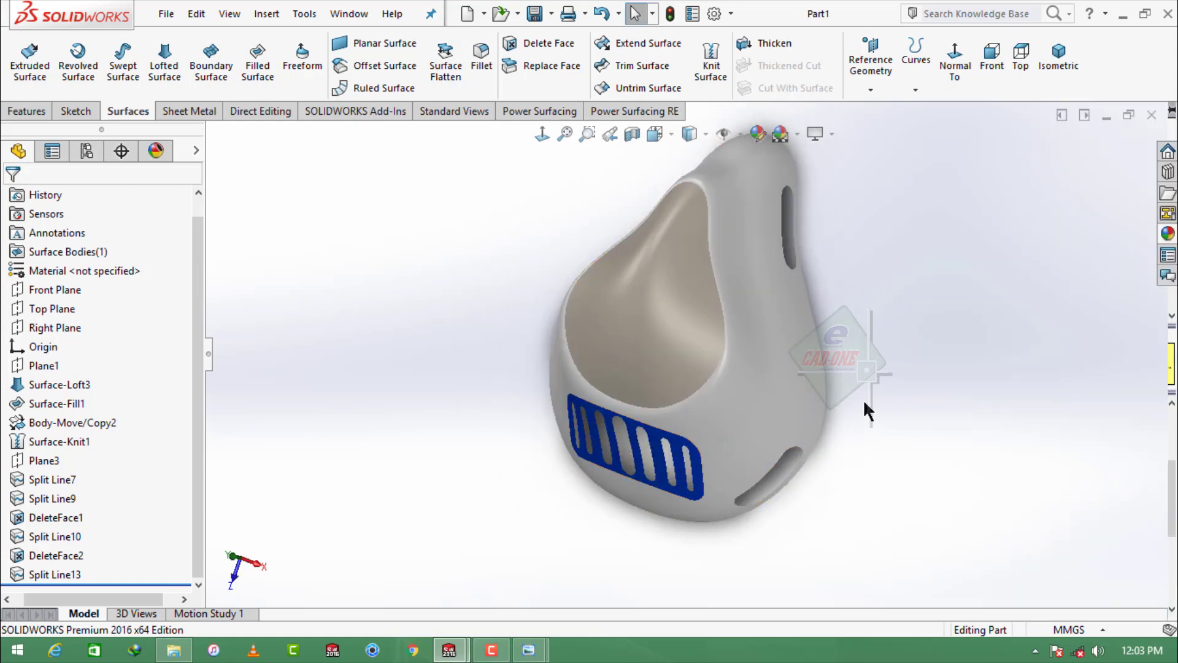
pyautogui.moveTo(863, 407); pyautogui.dragTo(942, 341, button='middle')
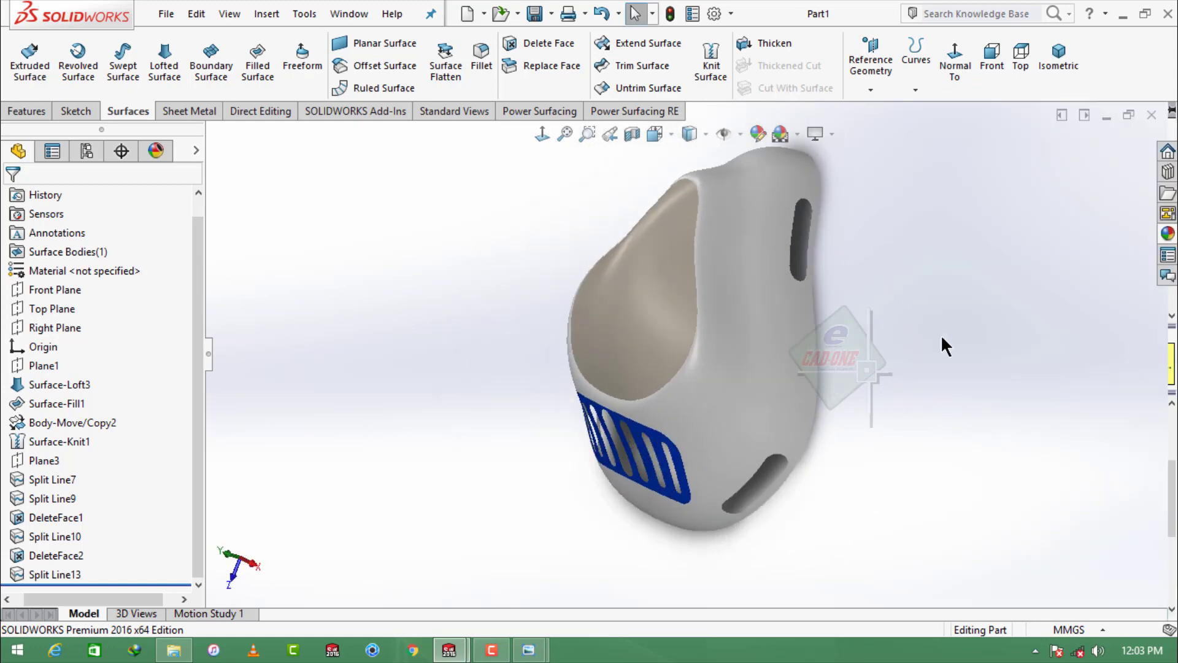